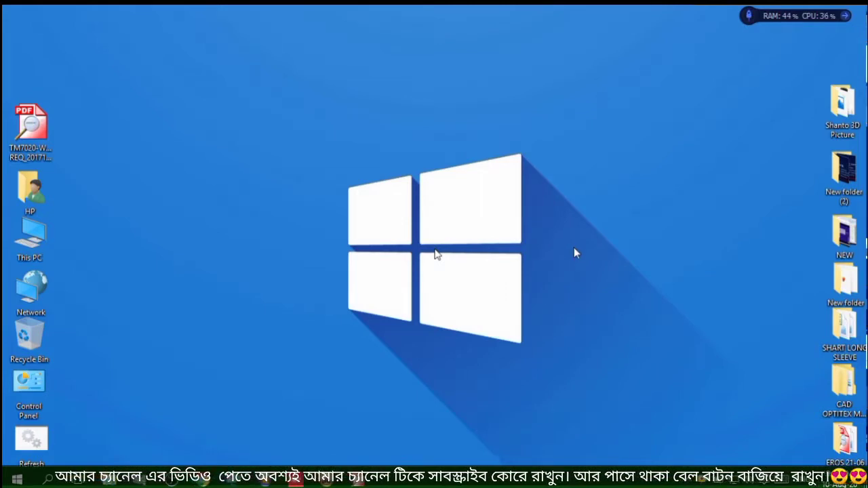
# Open the TM7020 jogger pant tech pack PDF from the desktop and start OptiTex PDS 10
pyautogui.rightClick(597, 124)
pyautogui.click(630, 161)
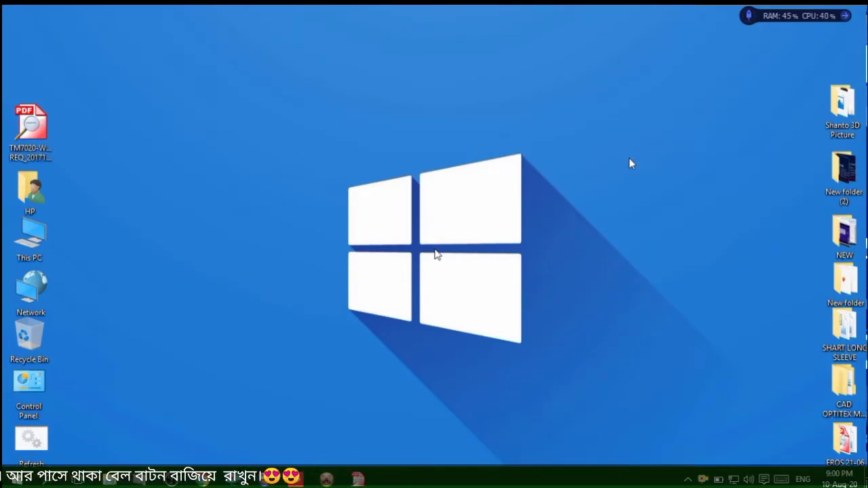
pyautogui.doubleClick(43, 146)
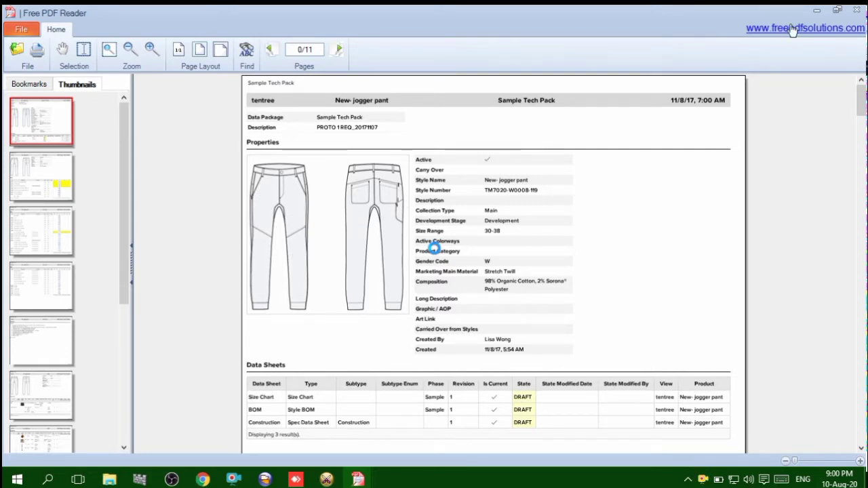
pyautogui.click(817, 10)
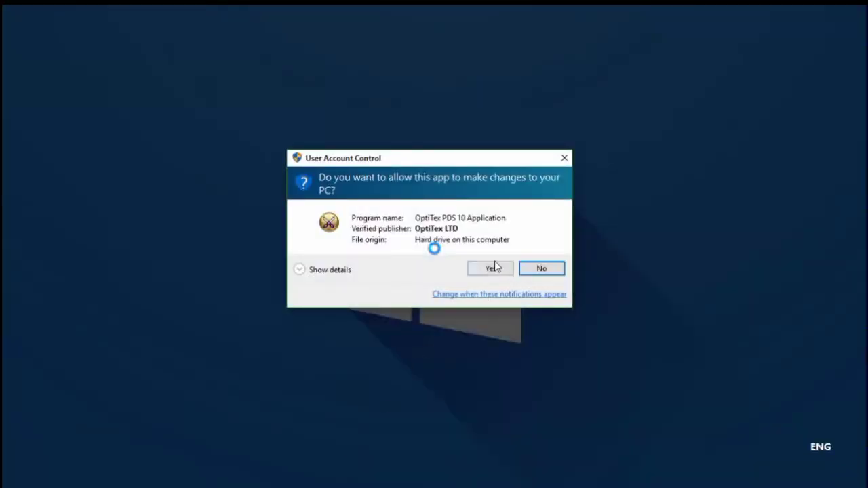
pyautogui.click(494, 266)
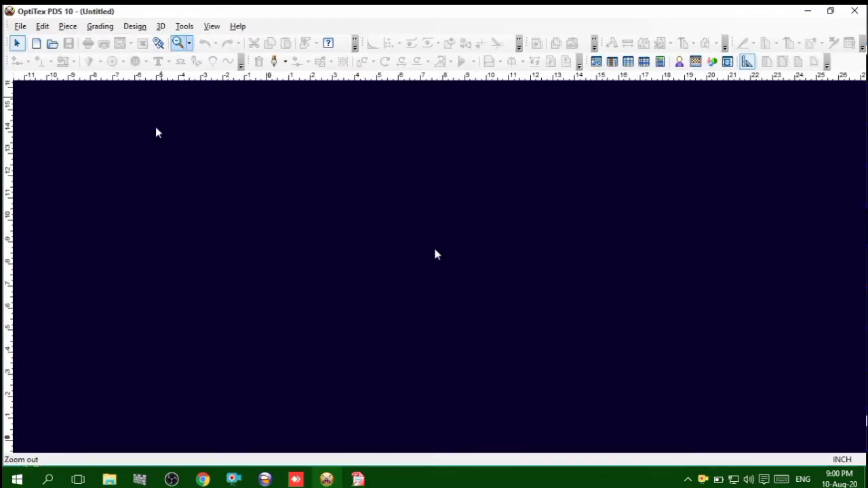
pyautogui.click(808, 11)
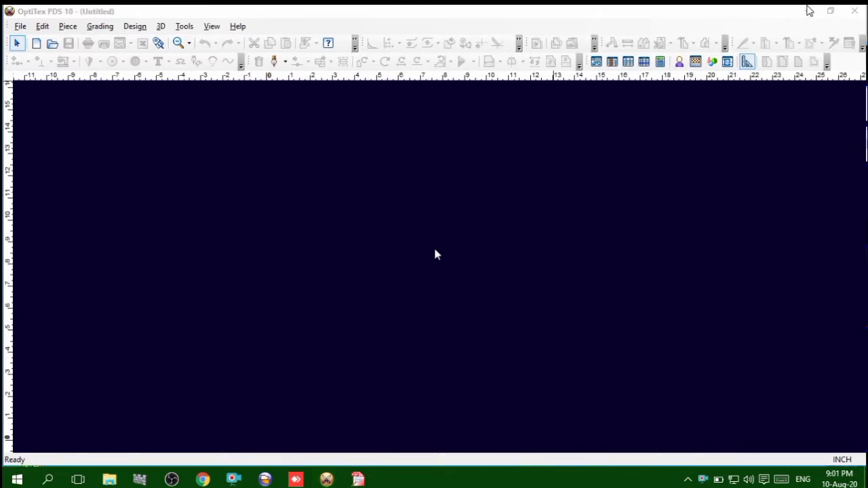
# Close the duplicate PDF window and bring up the remaining tech pack window
pyautogui.moveTo(358, 478)
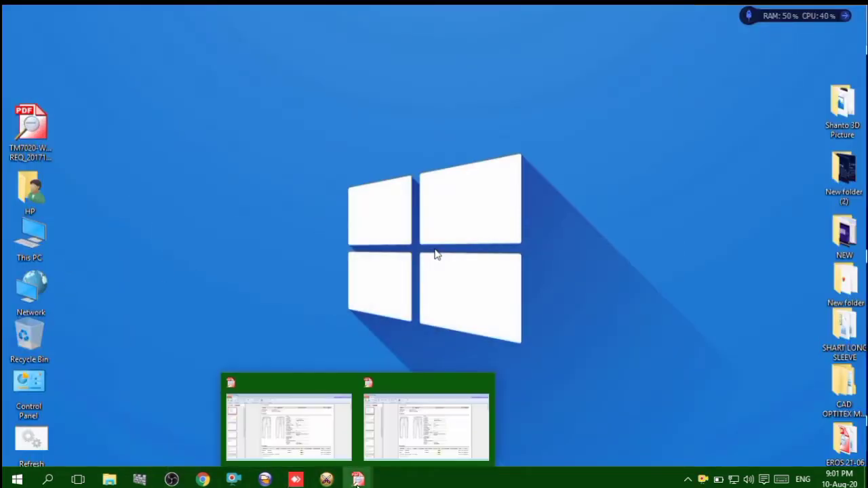
pyautogui.click(484, 385)
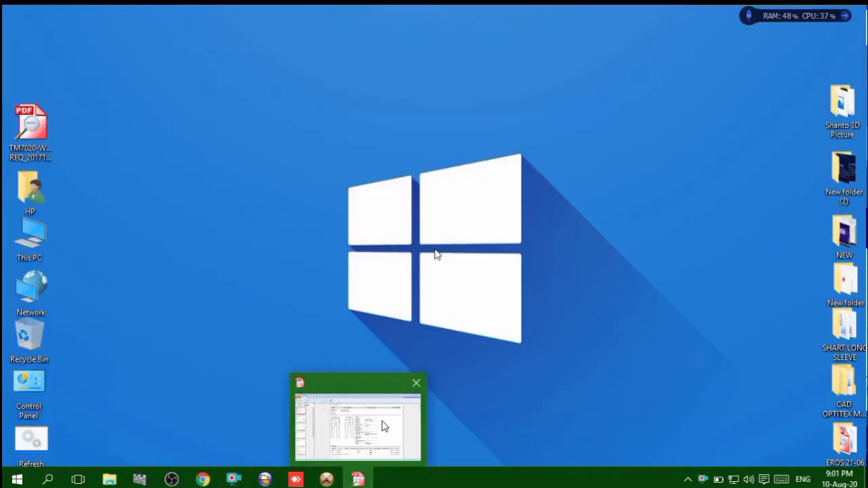
pyautogui.click(380, 415)
# Examine the jogger pant sketches, style properties and points-of-measure table in the sample tech pack
pyautogui.click(152, 49)
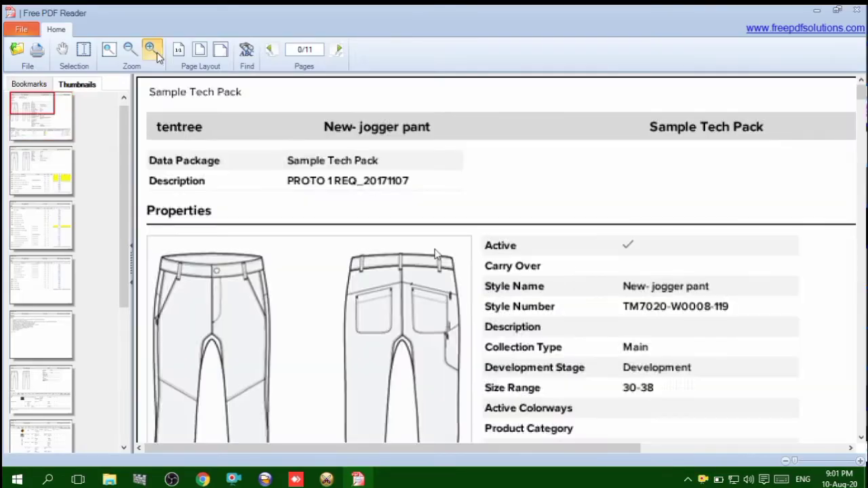
pyautogui.scroll(-3, 353, 308)
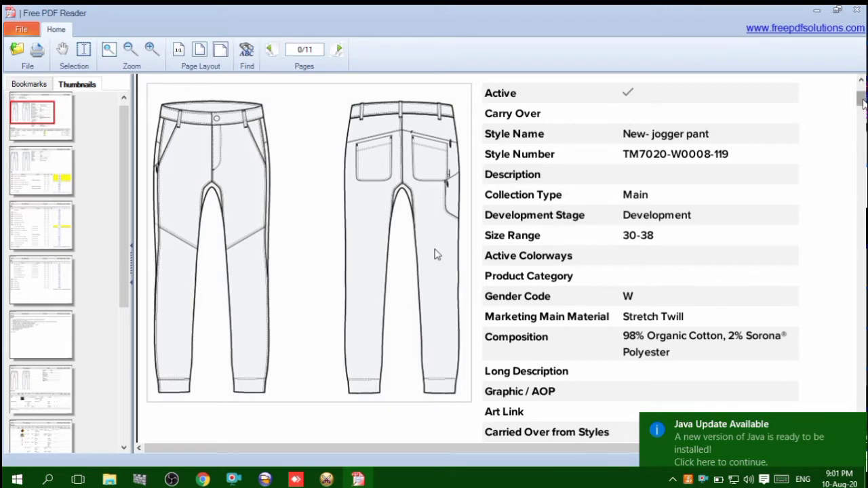
pyautogui.moveTo(864, 102); pyautogui.dragTo(864, 131)
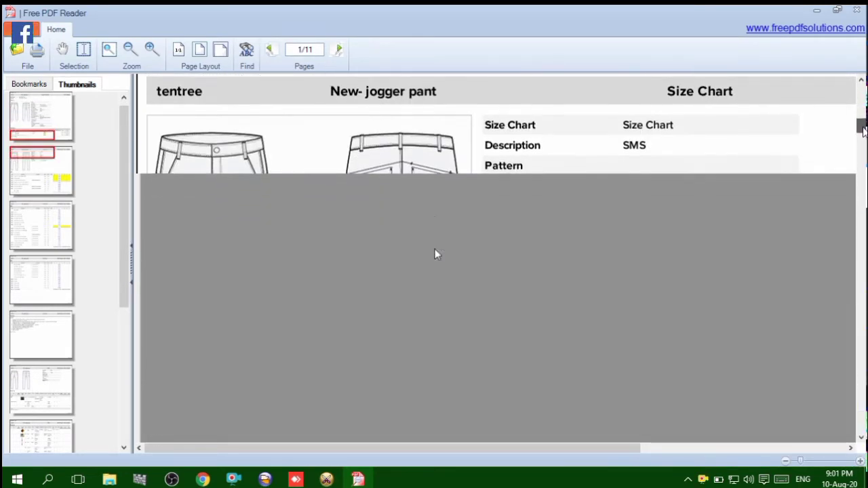
pyautogui.scroll(-7, 435, 254)
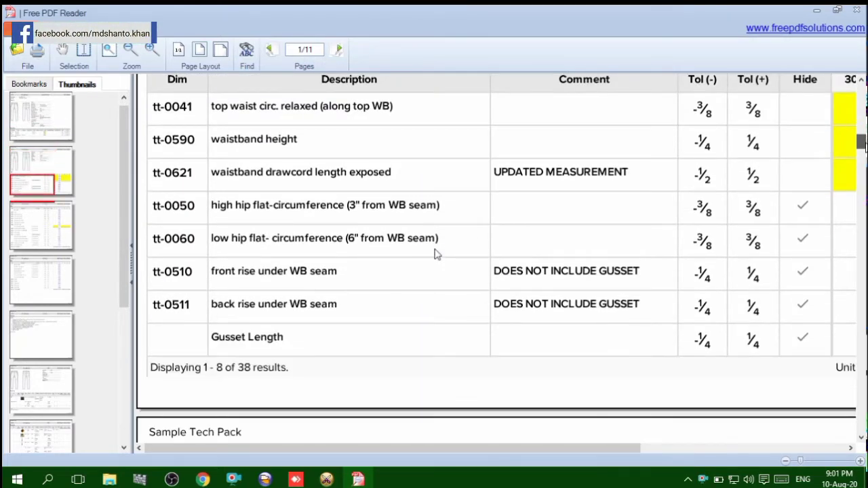
pyautogui.scroll(3, 435, 254)
pyautogui.scroll(-2, 435, 254)
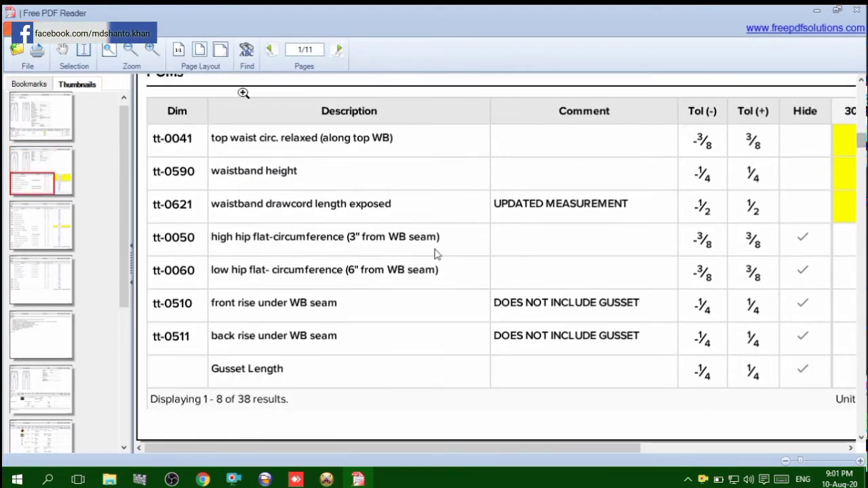
pyautogui.click(131, 51)
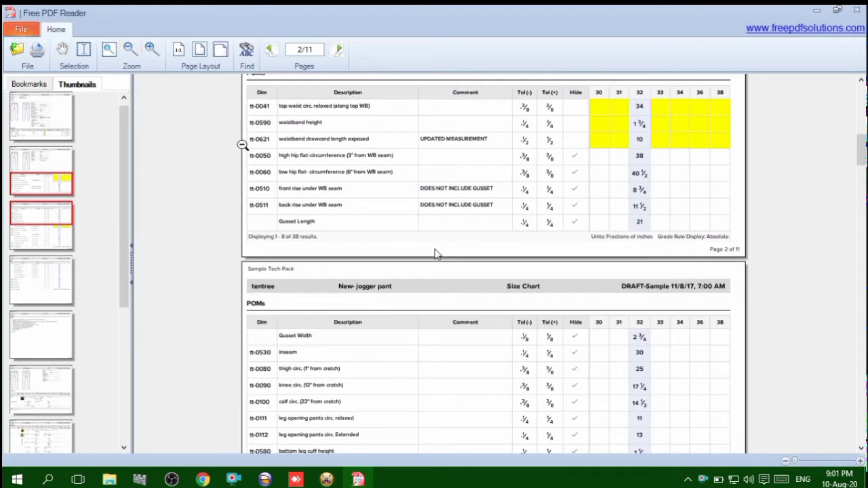
pyautogui.scroll(3, 436, 254)
pyautogui.scroll(2, 436, 253)
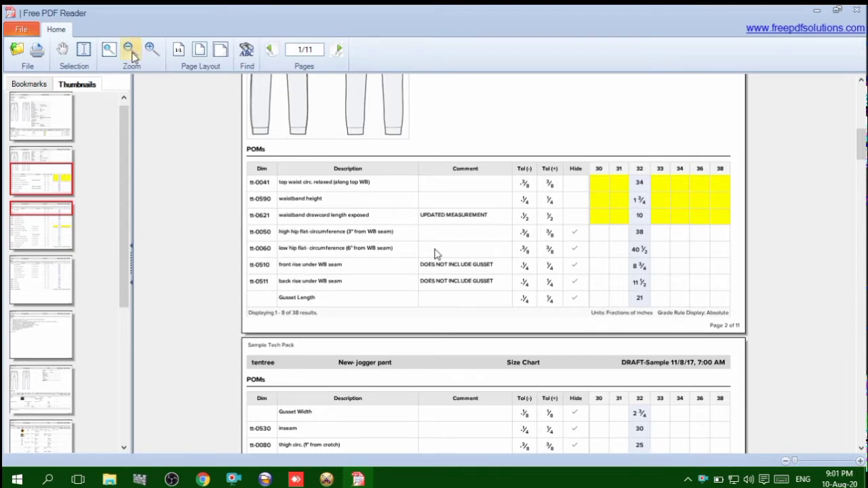
pyautogui.click(152, 49)
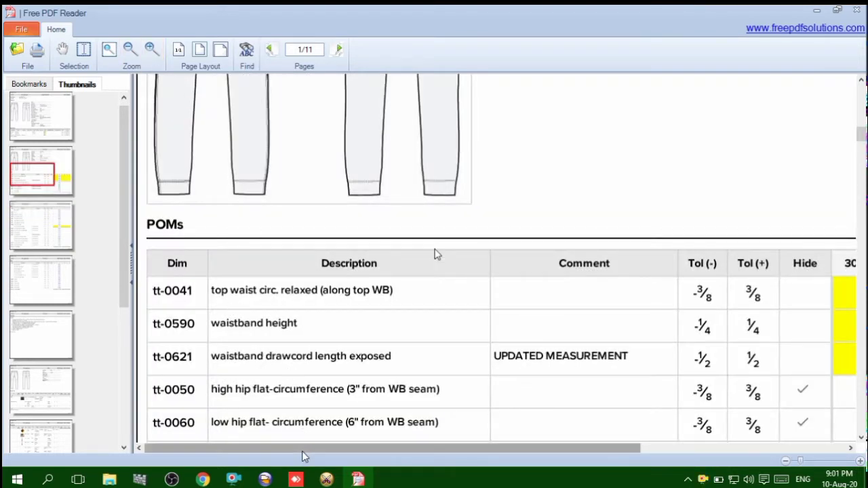
pyautogui.moveTo(302, 448)
pyautogui.mouseDown()
pyautogui.moveTo(421, 451)
pyautogui.moveTo(288, 449)
pyautogui.mouseUp()
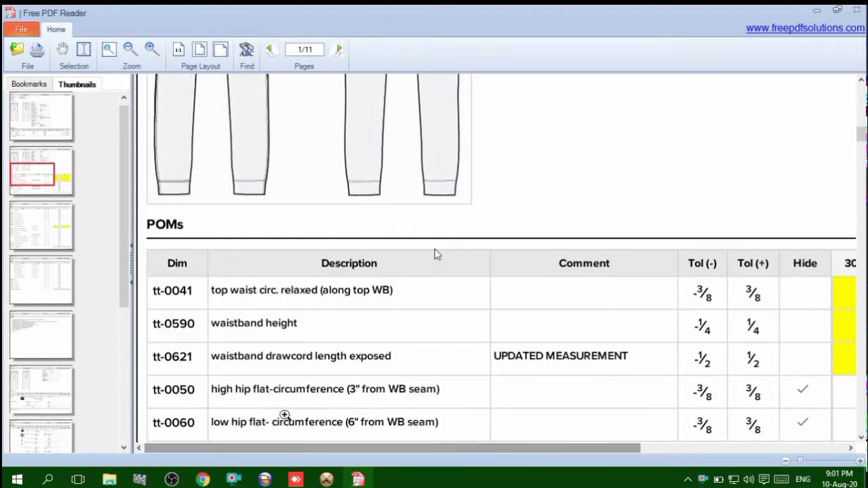
pyautogui.click(138, 58)
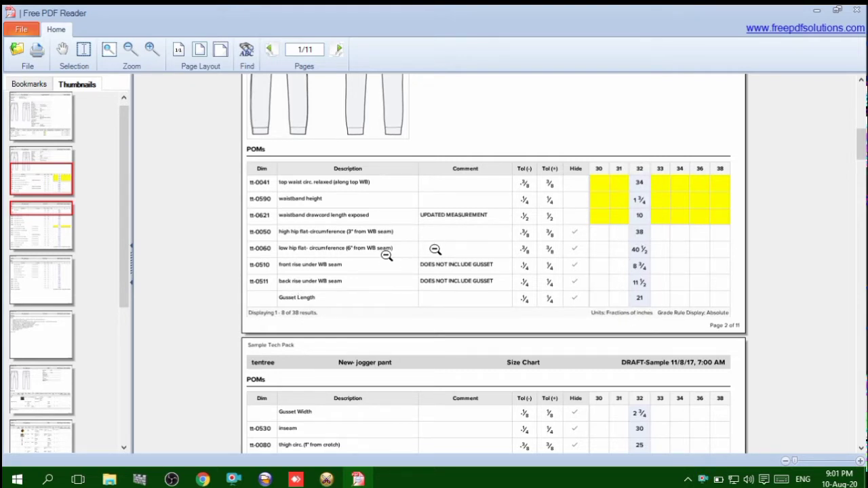
# Switch to OptiTex PDS and check the working unit in the preferences, keeping Inches
pyautogui.click(327, 479)
pyautogui.click(327, 480)
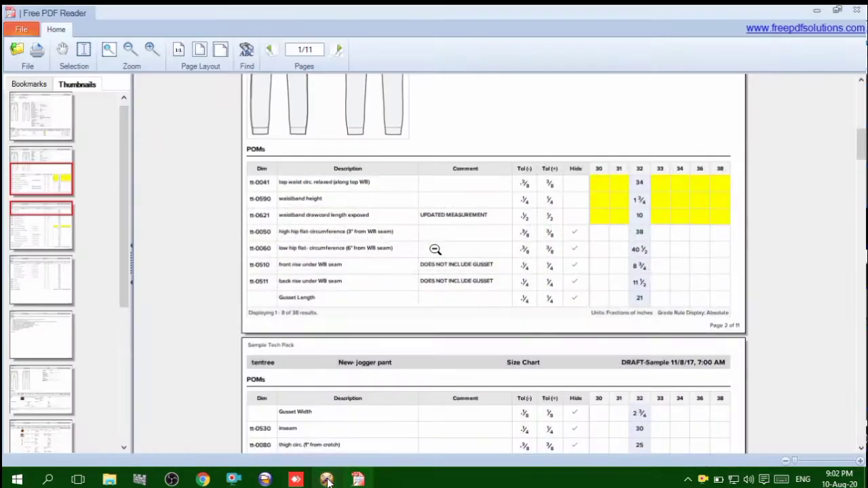
pyautogui.click(327, 479)
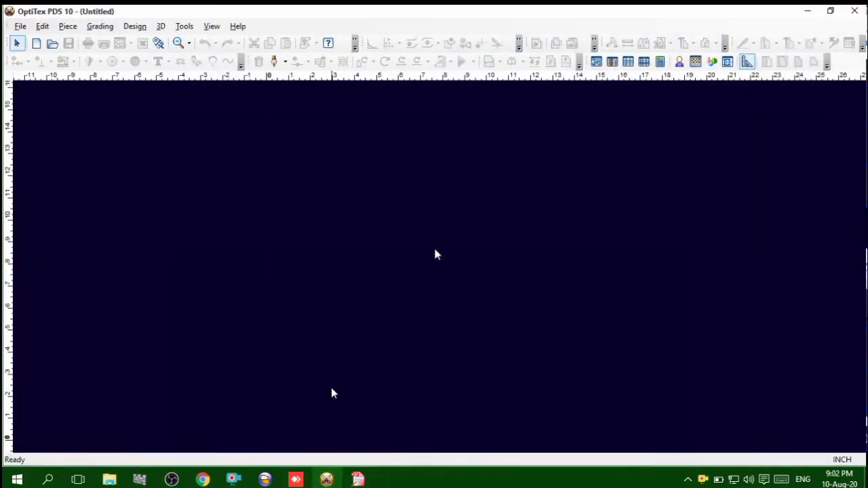
pyautogui.click(185, 27)
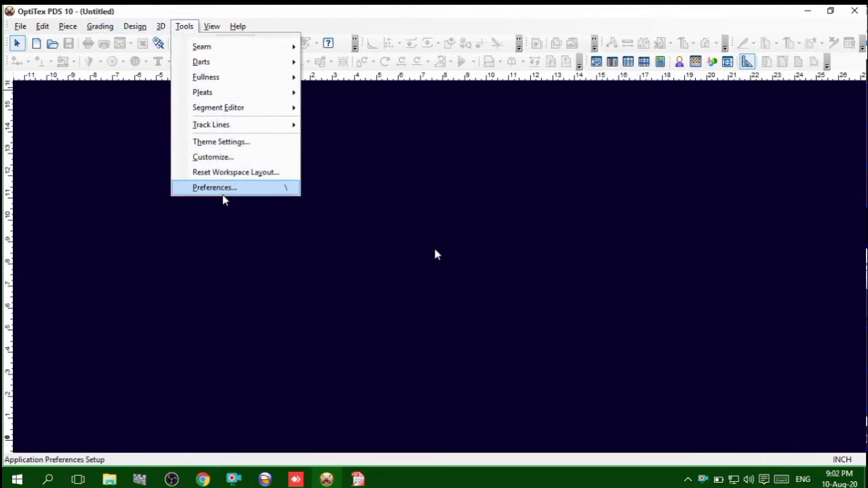
pyautogui.click(221, 187)
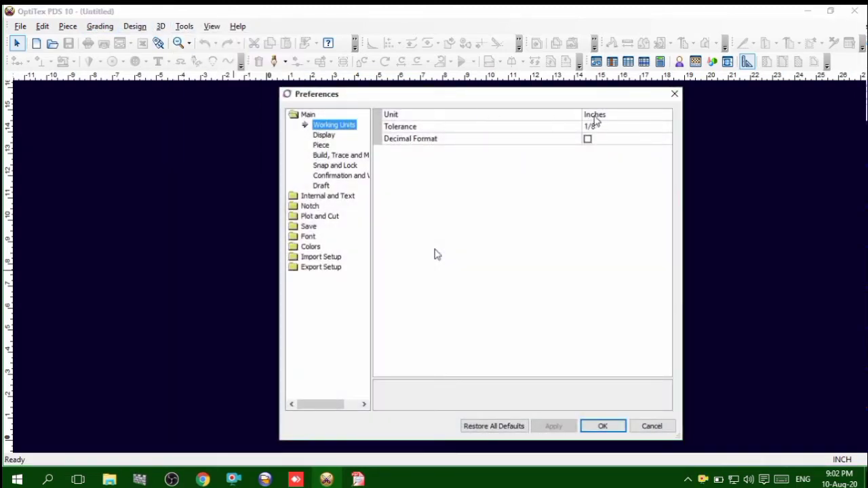
pyautogui.click(625, 117)
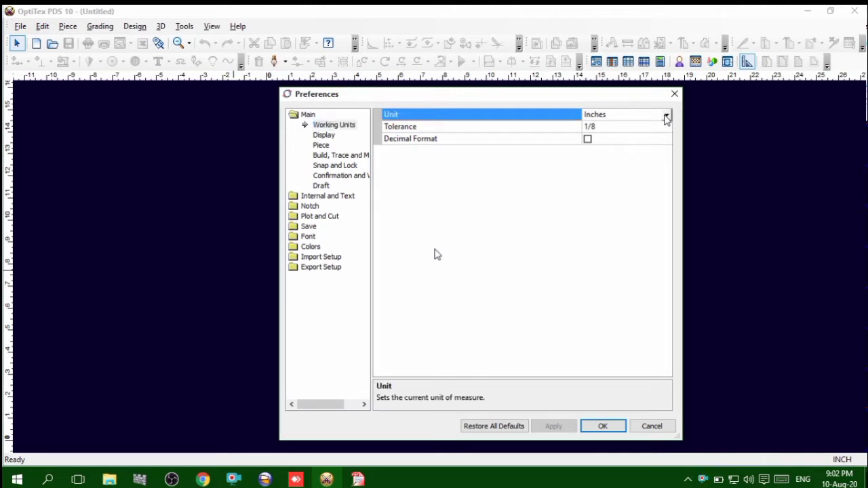
pyautogui.click(667, 118)
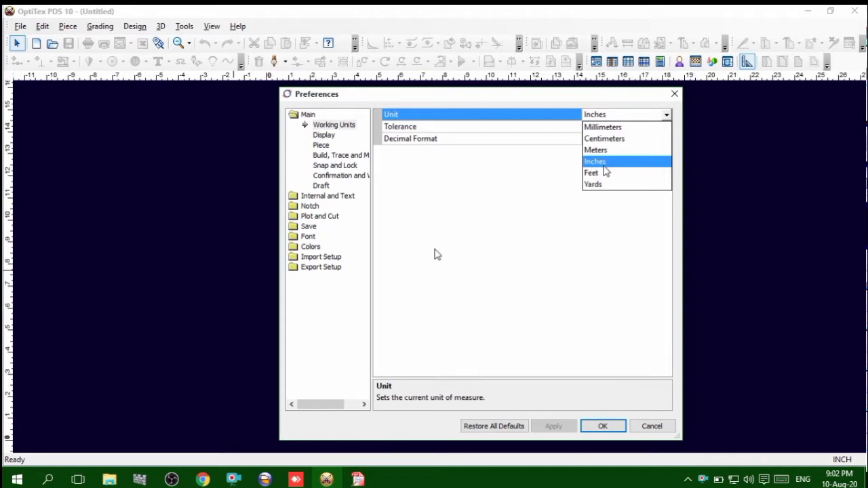
pyautogui.click(607, 286)
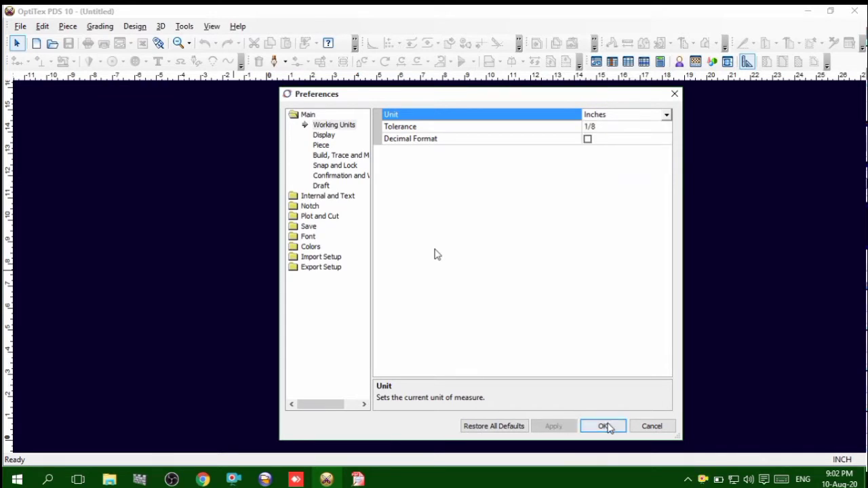
pyautogui.click(603, 425)
# Return to the tech pack PDF and examine the size 32 measurements in the size chart on pages 2 and 3
pyautogui.click(806, 13)
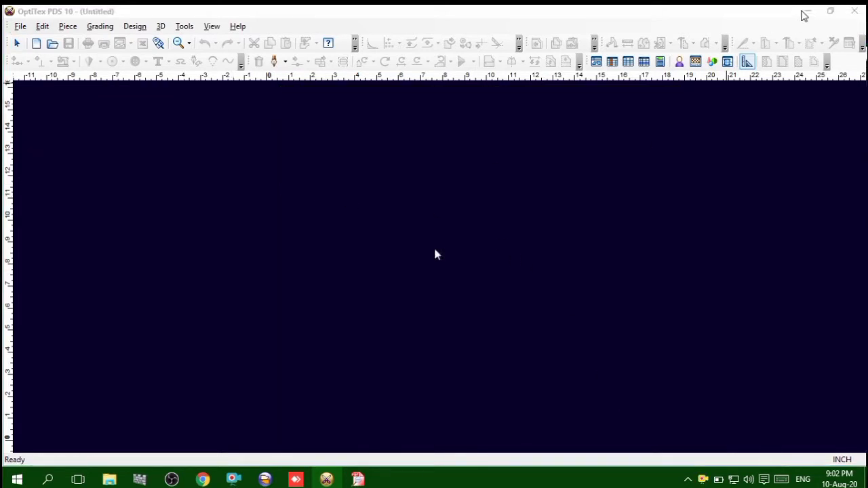
pyautogui.scroll(-3, 347, 356)
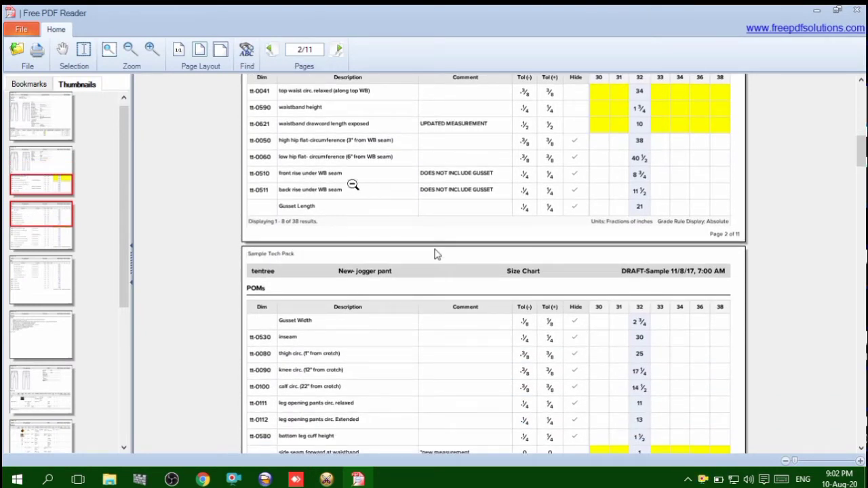
pyautogui.scroll(2, 436, 255)
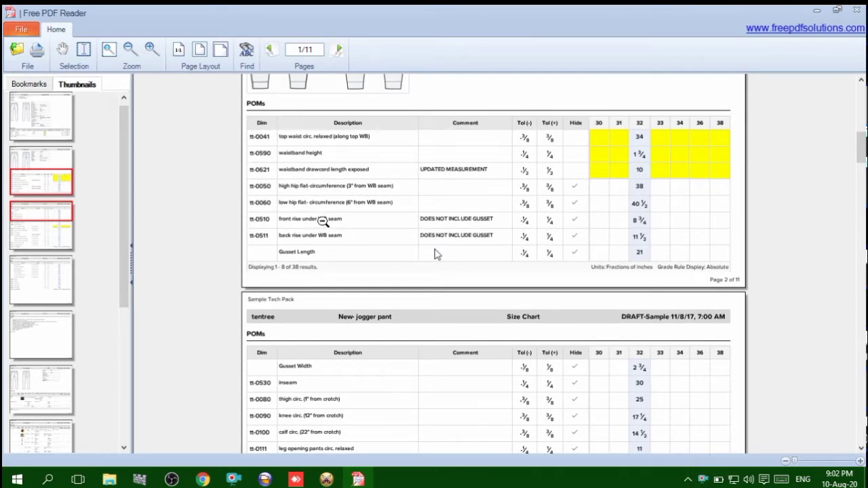
pyautogui.scroll(-3, 436, 255)
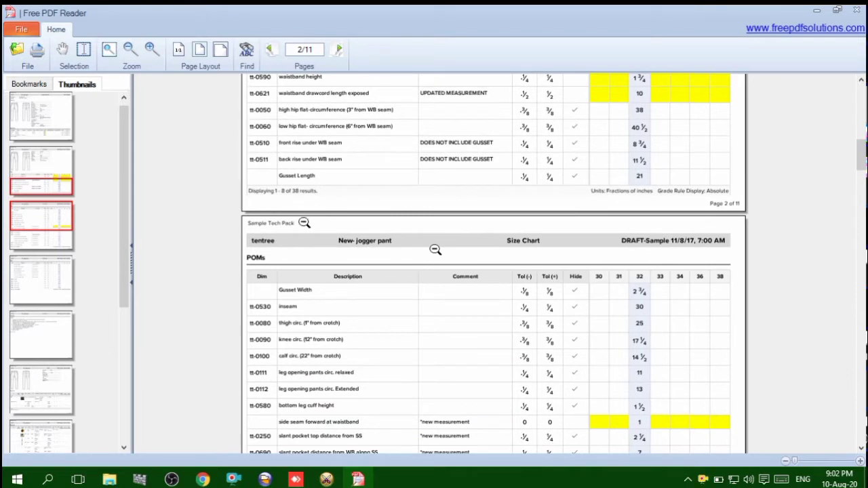
pyautogui.scroll(-3, 435, 250)
pyautogui.scroll(-3, 435, 249)
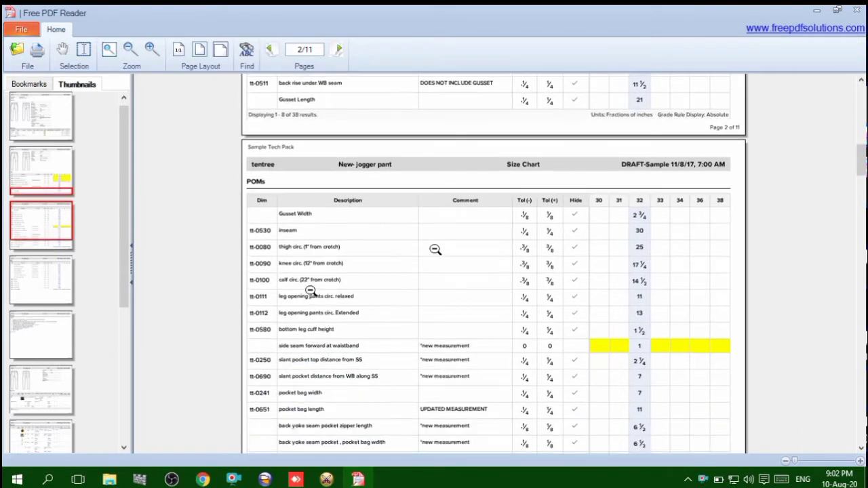
pyautogui.scroll(-1, 435, 250)
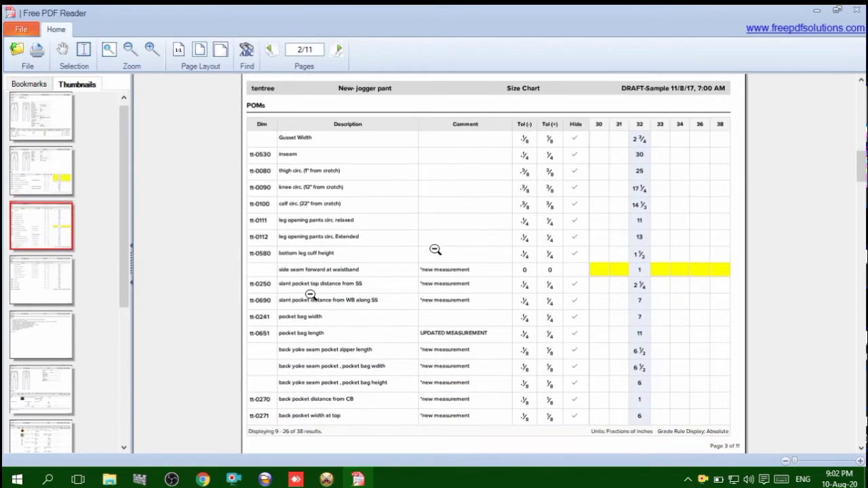
pyautogui.scroll(-3, 435, 249)
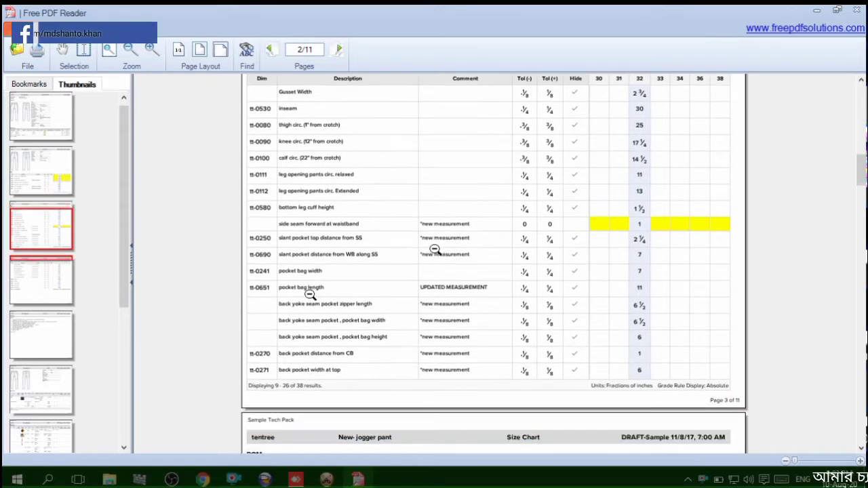
pyautogui.scroll(-2, 435, 249)
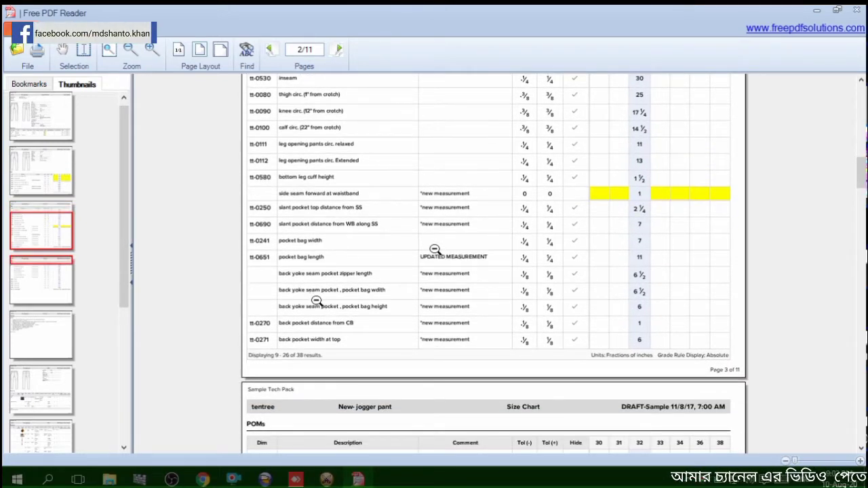
# Browse the CAD OPTITEX MESURMENT and EROS 21-06 folders on the desktop
pyautogui.click(816, 11)
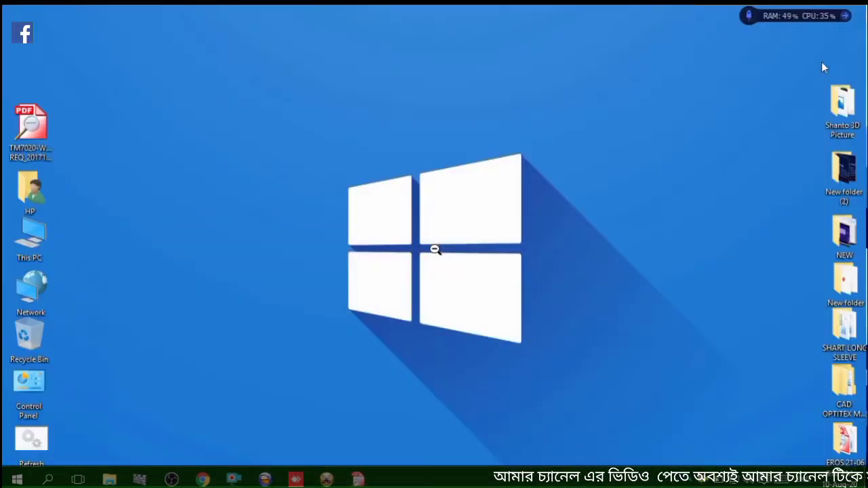
pyautogui.doubleClick(846, 387)
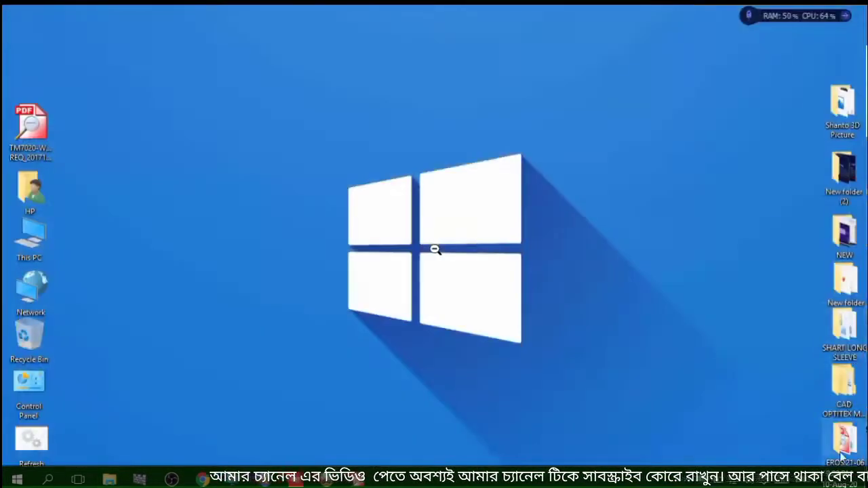
pyautogui.doubleClick(844, 441)
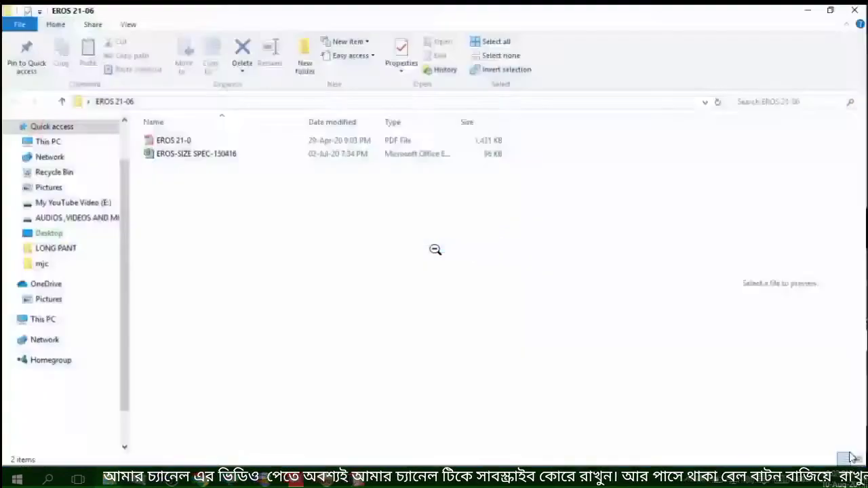
# Open the EROS-SIZE SPEC-150416 workbook, examine the chino stretch pants measurement chart, and close the workbook
pyautogui.doubleClick(191, 156)
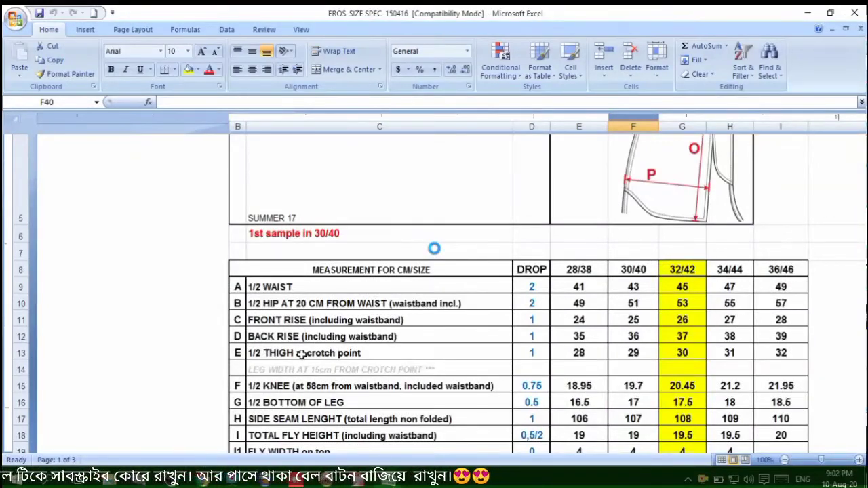
pyautogui.click(857, 12)
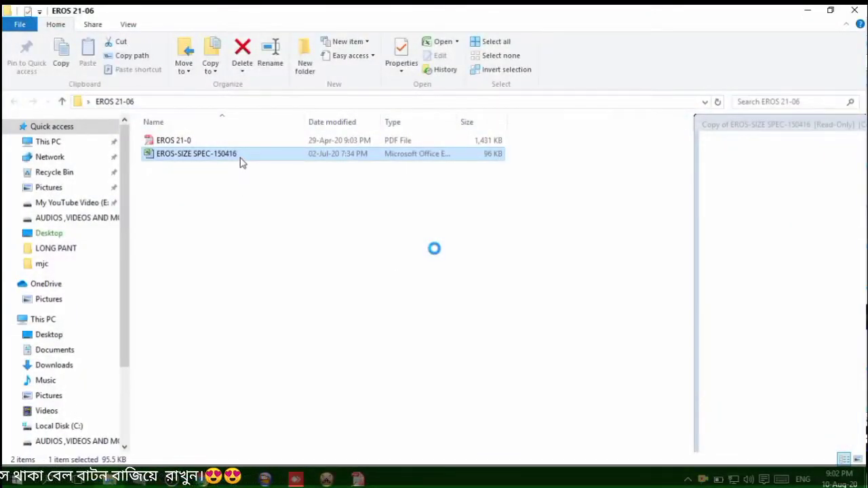
pyautogui.doubleClick(242, 161)
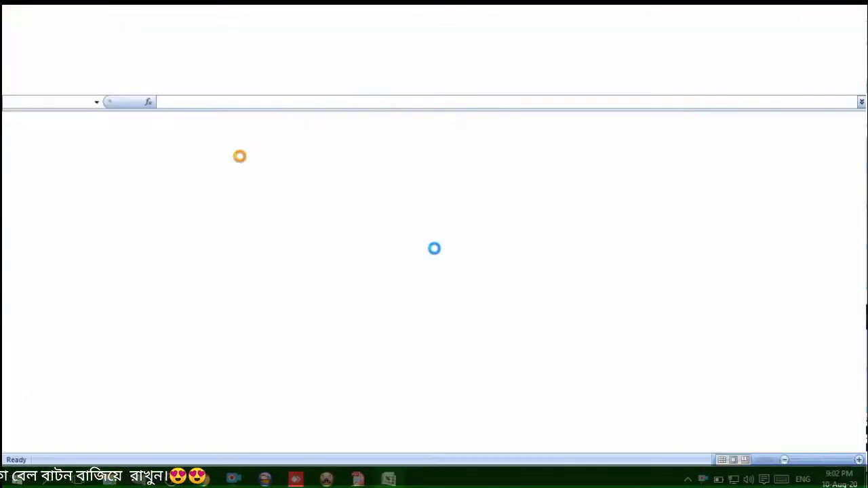
pyautogui.scroll(-4, 407, 355)
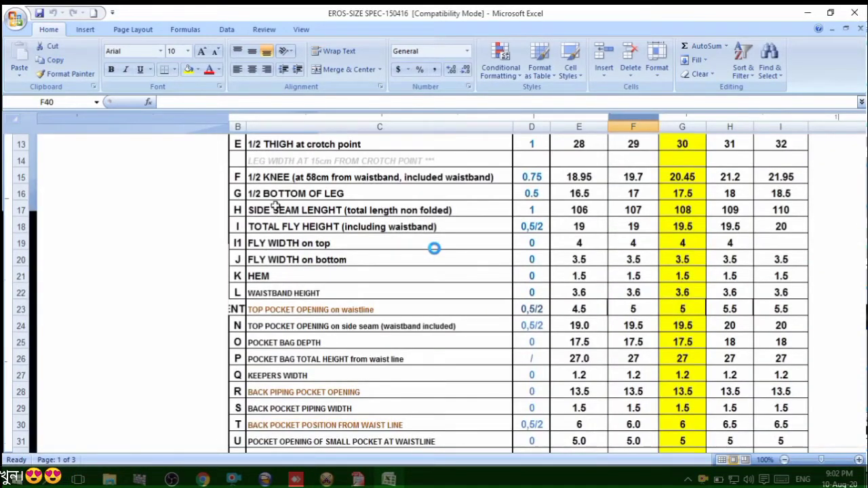
pyautogui.scroll(1, 280, 233)
pyautogui.scroll(1, 280, 232)
pyautogui.scroll(3, 407, 241)
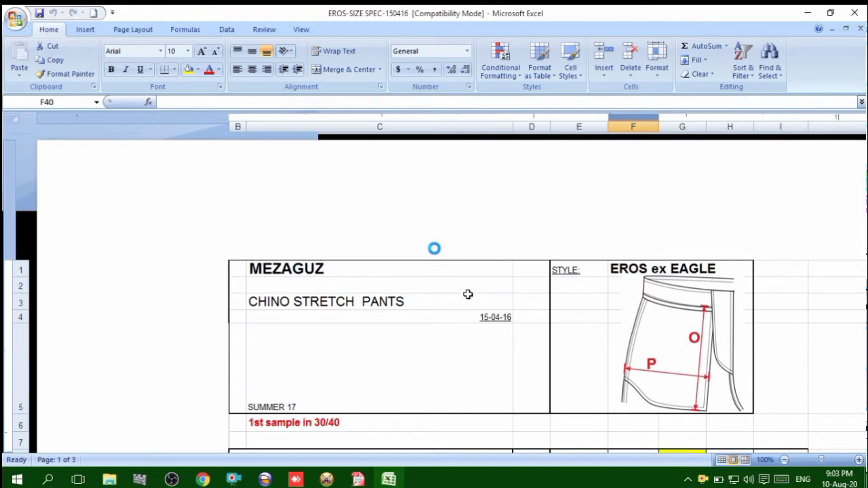
pyautogui.scroll(-1, 466, 296)
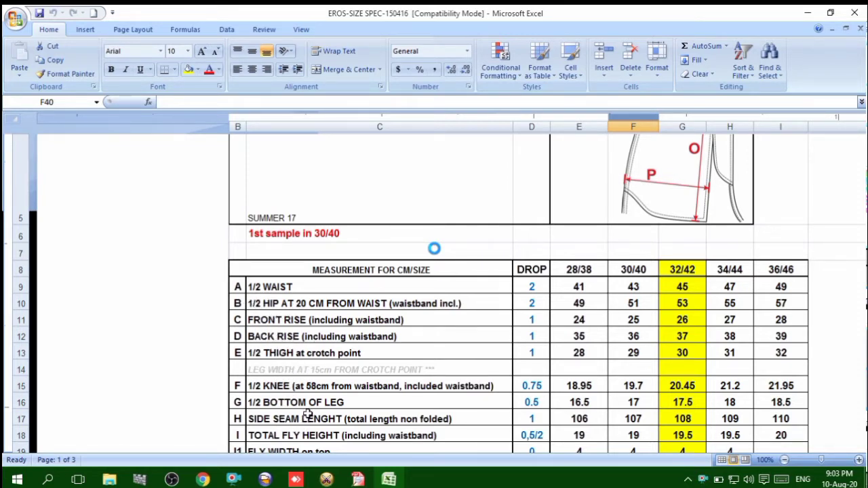
pyautogui.scroll(-1, 307, 414)
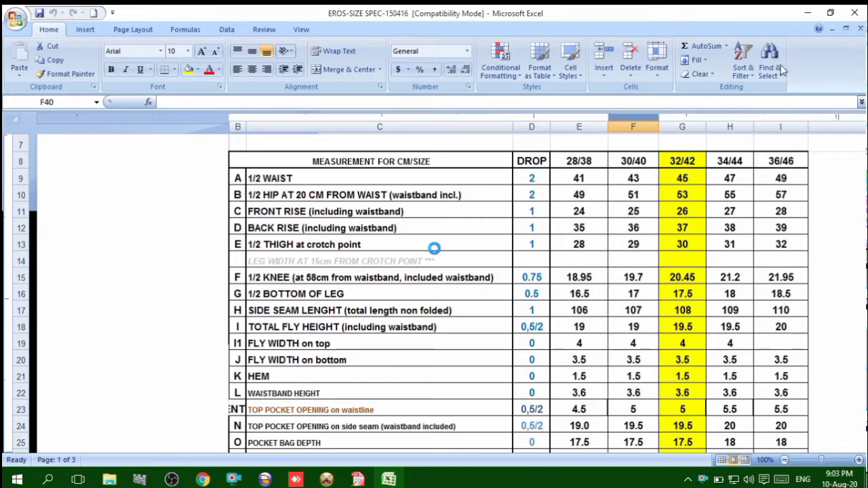
pyautogui.click(857, 10)
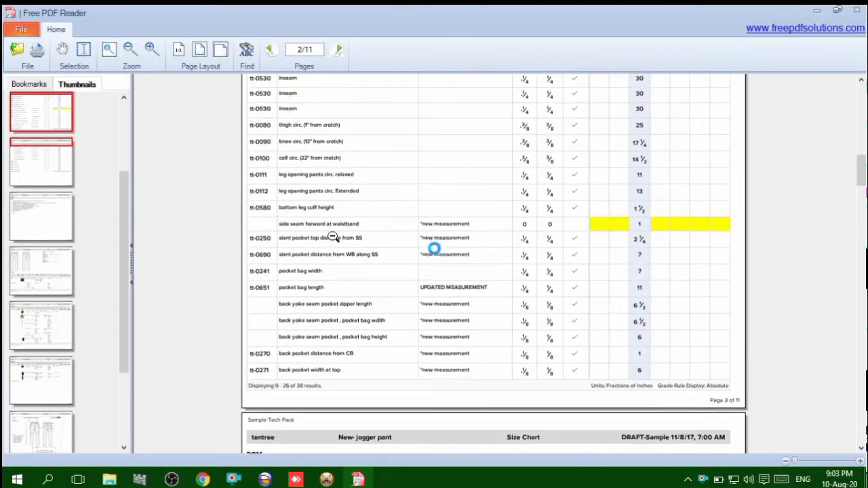
# Examine the front and back jogger pant sketches on the size chart page of the tech pack PDF
pyautogui.scroll(8, 333, 231)
pyautogui.scroll(1, 346, 295)
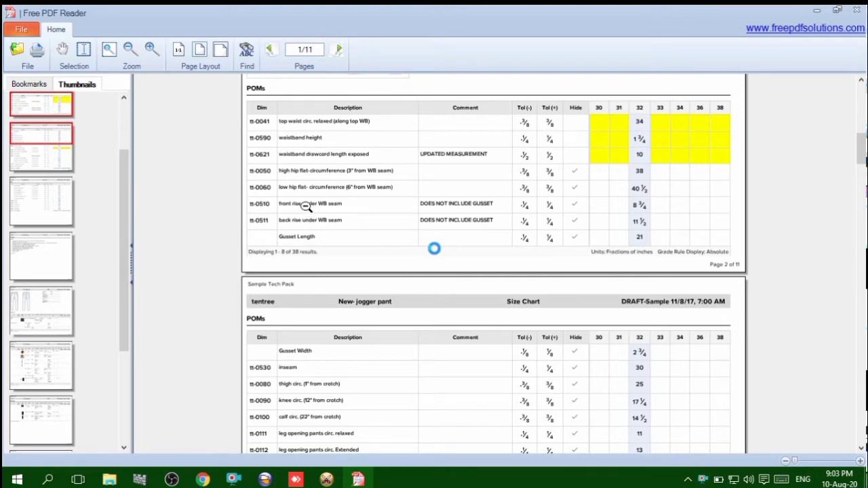
pyautogui.scroll(5, 671, 359)
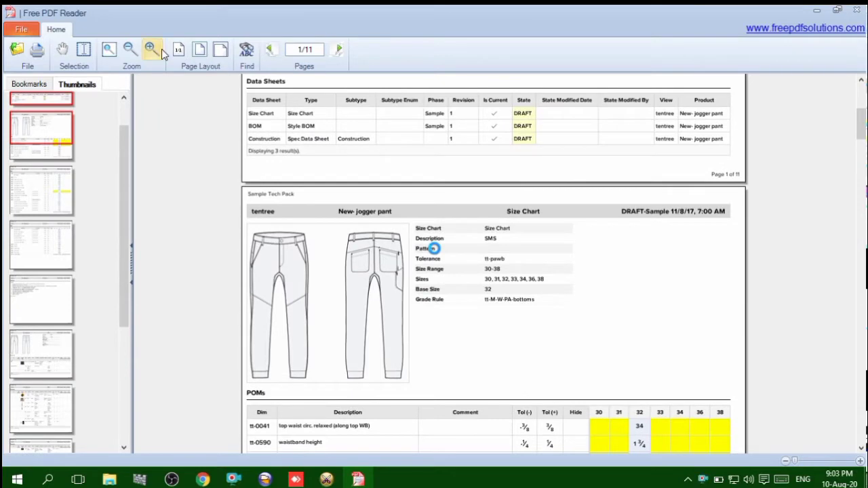
pyautogui.click(161, 50)
pyautogui.click(161, 49)
pyautogui.scroll(-7, 233, 249)
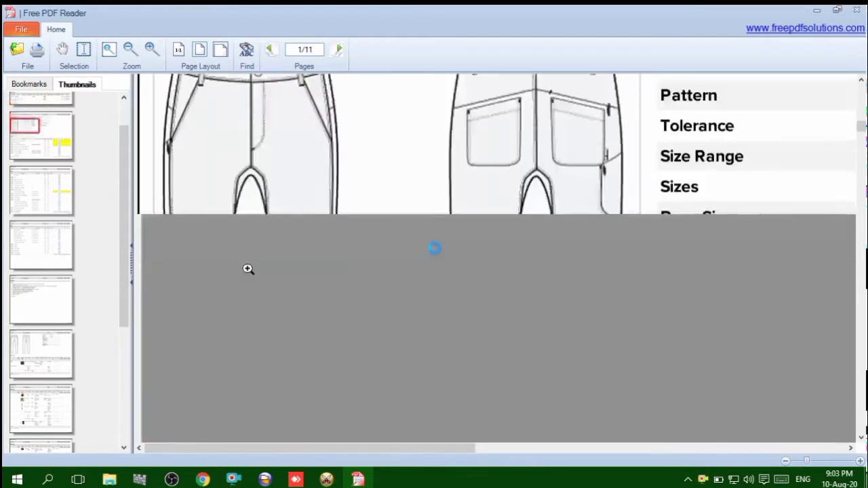
pyautogui.scroll(2, 283, 261)
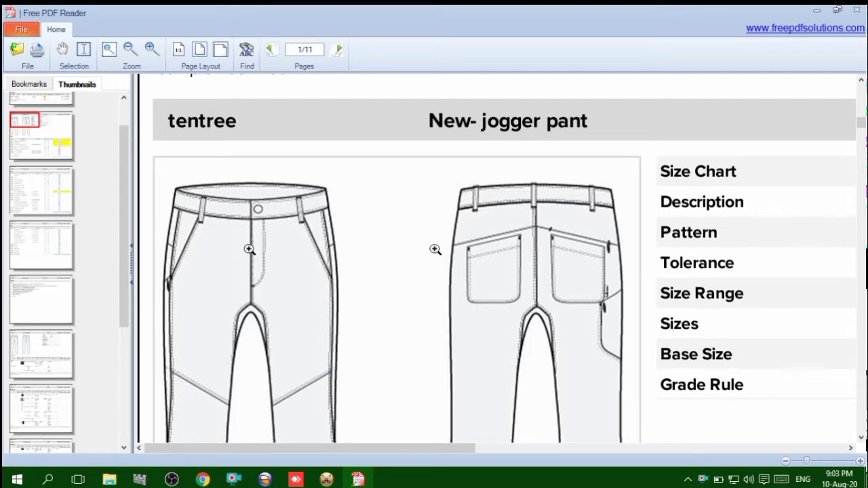
pyautogui.scroll(-10, 252, 308)
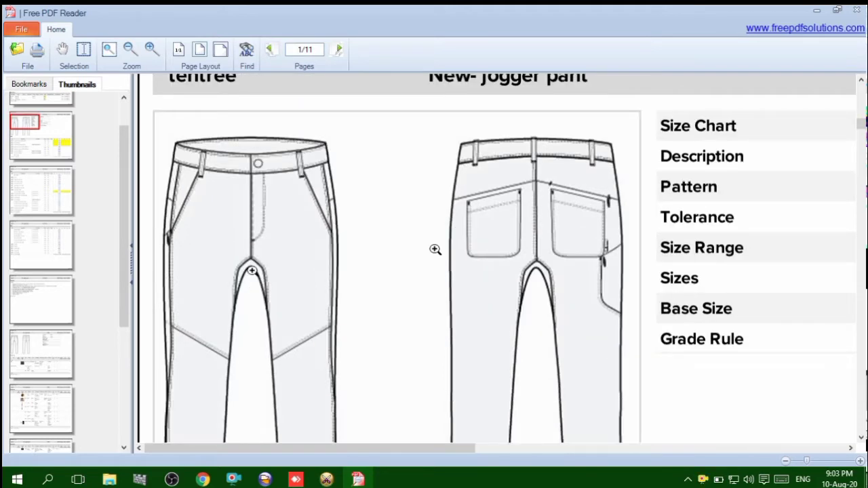
pyautogui.scroll(2, 214, 162)
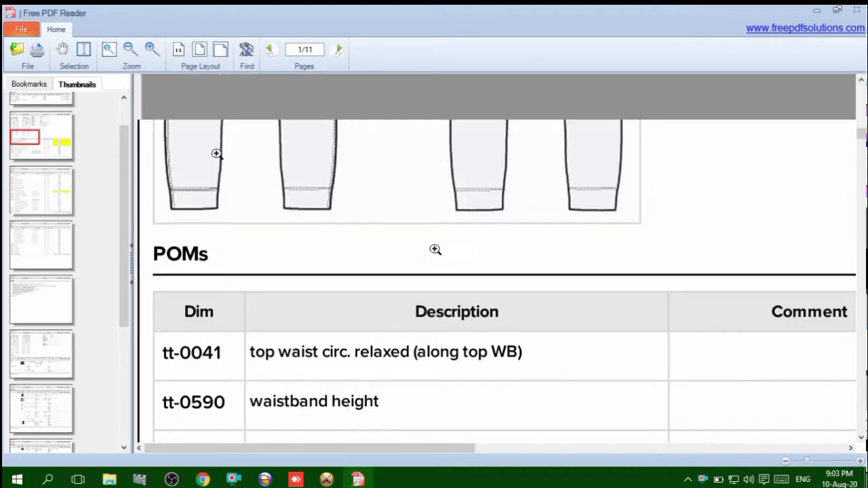
pyautogui.click(137, 54)
pyautogui.scroll(4, 281, 279)
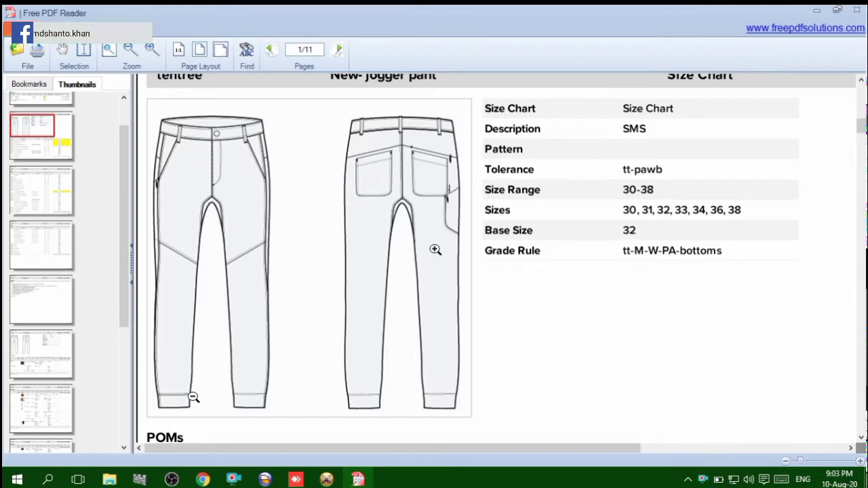
# Examine the waist, hip, rise and gusset rows of the points-of-measure table in the tech pack
pyautogui.click(812, 12)
pyautogui.click(358, 479)
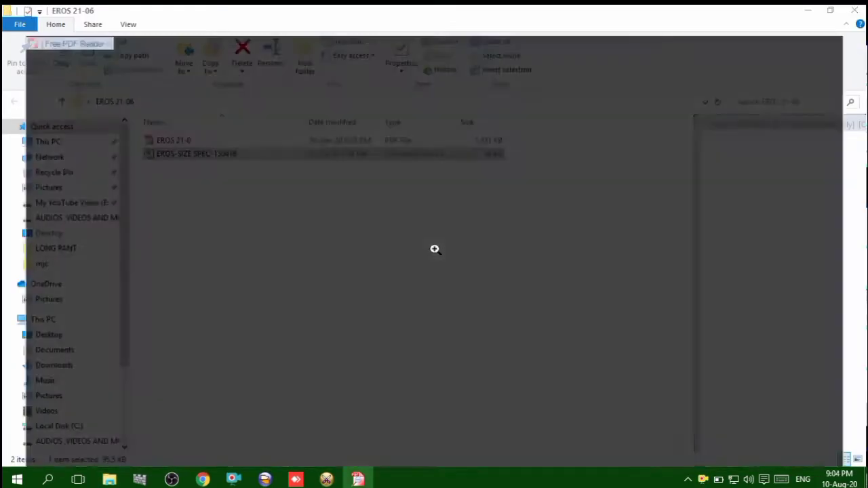
pyautogui.scroll(-3, 373, 376)
pyautogui.scroll(-5, 373, 375)
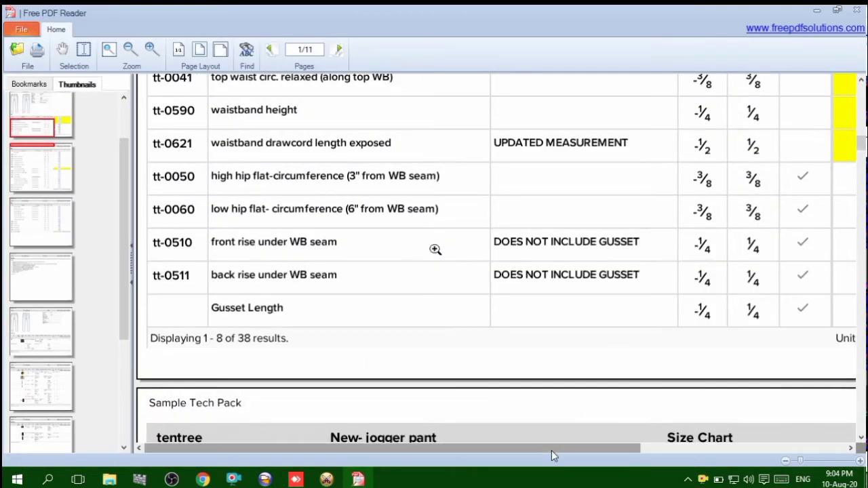
pyautogui.click(131, 50)
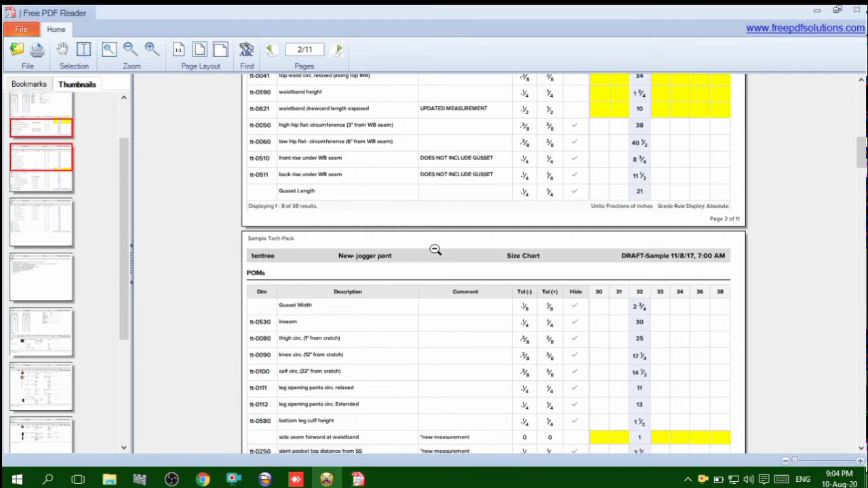
# Open the calculator in OptiTex PDS, and return to the tech pack PDF to check the size 32 low hip circumference
pyautogui.click(326, 480)
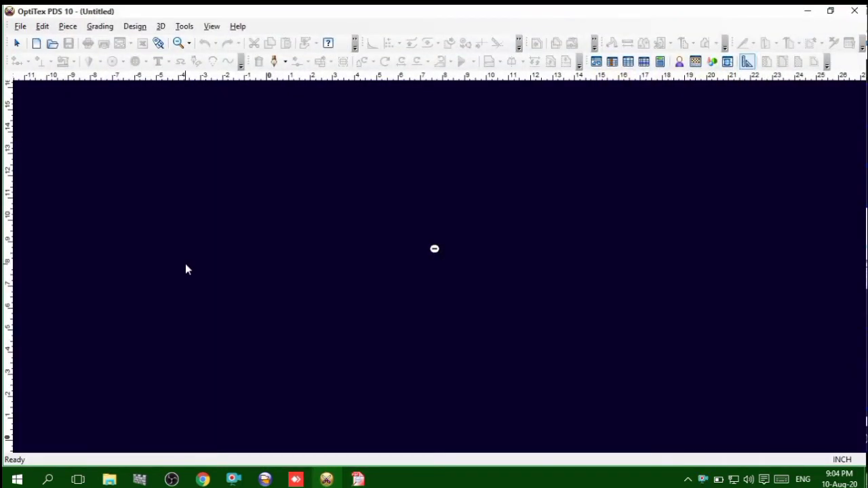
pyautogui.hotkey('alt', 'c')
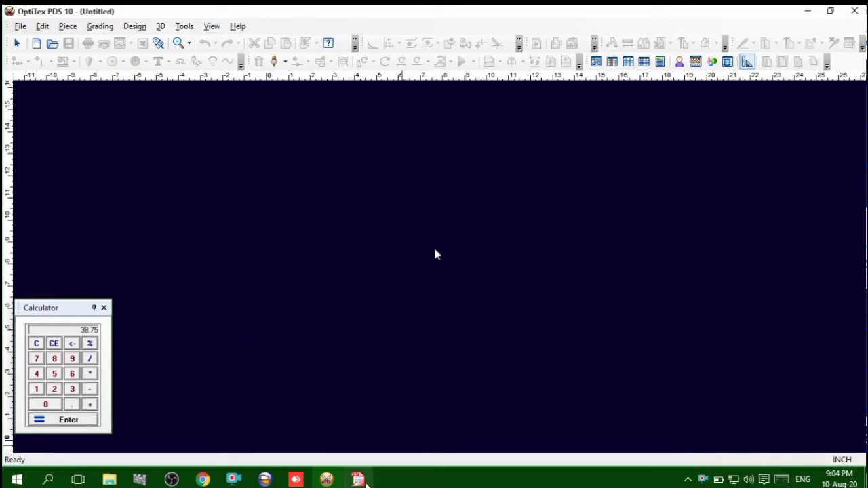
pyautogui.click(359, 480)
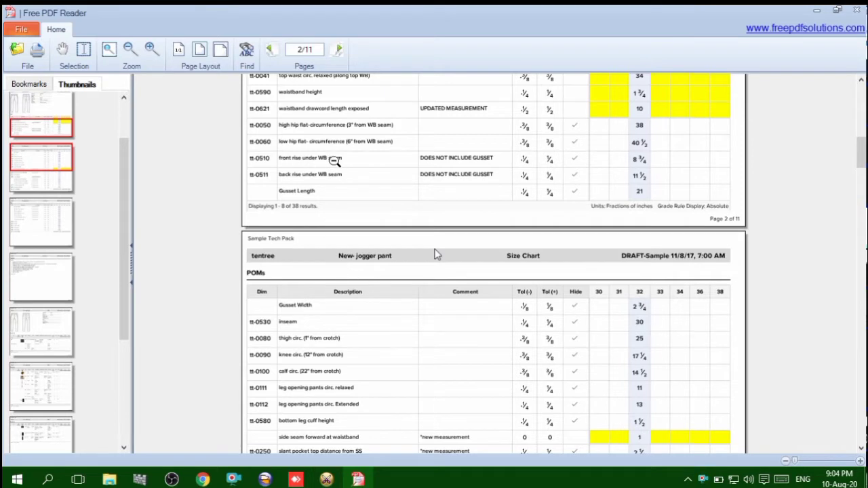
pyautogui.scroll(2, 336, 176)
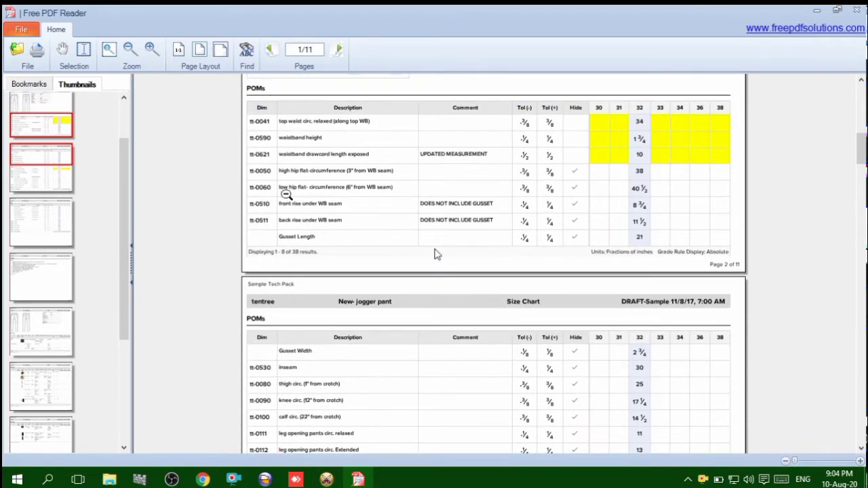
pyautogui.scroll(1, 310, 193)
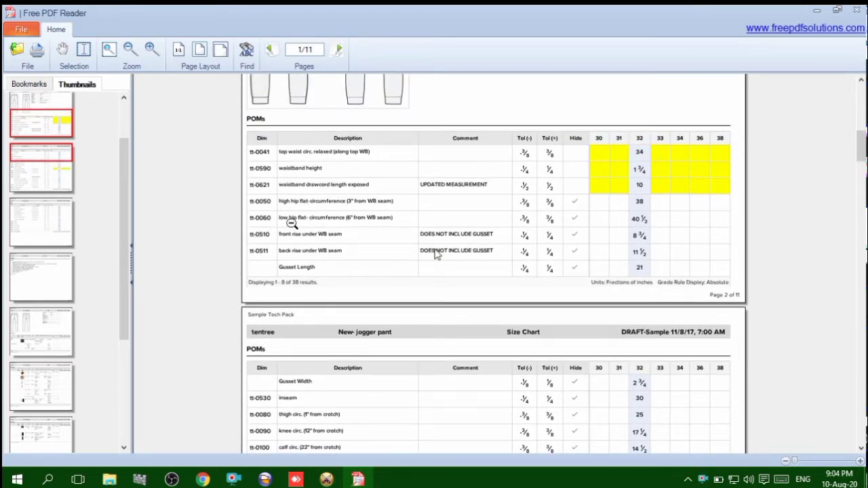
pyautogui.click(149, 60)
pyautogui.scroll(-1, 253, 327)
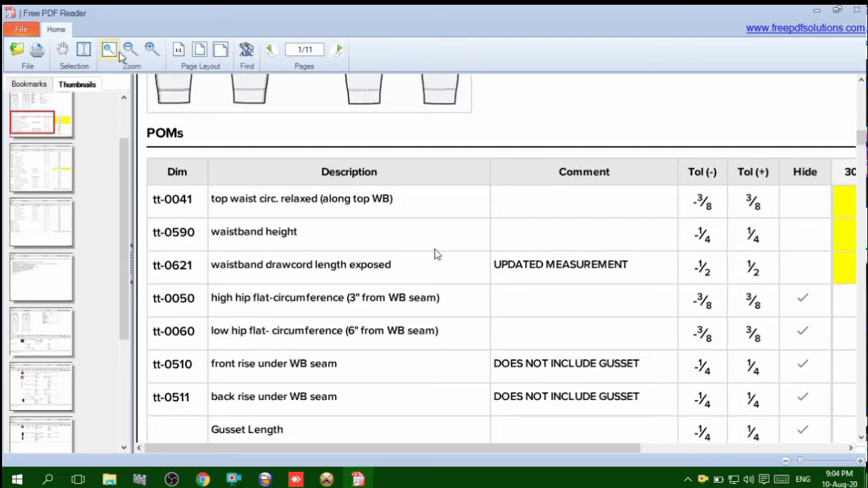
pyautogui.click(129, 49)
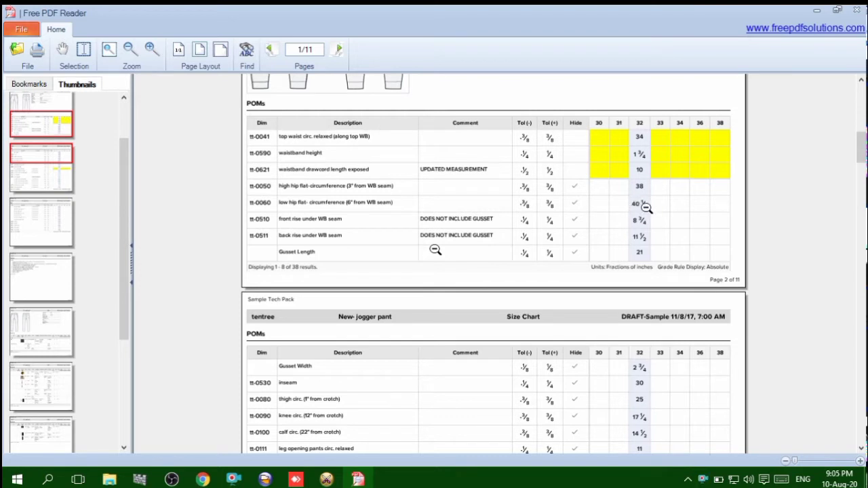
# Switch to OptiTex PDS, calculate a quarter of the 40 1/2 inch low hip circumference, and close the calculator
pyautogui.moveTo(328, 480)
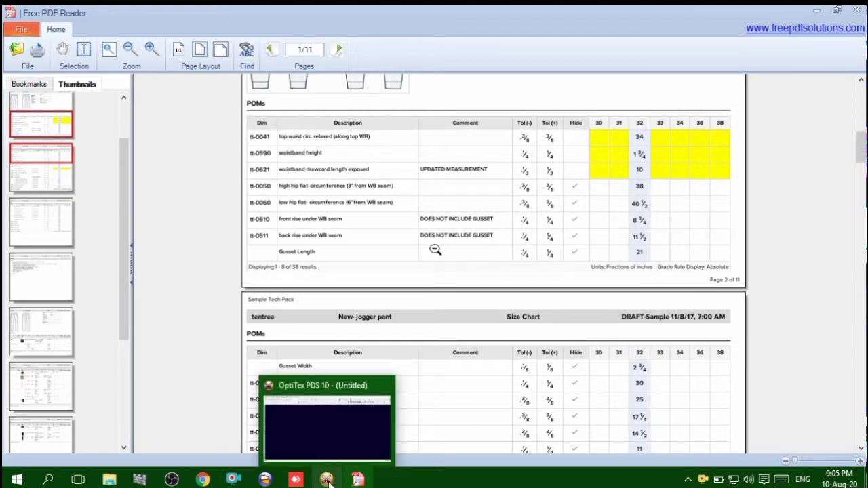
pyautogui.click(332, 444)
pyautogui.click(37, 345)
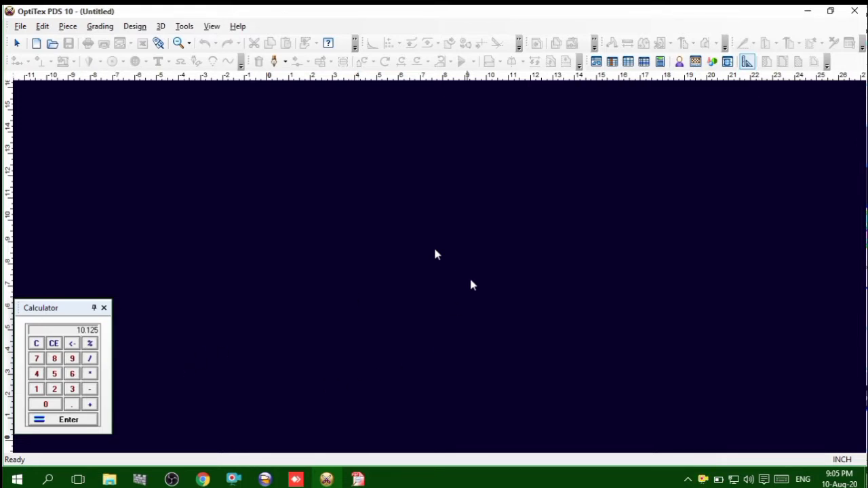
pyautogui.click(104, 308)
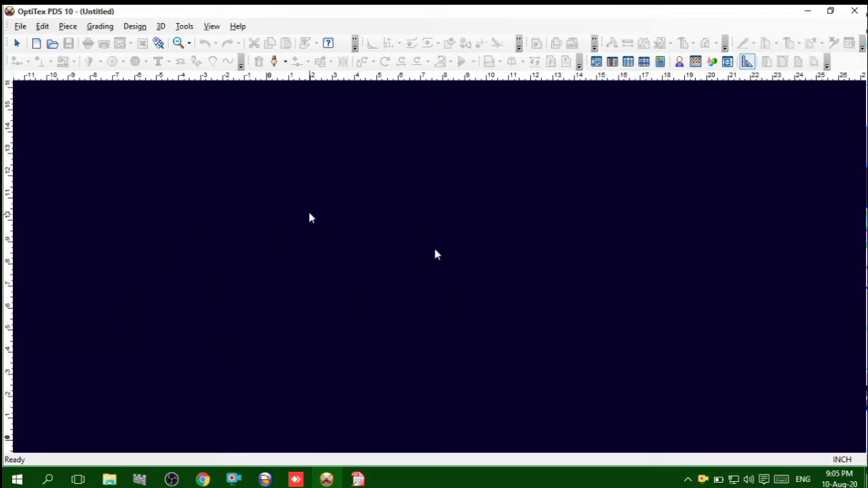
# Create a rectangular piece named Piece with a length of 42 inches and a width of 15 inches
pyautogui.rightClick(307, 203)
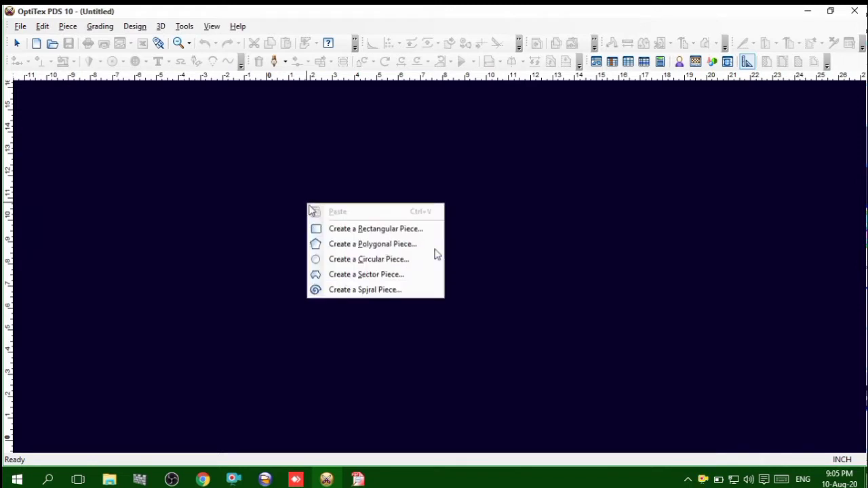
pyautogui.click(341, 229)
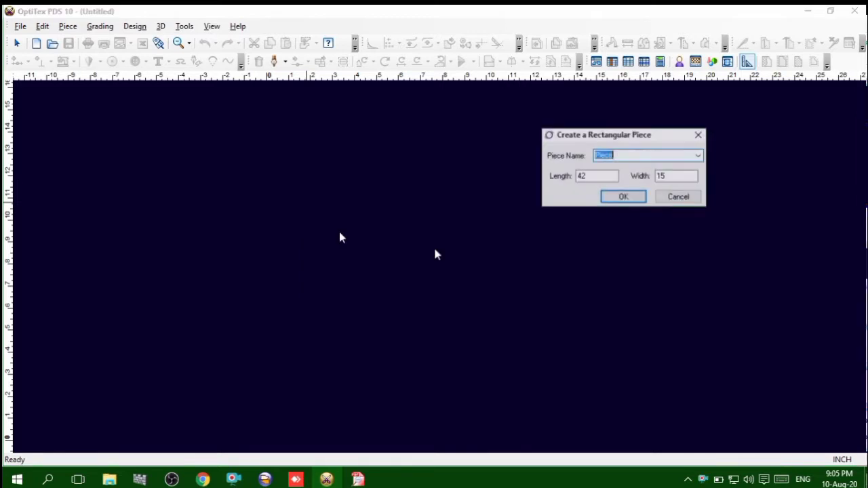
pyautogui.doubleClick(592, 176)
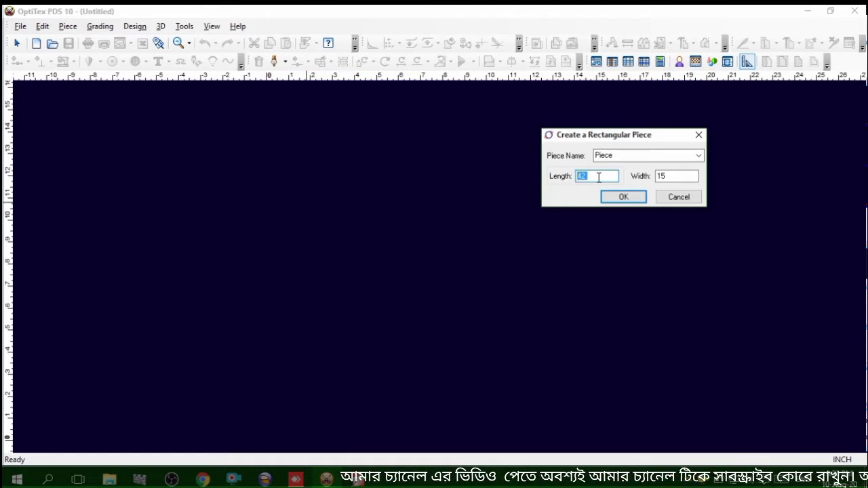
pyautogui.click(600, 179)
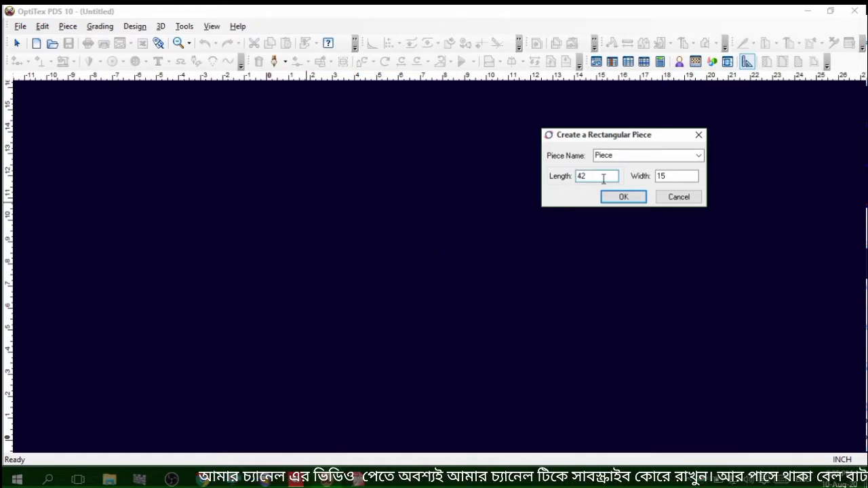
pyautogui.moveTo(603, 178); pyautogui.dragTo(580, 176)
pyautogui.click(595, 178)
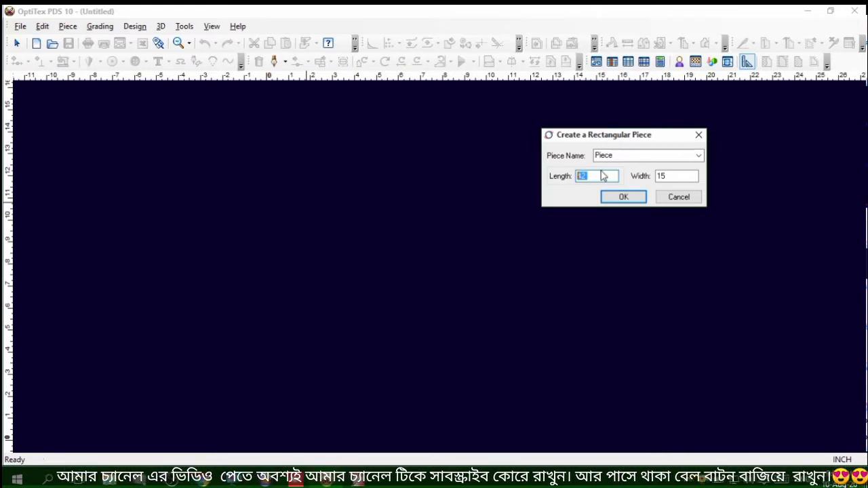
pyautogui.click(676, 177)
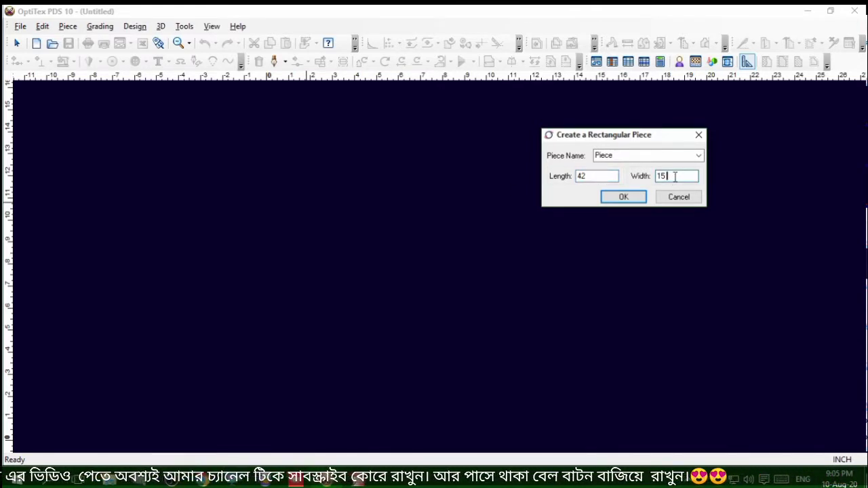
pyautogui.moveTo(682, 175); pyautogui.dragTo(624, 188)
pyautogui.click(683, 176)
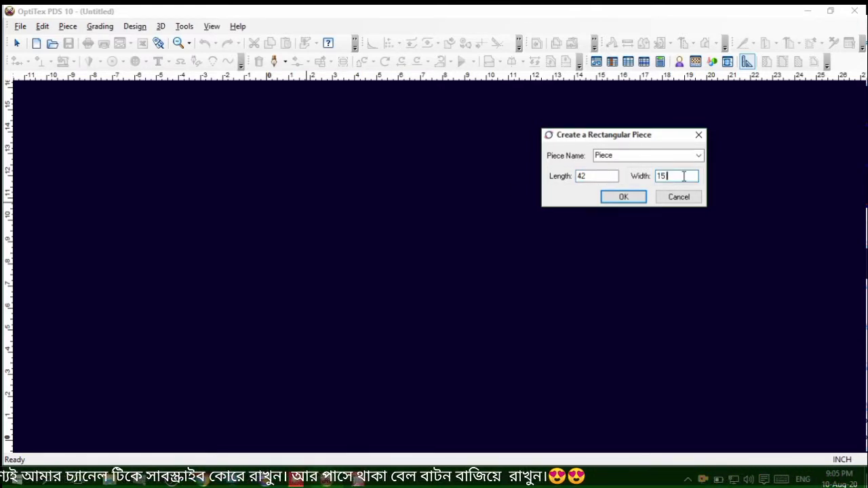
pyautogui.moveTo(683, 175); pyautogui.dragTo(612, 180)
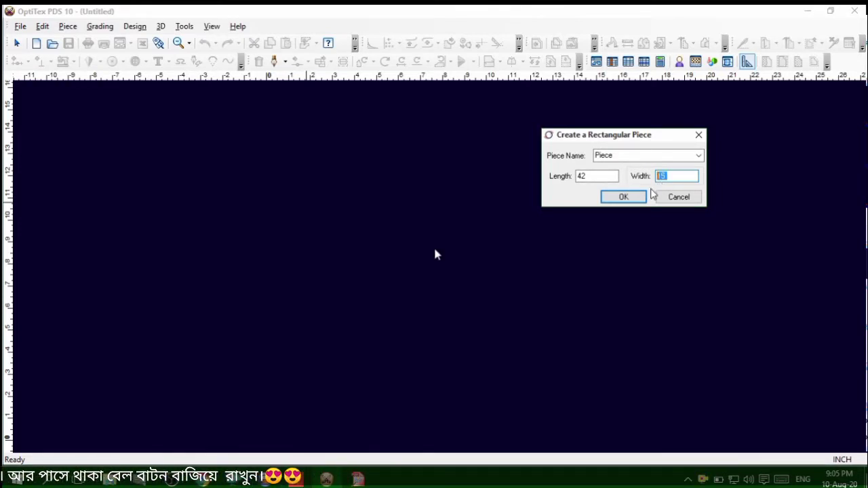
pyautogui.click(630, 198)
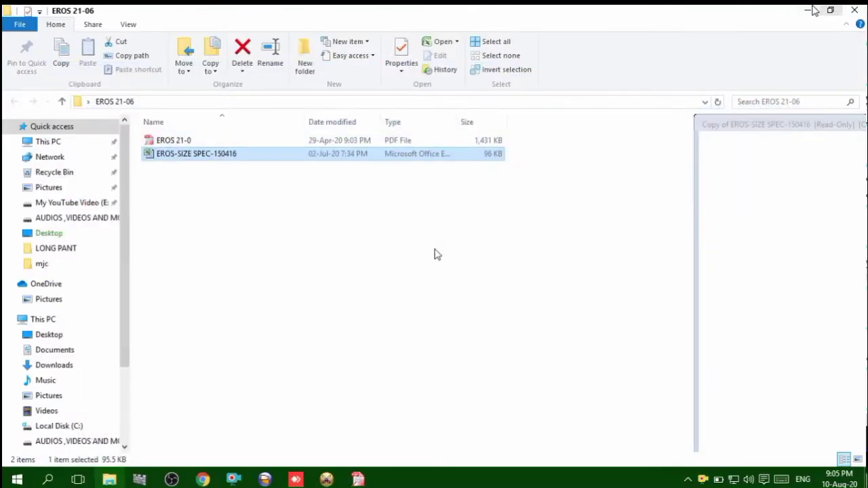
# Minimize the EROS 21-06 folder window, copy the tech pack PDF's file name from the desktop, and return to OptiTex PDS
pyautogui.click(809, 10)
pyautogui.click(32, 159)
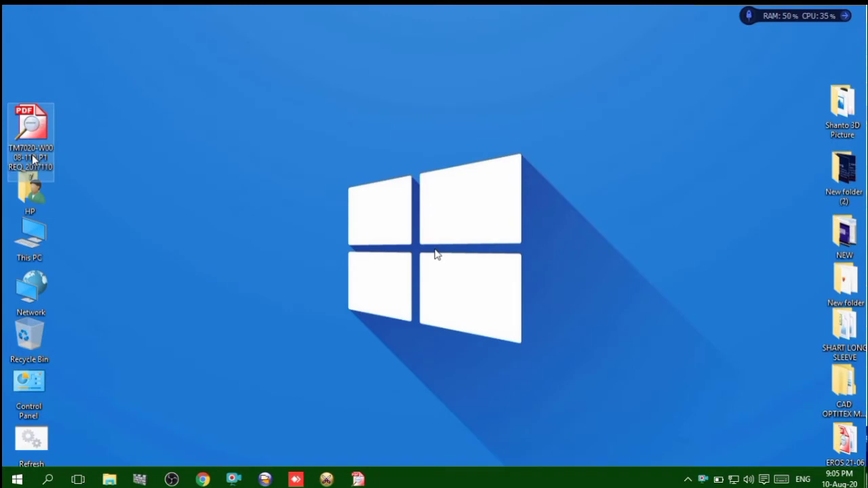
pyautogui.click(34, 164)
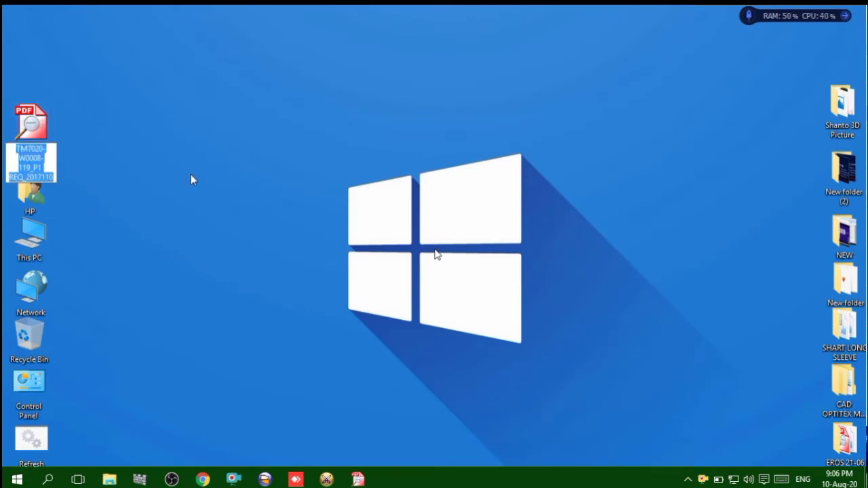
pyautogui.hotkey('ctrl', 'c')
pyautogui.click(326, 480)
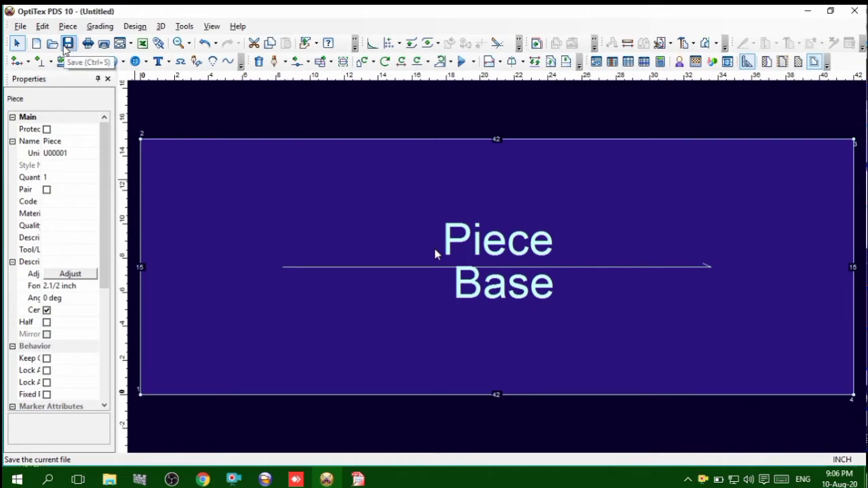
# Save the pattern file in the LONG PANT folder under the copied name TM7020-W0008-119_P1 REQ_20171107
pyautogui.click(68, 44)
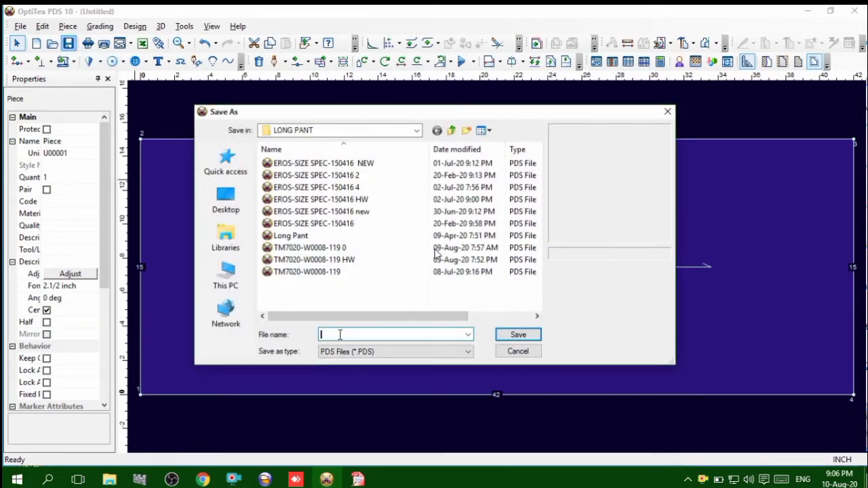
pyautogui.hotkey('ctrl', 'v')
pyautogui.click(517, 335)
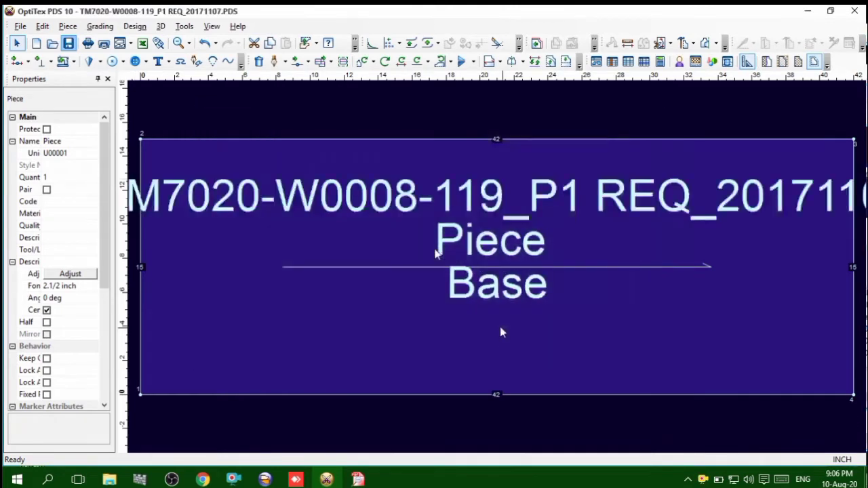
pyautogui.scroll(-2, 497, 267)
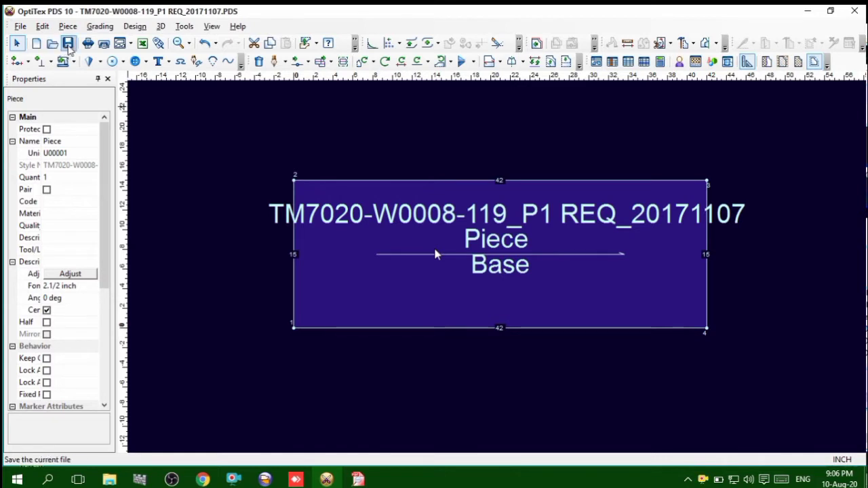
# Use Move Internal to move the grain line with its piece text out of the rectangle into empty space above it
pyautogui.press('i')
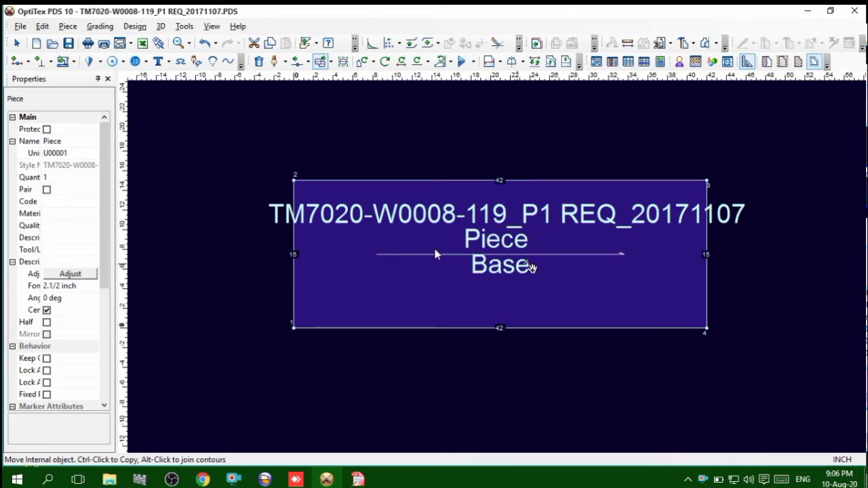
pyautogui.click(332, 63)
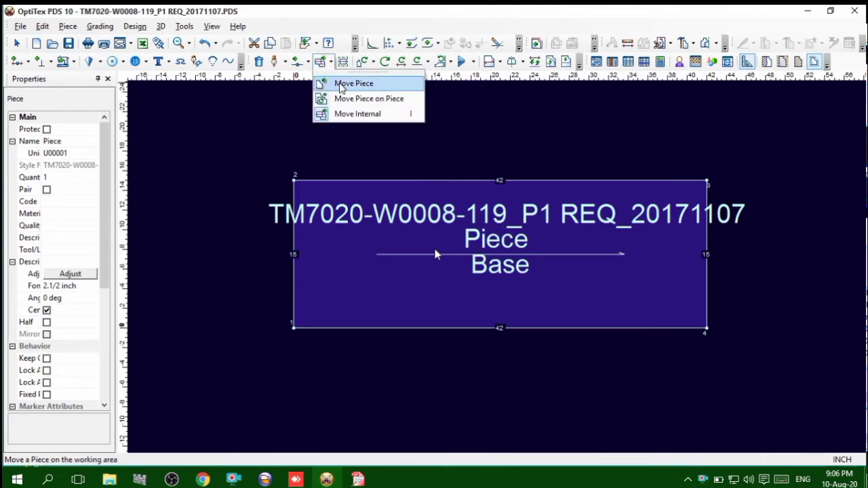
pyautogui.click(367, 114)
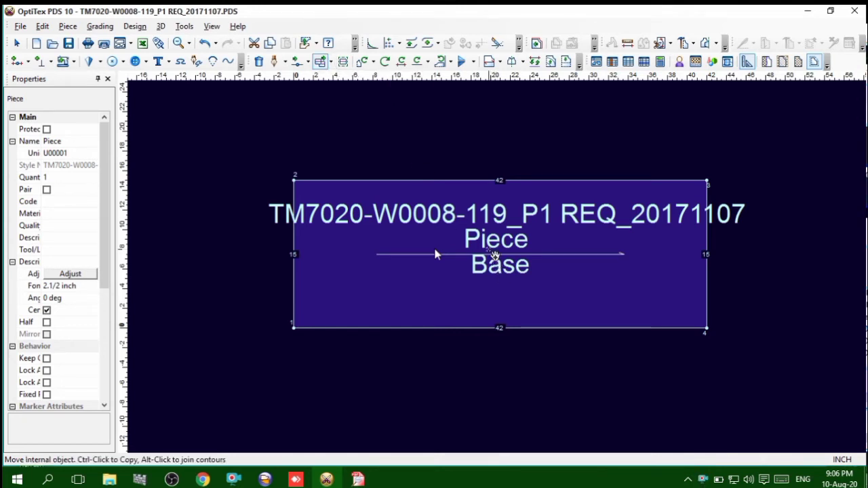
pyautogui.click(386, 242)
pyautogui.scroll(-1, 389, 227)
pyautogui.click(485, 147)
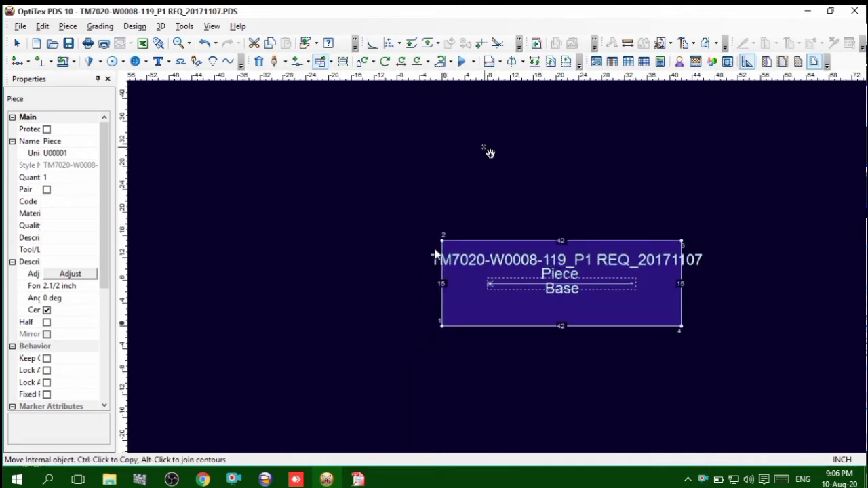
pyautogui.rightClick(596, 183)
pyautogui.click(622, 196)
pyautogui.scroll(5, 565, 271)
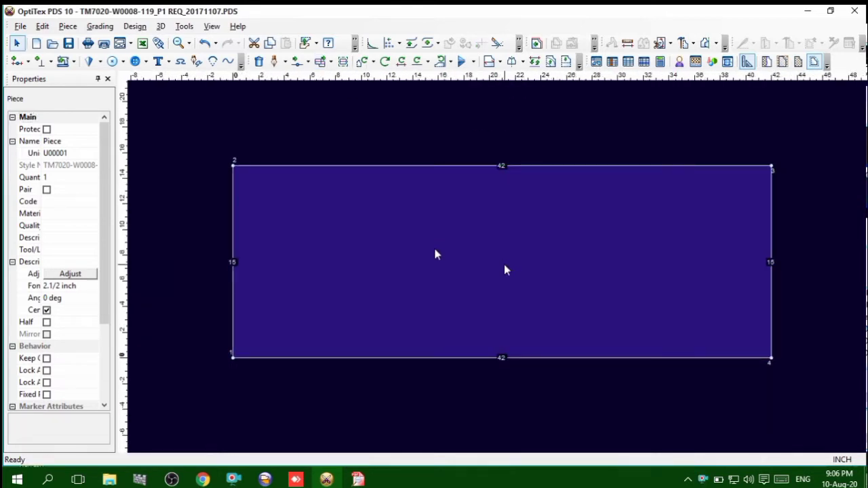
# Check the size 32 measurements in the tech pack PDF, and in OptiTex PDS create a line parallel to the rectangle's left edge at 38.75 inches
pyautogui.moveTo(358, 481)
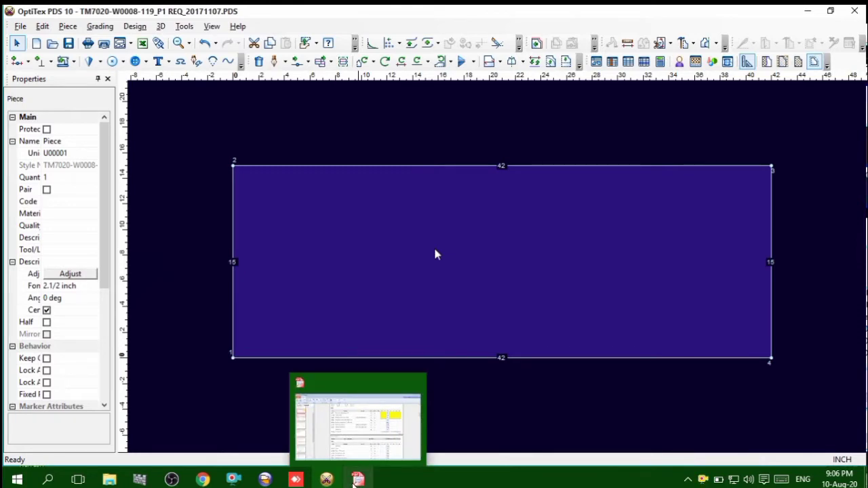
pyautogui.click(350, 447)
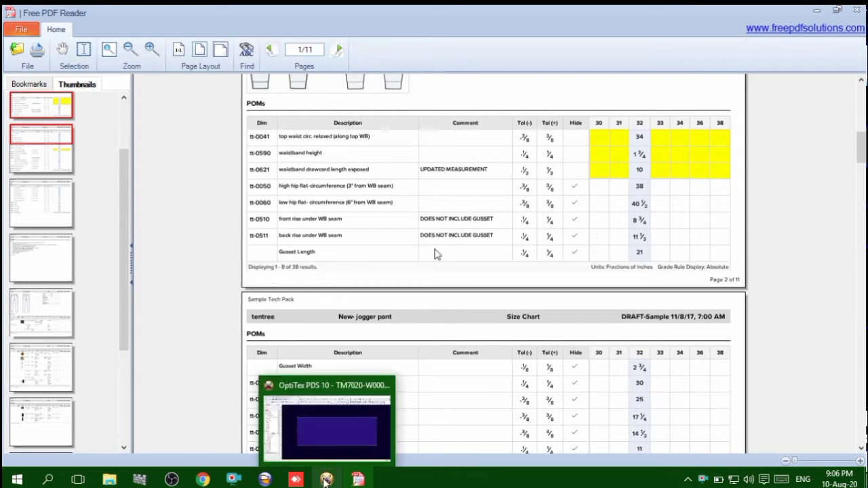
pyautogui.click(325, 427)
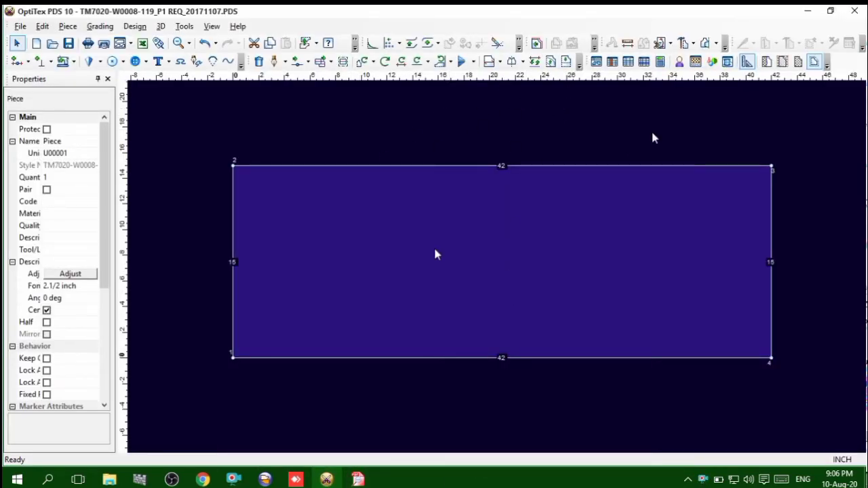
pyautogui.click(550, 63)
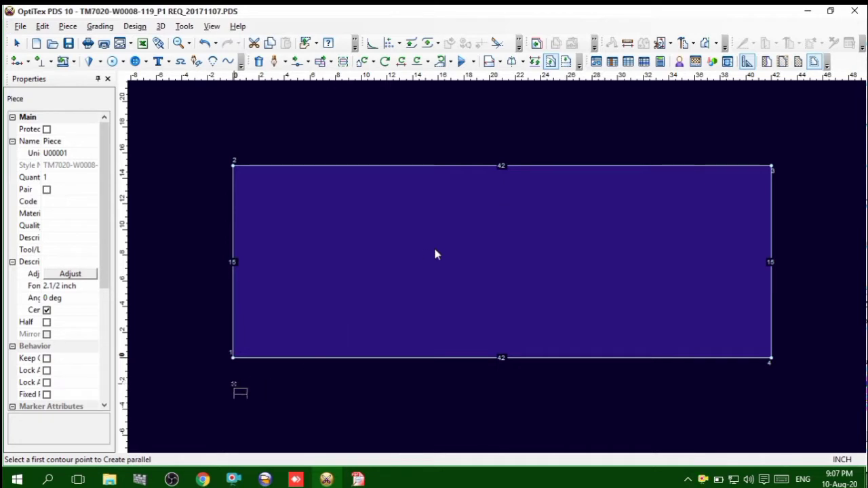
pyautogui.click(233, 358)
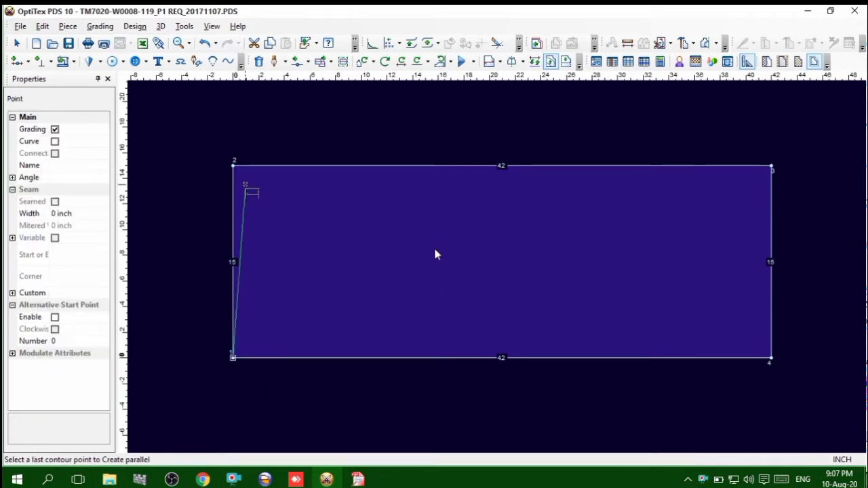
pyautogui.click(234, 165)
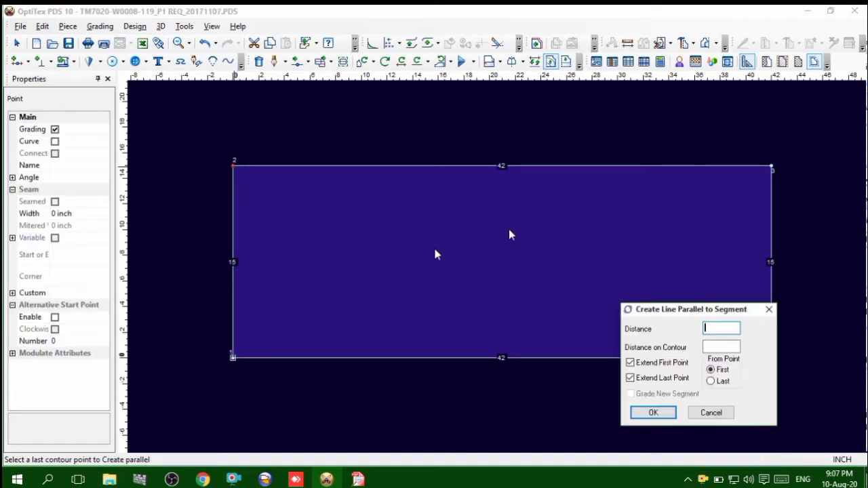
pyautogui.write('38.75')
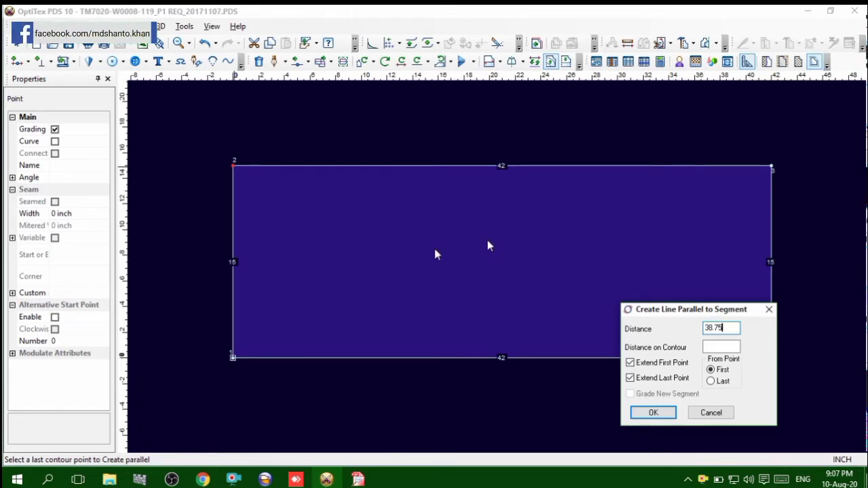
pyautogui.press('Return')
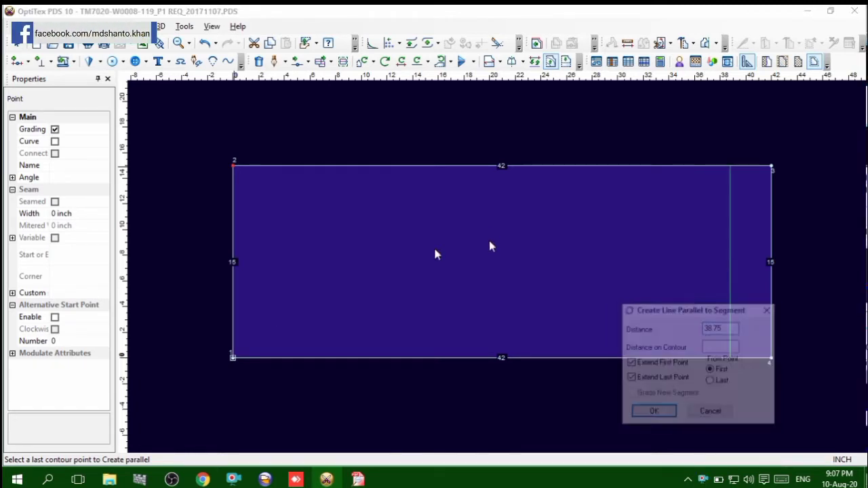
pyautogui.click(448, 268)
pyautogui.rightClick(510, 122)
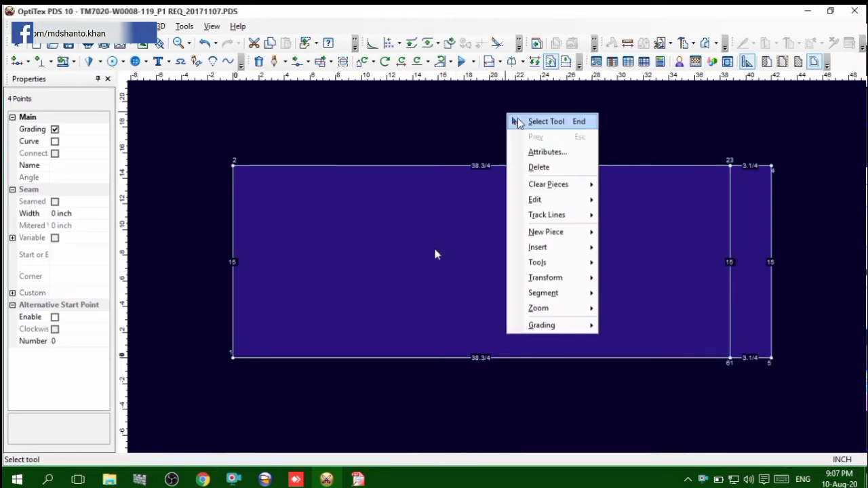
pyautogui.click(521, 121)
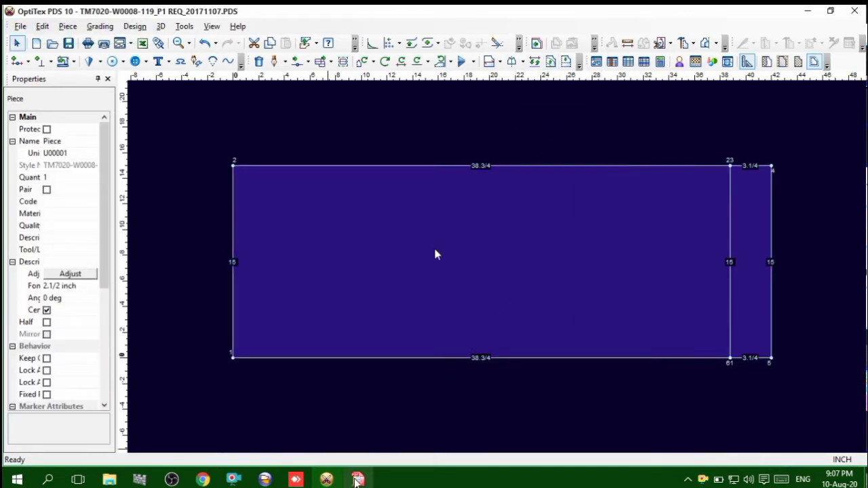
# Recheck the size 32 points-of-measure table in the tech pack PDF, and open the calculator back in OptiTex PDS
pyautogui.click(358, 480)
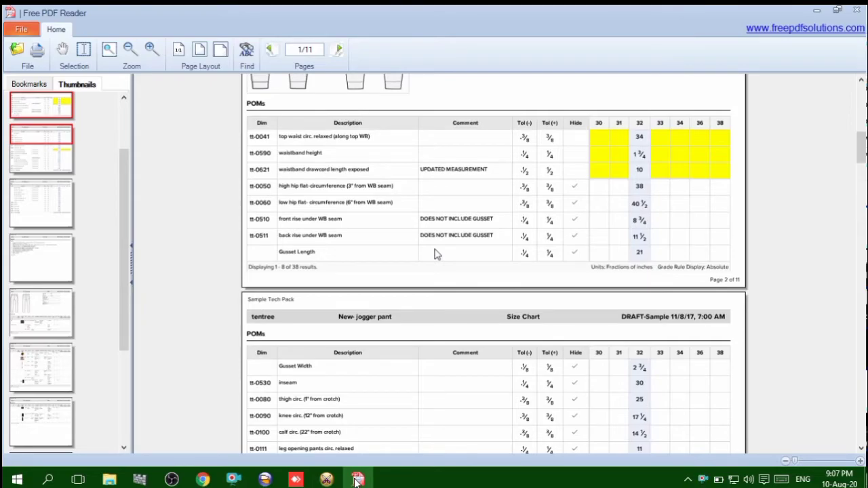
pyautogui.click(327, 480)
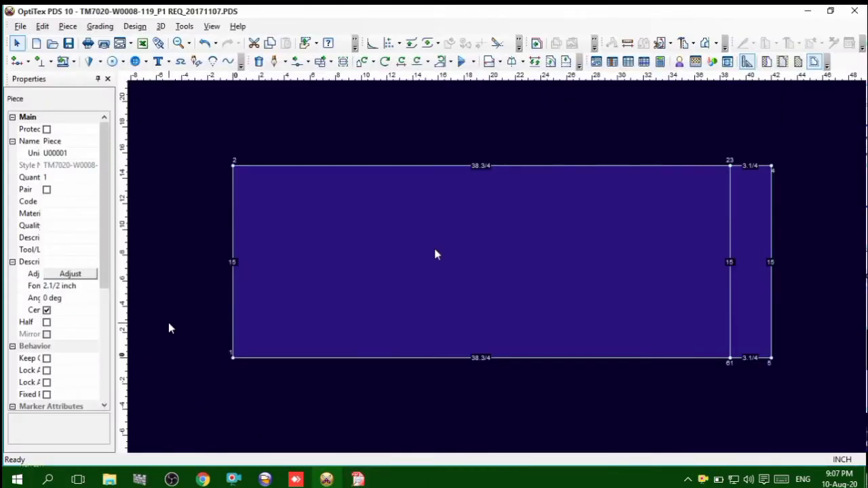
pyautogui.press('=')
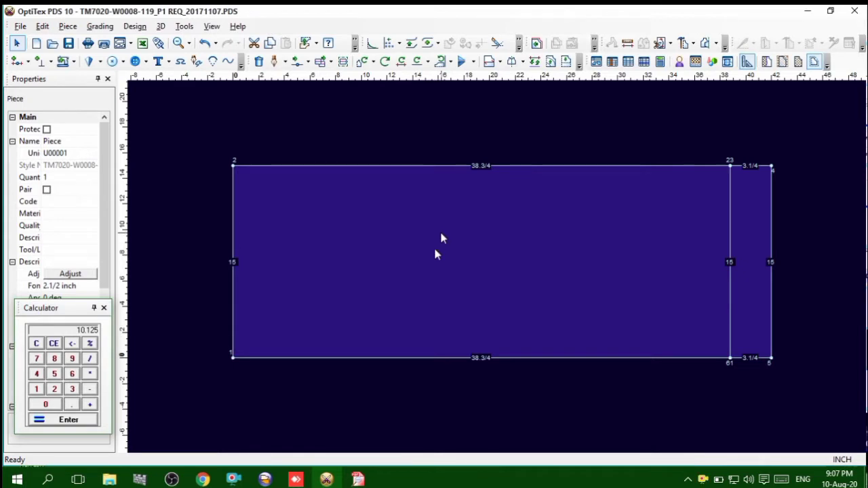
# Create a line parallel to the rectangle's full bottom edge at a distance of 10.125 inches, adding points on the snapped contour
pyautogui.press('p')
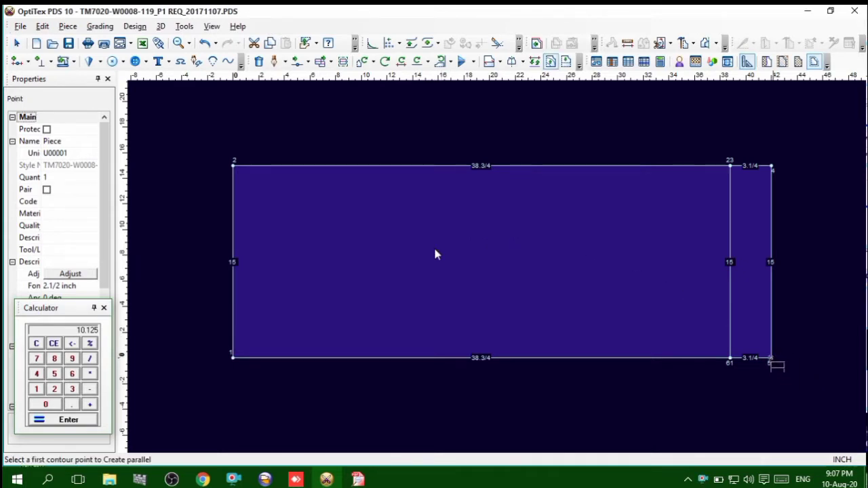
pyautogui.click(771, 358)
pyautogui.click(233, 358)
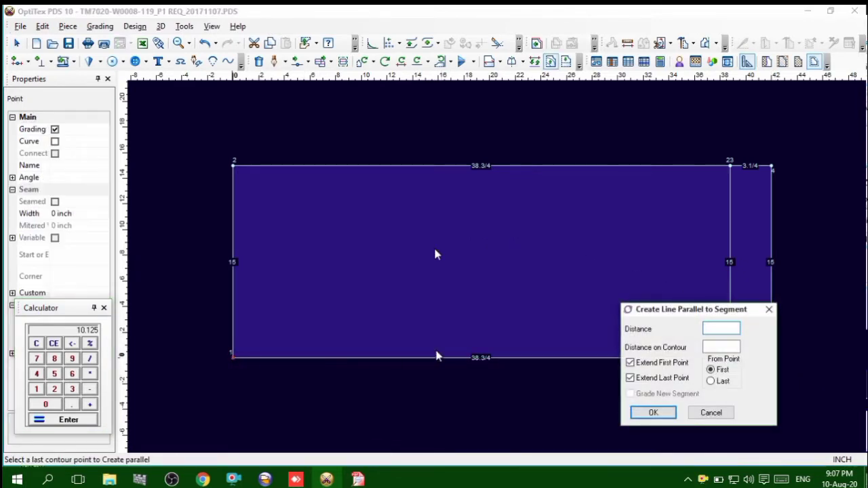
pyautogui.write('10.125')
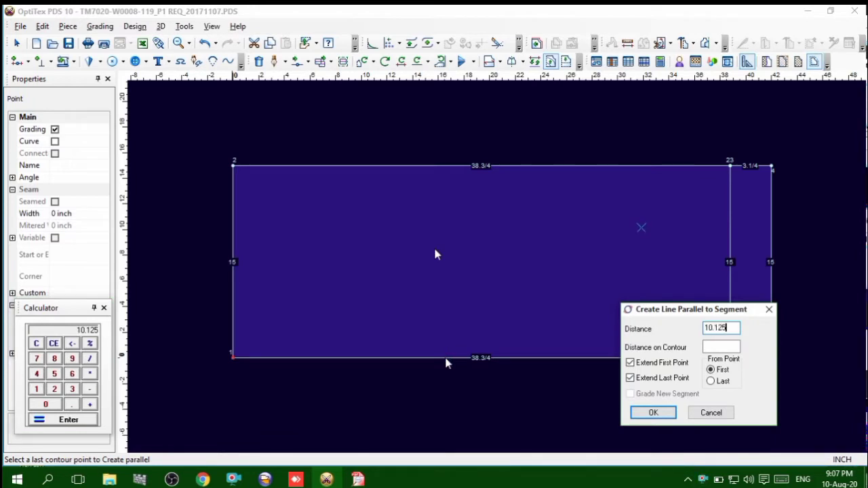
pyautogui.click(654, 412)
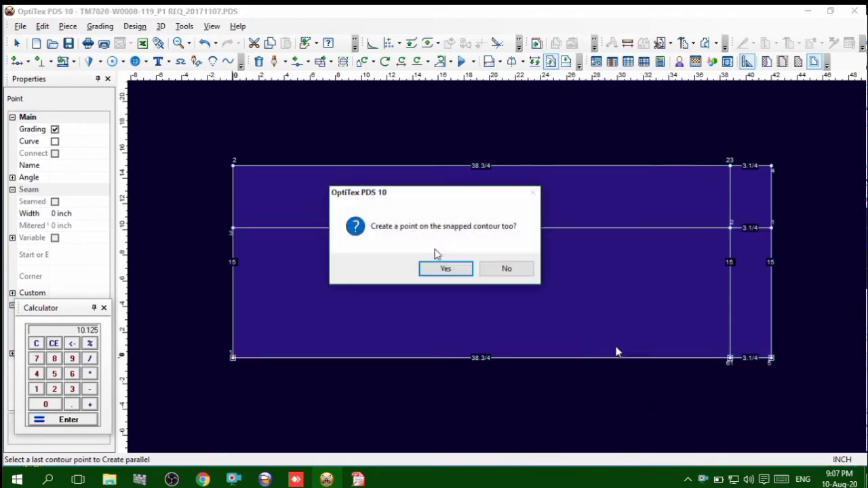
pyautogui.click(458, 275)
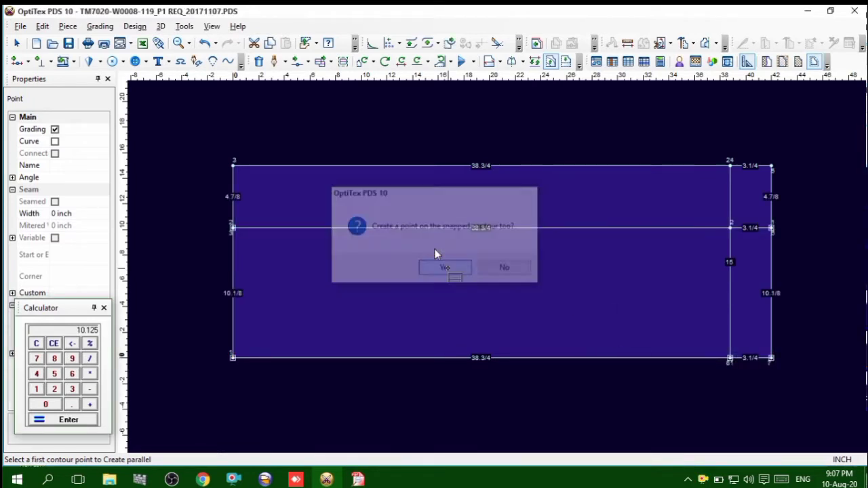
pyautogui.rightClick(510, 116)
pyautogui.click(543, 122)
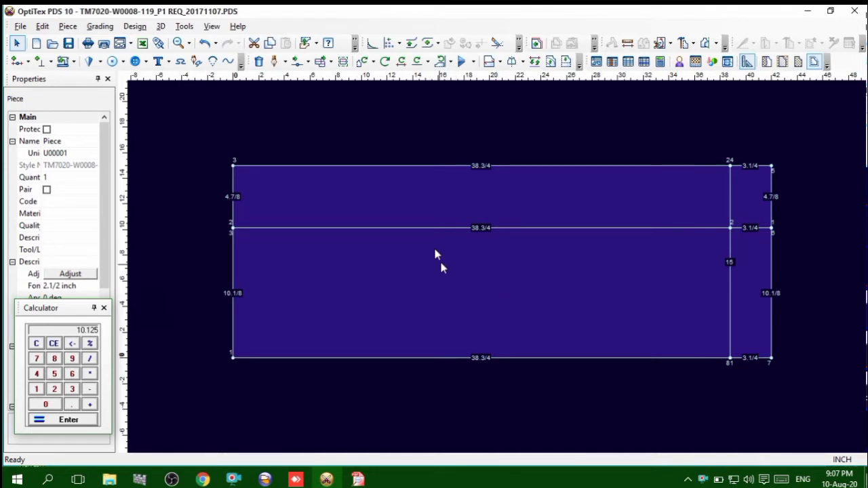
# Duplicate the new horizontal internal line once, offset 1 inch upward
pyautogui.click(523, 228)
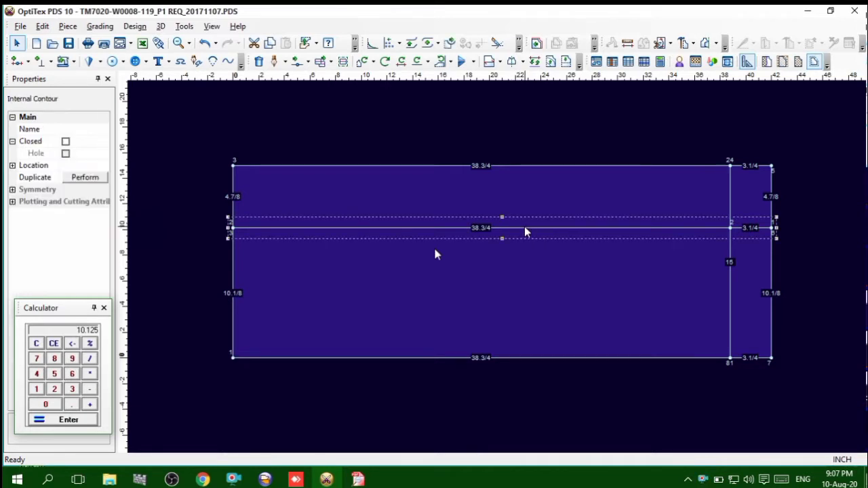
pyautogui.click(85, 178)
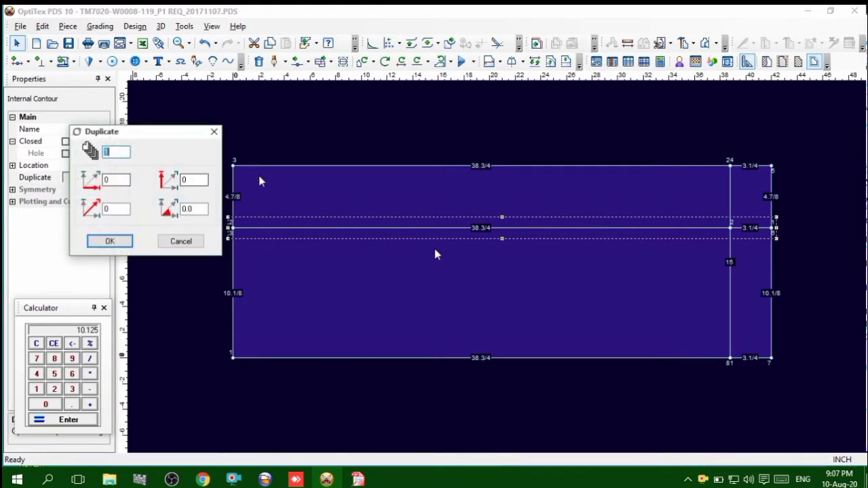
pyautogui.press('Tab')
pyautogui.press('Tab')
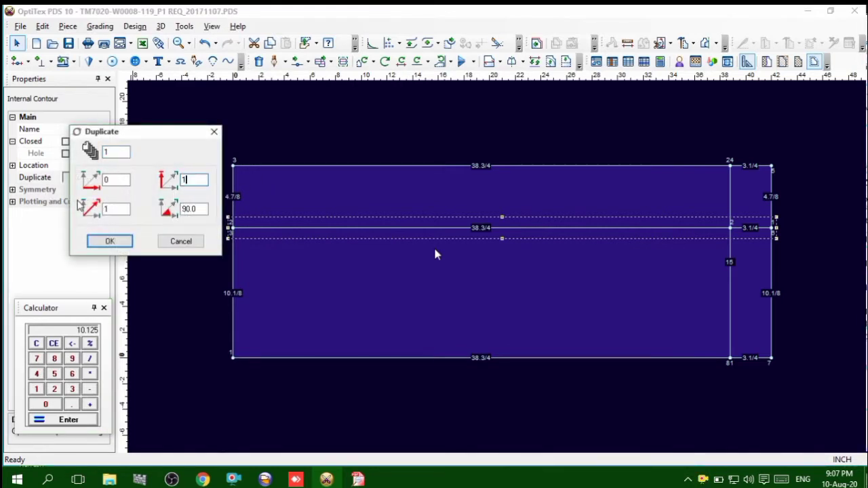
pyautogui.write('1')
pyautogui.press('Return')
pyautogui.click(508, 277)
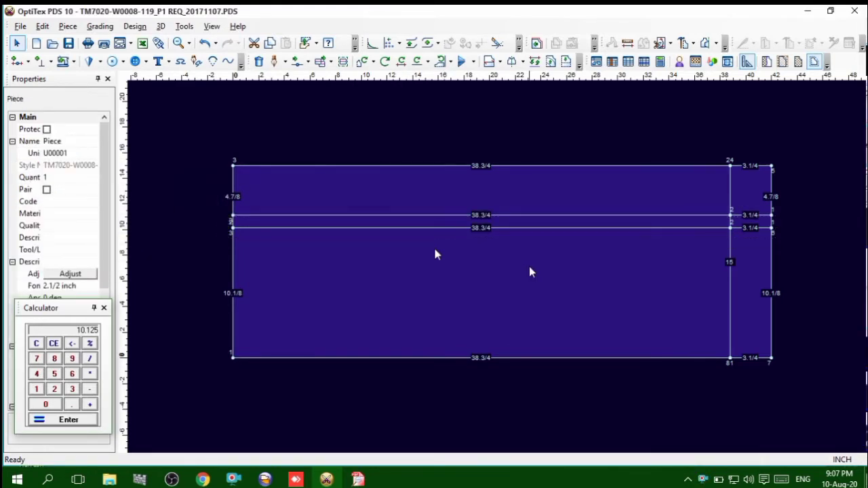
# Try to divide the 10.125 value by 2 with the calculator
pyautogui.click(509, 230)
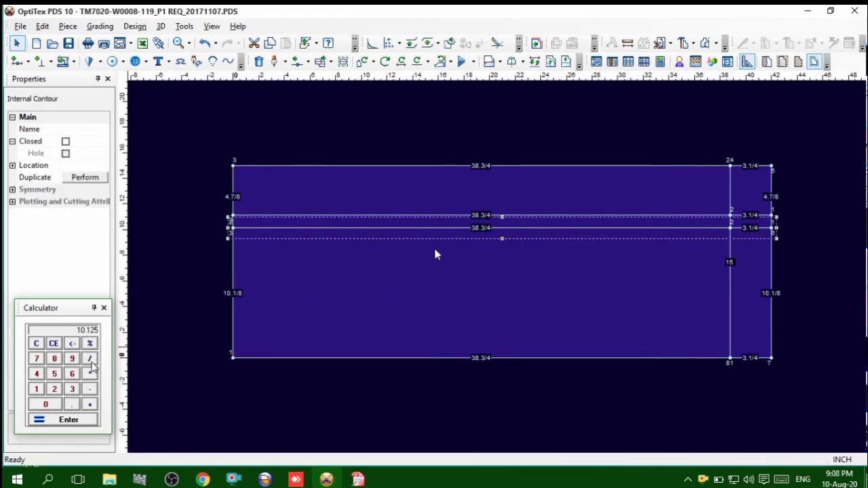
pyautogui.click(92, 360)
pyautogui.click(54, 390)
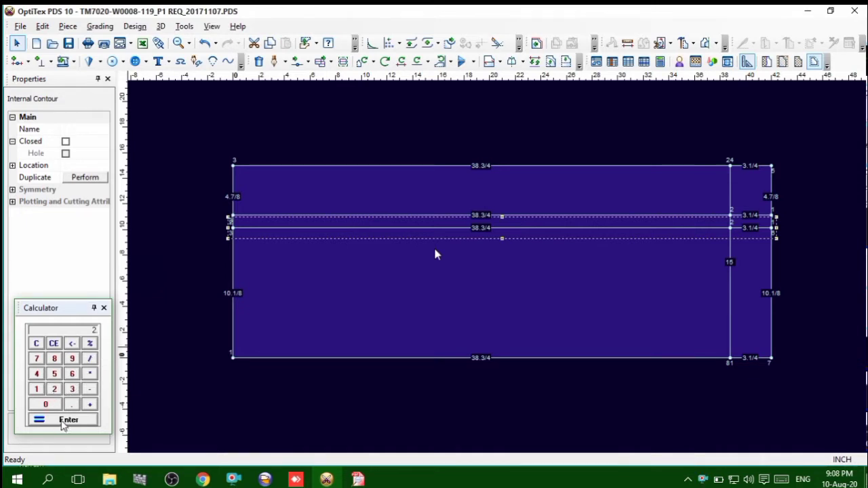
pyautogui.click(64, 421)
pyautogui.click(379, 281)
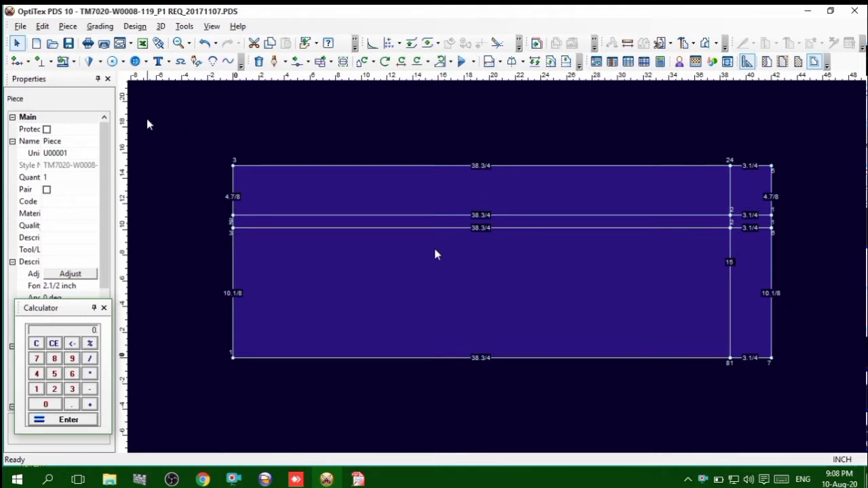
# Add a grading point at proportion 0.50 on the rectangle's right edge, along the 10.1/8 inch segment
pyautogui.click(31, 63)
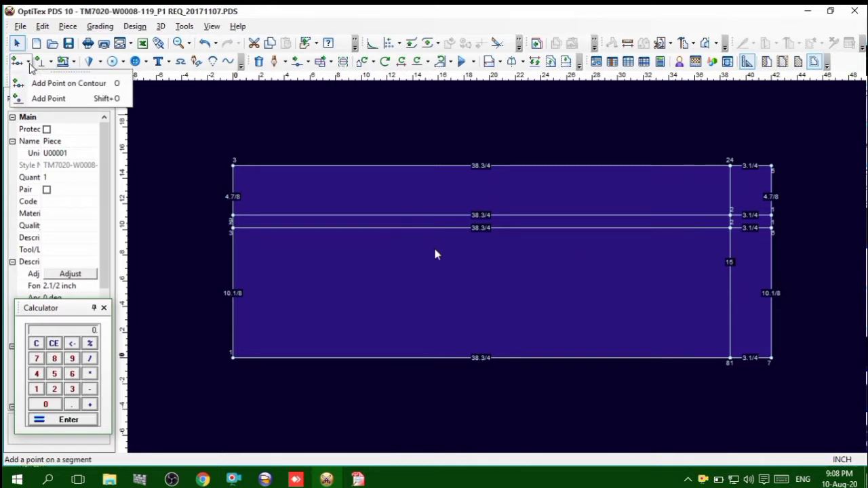
pyautogui.click(95, 89)
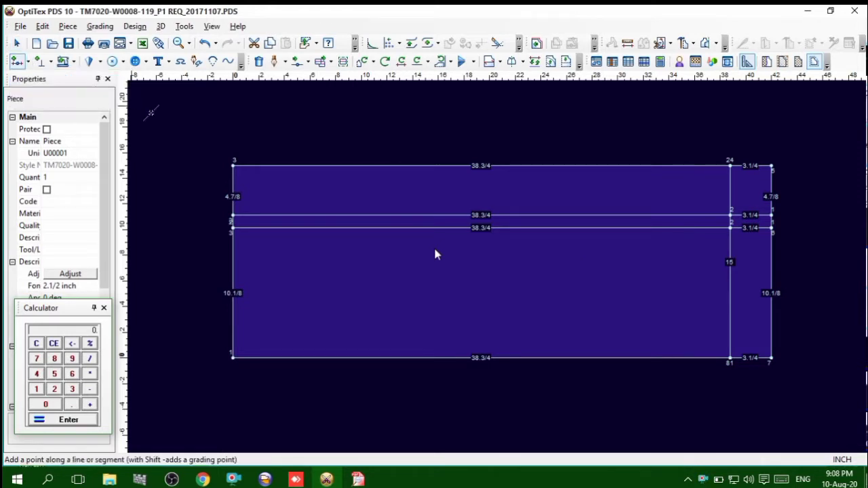
pyautogui.click(771, 310)
pyautogui.moveTo(518, 278); pyautogui.dragTo(498, 279)
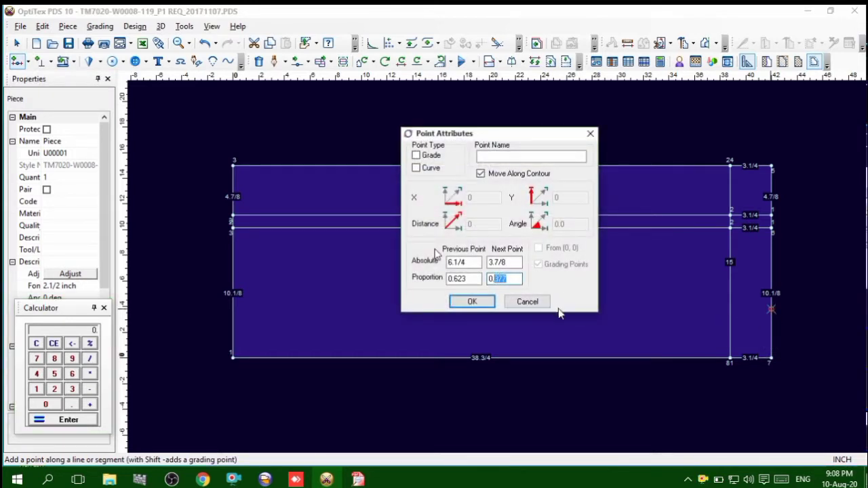
pyautogui.write('50')
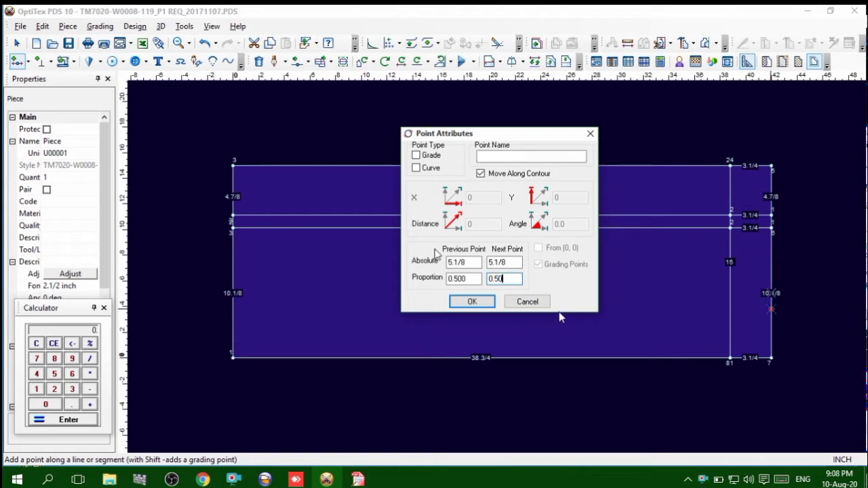
pyautogui.click(416, 155)
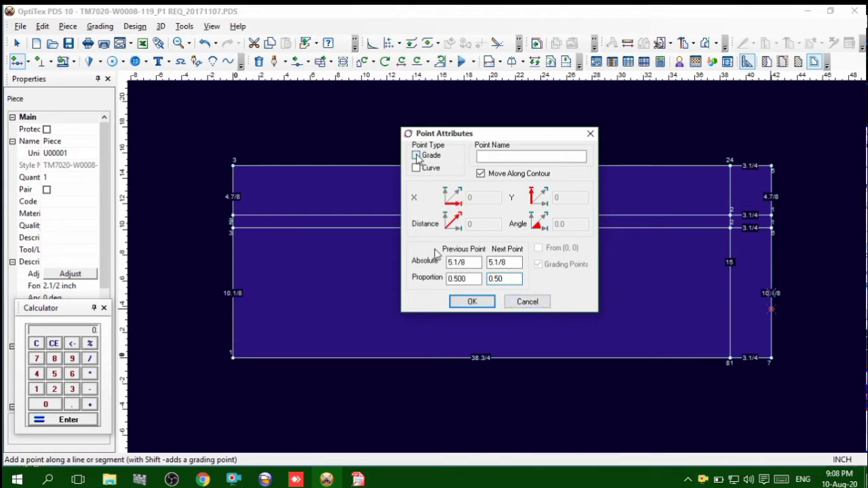
pyautogui.click(470, 302)
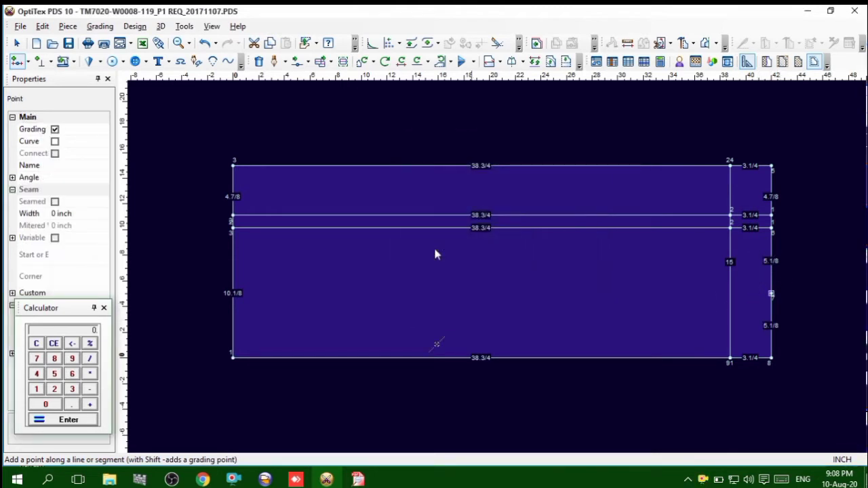
# Add a matching grading point at proportion 0.50 on the 10.1/8 inch segment of the rectangle's left edge
pyautogui.click(232, 303)
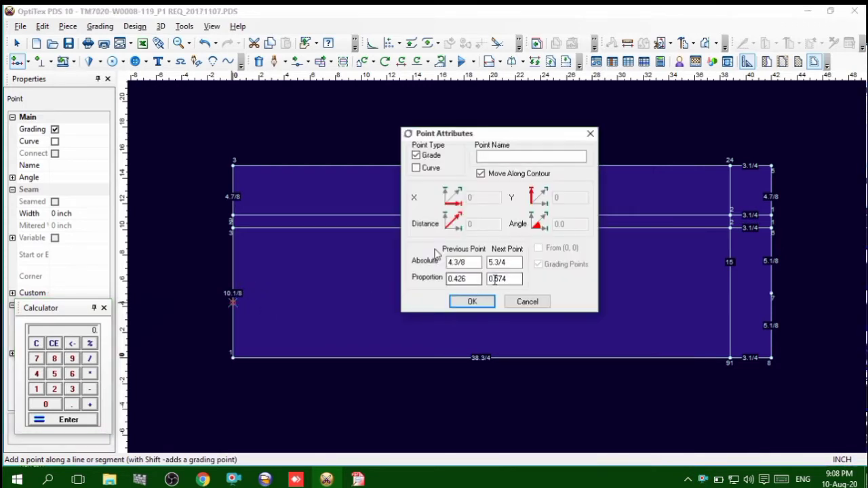
pyautogui.moveTo(507, 279); pyautogui.dragTo(498, 278)
pyautogui.press('BackSpace')
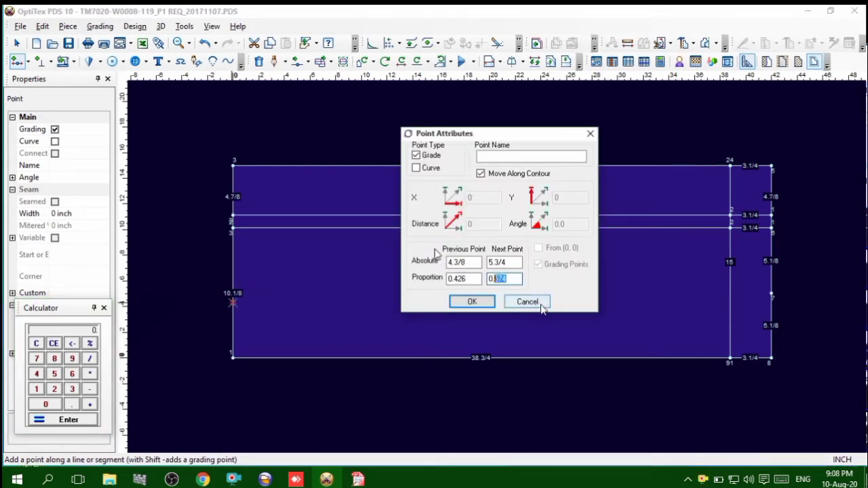
pyautogui.write('0')
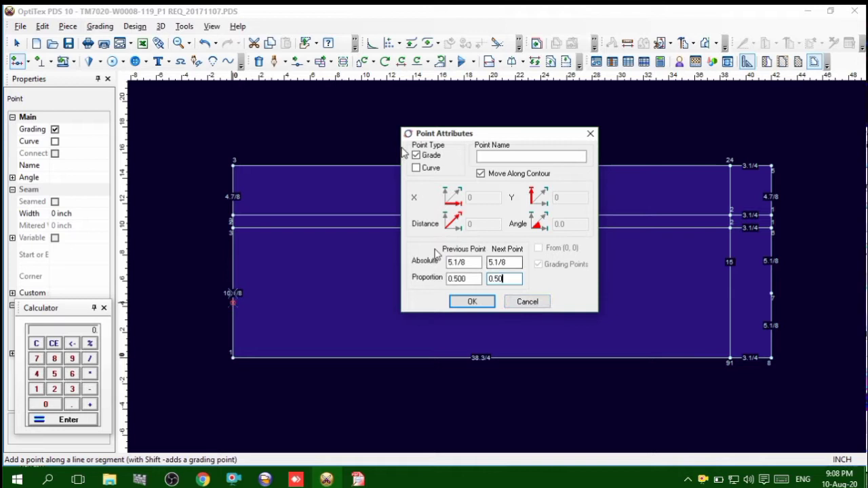
pyautogui.click(470, 301)
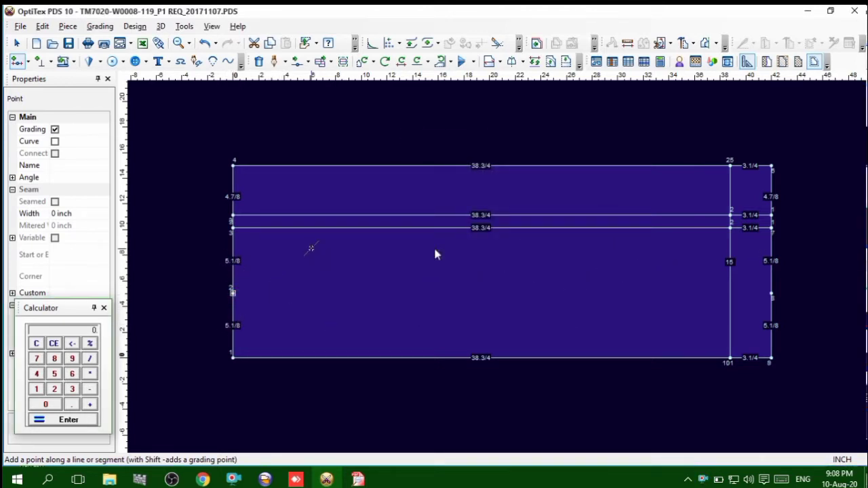
pyautogui.rightClick(162, 217)
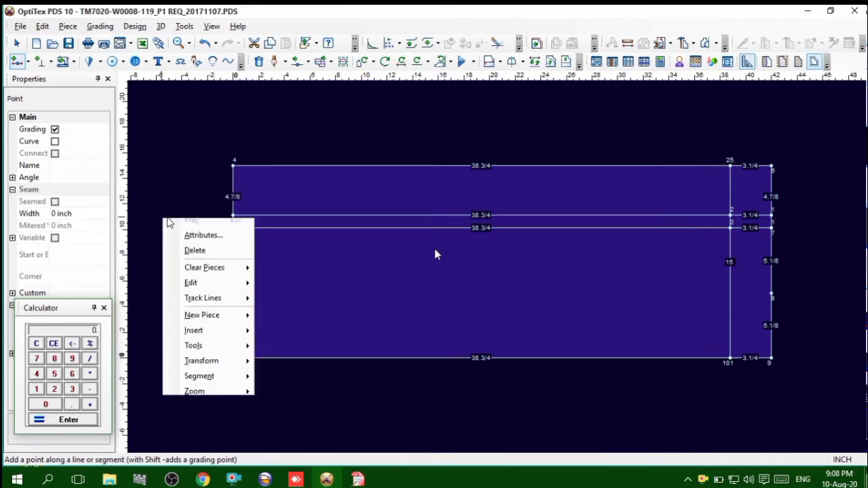
pyautogui.click(184, 230)
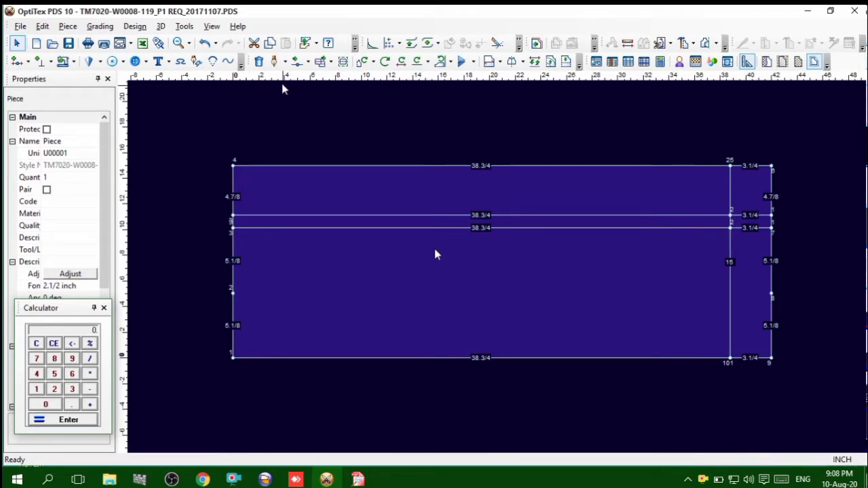
# Draft a straight internal line joining the left edge's new midpoint to the right edge's, with zero offset from the snapped end point
pyautogui.click(276, 62)
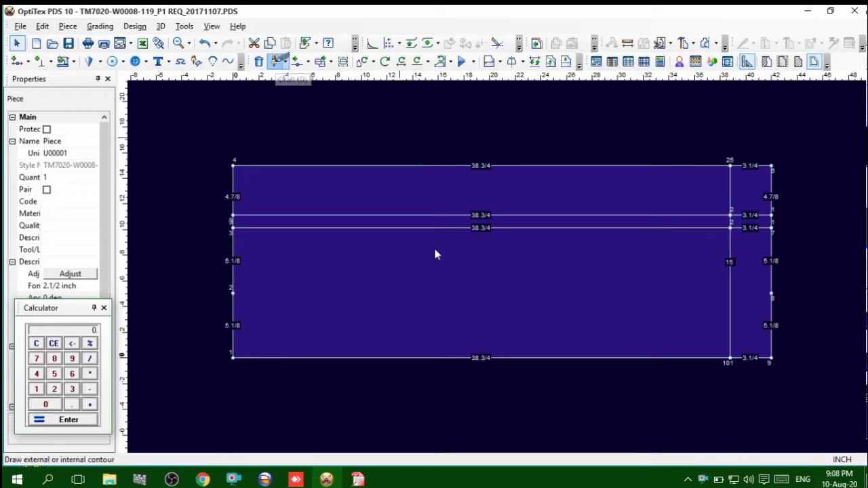
pyautogui.click(233, 290)
pyautogui.click(409, 313)
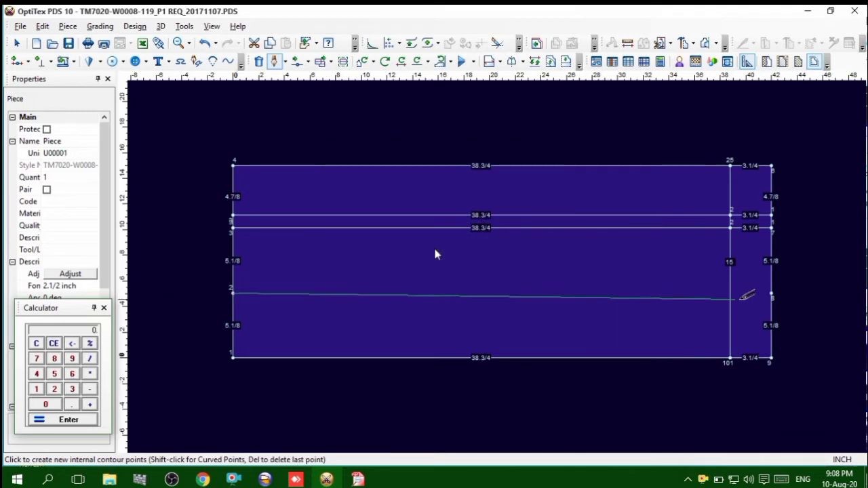
pyautogui.click(773, 296)
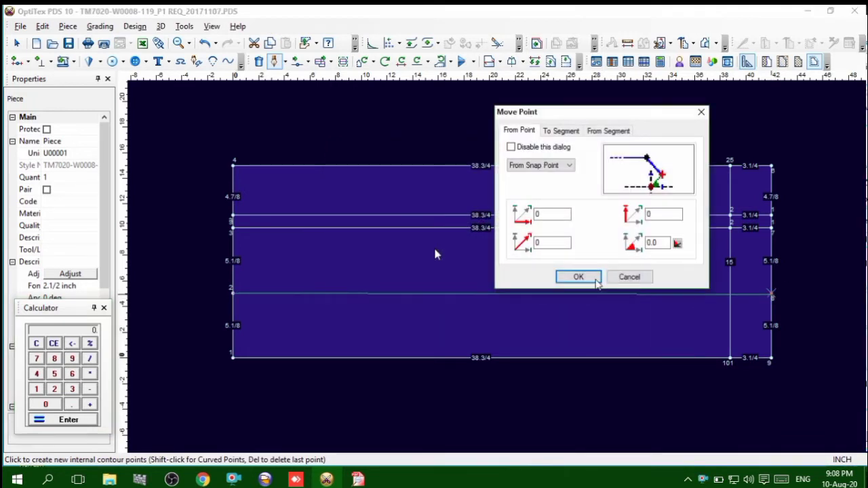
pyautogui.click(576, 276)
pyautogui.rightClick(806, 171)
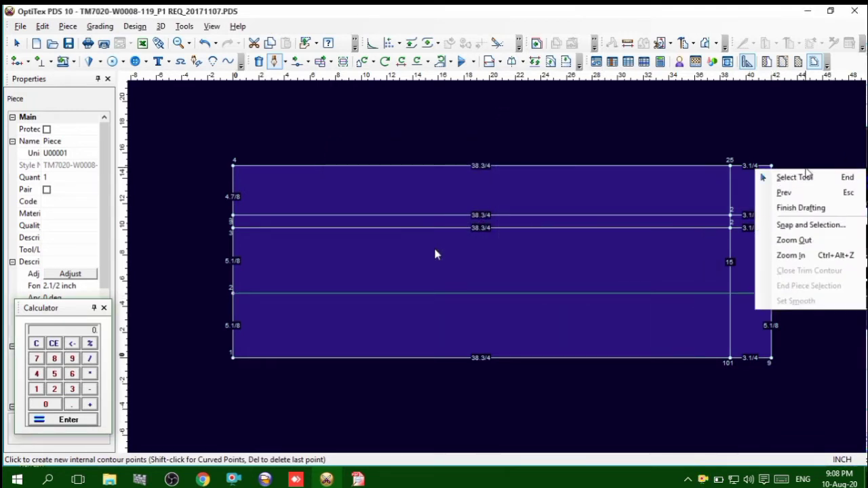
pyautogui.click(817, 215)
pyautogui.rightClick(709, 125)
pyautogui.click(730, 133)
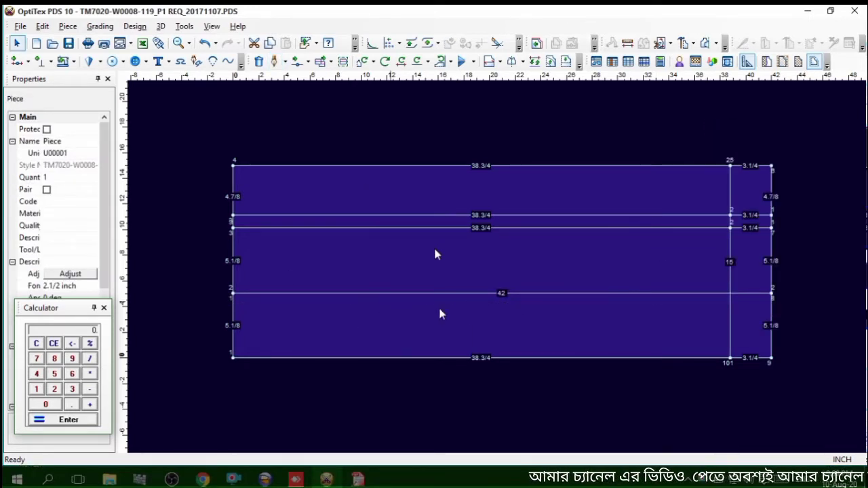
# Check the front rise in the tech pack and duplicate the vertical line 3.1/4 inch from the rectangle's right edge once, at horizontal offset -8.75
pyautogui.scroll(1, 511, 272)
pyautogui.scroll(-1, 497, 267)
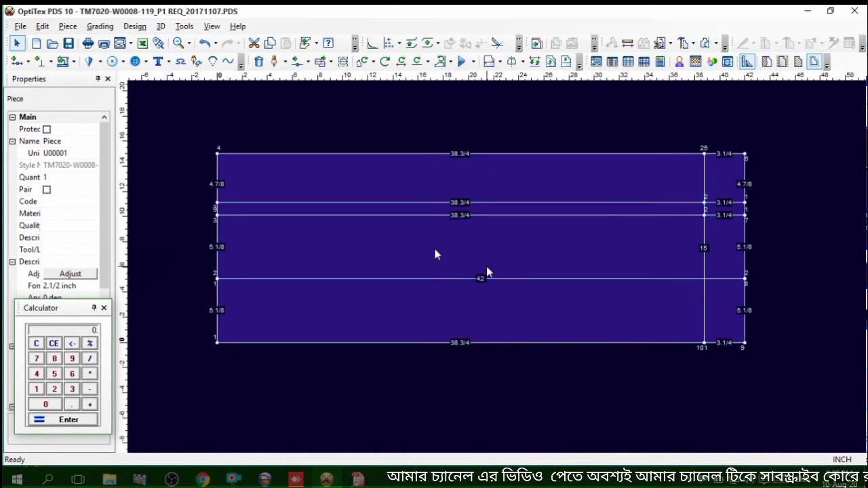
pyautogui.scroll(1, 486, 265)
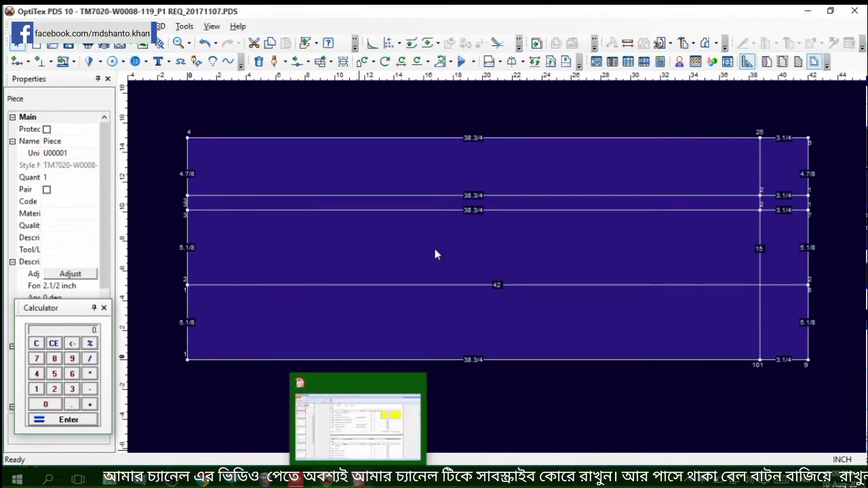
pyautogui.click(355, 482)
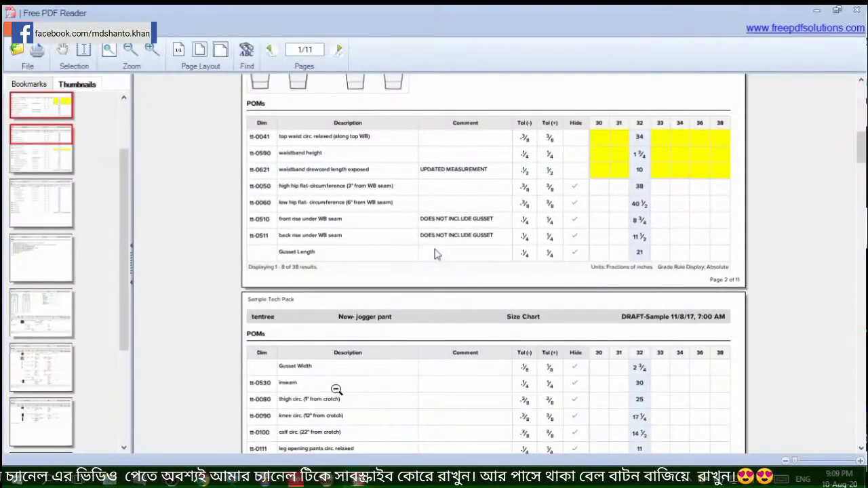
pyautogui.scroll(-2, 347, 395)
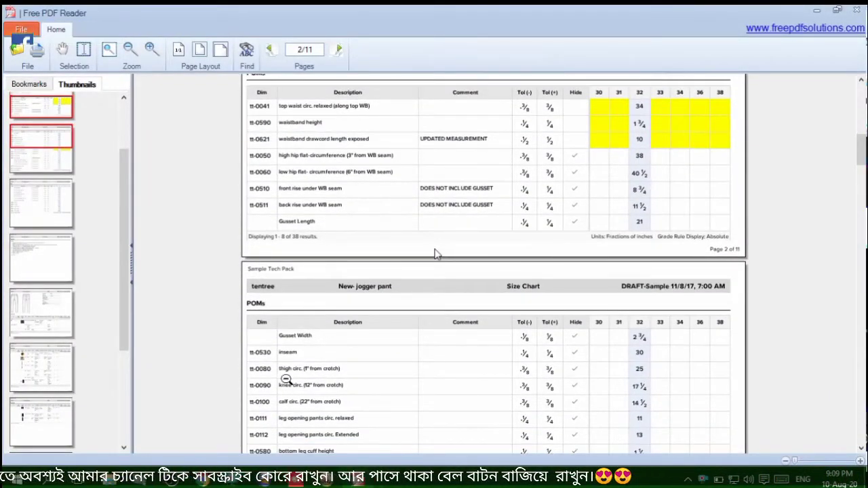
pyautogui.scroll(2, 309, 239)
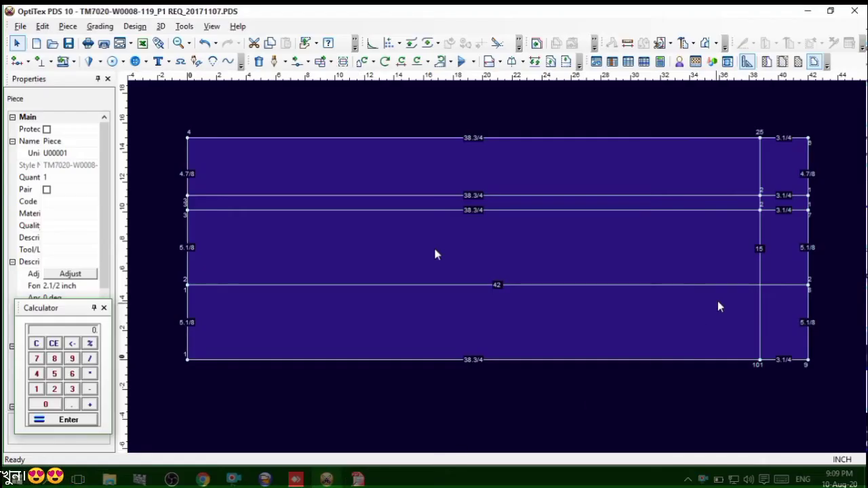
pyautogui.click(760, 257)
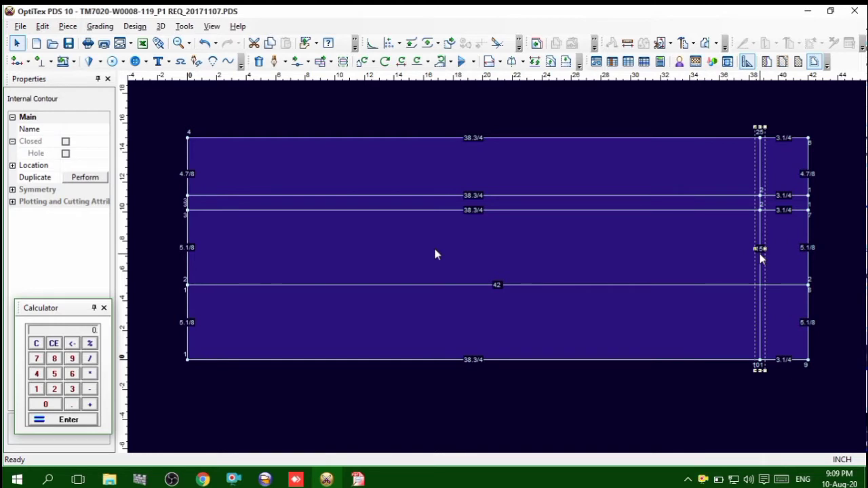
pyautogui.click(99, 176)
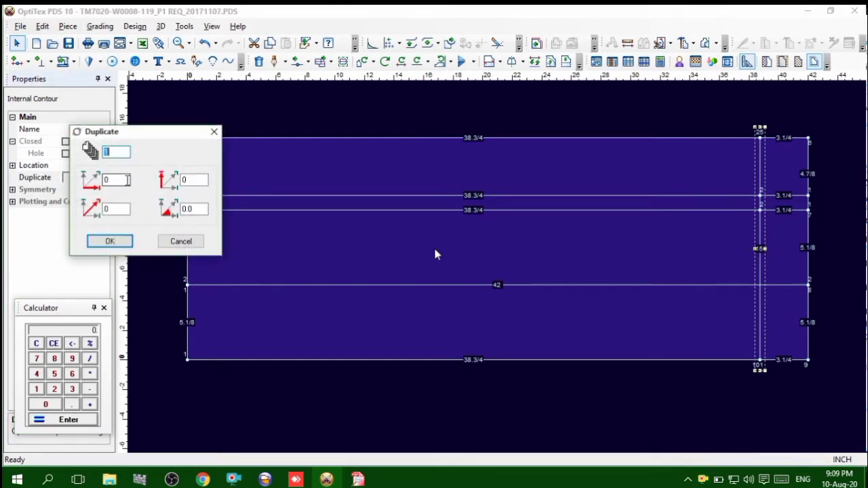
pyautogui.press('Tab')
pyautogui.write('-')
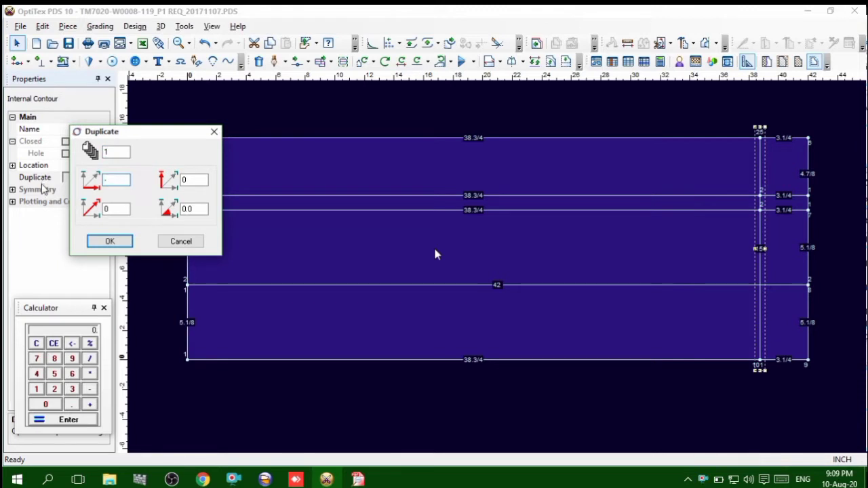
pyautogui.write('8.75')
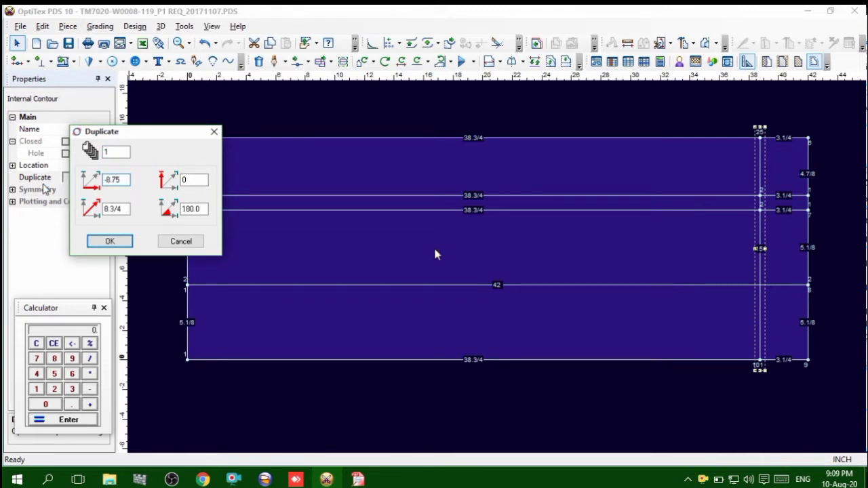
pyautogui.press('Return')
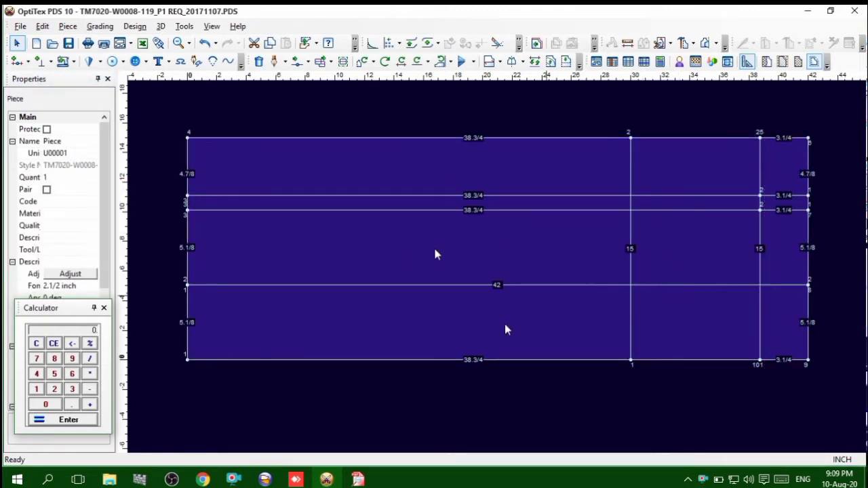
# Examine the tech pack's size chart for the rise, inseam, thigh, knee and calf measurements and their distances from the crotch
pyautogui.moveTo(358, 480)
pyautogui.click(358, 420)
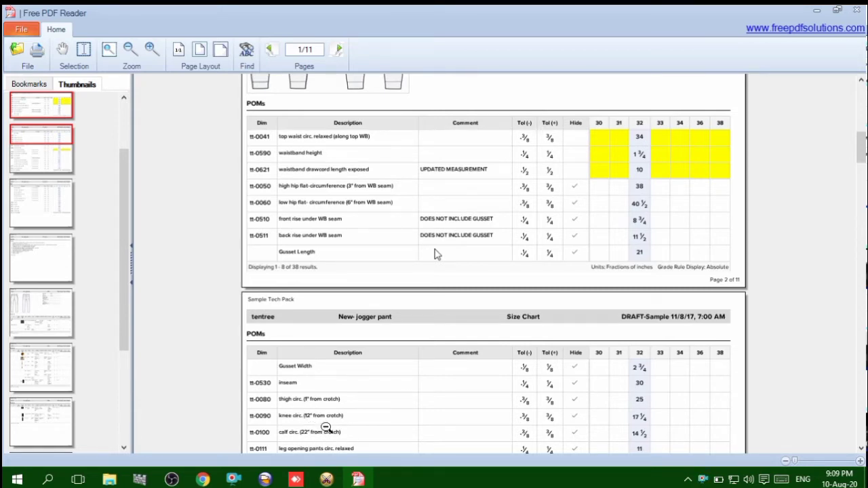
pyautogui.scroll(-1, 324, 416)
pyautogui.scroll(3, 370, 377)
pyautogui.scroll(3, 370, 372)
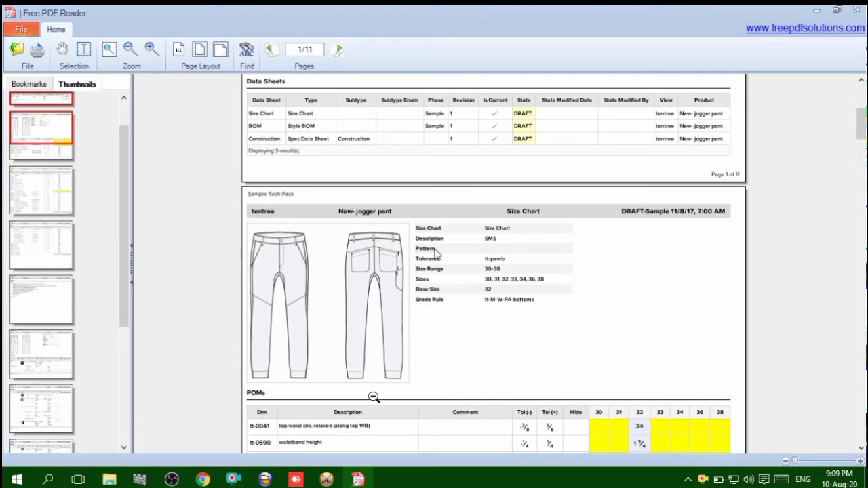
pyautogui.scroll(-6, 372, 398)
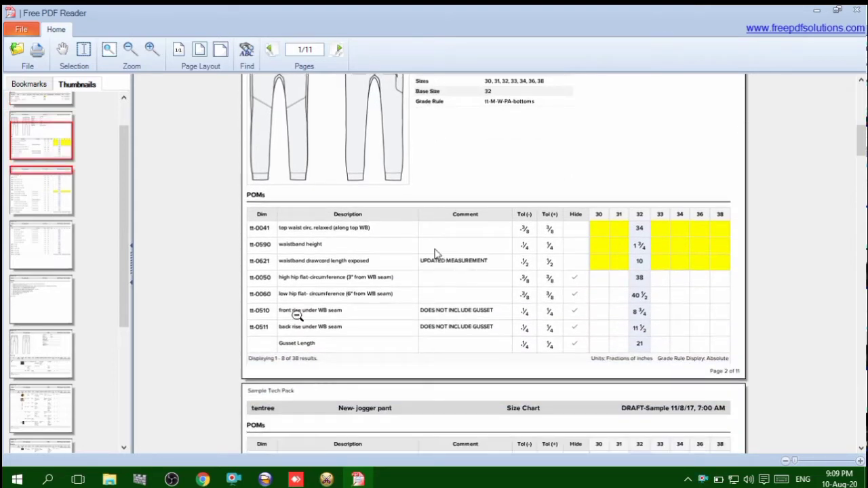
pyautogui.scroll(1, 358, 327)
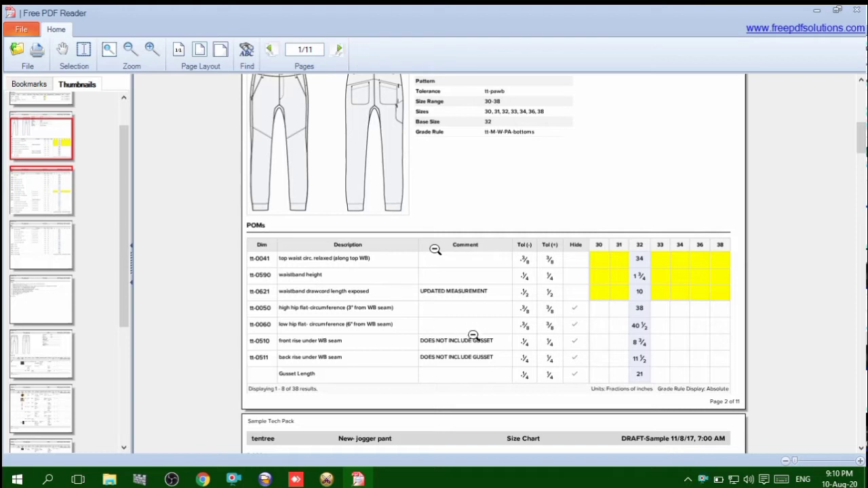
pyautogui.scroll(1, 469, 348)
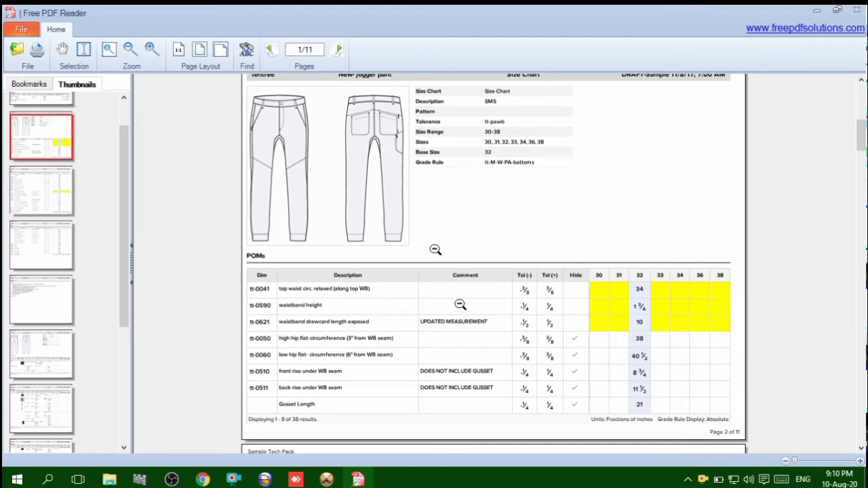
pyautogui.scroll(-5, 462, 305)
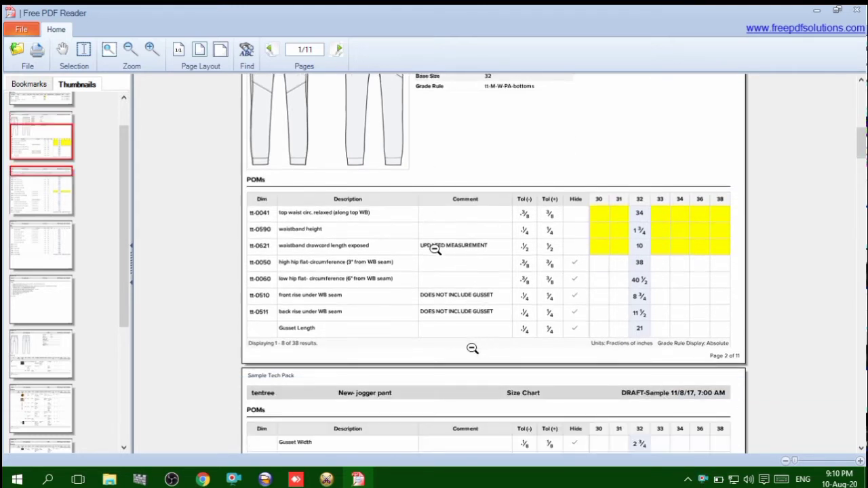
pyautogui.scroll(-2, 322, 366)
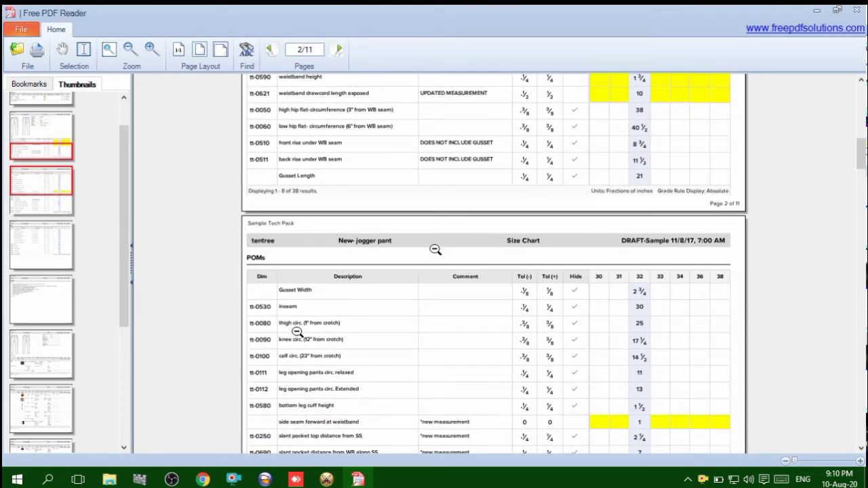
pyautogui.click(154, 54)
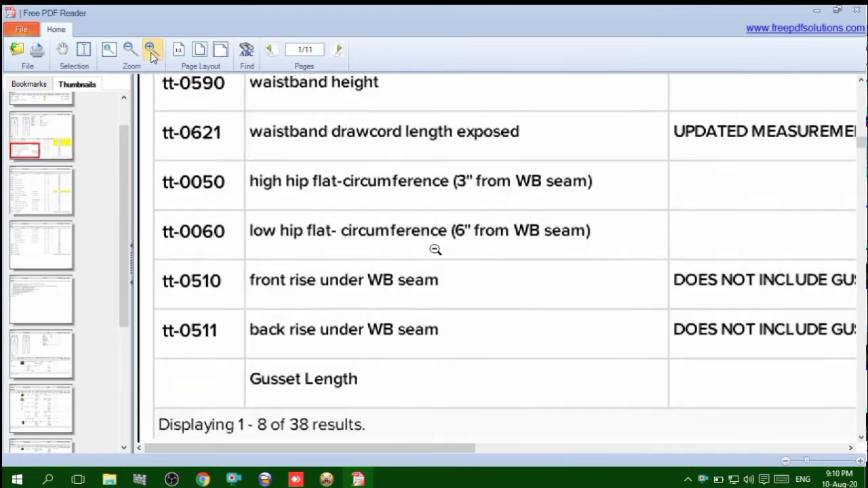
pyautogui.scroll(-10, 328, 371)
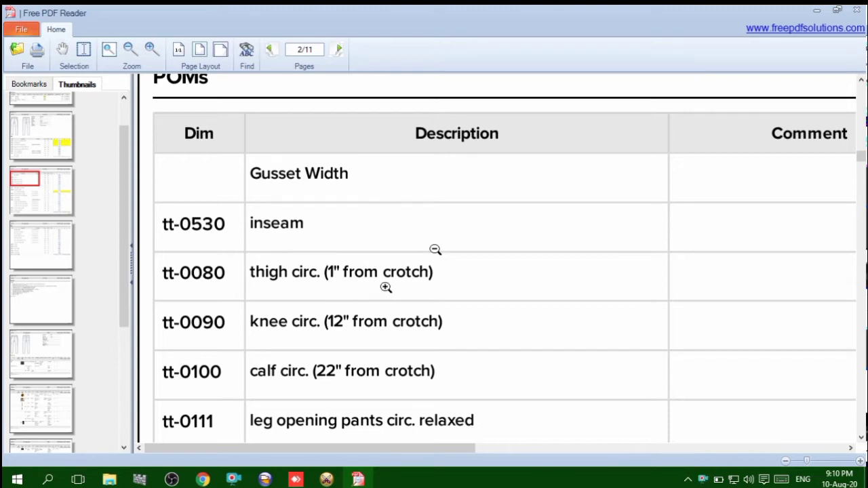
# Switch back to OptiTex PDS and duplicate the new crotch line once at horizontal offset -1 for the thigh line
pyautogui.moveTo(326, 479)
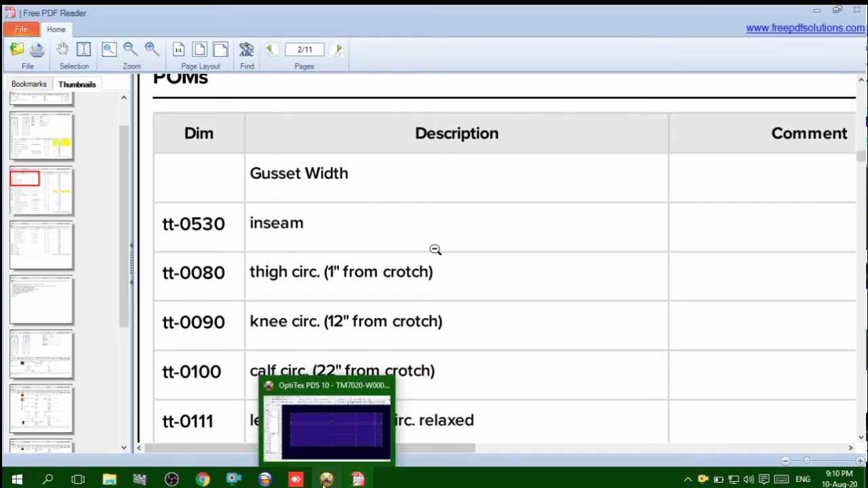
pyautogui.click(326, 480)
pyautogui.click(629, 260)
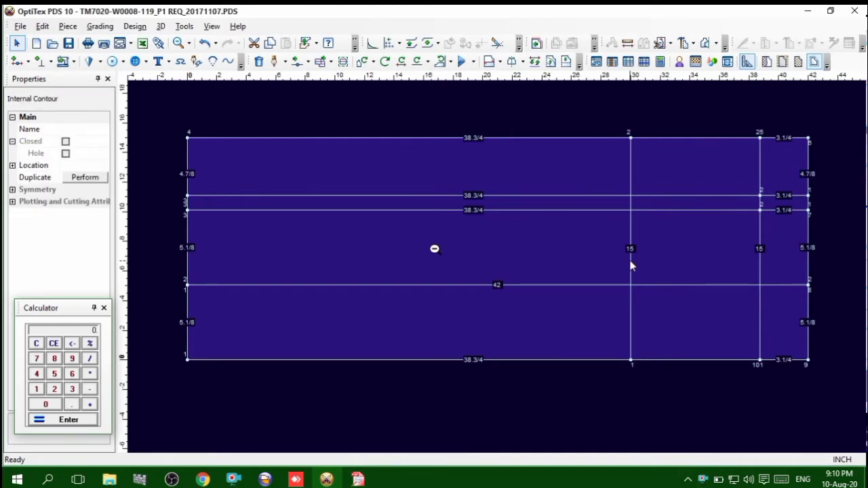
pyautogui.click(85, 178)
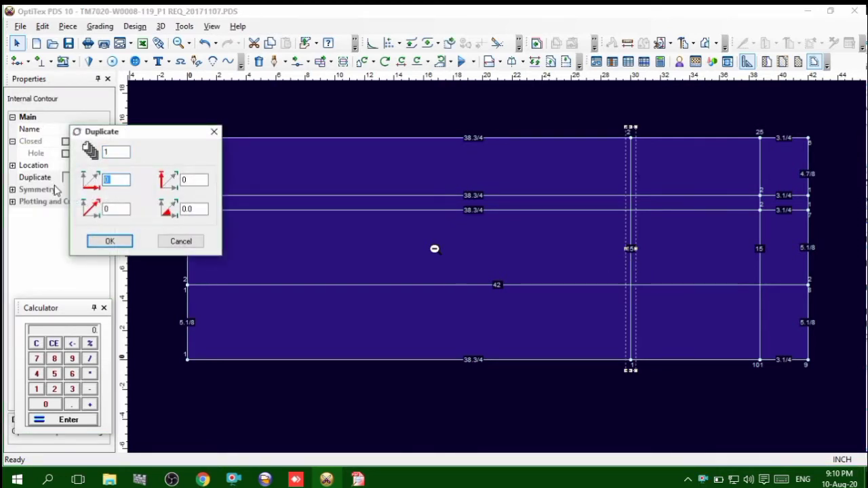
pyautogui.press('BackSpace')
pyautogui.write('-1')
pyautogui.press('Return')
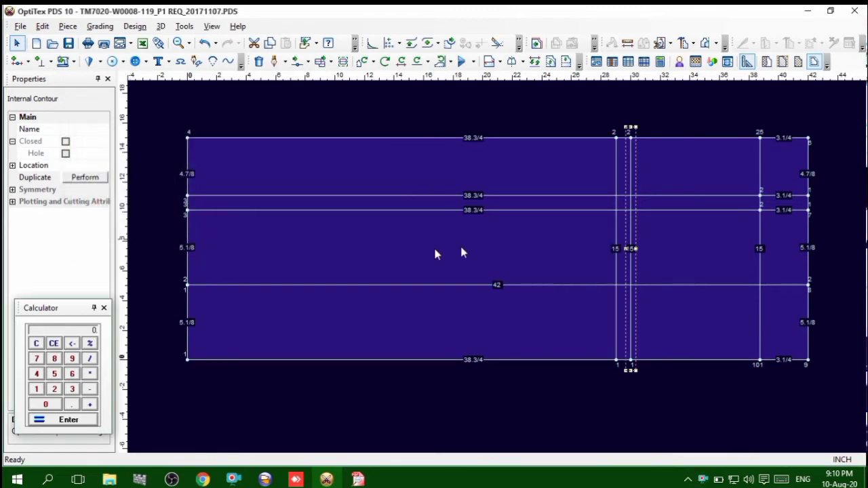
# Reselect the crotch line, check the knee position in the tech pack, and duplicate the line once at horizontal offset -12
pyautogui.click(588, 248)
pyautogui.click(630, 240)
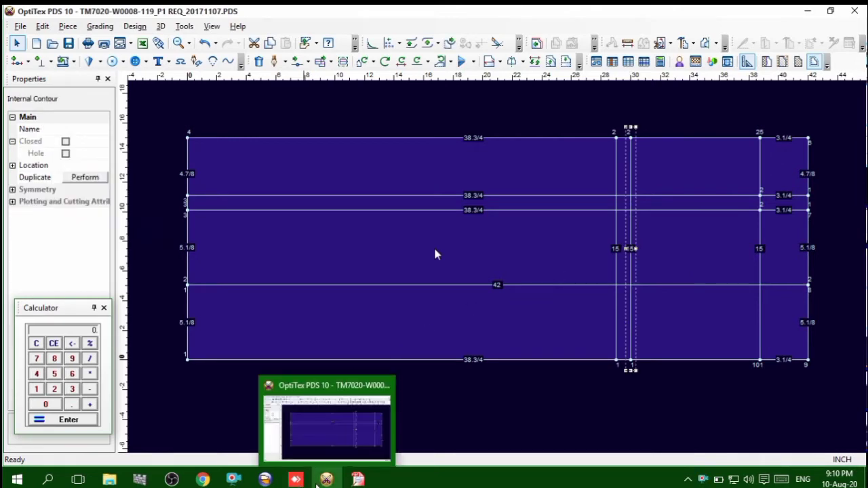
pyautogui.click(351, 481)
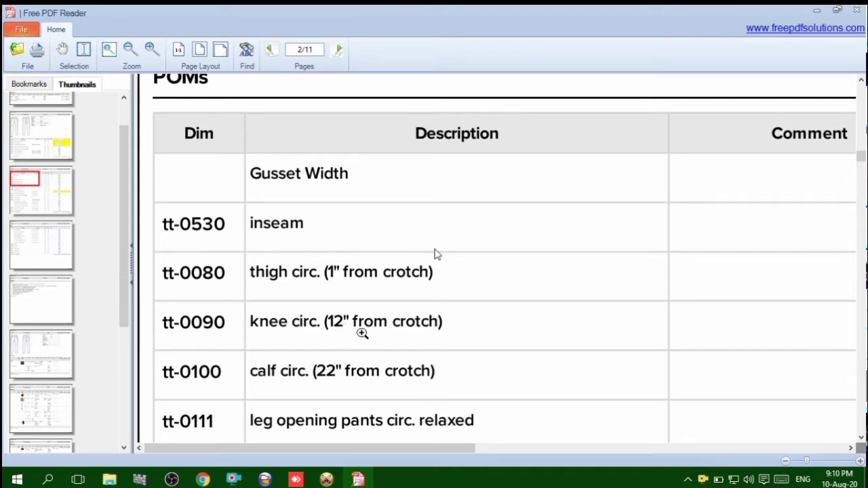
pyautogui.click(327, 479)
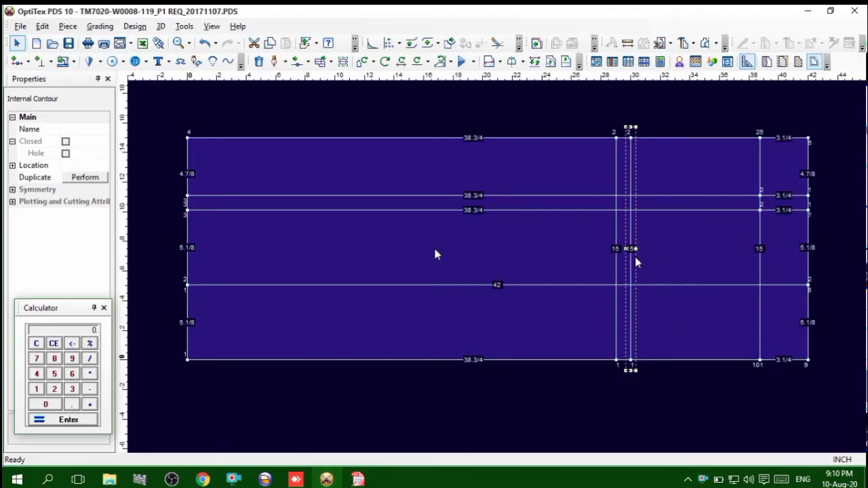
pyautogui.click(87, 179)
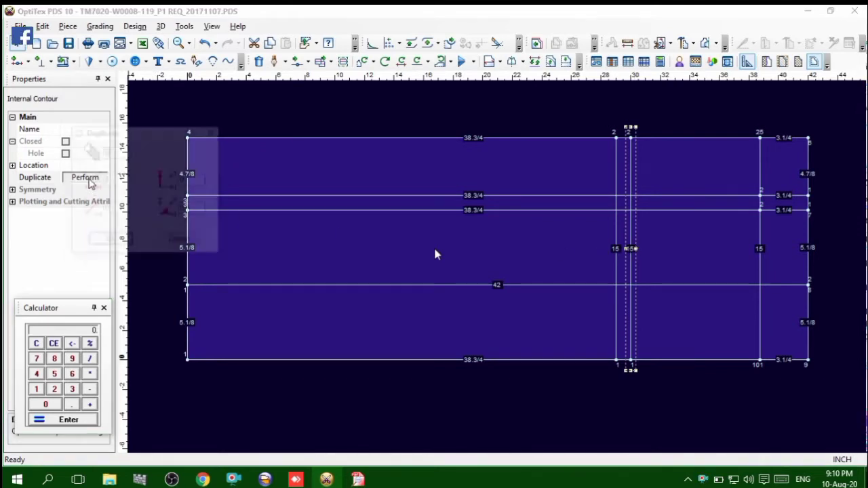
pyautogui.write('-12')
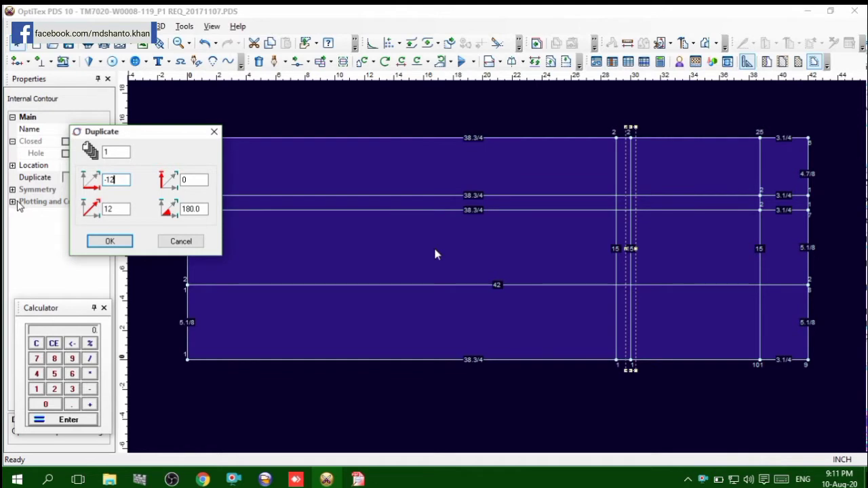
pyautogui.press('Return')
# Check the calf position in the tech pack, duplicate the crotch line once at horizontal offset -22, and save the pattern file
pyautogui.click(364, 479)
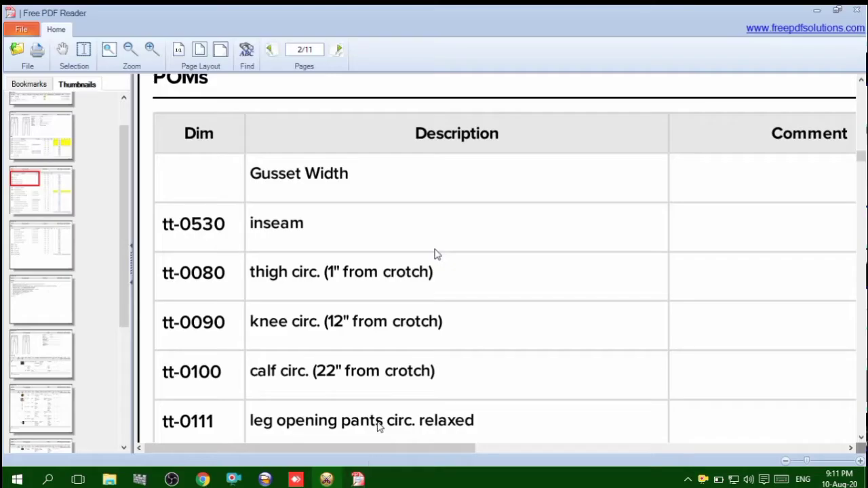
pyautogui.scroll(-3, 316, 351)
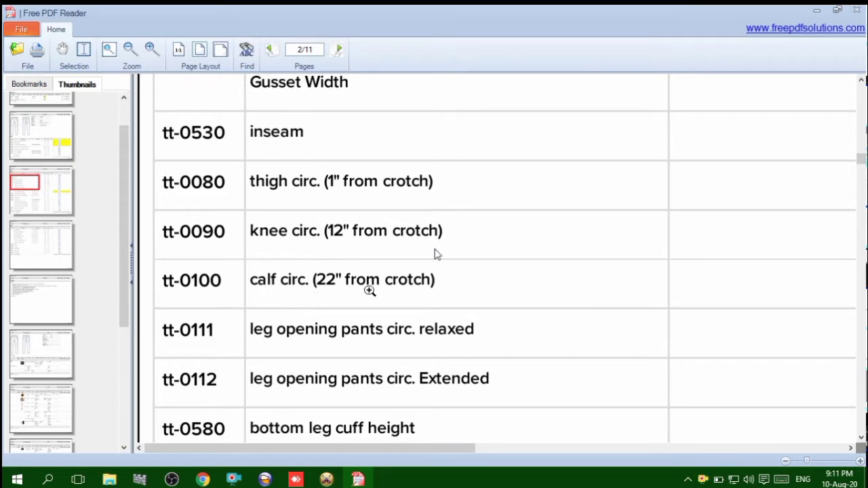
pyautogui.click(327, 480)
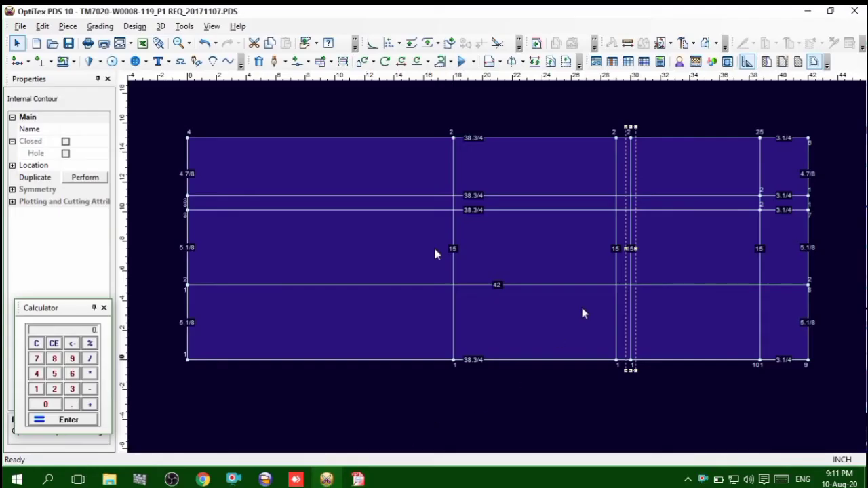
pyautogui.click(85, 177)
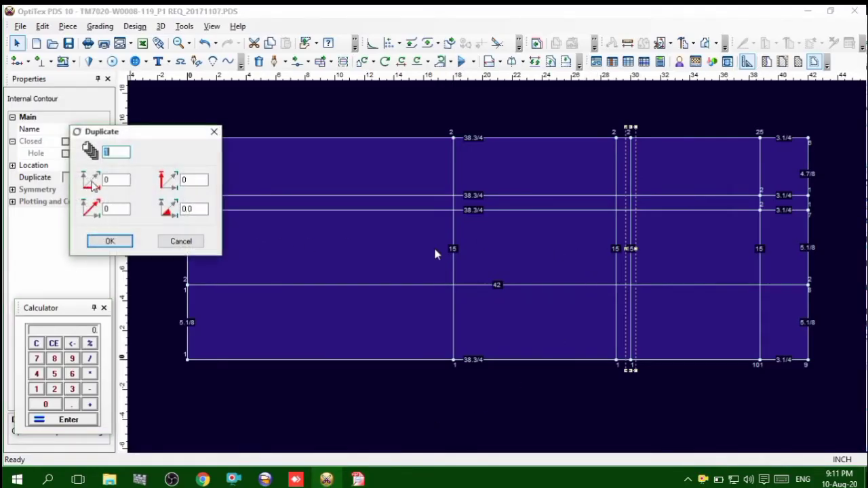
pyautogui.press('BackSpace')
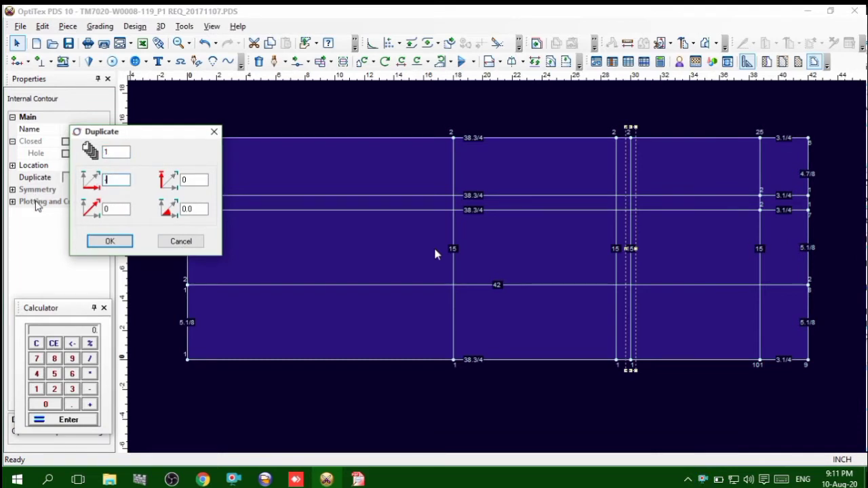
pyautogui.write('-22')
pyautogui.press('Return')
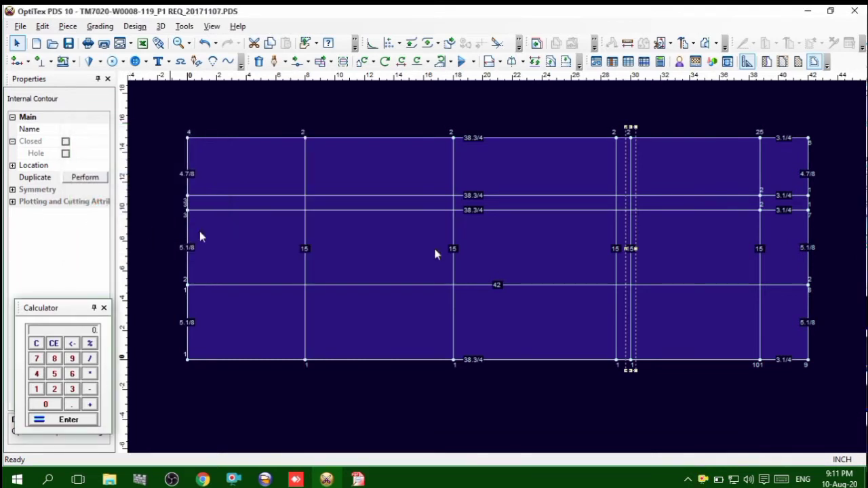
pyautogui.click(351, 233)
pyautogui.click(65, 49)
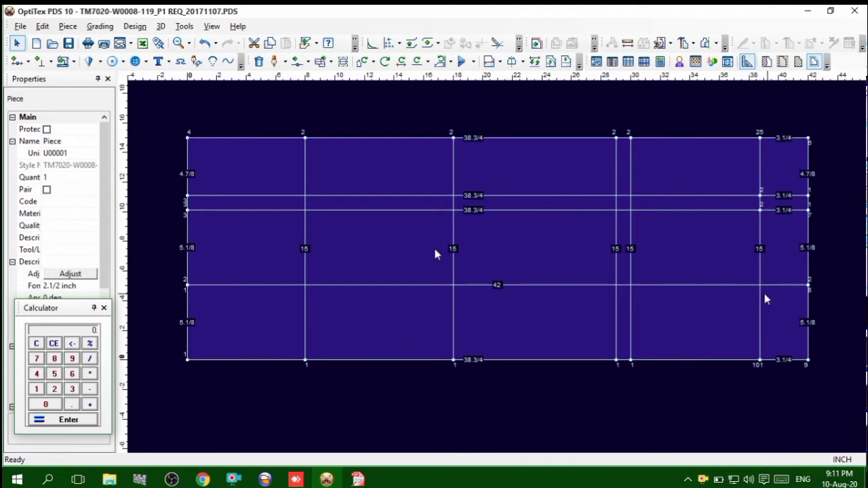
# Switch to the tech pack PDF and check the size 32 top waist measurement in the size chart
pyautogui.scroll(1, 761, 284)
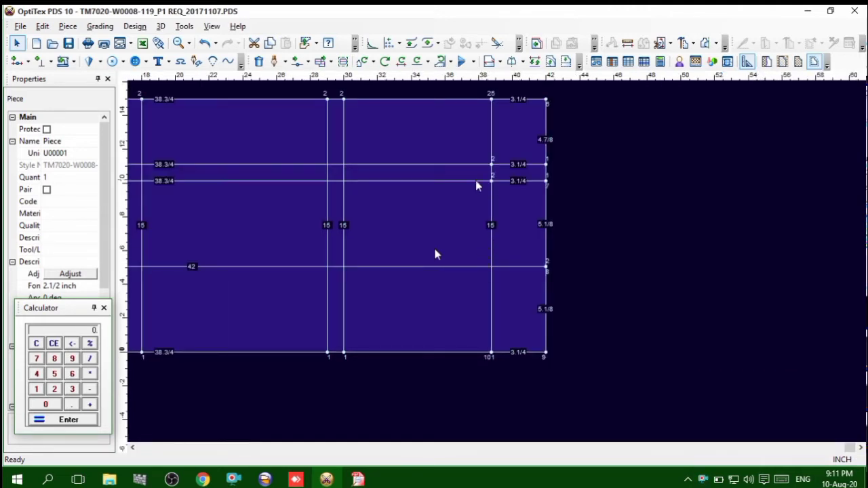
pyautogui.click(357, 480)
pyautogui.scroll(5, 346, 347)
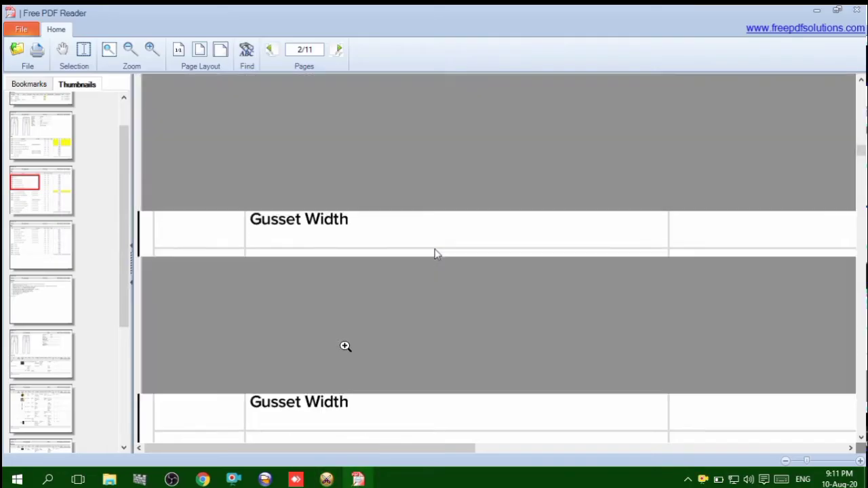
pyautogui.scroll(4, 346, 348)
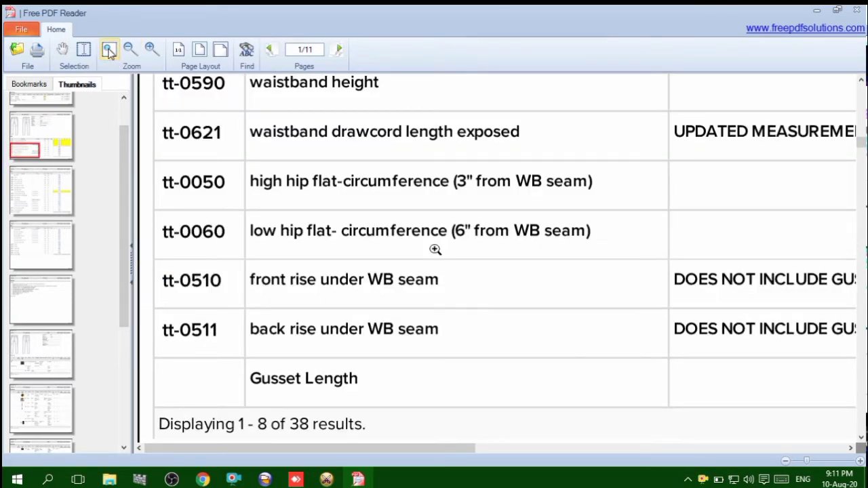
pyautogui.click(127, 52)
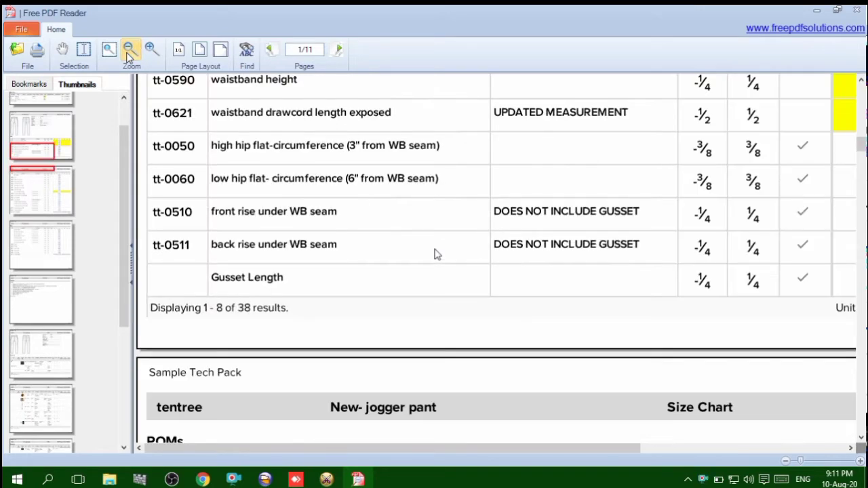
pyautogui.click(126, 52)
pyautogui.scroll(2, 241, 157)
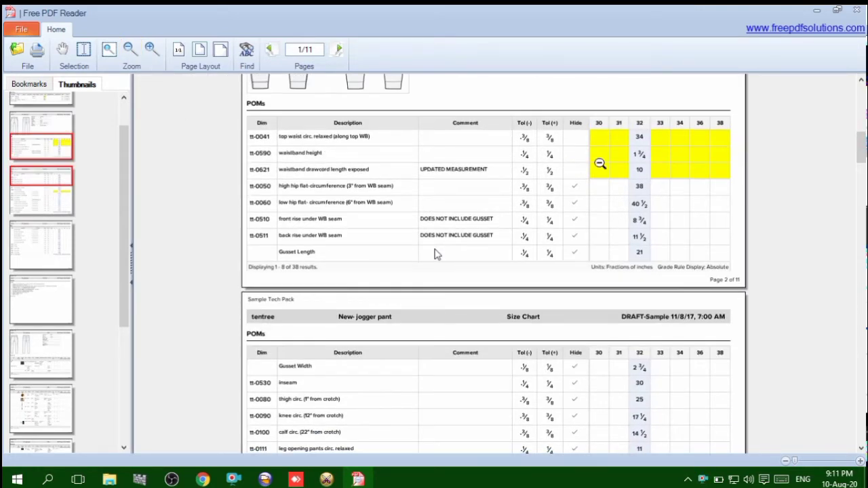
# Switch back to OptiTex PDS and calculate a quarter of the waist, 34/4, in the calculator
pyautogui.click(327, 479)
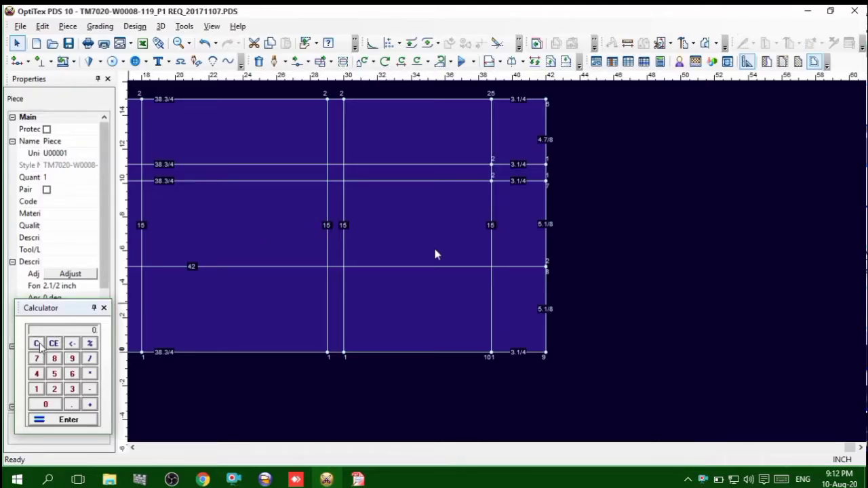
pyautogui.write('34/4')
pyautogui.press('Return')
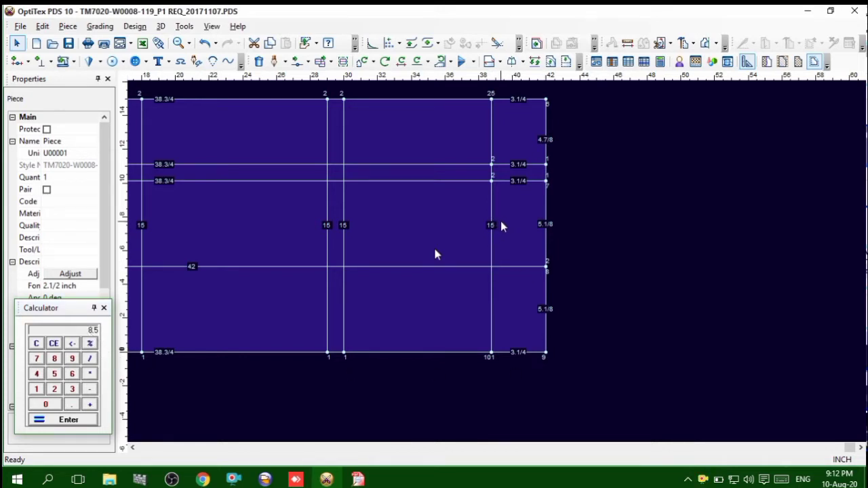
pyautogui.press('o')
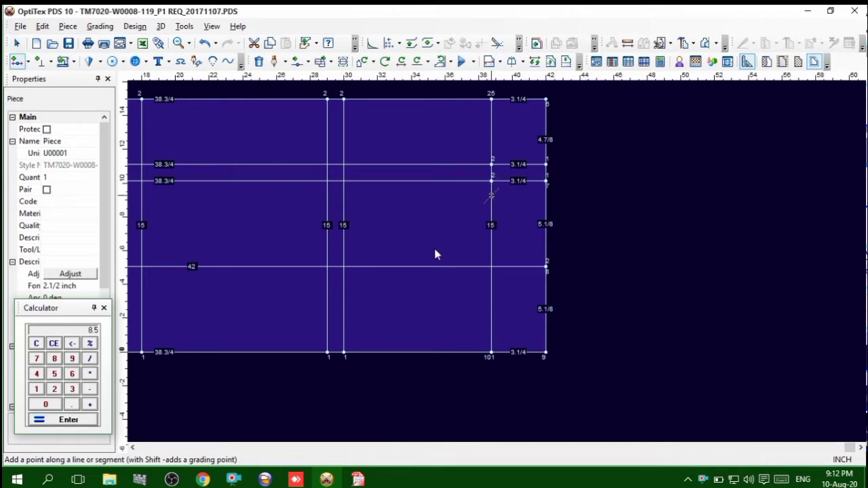
pyautogui.click(491, 197)
pyautogui.click(591, 134)
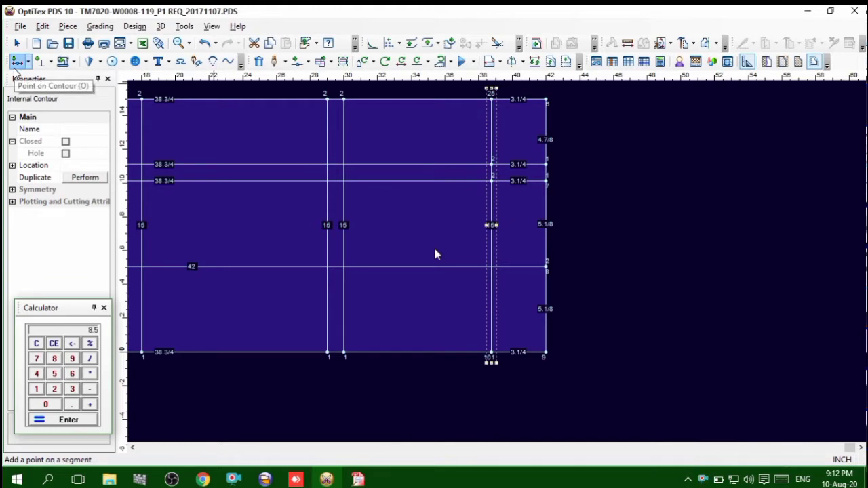
# Add grading points on the front waist line where it crosses the lower 38.3/4 line and the 42-inch lengthwise line
pyautogui.click(15, 63)
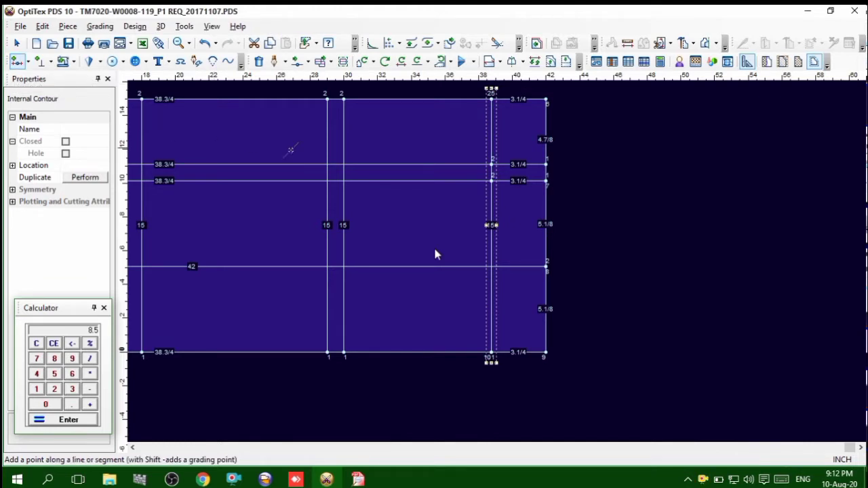
pyautogui.click(491, 181)
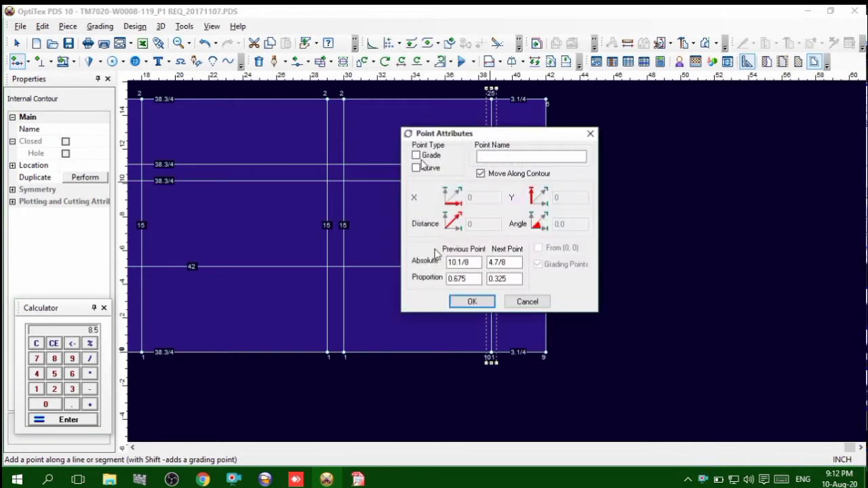
pyautogui.click(416, 156)
pyautogui.click(472, 303)
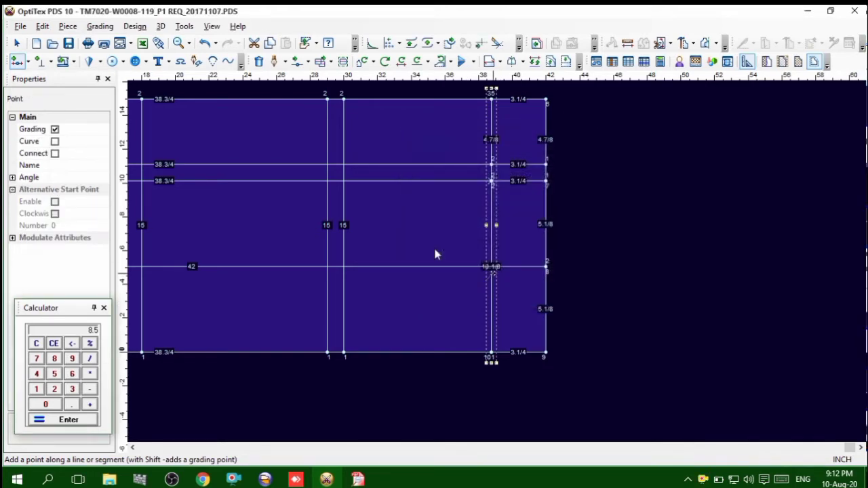
pyautogui.click(491, 266)
pyautogui.click(416, 156)
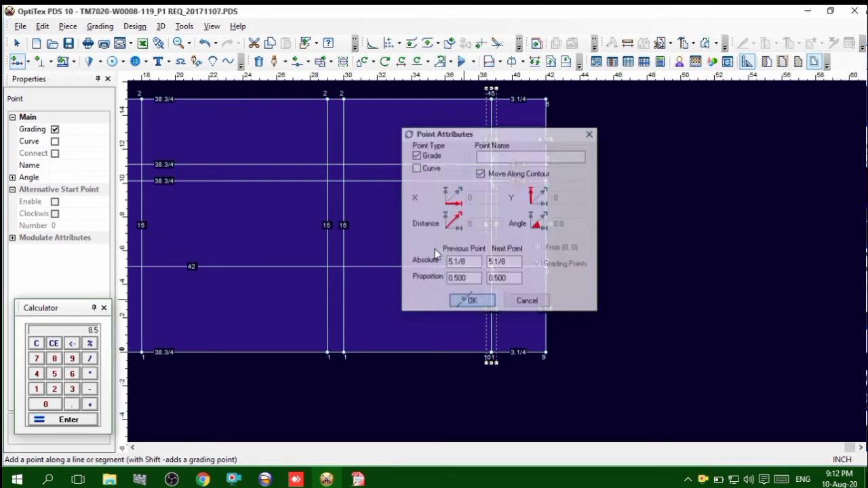
pyautogui.click(467, 304)
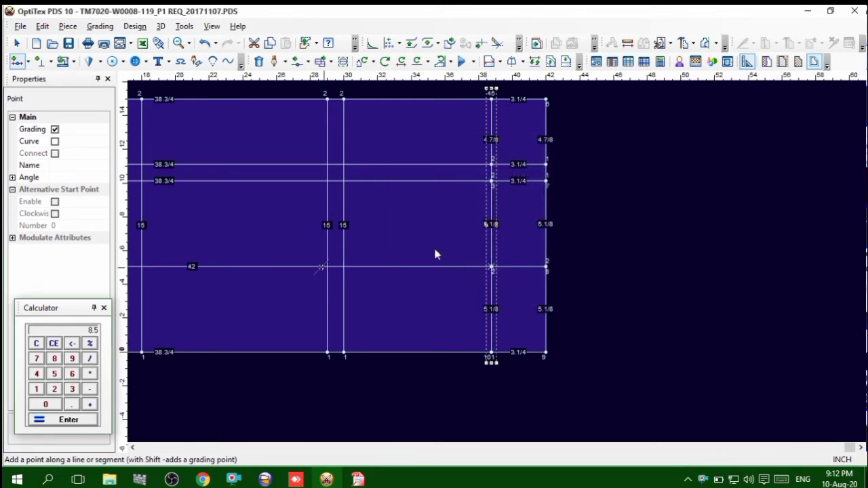
# Add grading points on the knee line where it crosses the lower 38.3/4 line and the 42-inch lengthwise line
pyautogui.scroll(-2, 435, 254)
pyautogui.scroll(2, 435, 255)
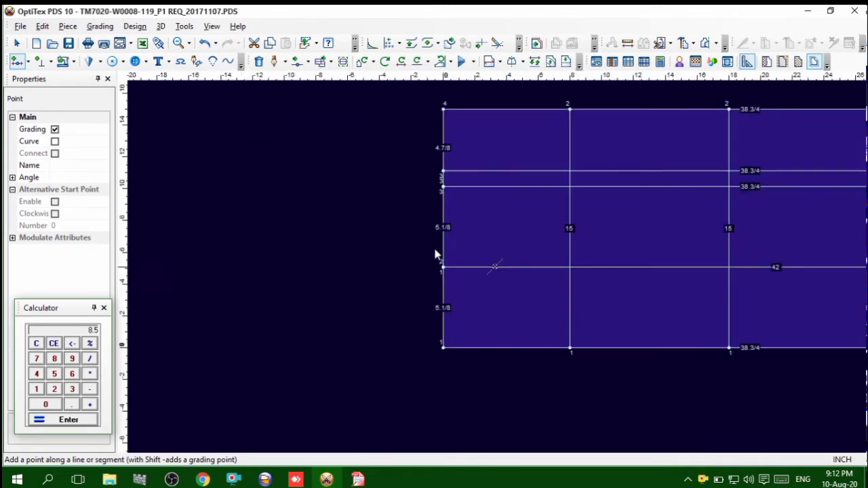
pyautogui.scroll(-2, 436, 254)
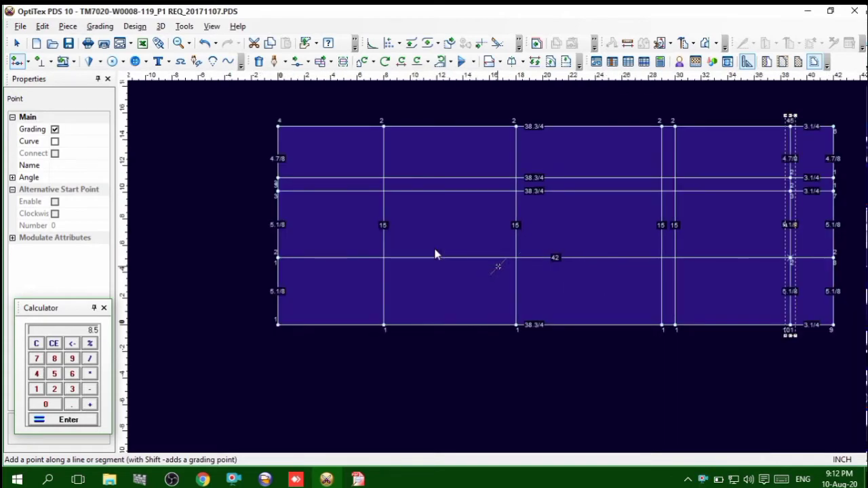
pyautogui.scroll(2, 435, 254)
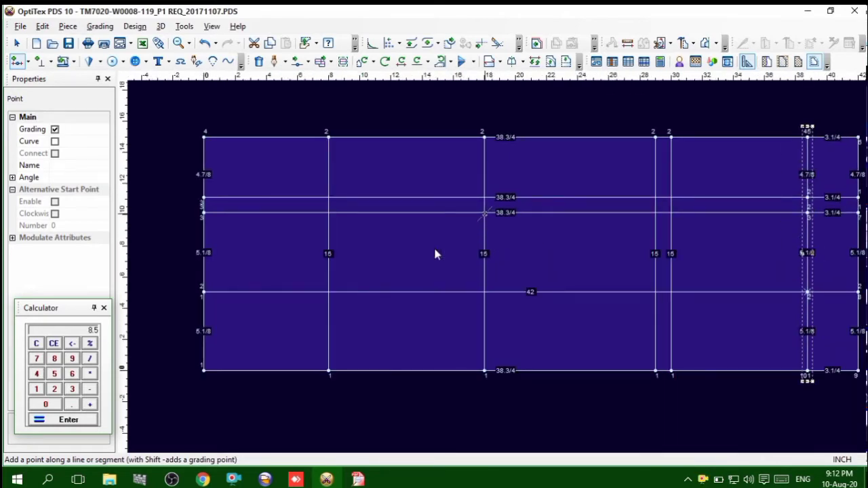
pyautogui.click(436, 254)
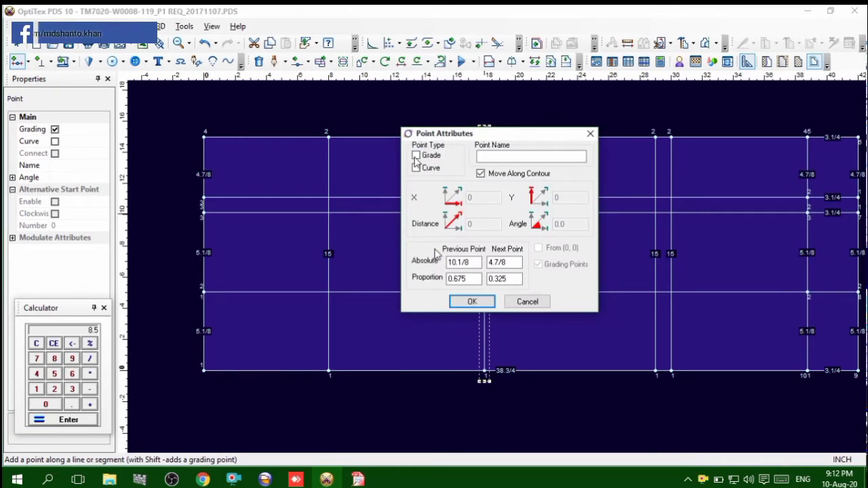
pyautogui.click(471, 301)
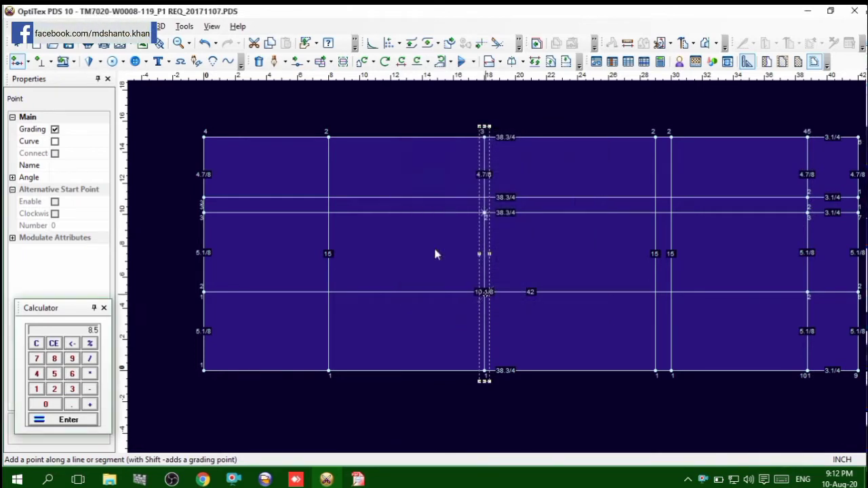
pyautogui.click(485, 293)
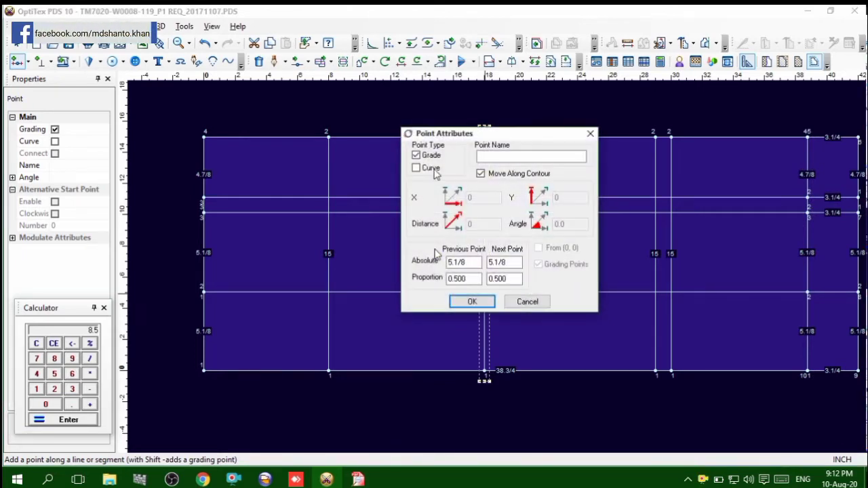
pyautogui.click(469, 301)
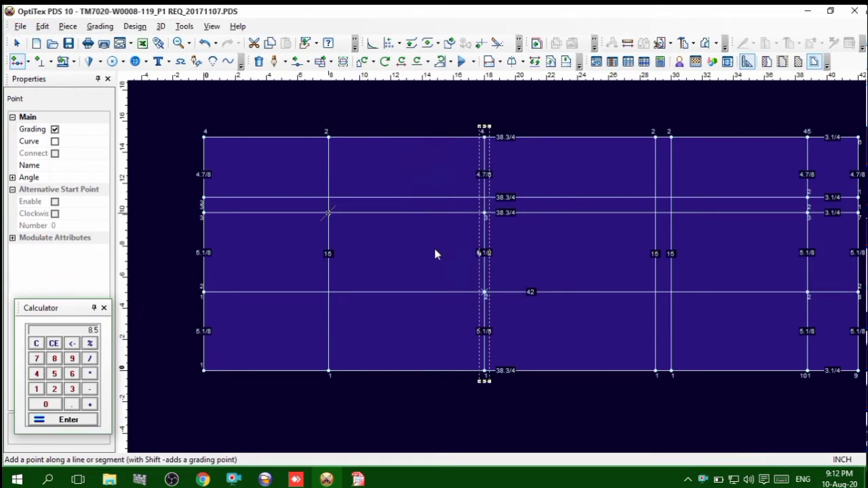
# Add grading points on the calf line at the same two lengthwise-line crossings and return to the Select tool
pyautogui.click(328, 213)
pyautogui.click(416, 154)
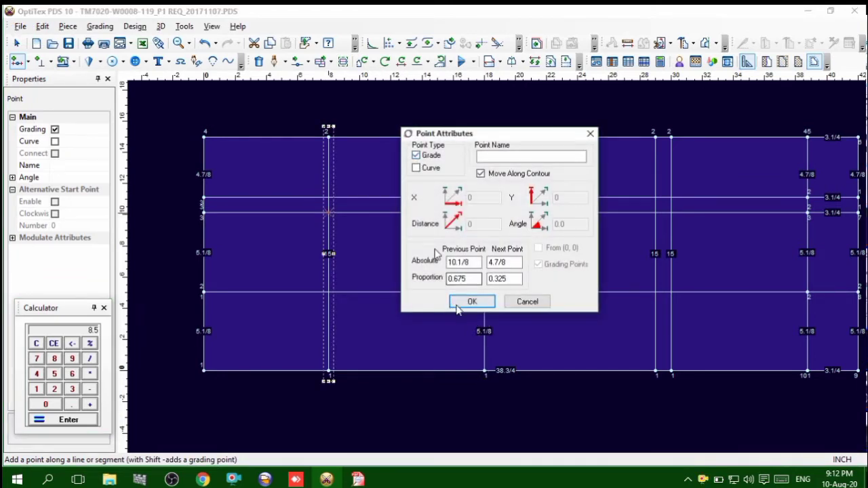
pyautogui.click(468, 301)
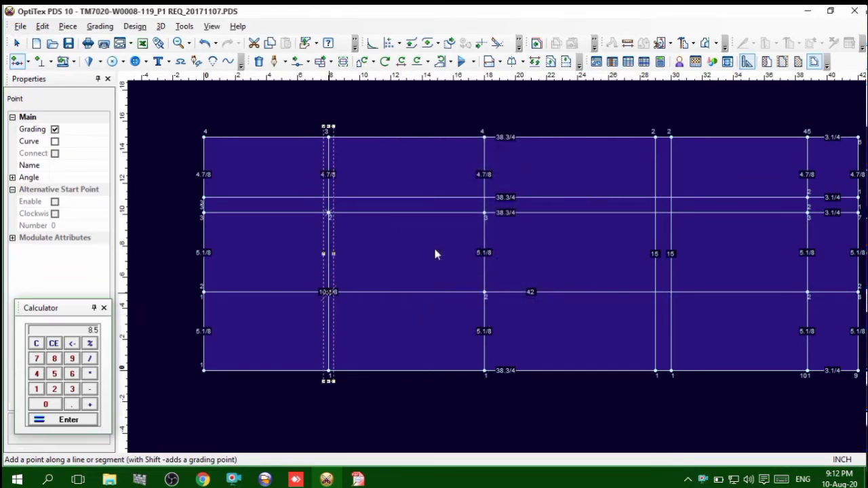
pyautogui.click(329, 292)
pyautogui.click(469, 301)
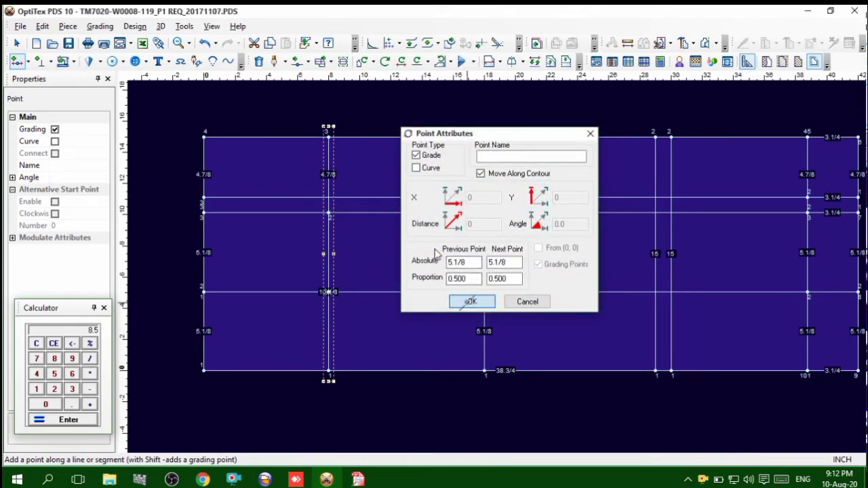
pyautogui.rightClick(568, 99)
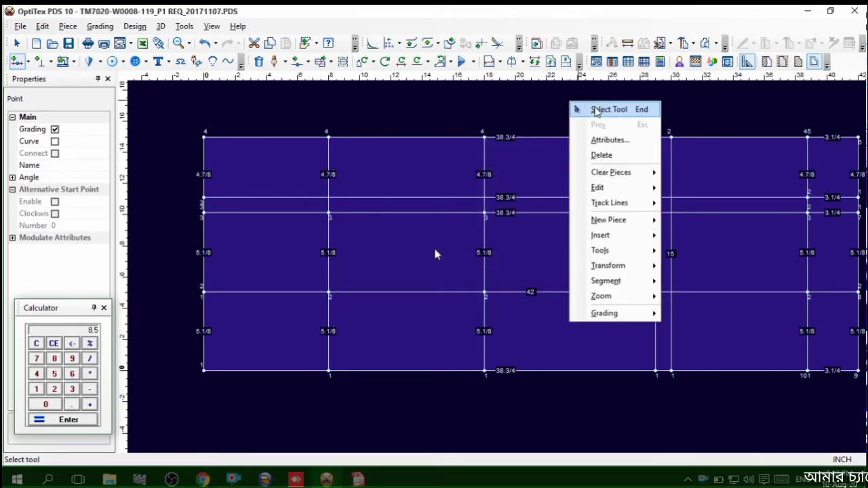
pyautogui.click(585, 108)
# Subtract .58 from the quarter-waist value in the calculator and divide the result by 2
pyautogui.scroll(2, 491, 262)
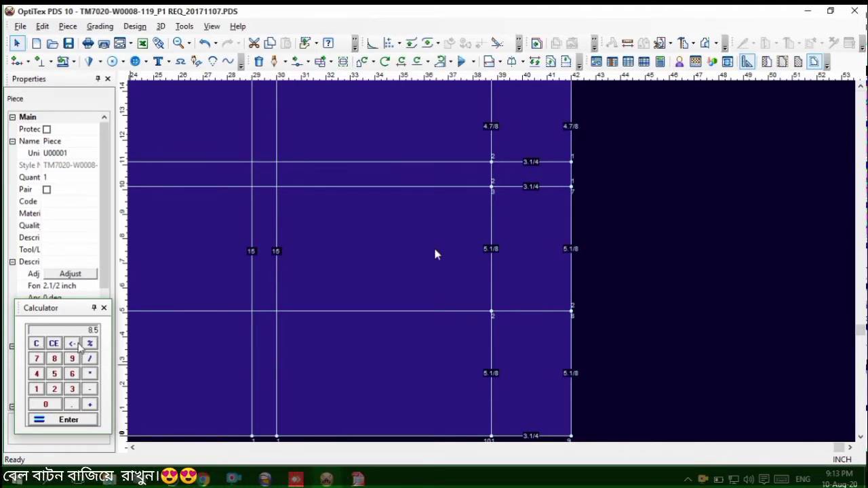
pyautogui.click(72, 405)
pyautogui.click(54, 373)
pyautogui.click(55, 358)
pyautogui.click(55, 389)
pyautogui.click(68, 420)
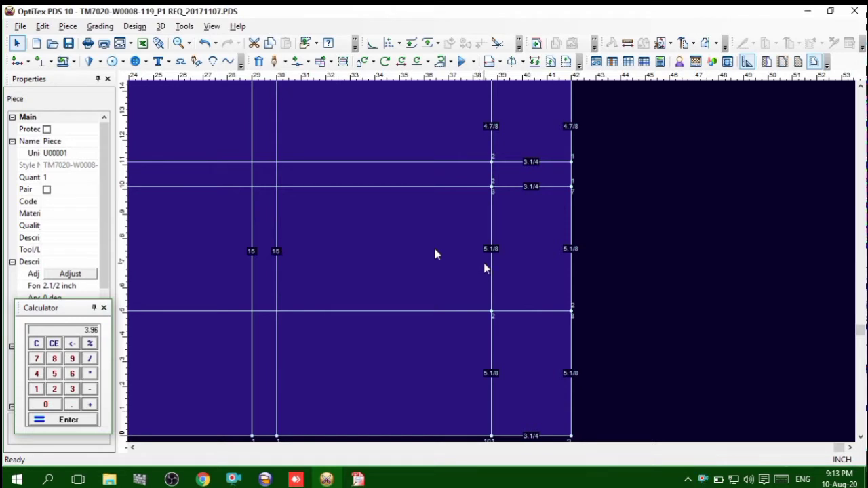
# Add a grading point on the front waist line above the 42-inch lengthwise line, 4 inches from the previous point
pyautogui.press('o')
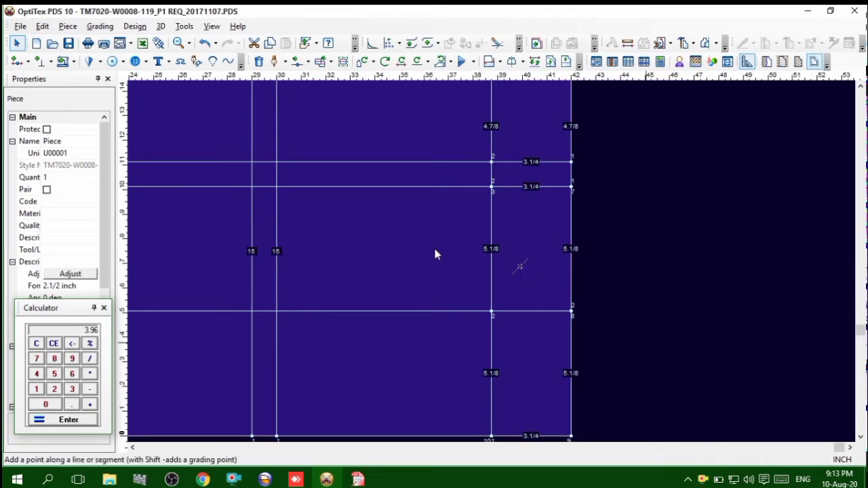
pyautogui.click(492, 290)
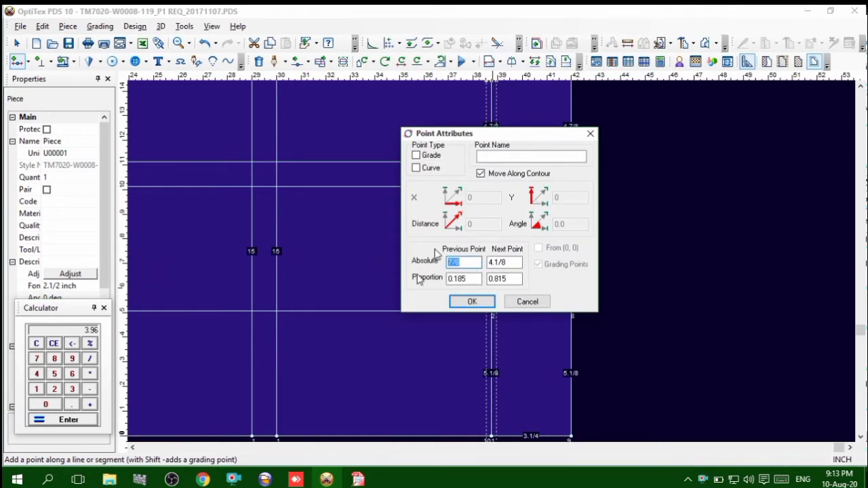
pyautogui.write('4')
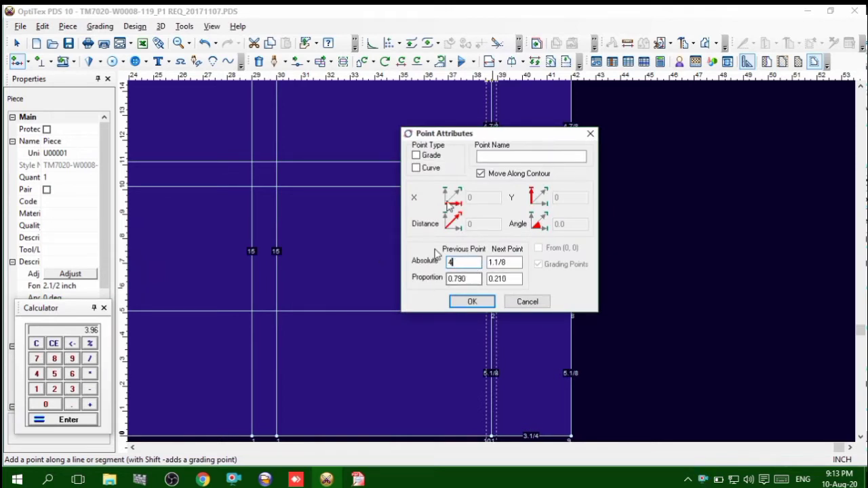
pyautogui.click(417, 155)
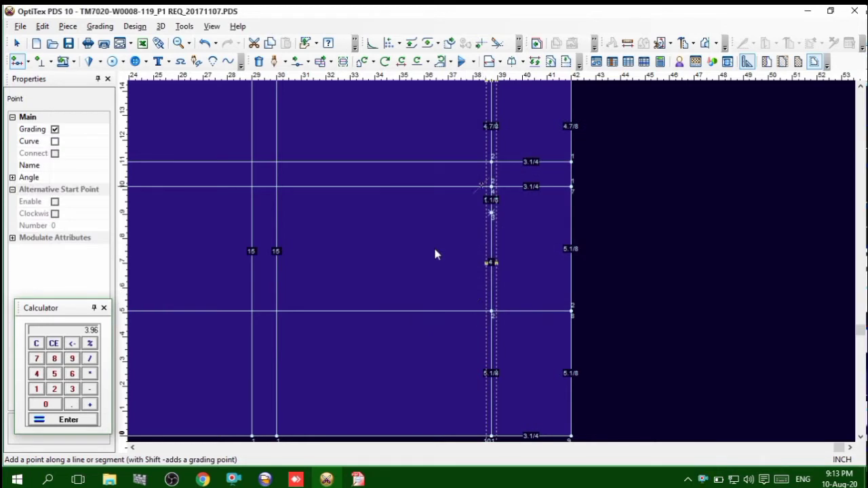
# Add a grading point on the front waist line below the 42-inch lengthwise line, 4 inches from the next point
pyautogui.click(490, 357)
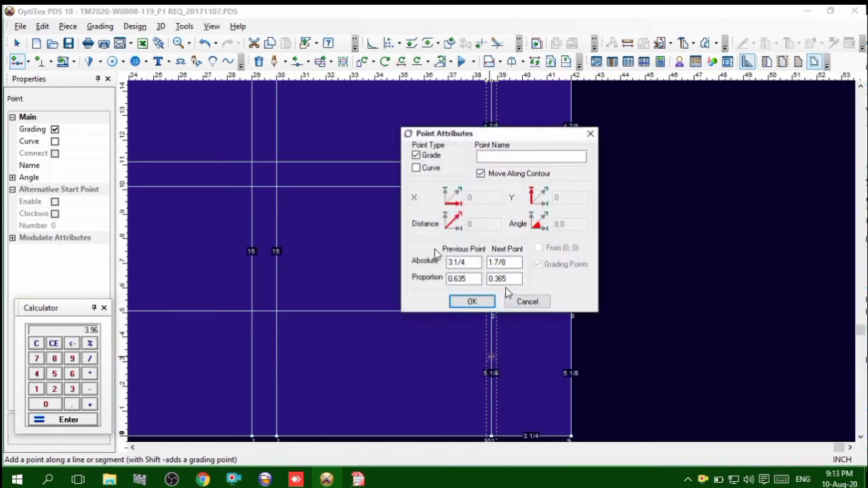
pyautogui.doubleClick(506, 263)
pyautogui.write('4')
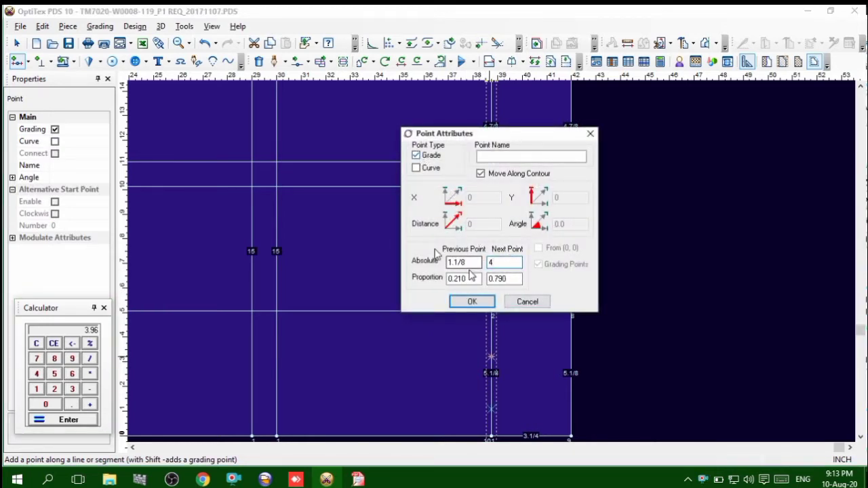
pyautogui.click(472, 302)
pyautogui.rightClick(667, 260)
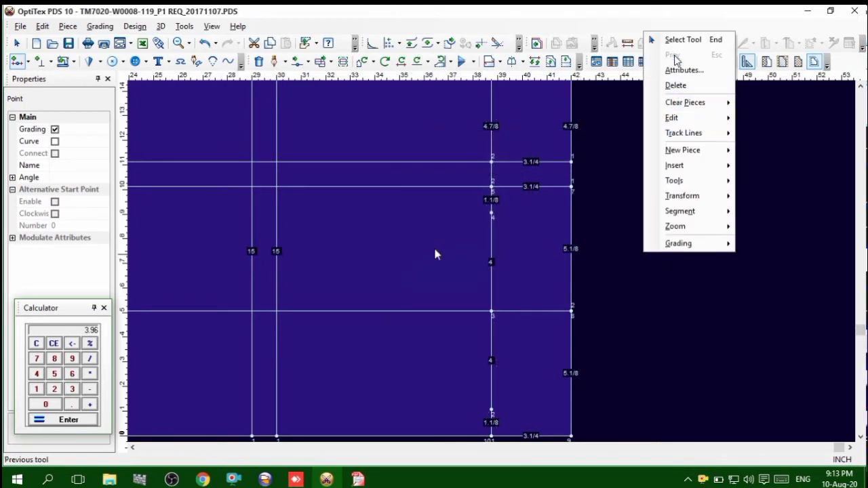
pyautogui.click(682, 40)
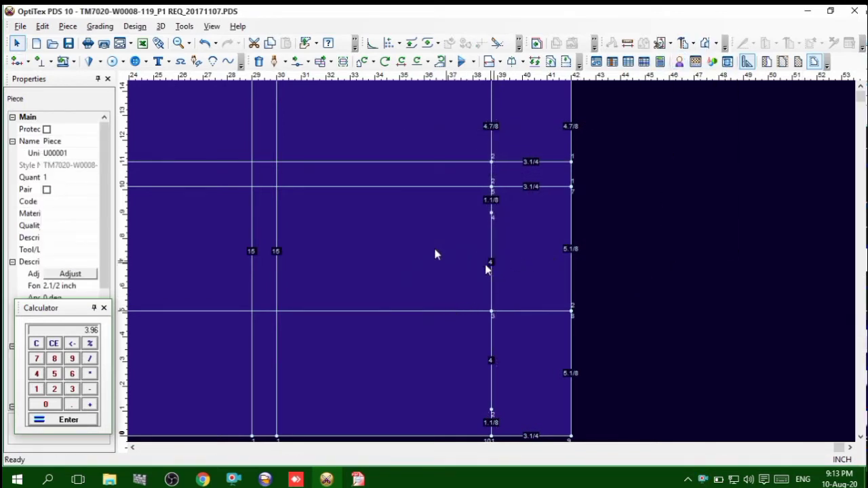
# Start an internal contour where the 29-inch crosswise and upper lengthwise lines cross, placing its next point 9 inches along the line below
pyautogui.scroll(-1, 436, 276)
pyautogui.scroll(3, 483, 256)
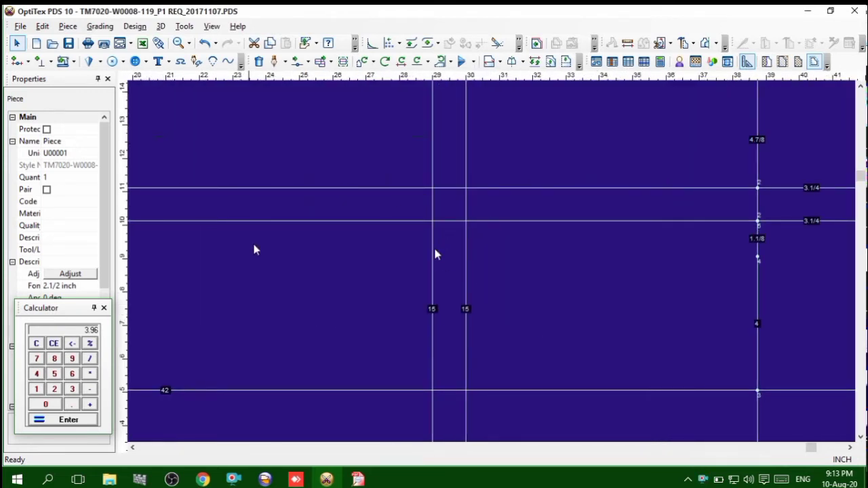
pyautogui.click(272, 65)
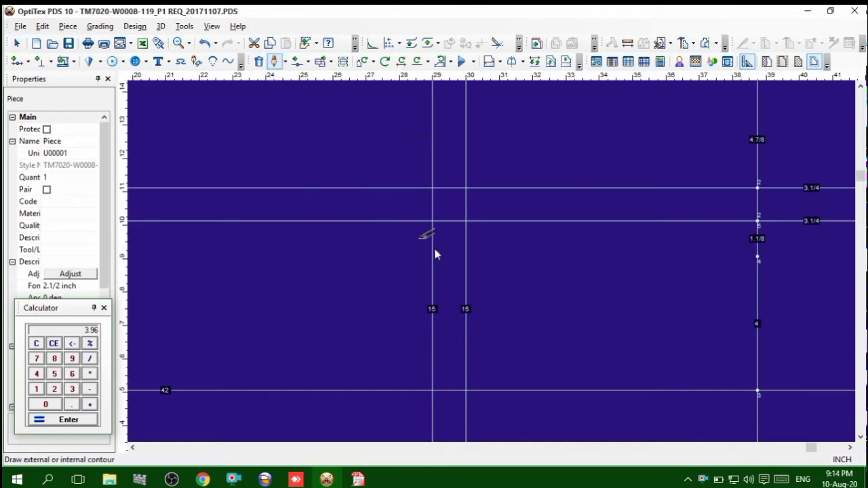
pyautogui.scroll(1, 437, 193)
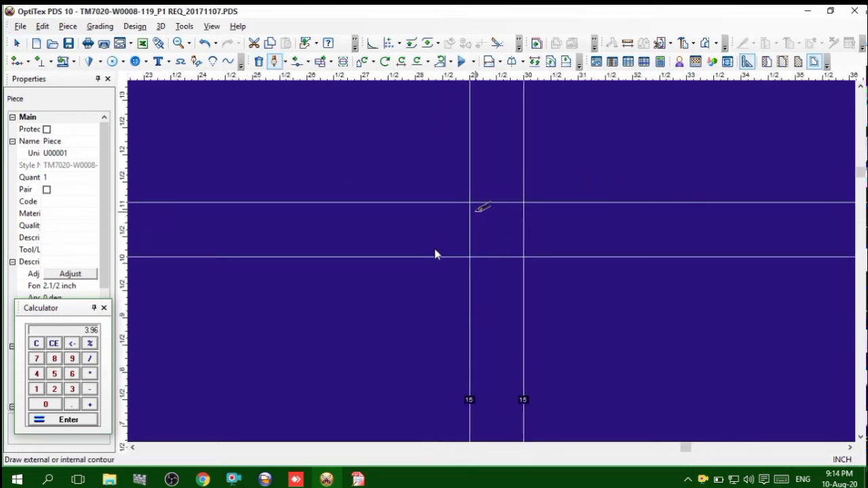
pyautogui.click(471, 201)
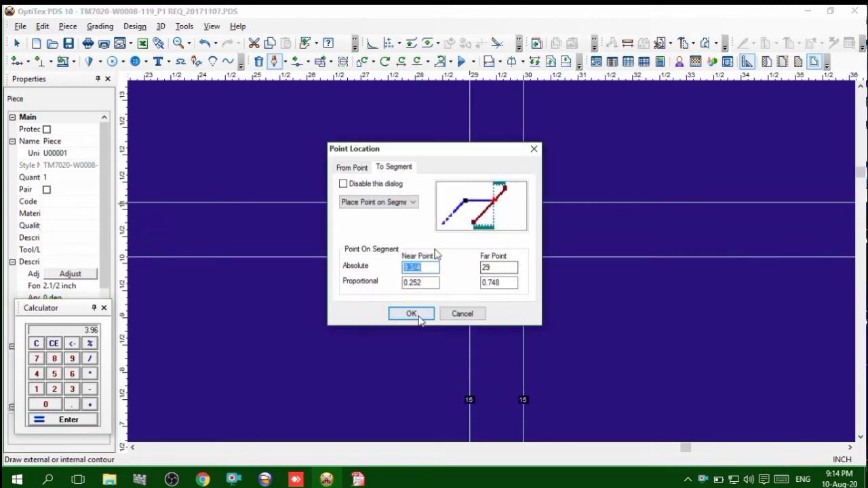
pyautogui.press('Return')
pyautogui.click(448, 269)
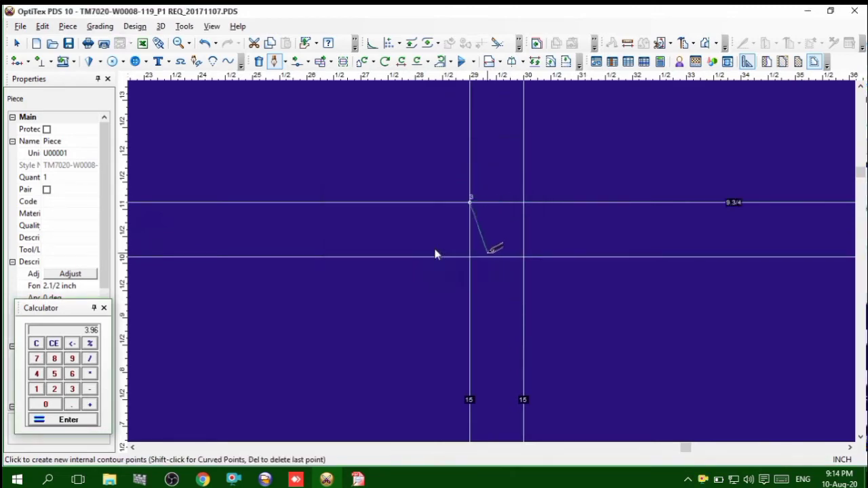
pyautogui.click(510, 257)
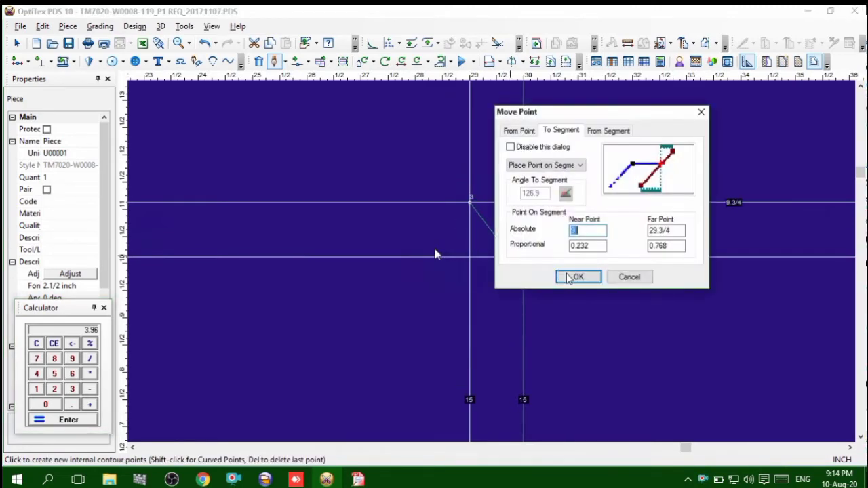
pyautogui.press('Return')
pyautogui.click(445, 267)
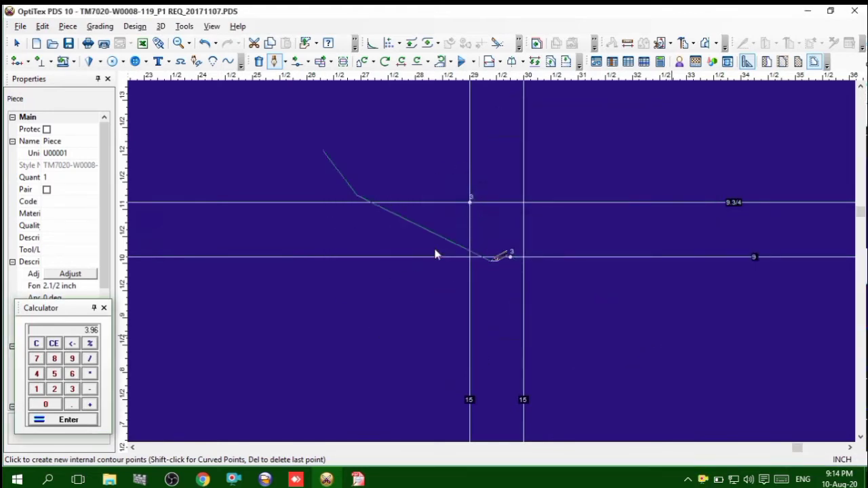
# Extend the contour to the front waist grading point above the 42-inch lengthwise line and finish it
pyautogui.scroll(-2, 490, 260)
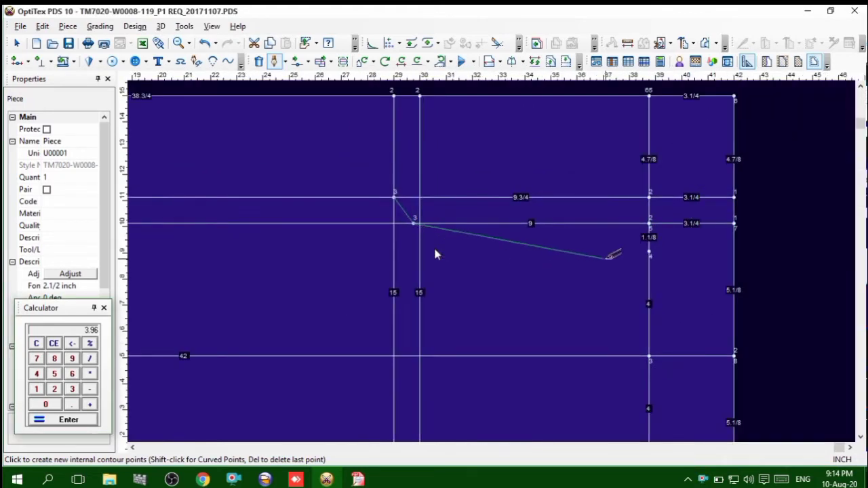
pyautogui.click(649, 252)
pyautogui.press('Return')
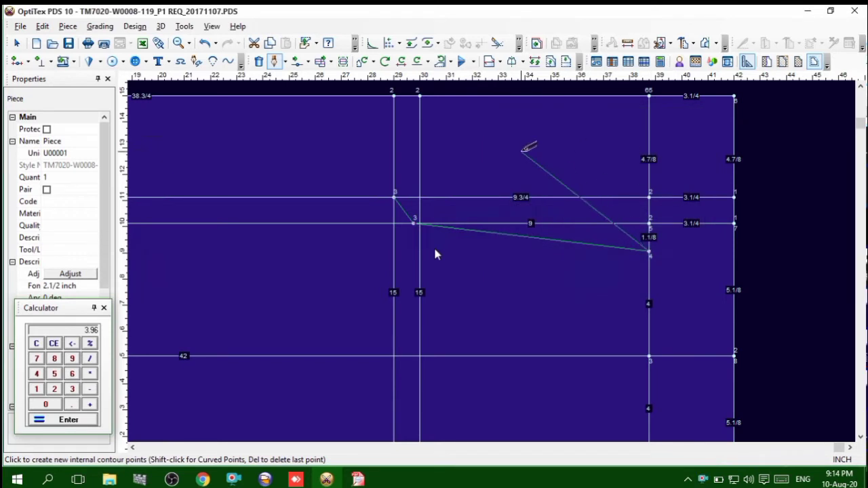
pyautogui.rightClick(520, 155)
pyautogui.click(560, 192)
# Draft a straight internal contour from the 30-inch crosswise line's lower end to the lowest front waist grading point, and return to the Select tool
pyautogui.scroll(-1, 512, 318)
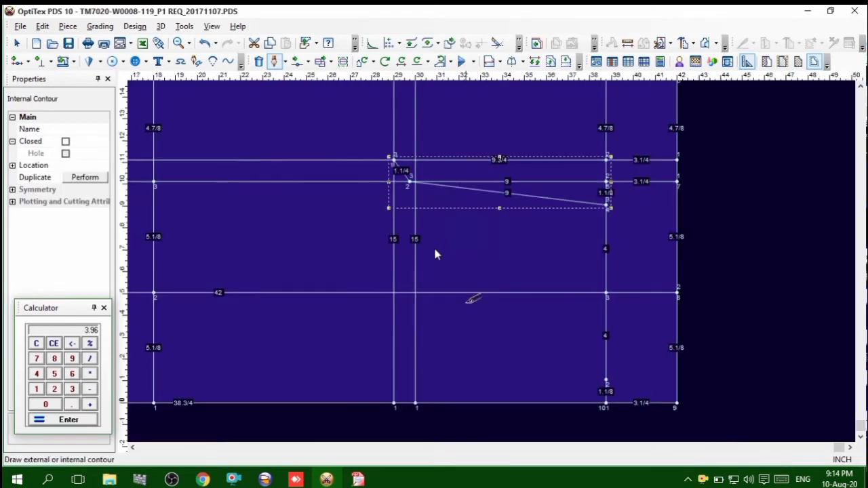
pyautogui.scroll(4, 434, 393)
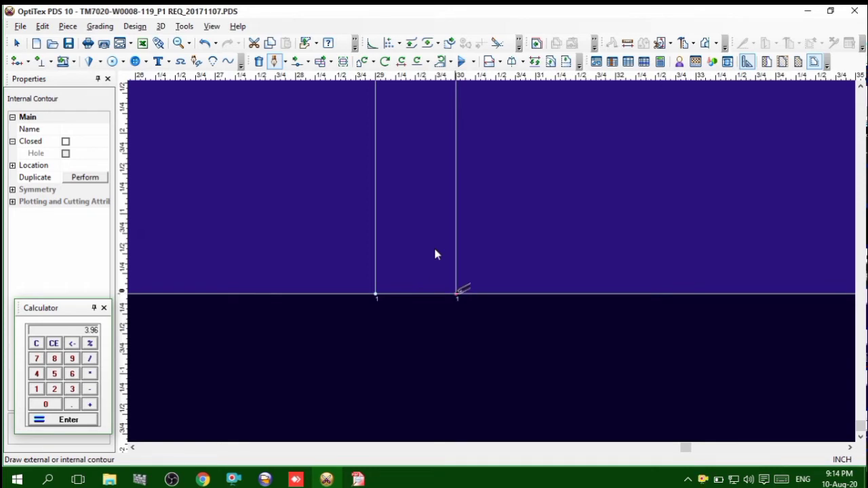
pyautogui.click(457, 293)
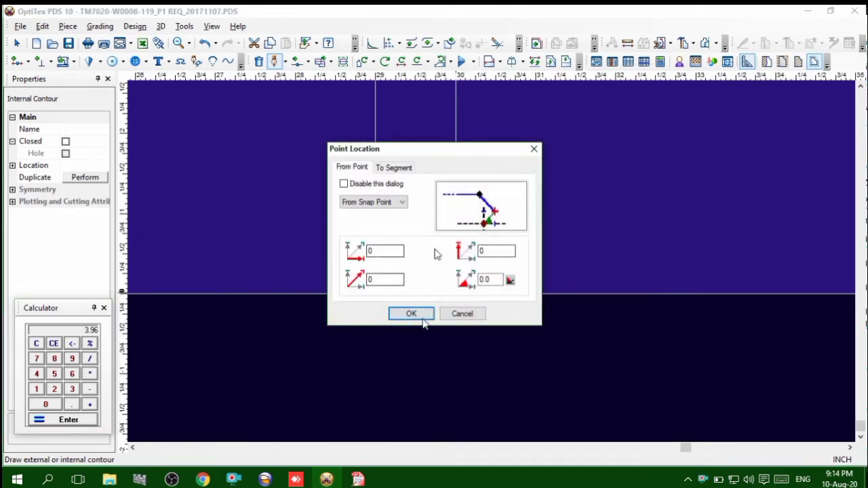
pyautogui.click(411, 314)
pyautogui.scroll(-3, 413, 281)
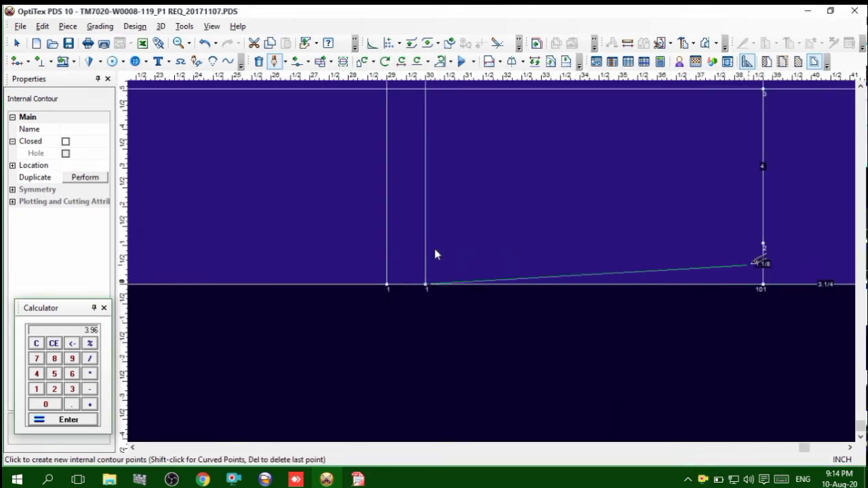
pyautogui.click(764, 244)
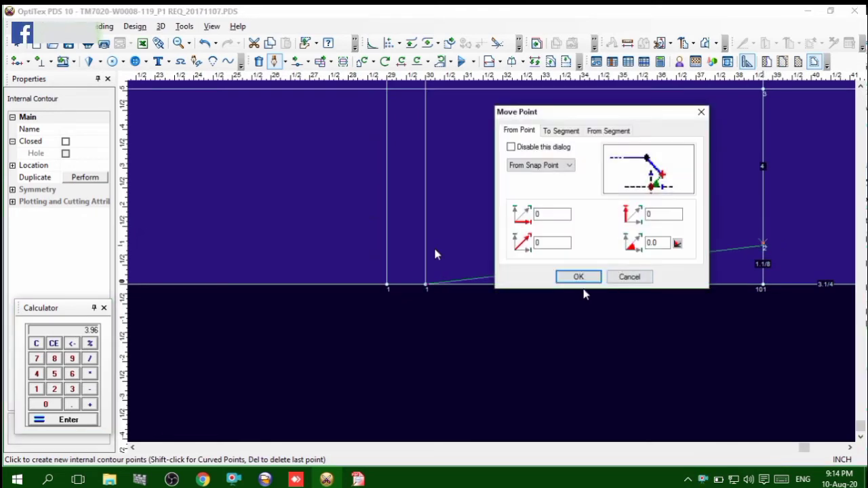
pyautogui.click(577, 275)
pyautogui.rightClick(559, 150)
pyautogui.click(594, 190)
pyautogui.rightClick(582, 156)
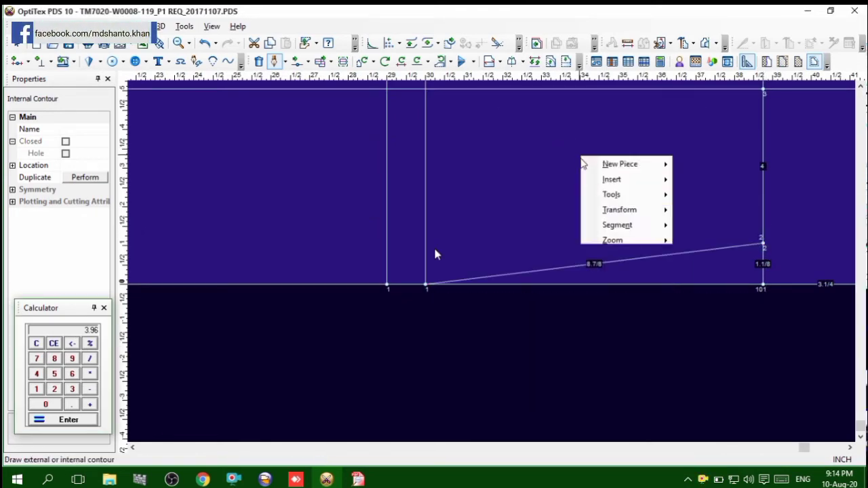
pyautogui.click(597, 165)
# Add a curve point on the lower slanted contour, just past the 30-inch line, and move it slightly toward the piece's lower edge
pyautogui.scroll(-3, 491, 261)
pyautogui.scroll(6, 491, 260)
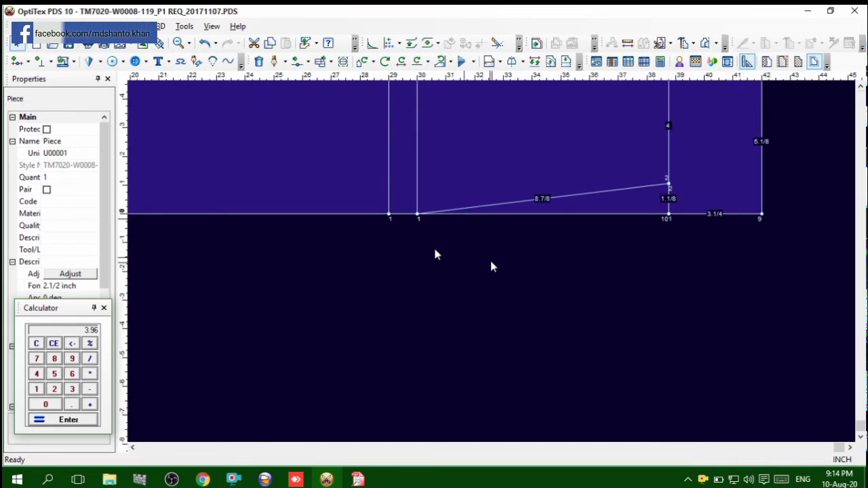
pyautogui.scroll(1, 487, 256)
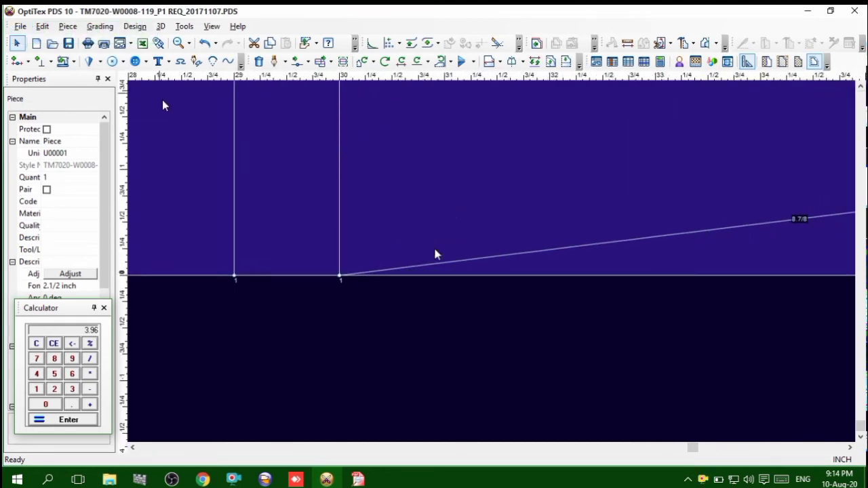
pyautogui.click(306, 62)
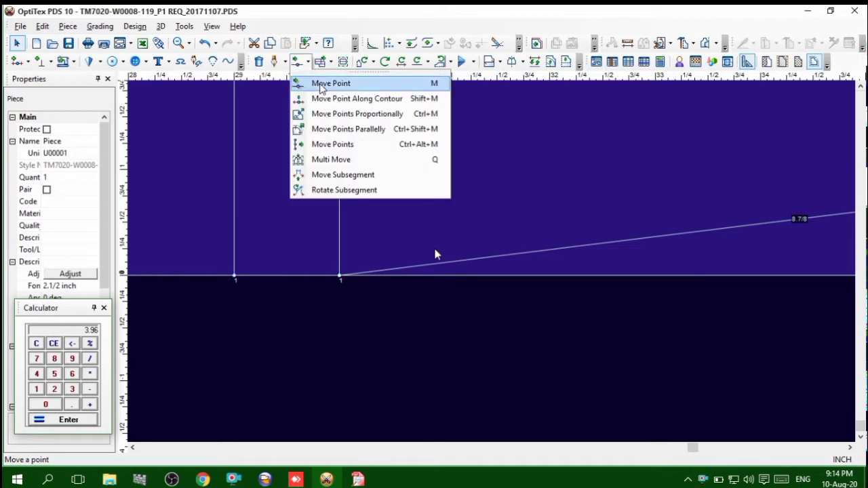
pyautogui.click(330, 83)
pyautogui.scroll(3, 495, 266)
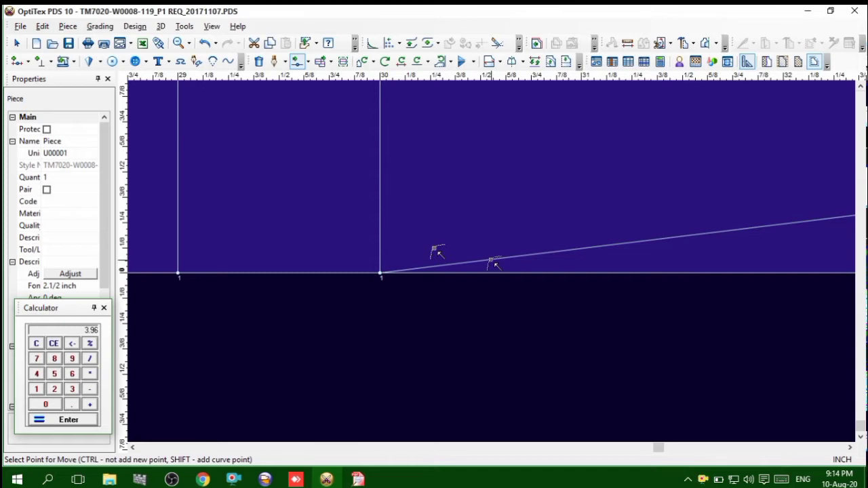
pyautogui.click(495, 262)
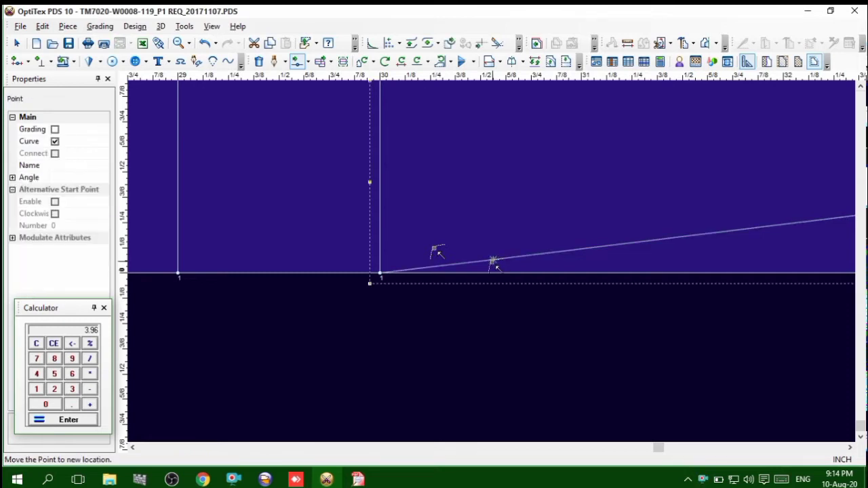
pyautogui.click(496, 270)
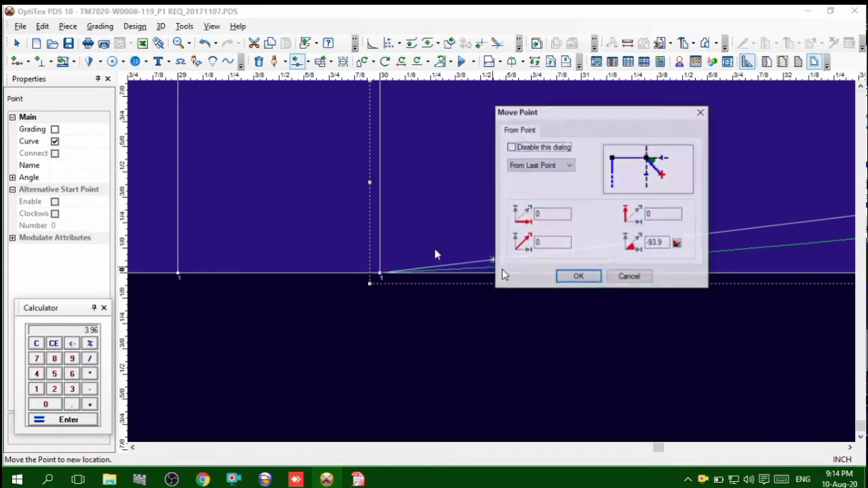
pyautogui.click(577, 280)
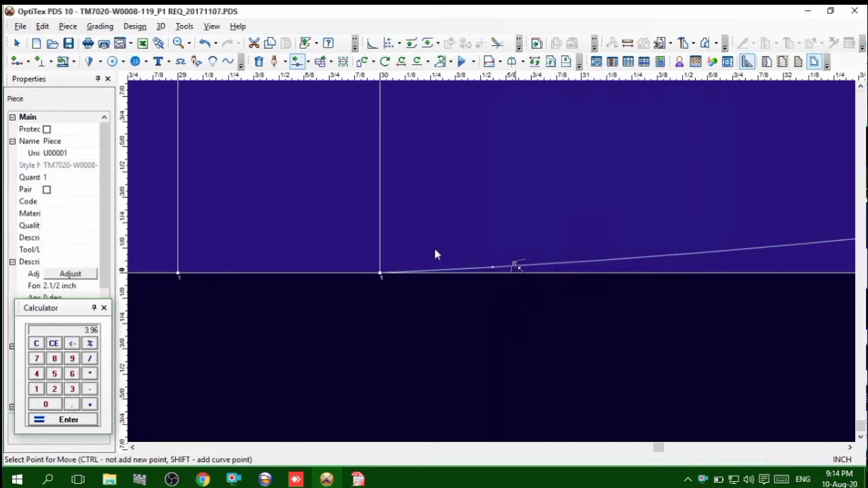
# Add a point midway on the upper contour's short diagonal segment, offset it -1/8 inch horizontally and vertically, and make it a curve point
pyautogui.scroll(-4, 780, 234)
pyautogui.scroll(-1, 658, 258)
pyautogui.scroll(-1, 494, 264)
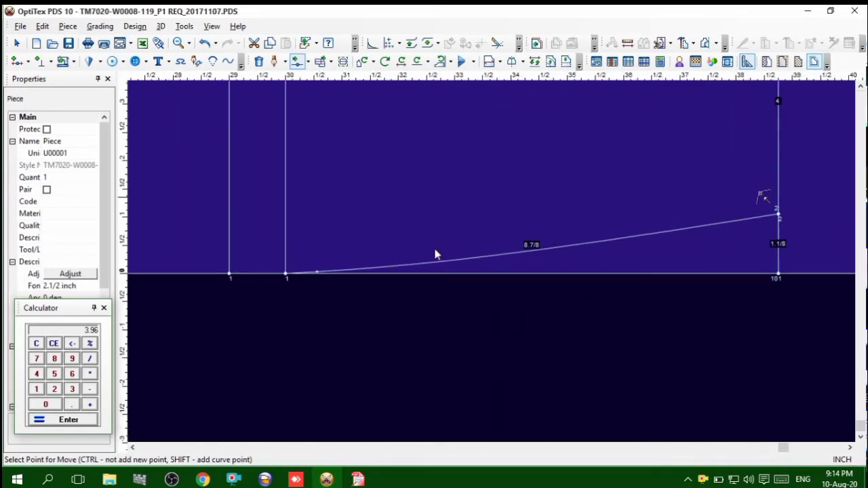
pyautogui.scroll(-1, 491, 234)
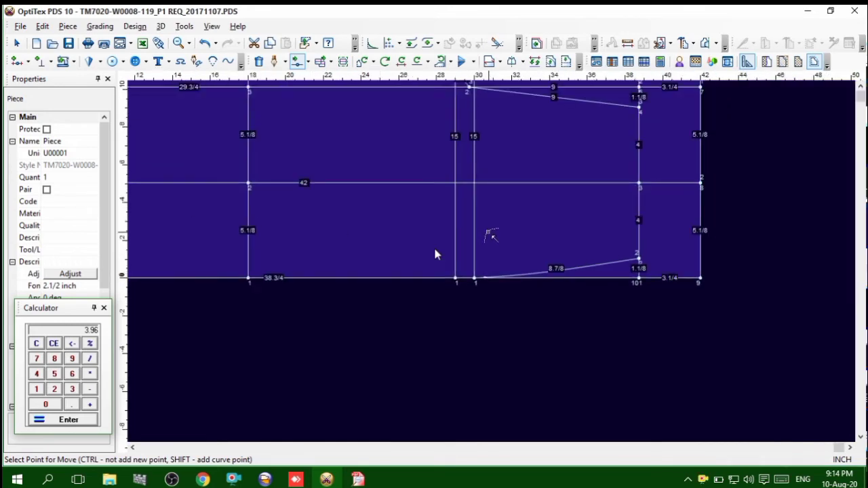
pyautogui.scroll(2, 494, 262)
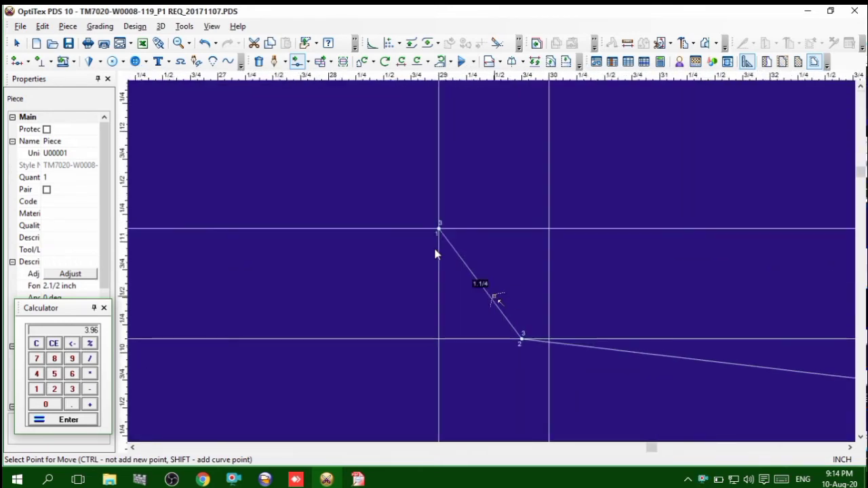
pyautogui.scroll(2, 494, 301)
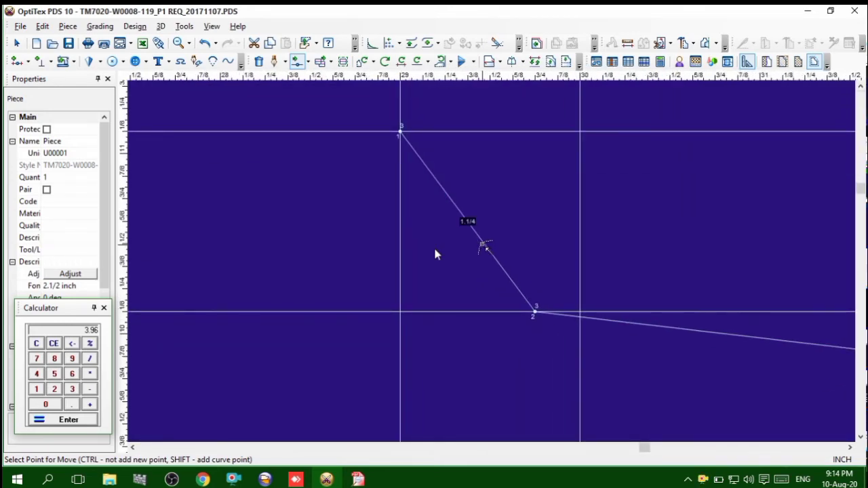
pyautogui.click(485, 242)
pyautogui.click(484, 243)
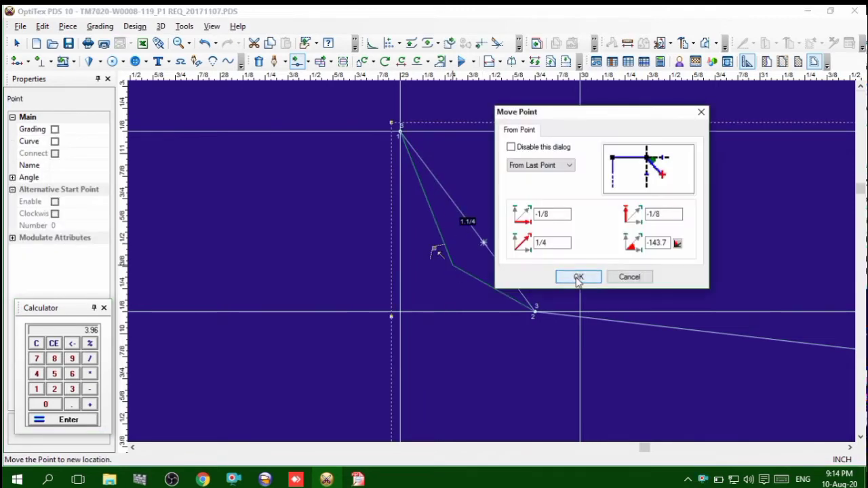
pyautogui.click(576, 278)
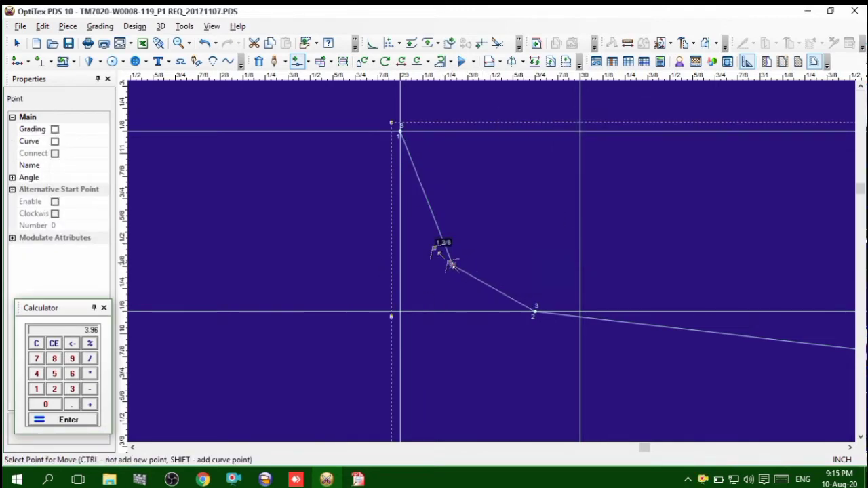
pyautogui.click(55, 142)
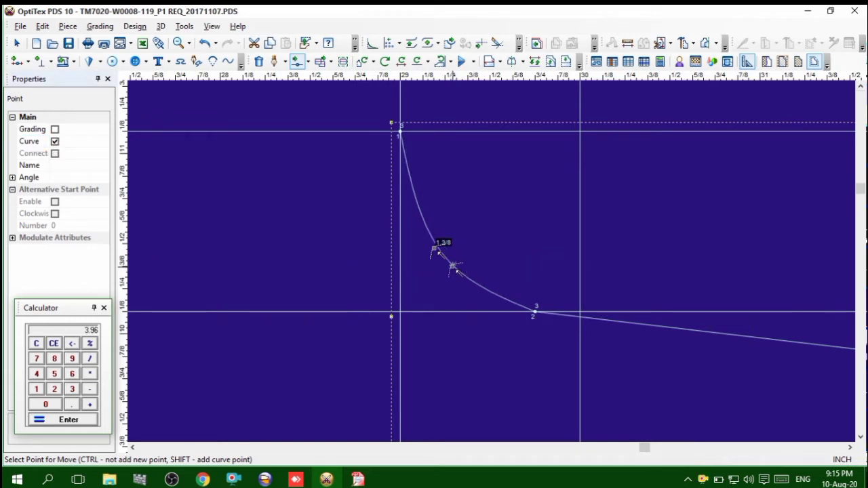
# Move the short segment's curve point slightly farther toward the 29-inch crosswise line to deepen the curve
pyautogui.click(453, 266)
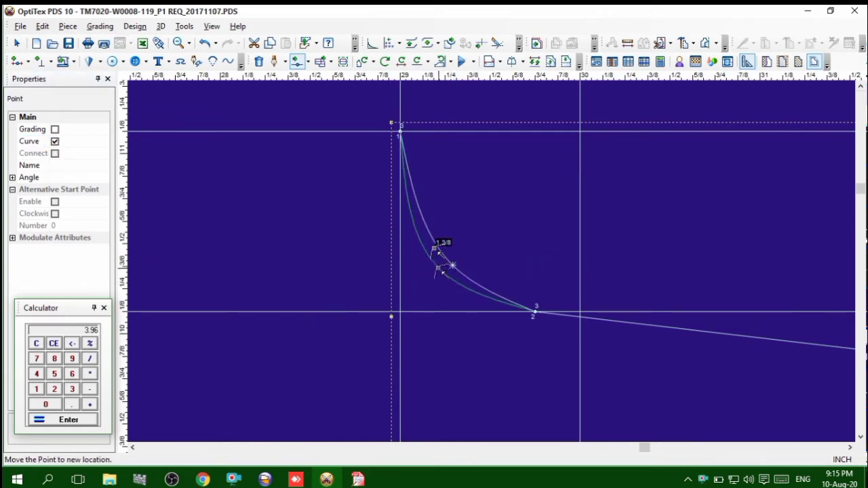
pyautogui.click(440, 270)
pyautogui.press('Return')
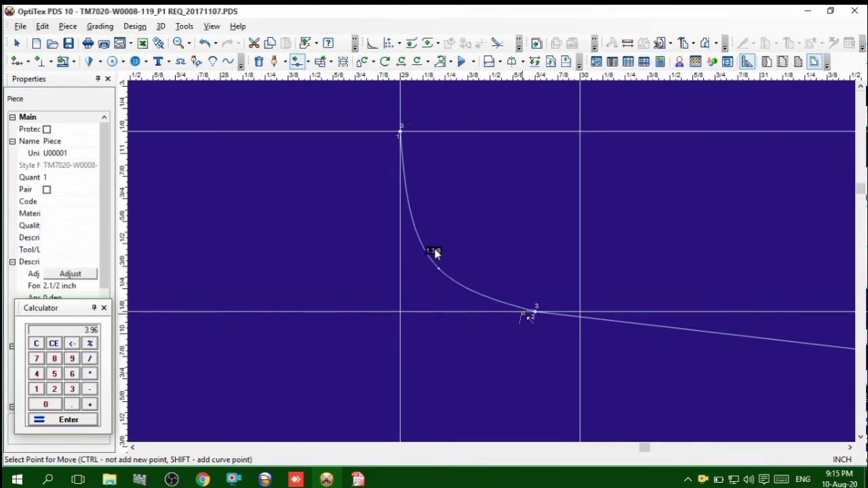
# Shift the grading point joining the curve and the straight waist segment slightly toward the waist, keeping it on the lengthwise line
pyautogui.scroll(2, 435, 252)
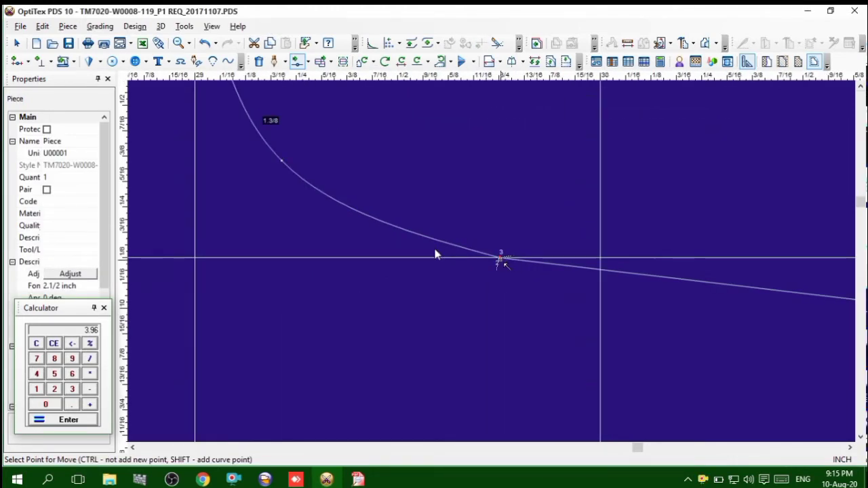
pyautogui.click(501, 258)
pyautogui.click(528, 260)
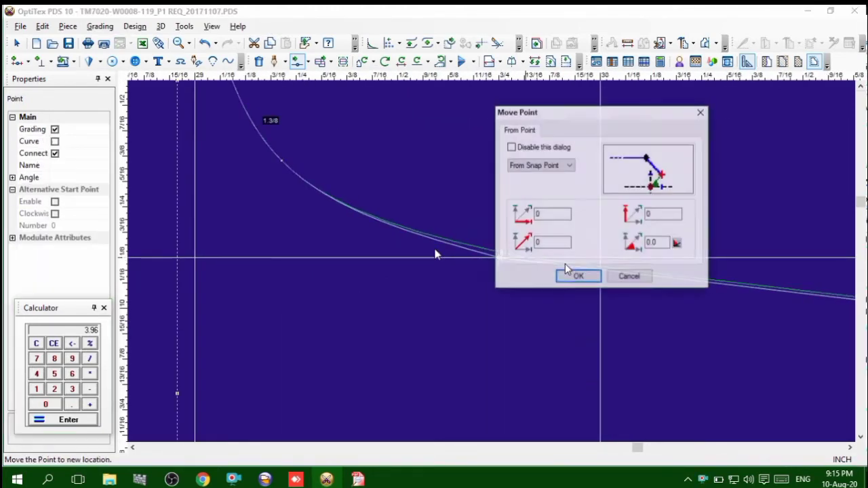
pyautogui.click(576, 275)
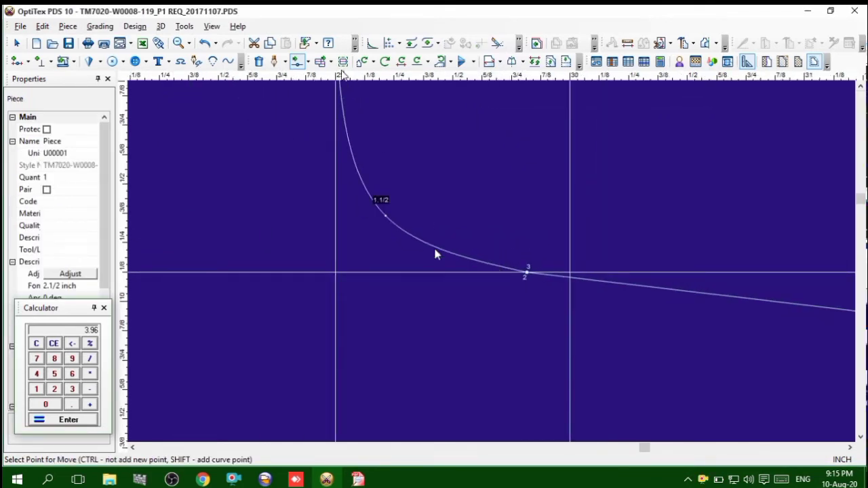
pyautogui.scroll(-3, 436, 254)
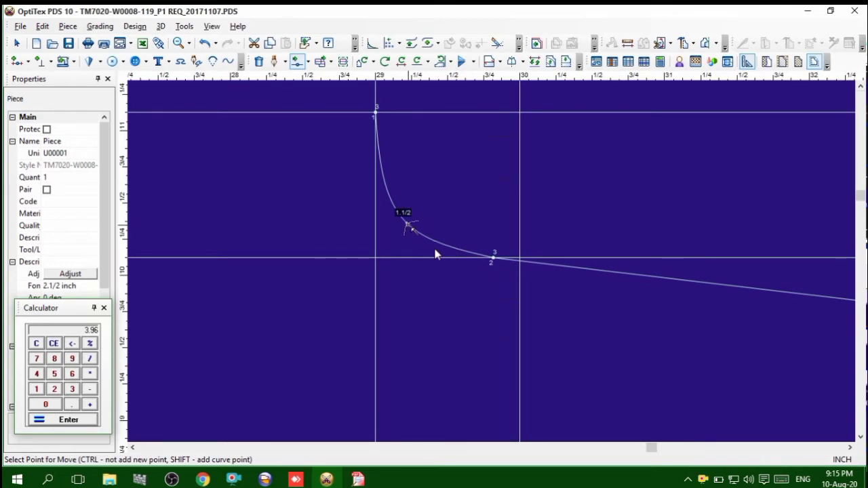
# Move the short segment's curve point slightly toward the lower lengthwise line and examine how the curve meets the slanted segment
pyautogui.click(436, 253)
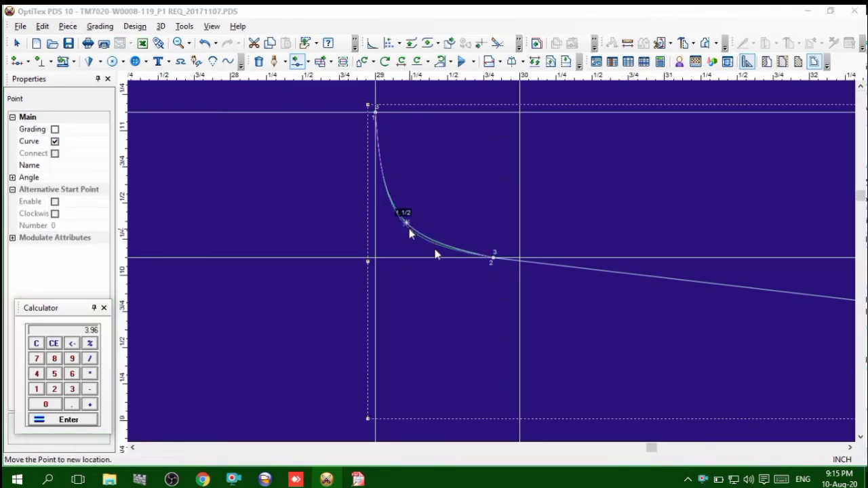
pyautogui.click(435, 253)
pyautogui.click(578, 277)
pyautogui.scroll(3, 494, 263)
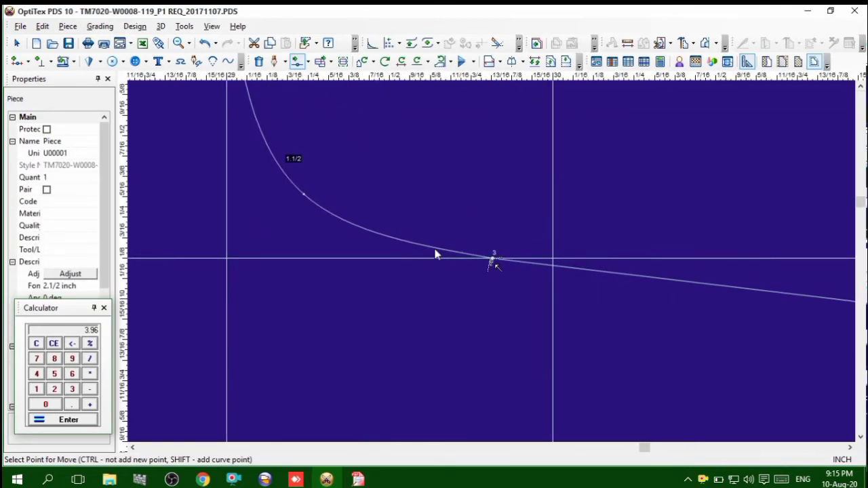
pyautogui.scroll(3, 495, 263)
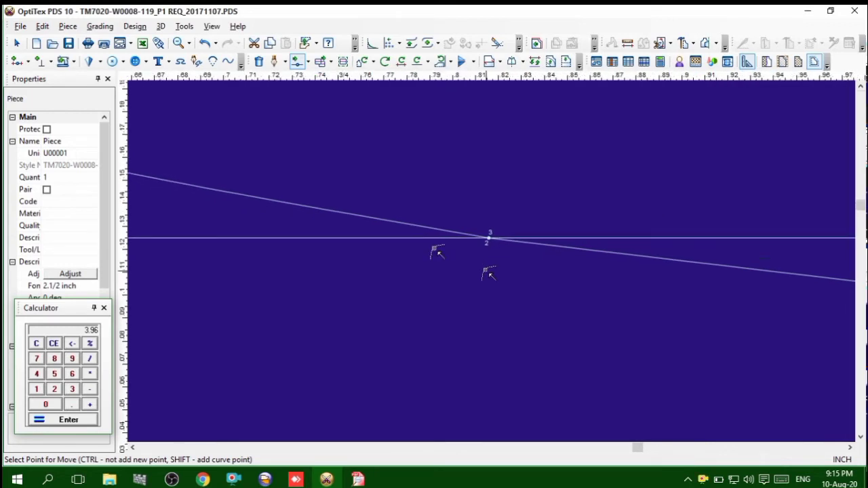
pyautogui.scroll(3, 493, 253)
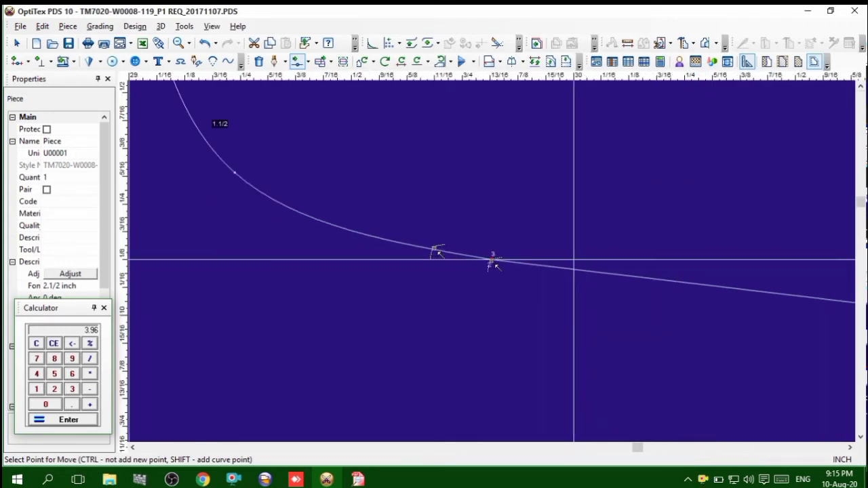
# Fine-tune the short segment's curve point with another very small move and inspect the junction with the slanted segment again
pyautogui.click(368, 221)
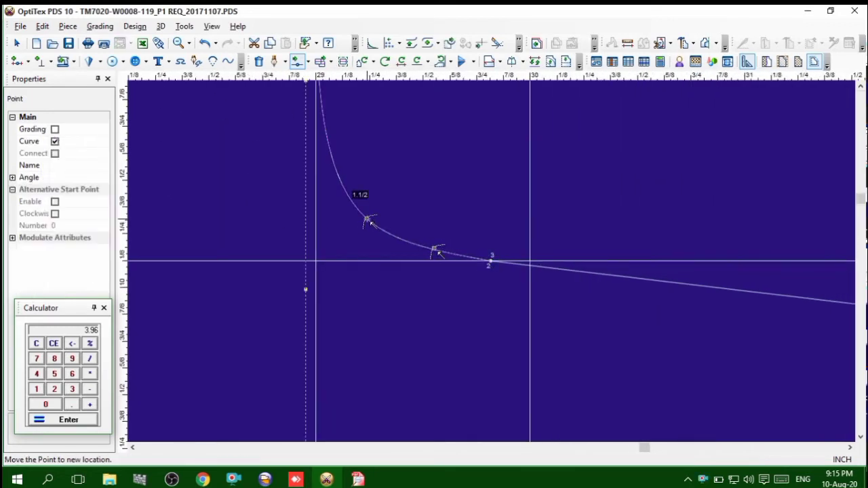
pyautogui.click(437, 252)
pyautogui.click(579, 277)
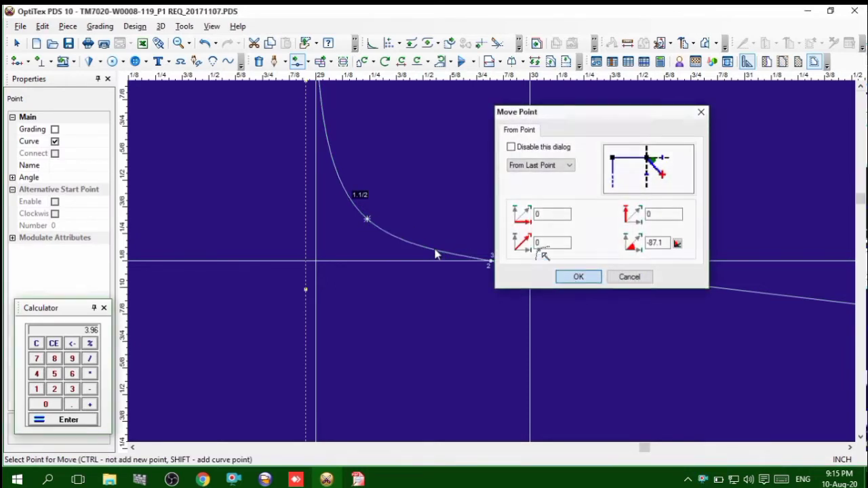
pyautogui.scroll(3, 490, 252)
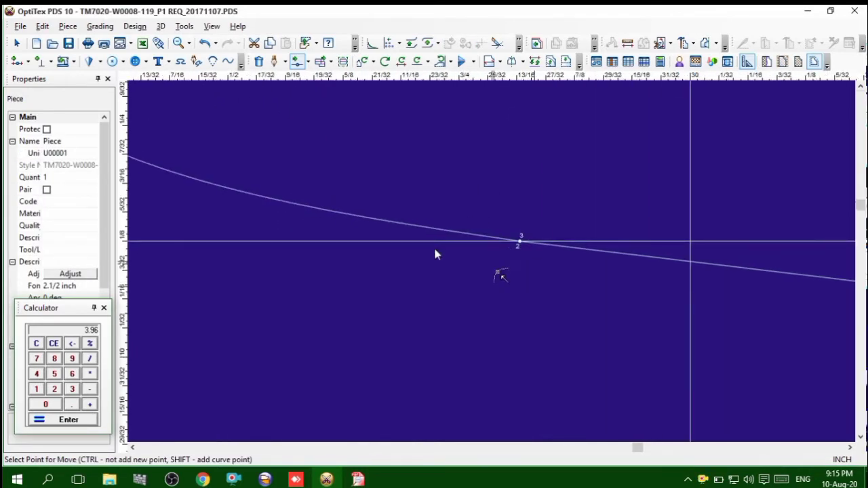
pyautogui.scroll(-3, 499, 266)
pyautogui.scroll(-3, 496, 265)
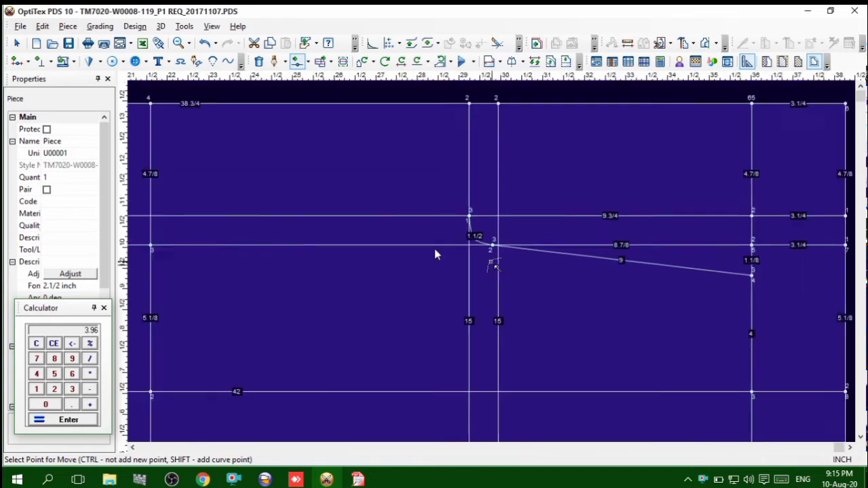
# End the point-moving command and save the pattern file
pyautogui.rightClick(544, 107)
pyautogui.click(549, 113)
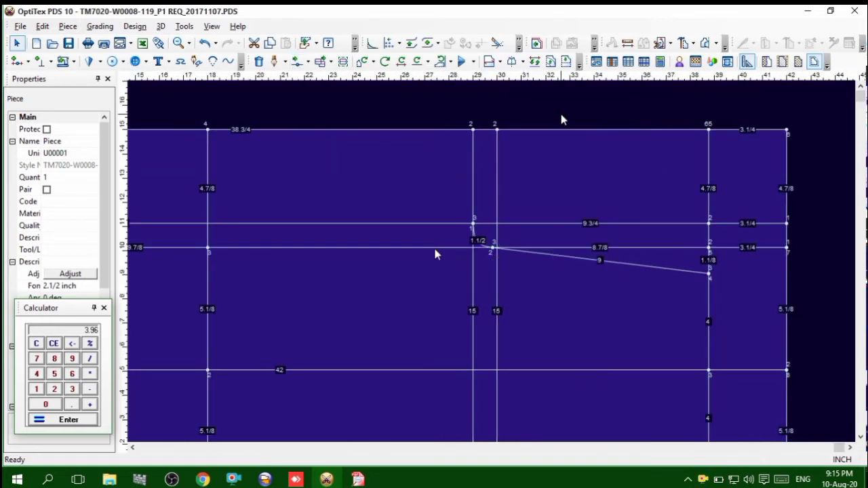
pyautogui.click(69, 44)
pyautogui.scroll(2, 506, 260)
pyautogui.scroll(-3, 490, 261)
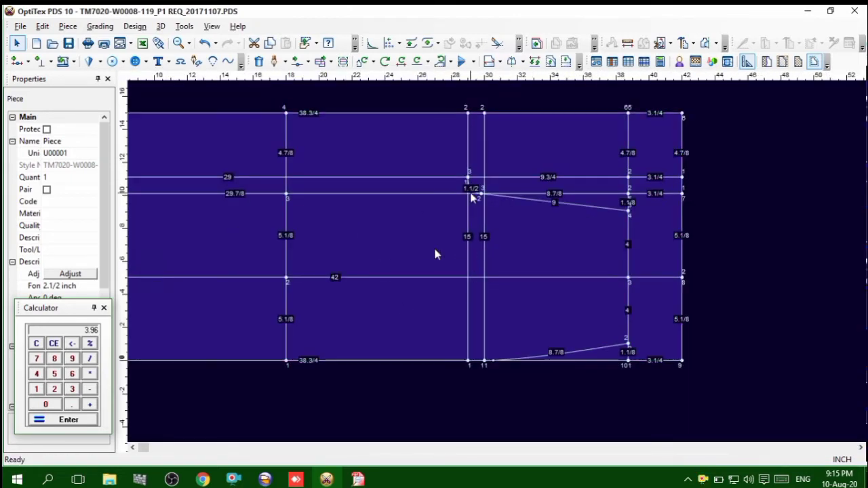
pyautogui.scroll(2, 495, 270)
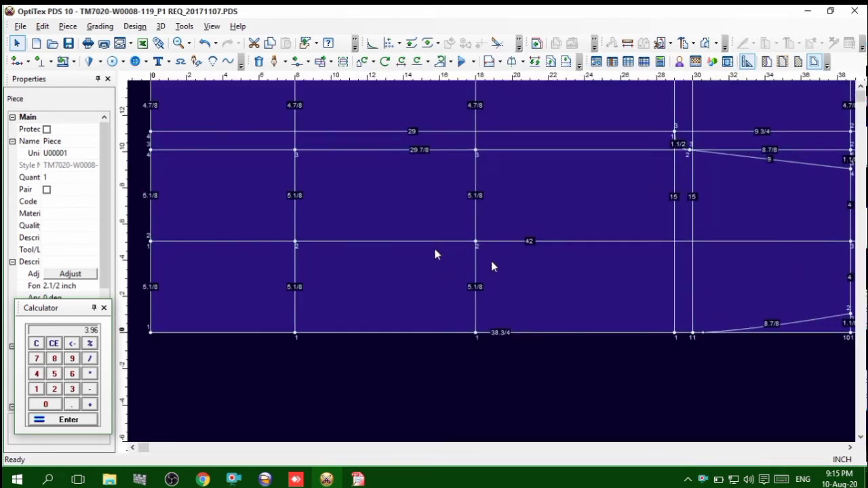
pyautogui.scroll(-1, 499, 261)
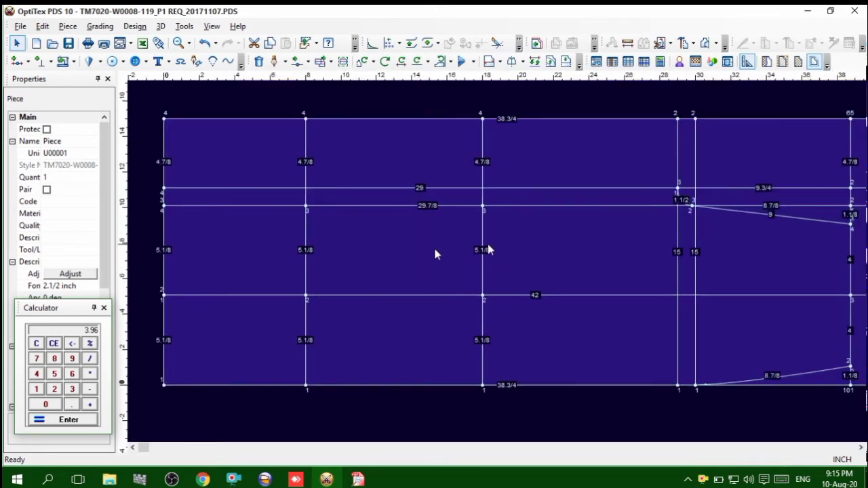
# Switch to the tech pack in Free PDF Reader and read the size 32 inseam, thigh, knee, calf and leg opening measurements
pyautogui.hotkey('alt', 'Tab')
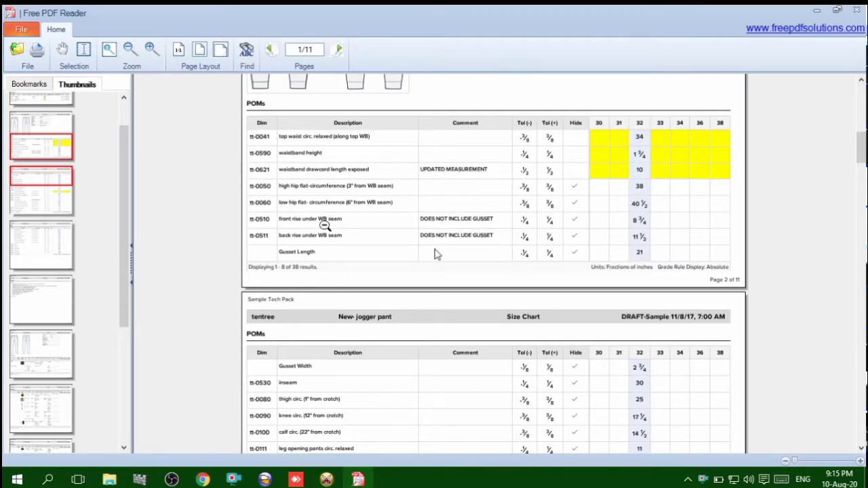
pyautogui.scroll(-1, 436, 254)
pyautogui.scroll(-1, 437, 254)
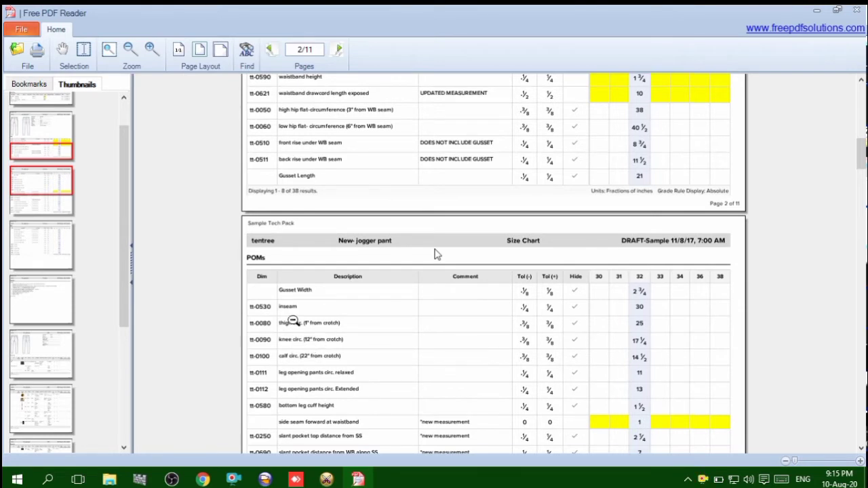
pyautogui.click(152, 49)
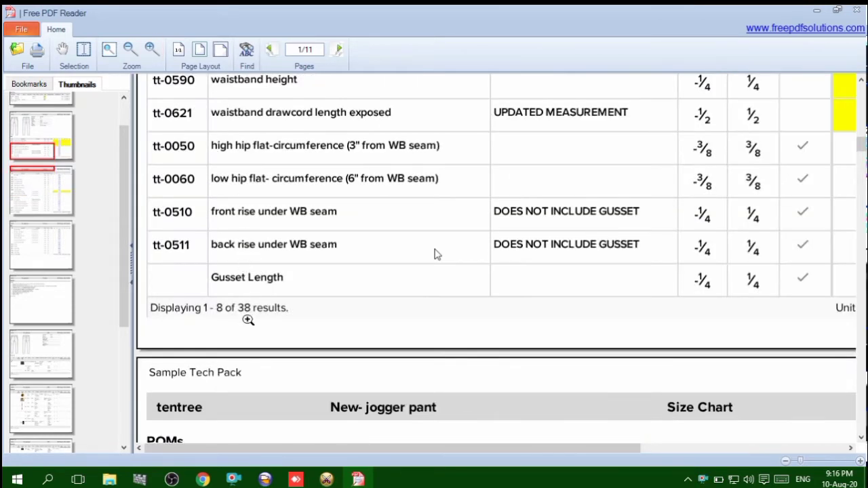
pyautogui.scroll(-3, 248, 319)
pyautogui.scroll(-3, 263, 324)
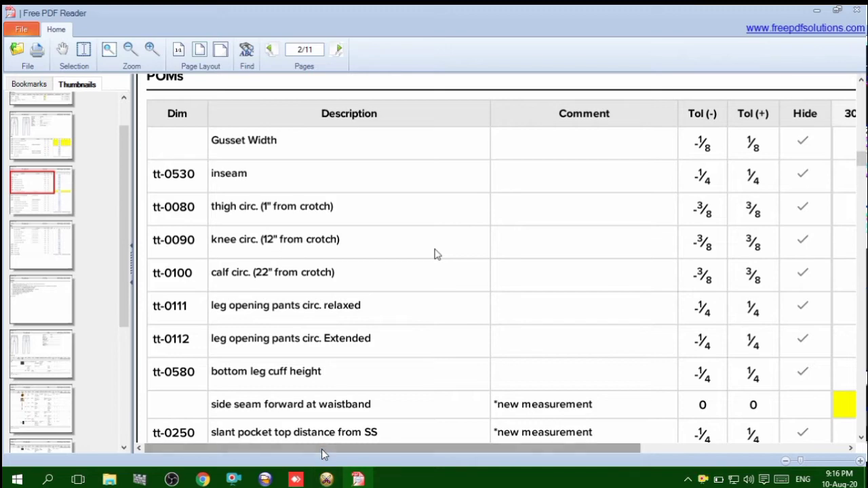
pyautogui.moveTo(322, 449); pyautogui.dragTo(416, 449)
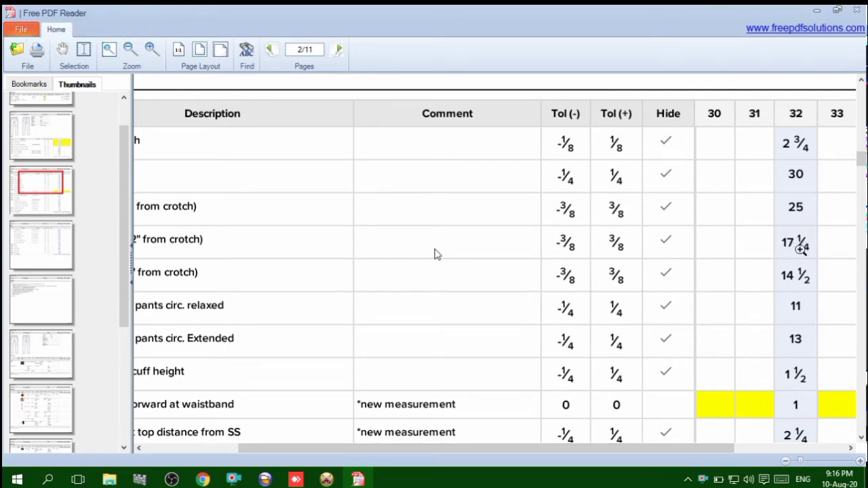
# Return to the pattern in OptiTex PDS and clear the calculator
pyautogui.click(817, 15)
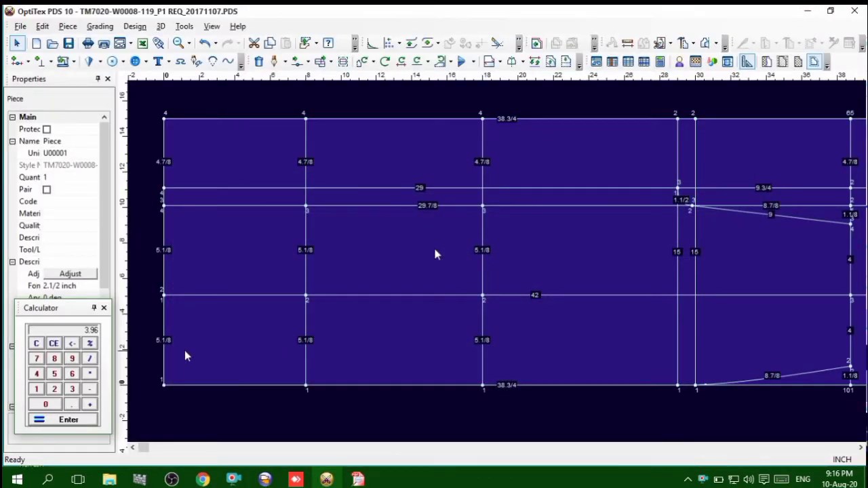
pyautogui.click(37, 344)
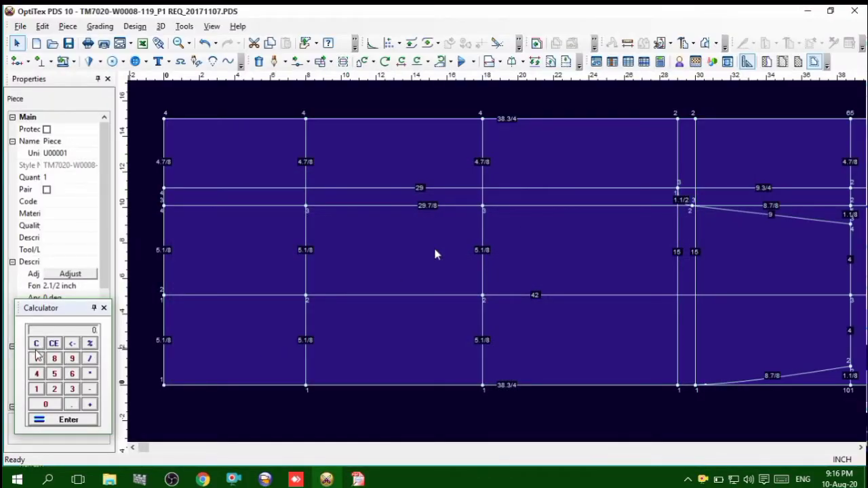
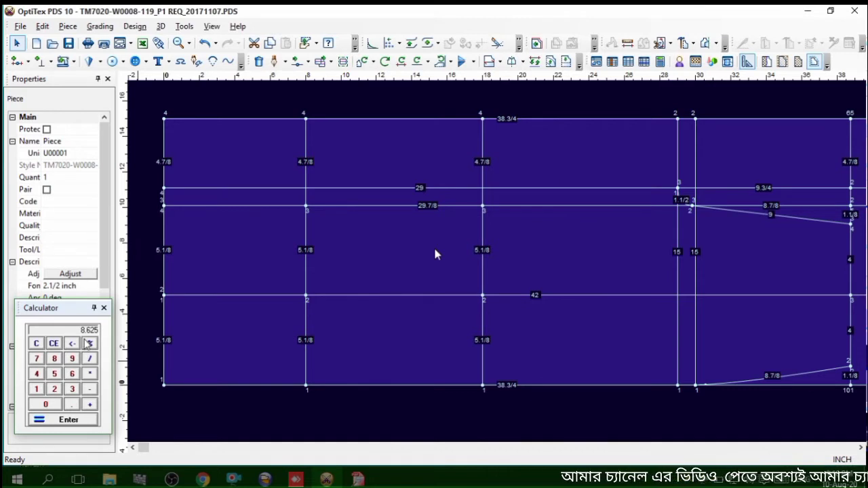
# Calculate the knee point distance by subtracting 0.58 from 8.625 and halving the result
pyautogui.write('0.58')
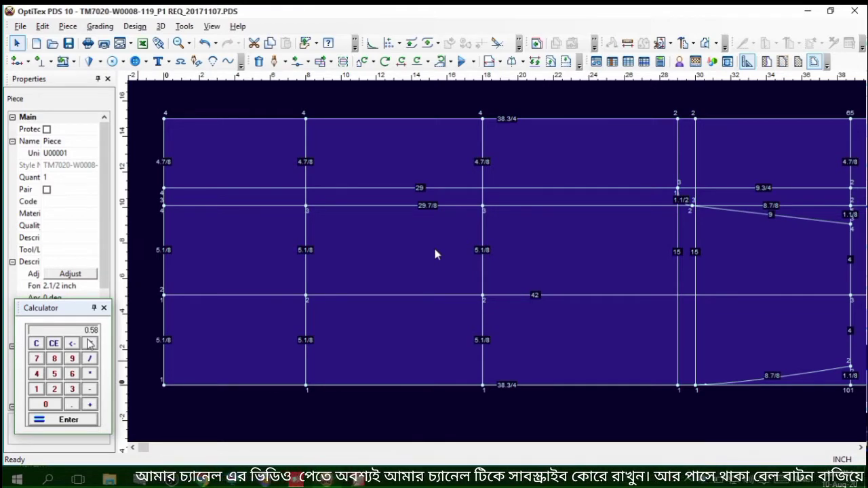
pyautogui.write('5*2')
pyautogui.click(90, 344)
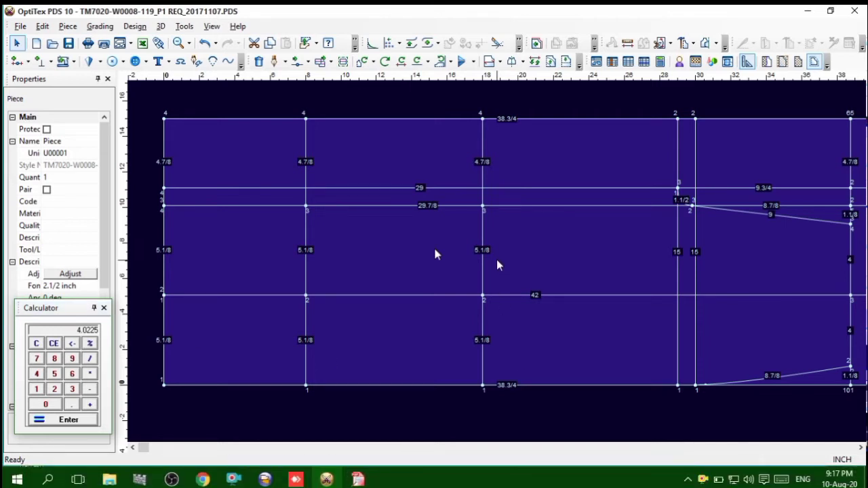
# Add a grading point on the knee line above the centre line, 4.225 inches from the previous point, and copy that distance
pyautogui.press('o')
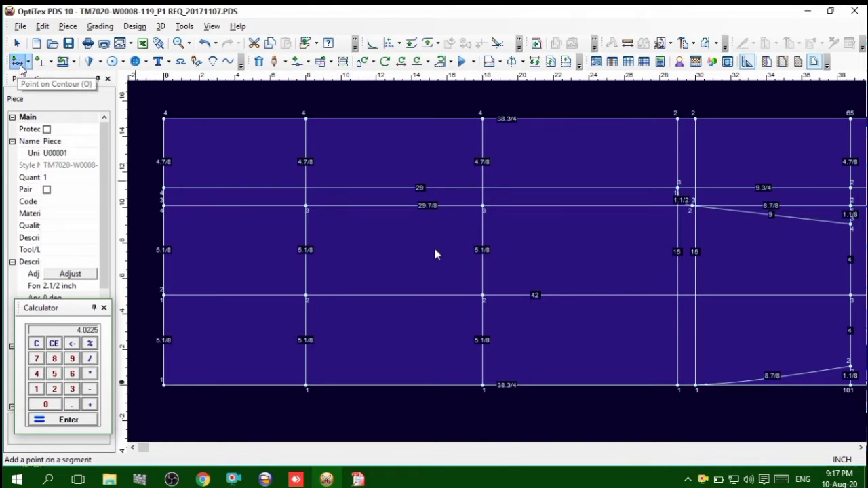
pyautogui.click(29, 66)
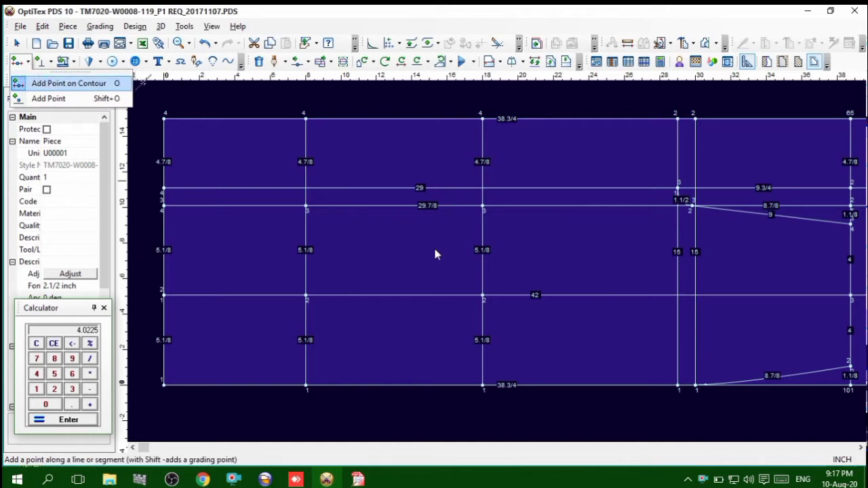
pyautogui.click(436, 255)
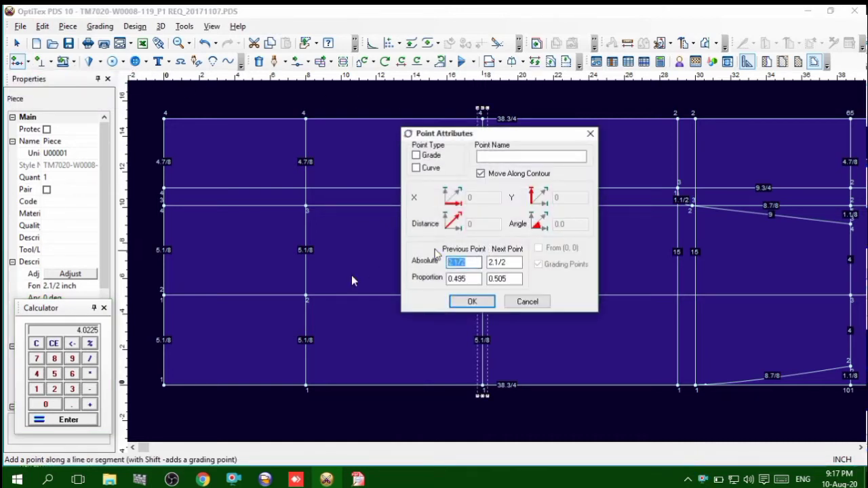
pyautogui.write('4.')
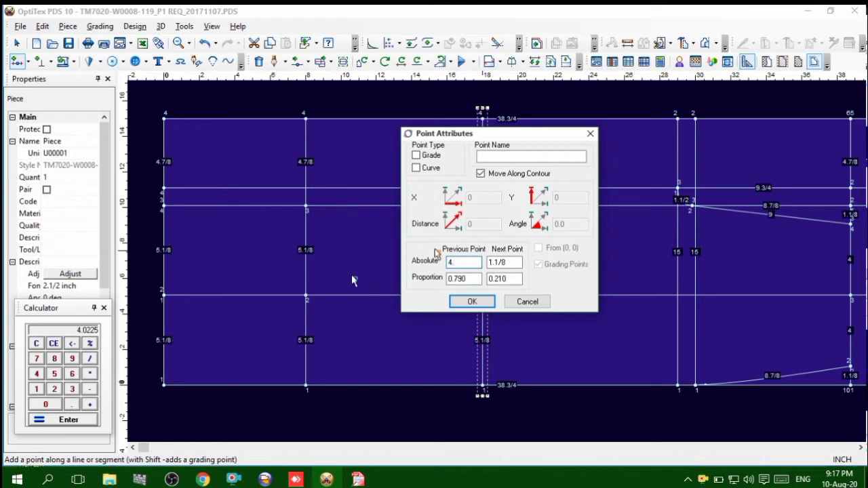
pyautogui.write('225')
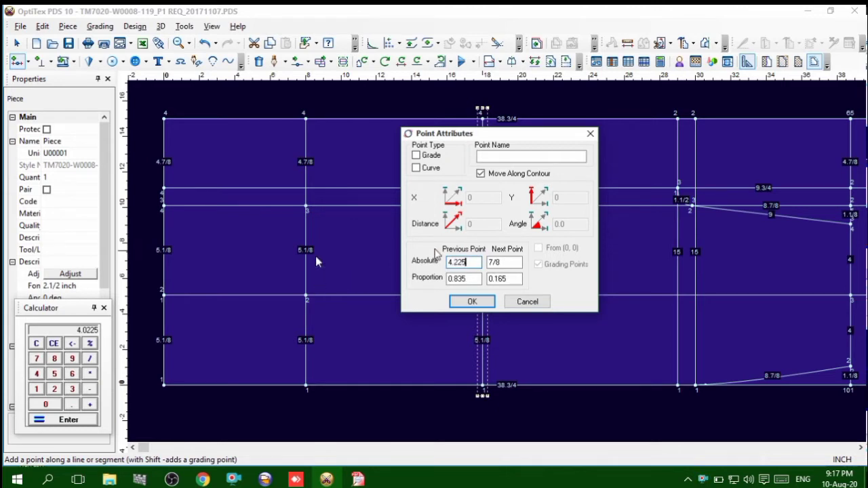
pyautogui.click(419, 156)
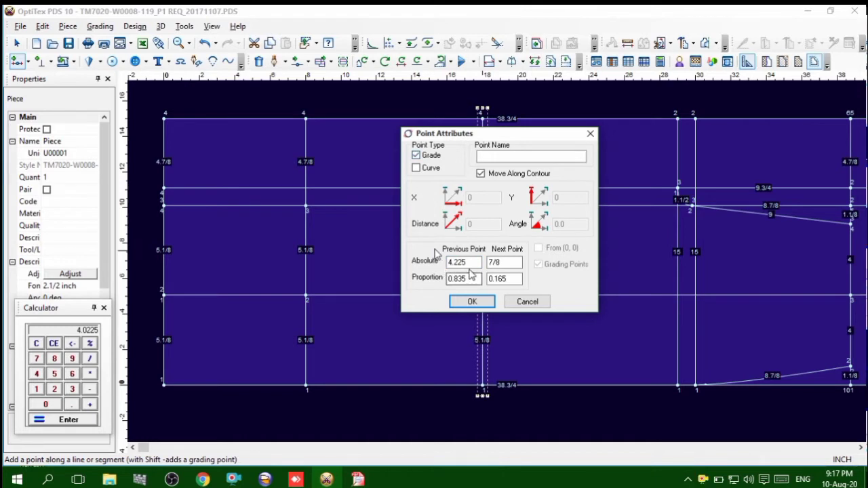
pyautogui.moveTo(472, 264); pyautogui.dragTo(420, 265)
pyautogui.hotkey('ctrl', 'c')
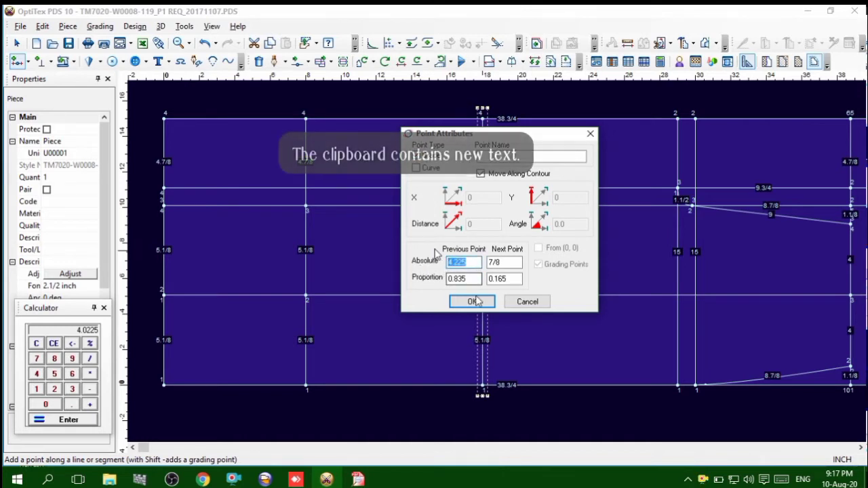
pyautogui.click(472, 301)
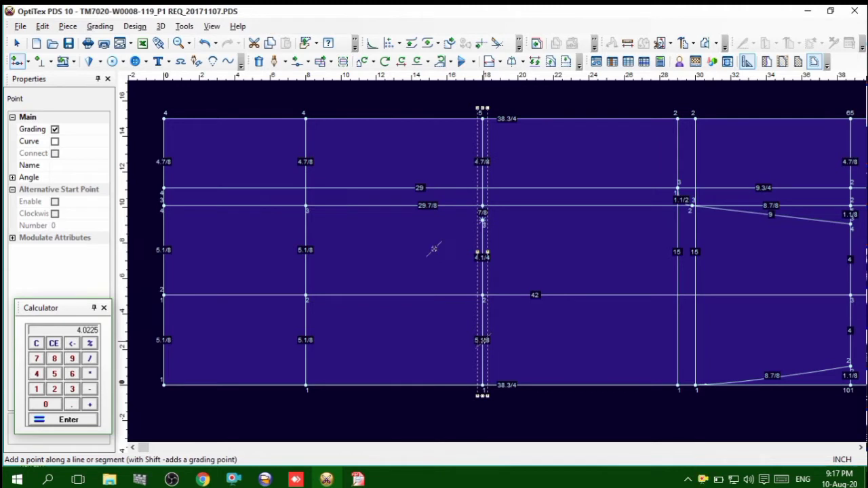
# Add a matching grading point on the knee line below the centre line, 4.225 inches from the next point, and end point placement
pyautogui.click(482, 340)
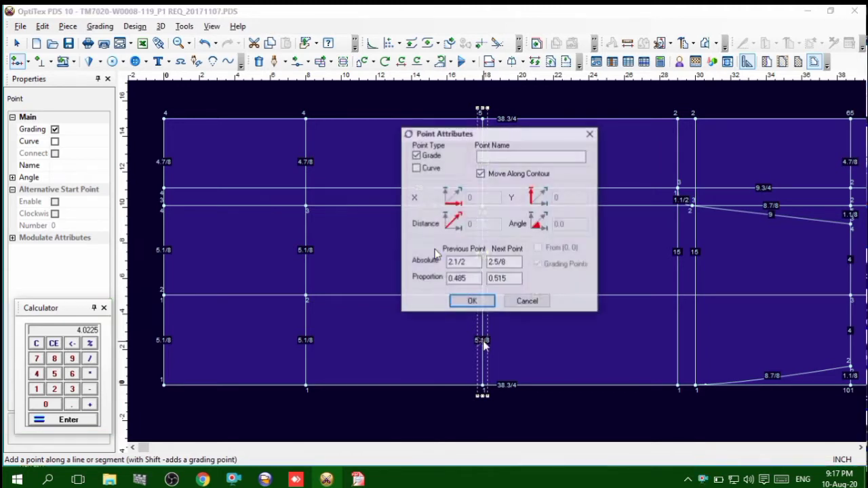
pyautogui.doubleClick(489, 262)
pyautogui.hotkey('ctrl', 'v')
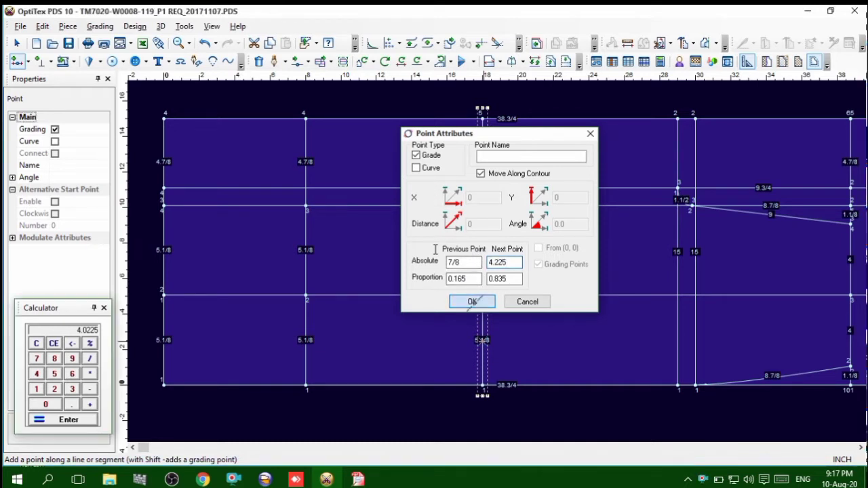
pyautogui.click(469, 302)
pyautogui.rightClick(519, 247)
pyautogui.moveTo(533, 249)
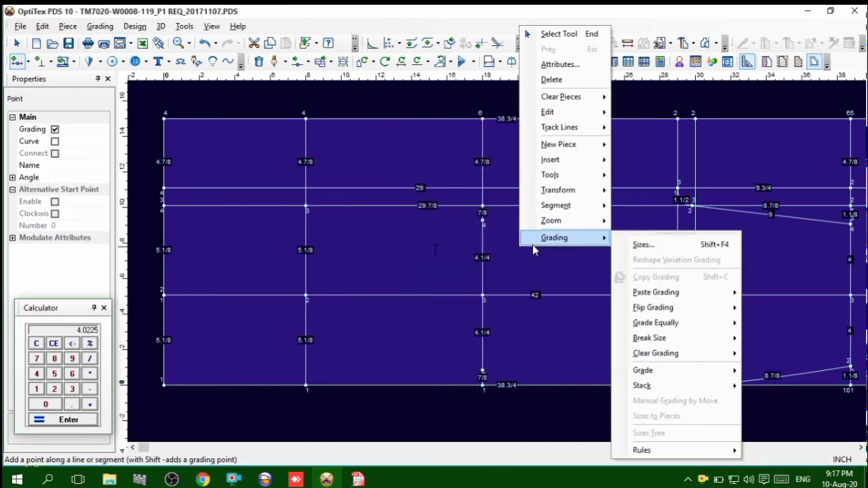
pyautogui.click(532, 33)
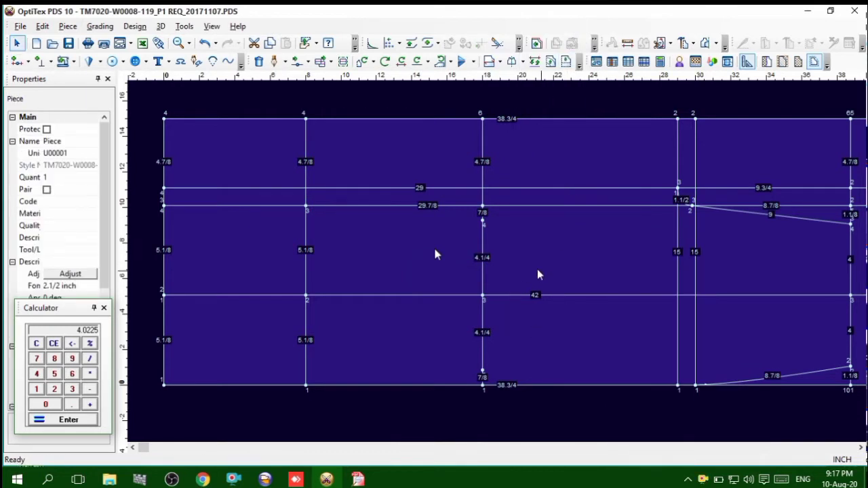
# Switch to the tech pack in Free PDF Reader and look up the size 32 calf circumference
pyautogui.scroll(2, 495, 269)
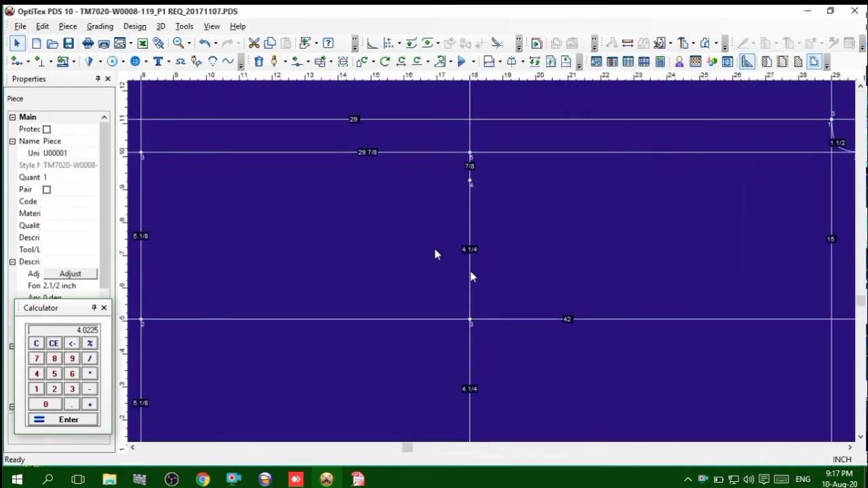
pyautogui.scroll(-3, 485, 256)
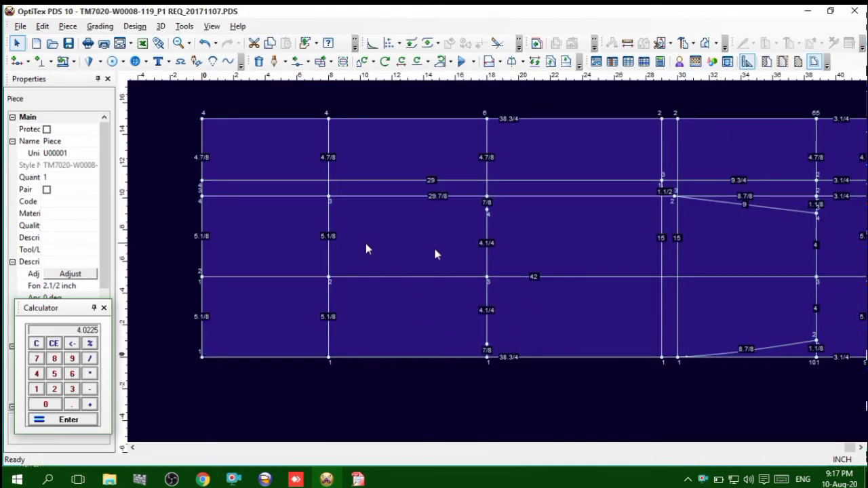
pyautogui.scroll(2, 500, 268)
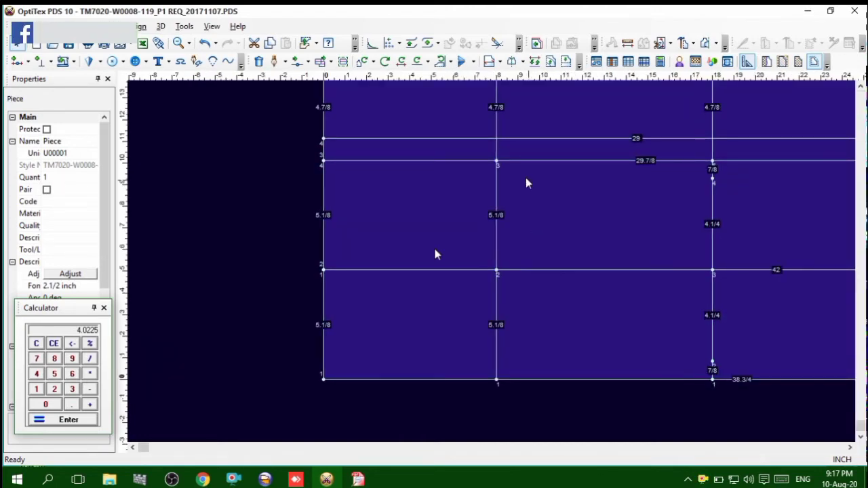
pyautogui.click(357, 479)
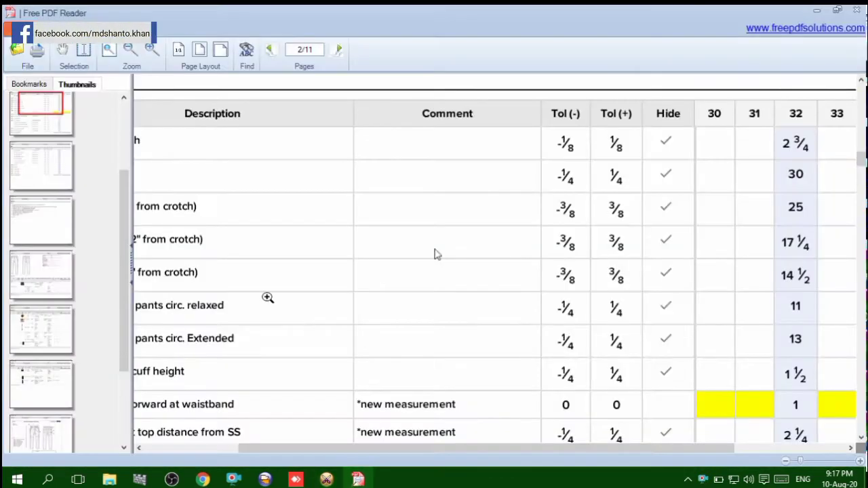
pyautogui.moveTo(257, 448); pyautogui.dragTo(203, 445)
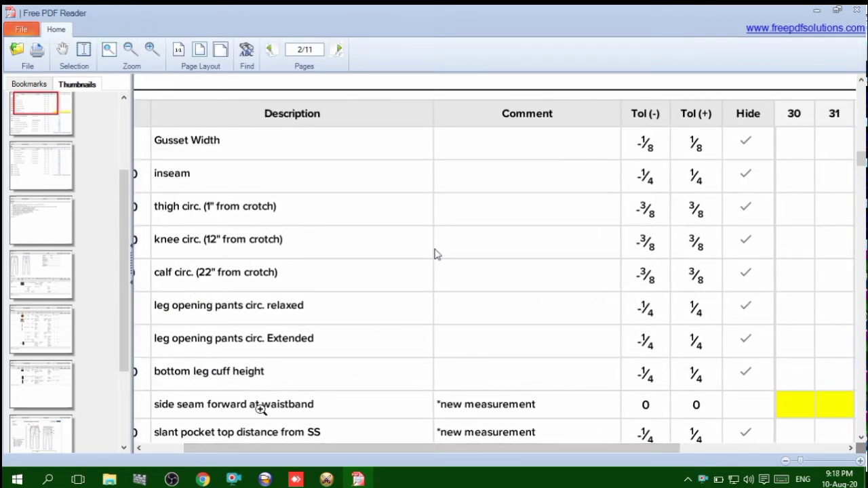
pyautogui.moveTo(276, 449); pyautogui.dragTo(326, 450)
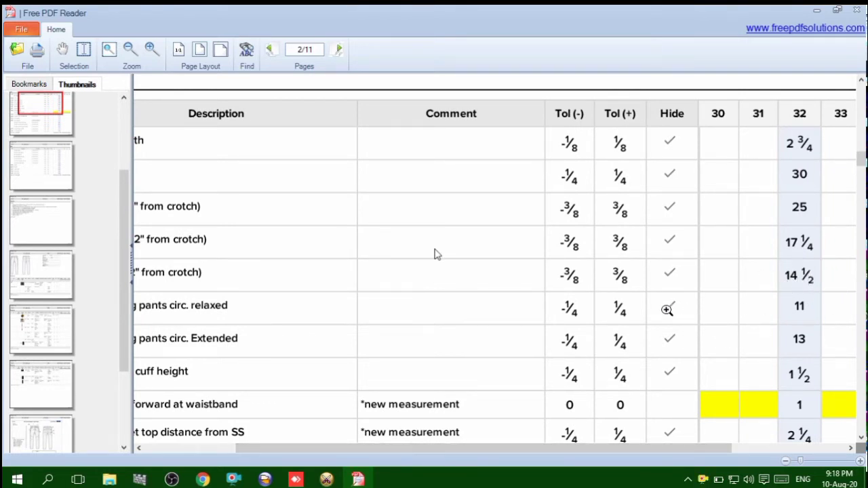
# Return to OptiTex PDS, clear the calculator and work out the calf point distance from 14.5 inches
pyautogui.click(327, 479)
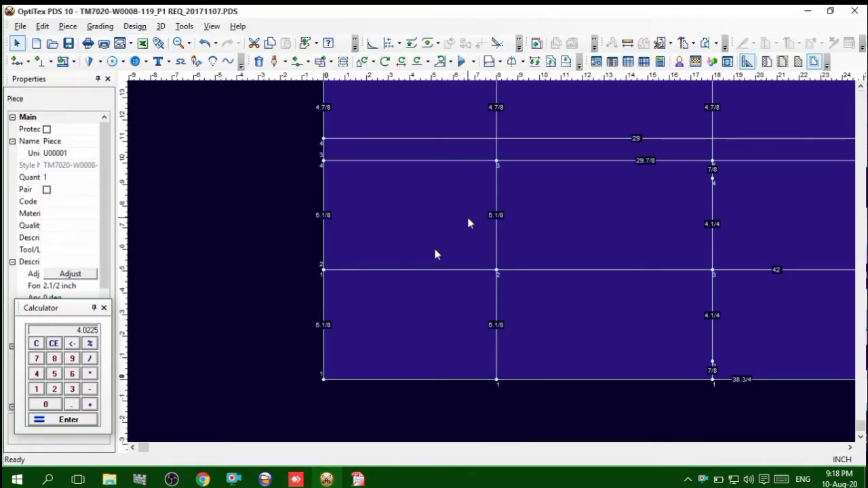
pyautogui.click(37, 344)
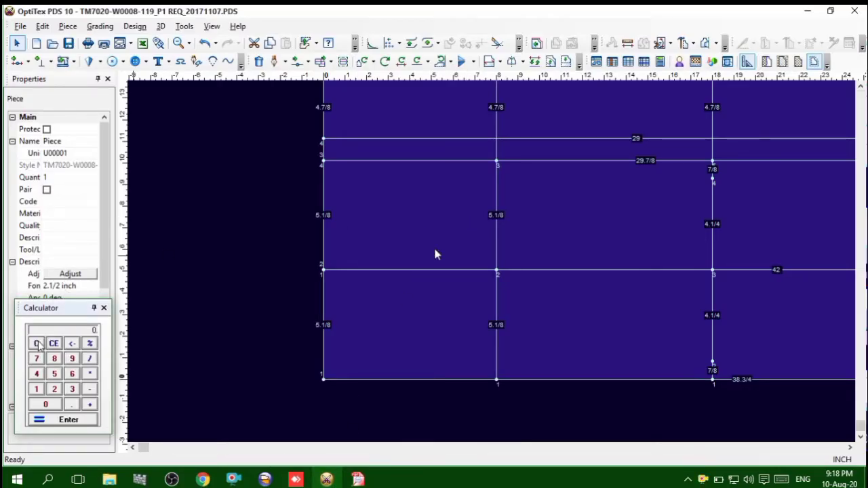
pyautogui.write('14.')
pyautogui.write('5')
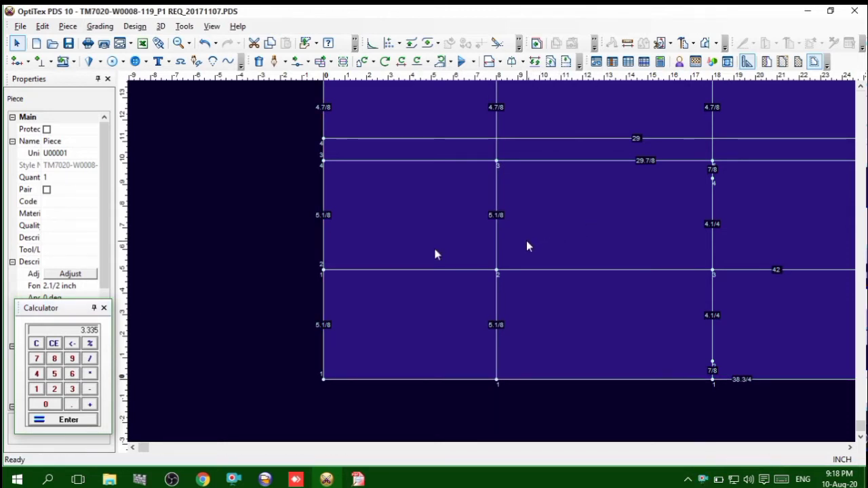
# Add a grading point on the calf line above the centre line, 3.335 inches from the previous point, and copy that distance
pyautogui.press('p')
pyautogui.click(497, 250)
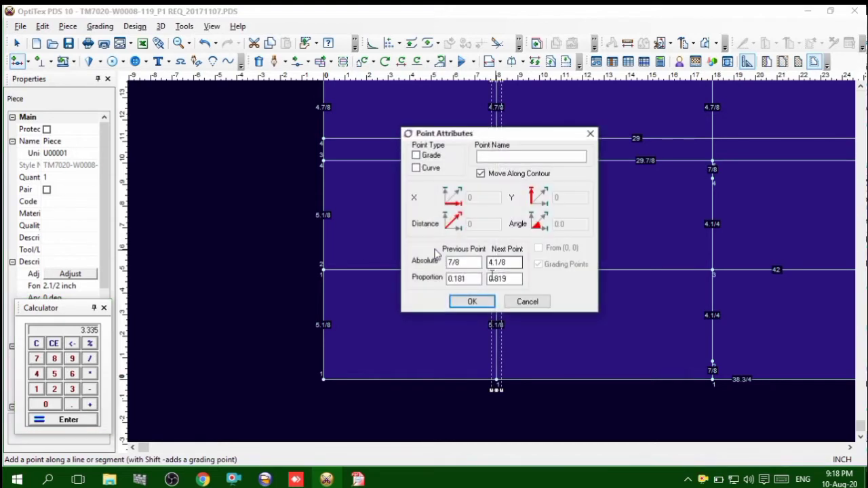
pyautogui.doubleClick(475, 263)
pyautogui.write('3.335')
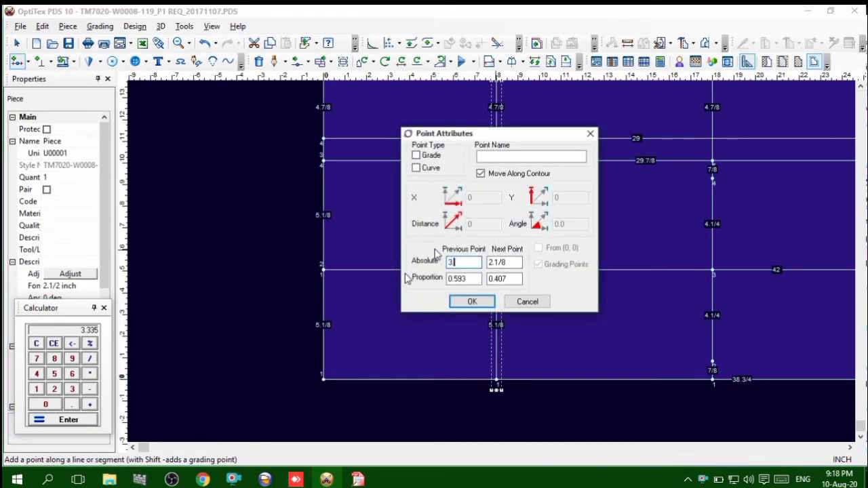
pyautogui.click(418, 157)
pyautogui.moveTo(473, 261); pyautogui.dragTo(406, 265)
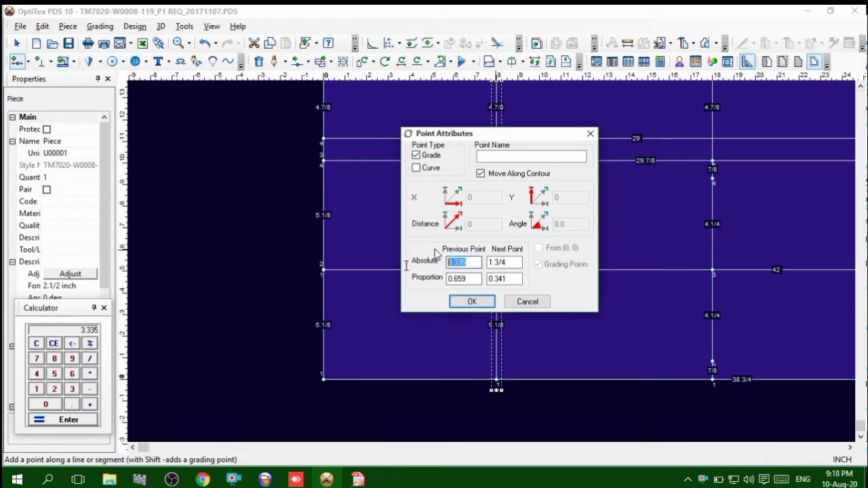
pyautogui.hotkey('ctrl', 'c')
pyautogui.click(472, 301)
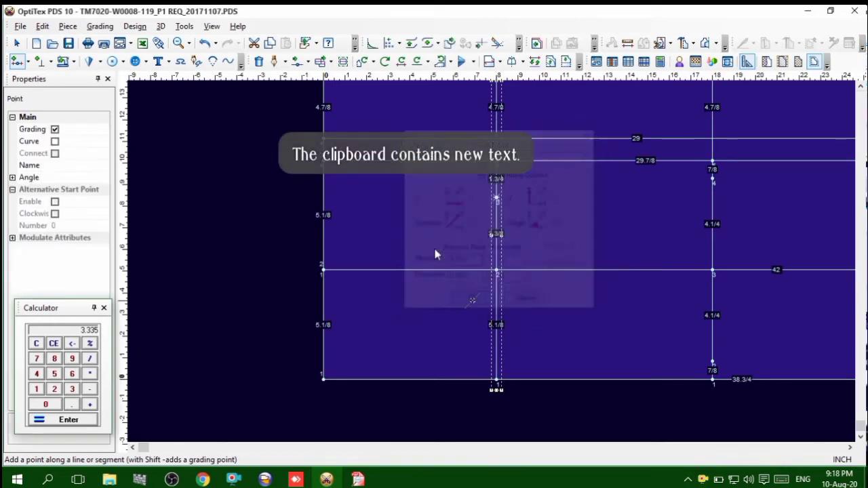
# Add a matching grading point on the calf line below the centre line, 3.335 inches from the next point, and end point placement
pyautogui.click(497, 310)
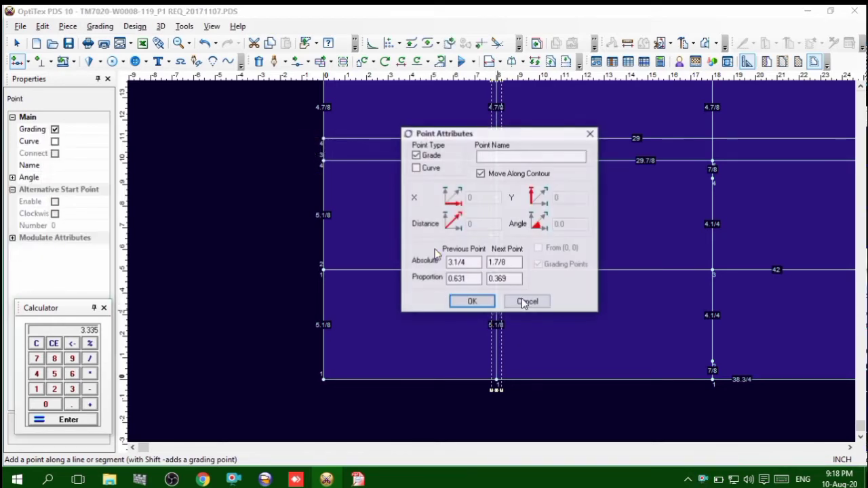
pyautogui.moveTo(511, 263); pyautogui.dragTo(460, 263)
pyautogui.hotkey('ctrl', 'v')
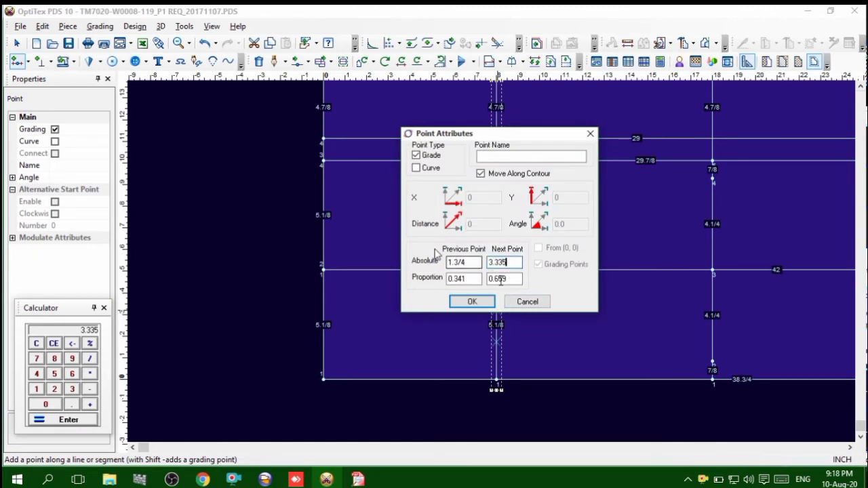
pyautogui.click(472, 301)
pyautogui.rightClick(561, 216)
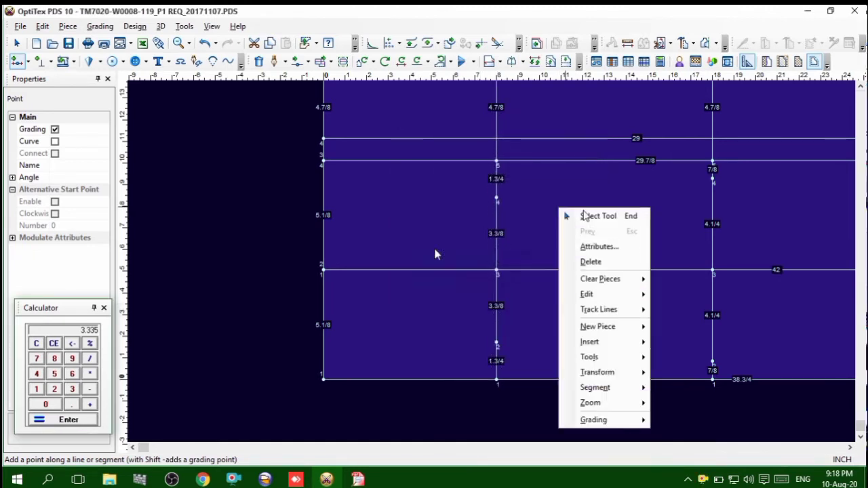
pyautogui.click(597, 216)
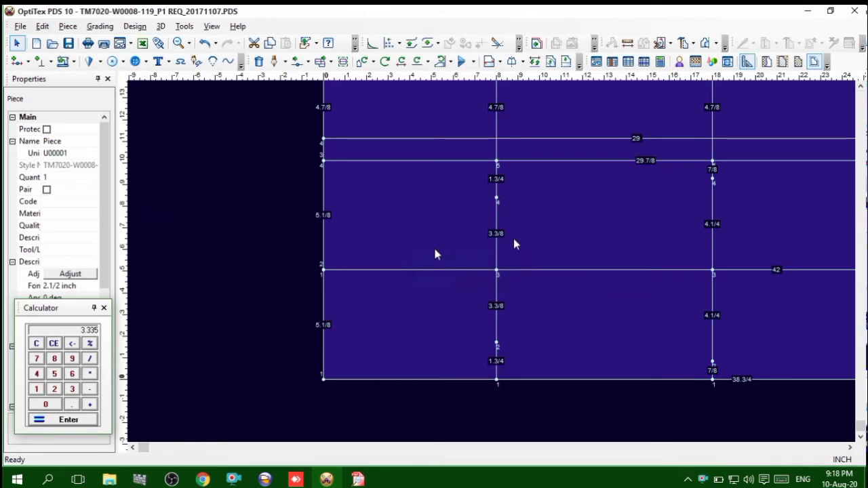
# Switch to the tech pack in Free PDF Reader and look up the size 32 leg opening measurements
pyautogui.scroll(-3, 574, 278)
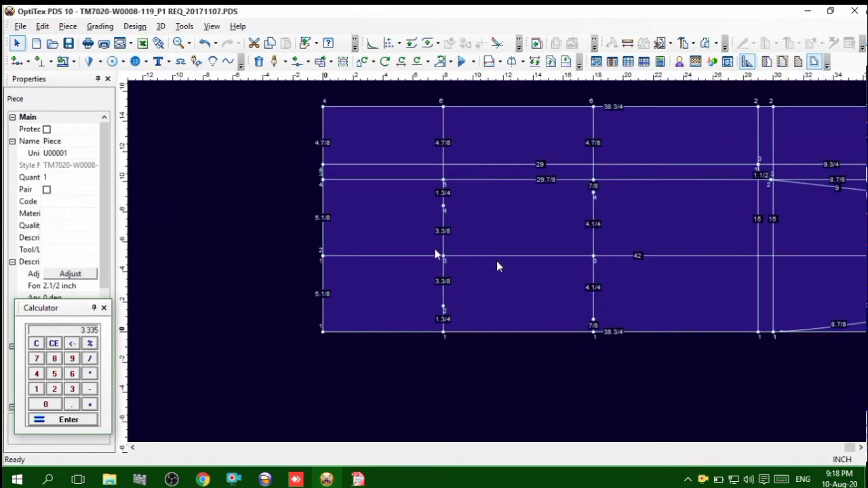
pyautogui.scroll(2, 496, 260)
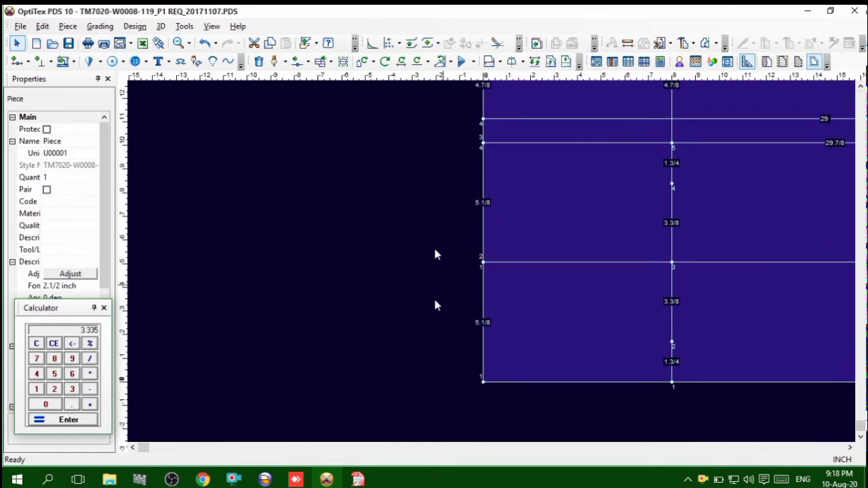
pyautogui.click(361, 477)
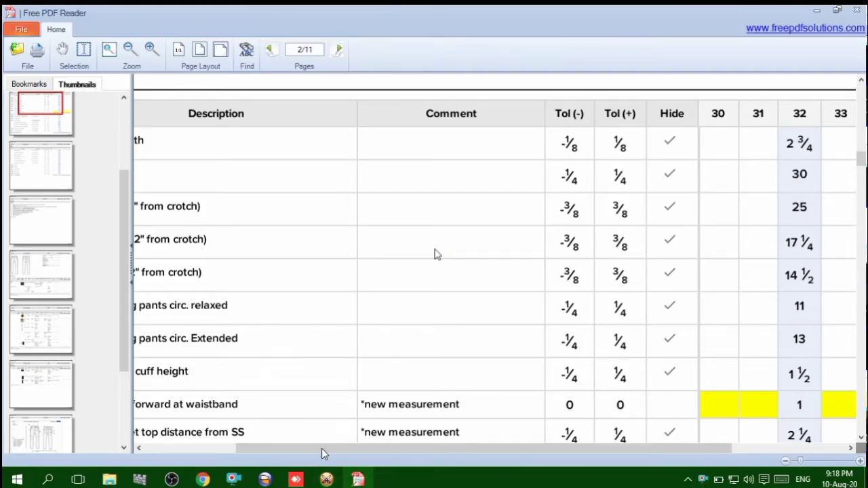
pyautogui.moveTo(321, 449); pyautogui.dragTo(239, 450)
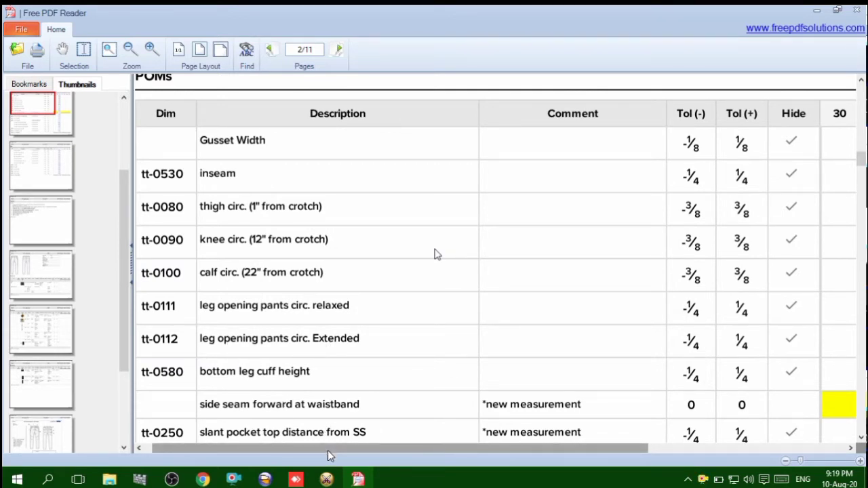
pyautogui.moveTo(327, 450); pyautogui.dragTo(528, 450)
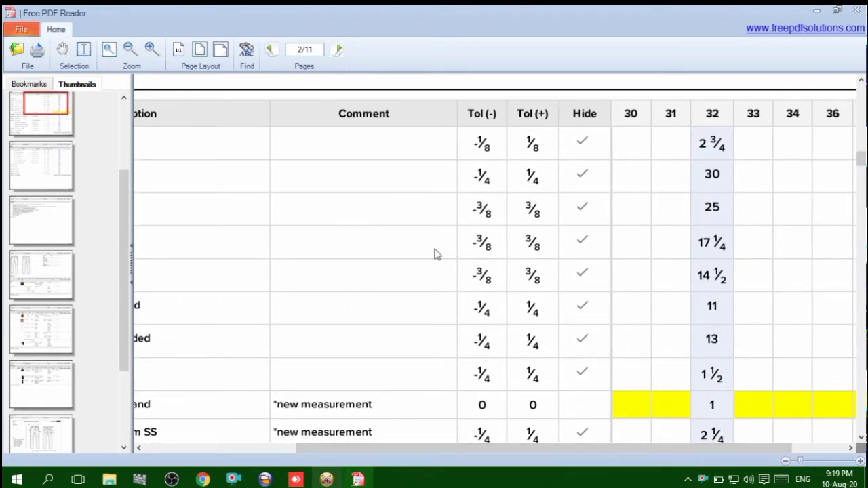
# Return to OptiTex PDS, clear the calculator and work out the leg opening point distance
pyautogui.click(338, 479)
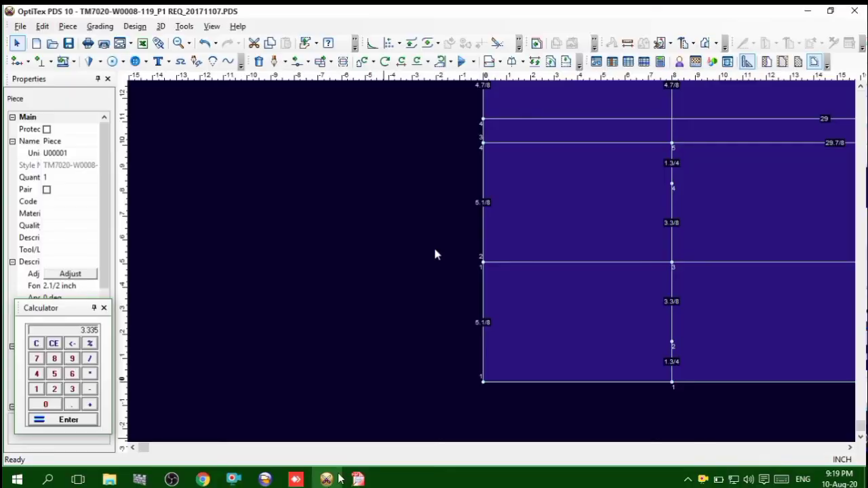
pyautogui.click(34, 345)
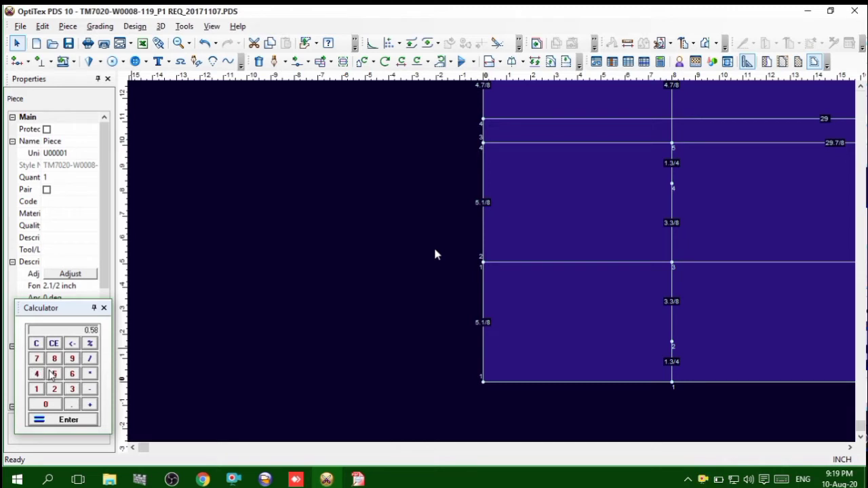
pyautogui.write('.96')
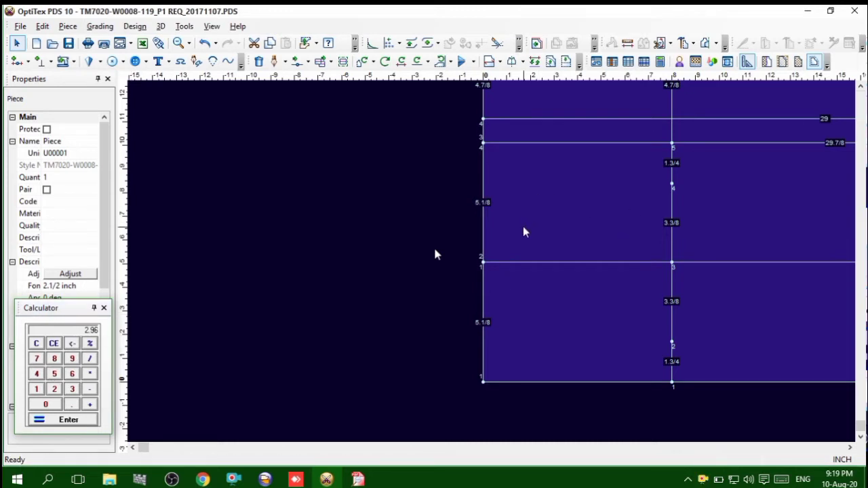
pyautogui.write('o')
# Add a grading point on the leg opening line above the centre line, 3 inches from the previous point
pyautogui.click(487, 242)
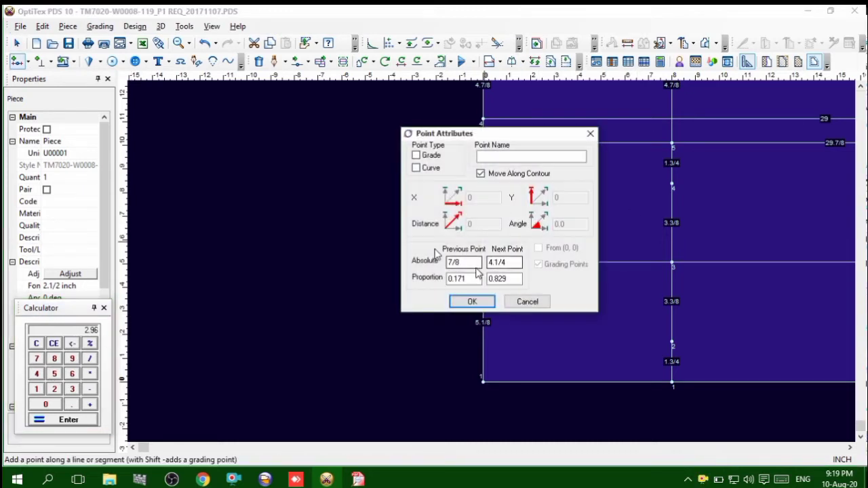
pyautogui.write('3')
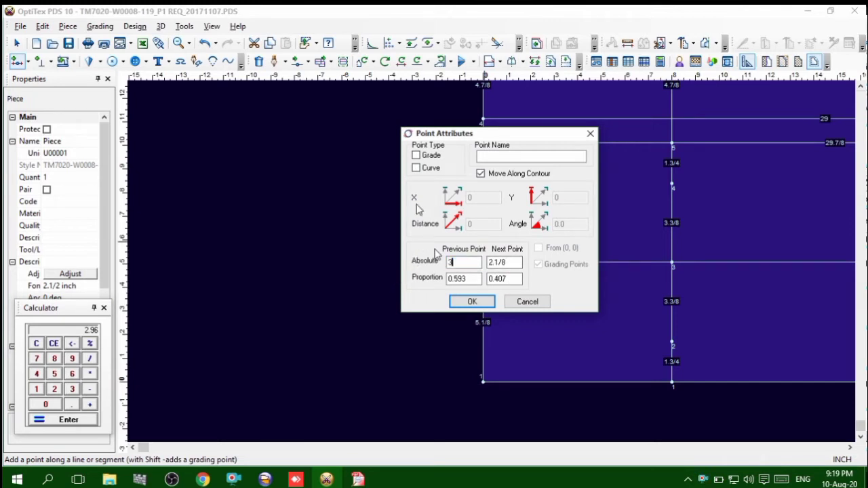
pyautogui.click(416, 155)
pyautogui.press('Return')
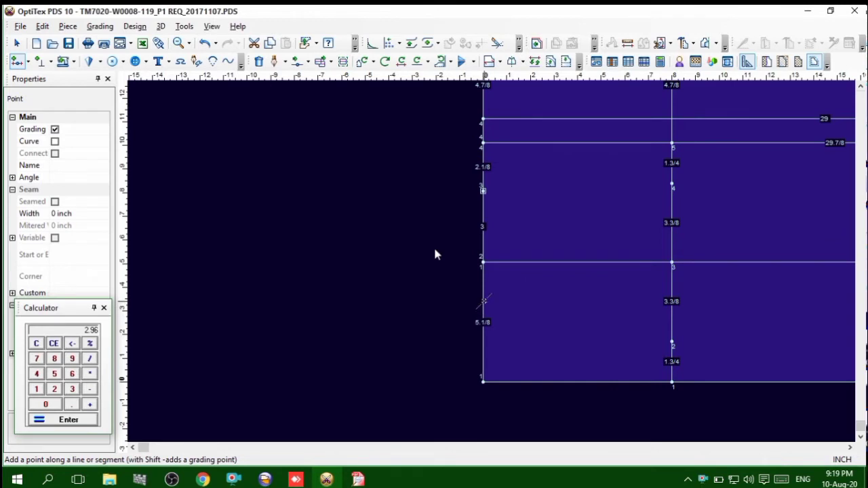
# Add a matching grading point on the leg opening line below the centre line, 3 inches from the next point, and end point placement
pyautogui.click(483, 301)
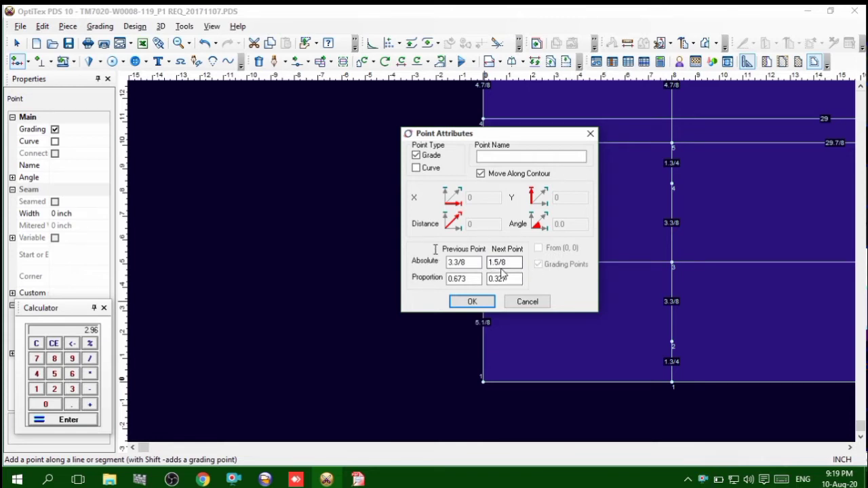
pyautogui.moveTo(514, 266); pyautogui.dragTo(484, 266)
pyautogui.write('2.1/8')
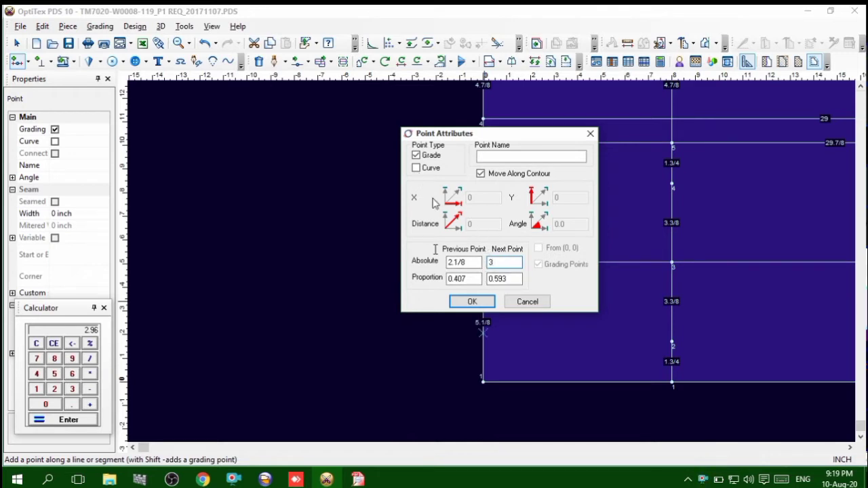
pyautogui.click(474, 303)
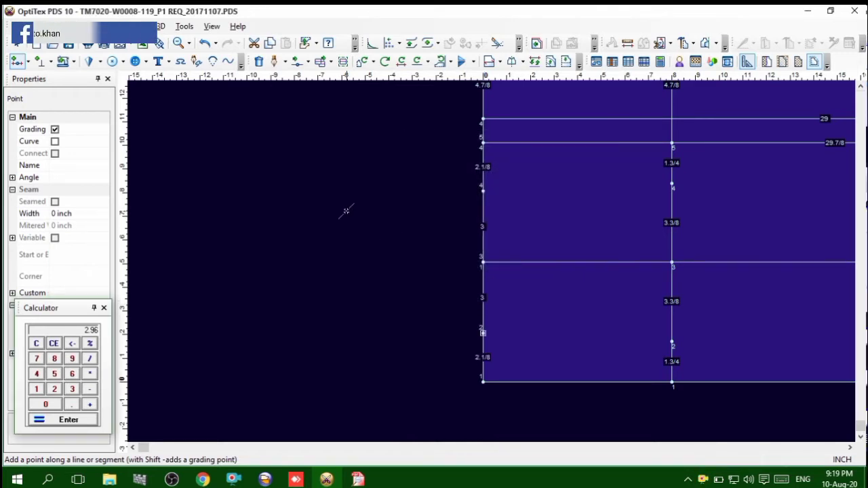
pyautogui.rightClick(346, 211)
pyautogui.click(360, 222)
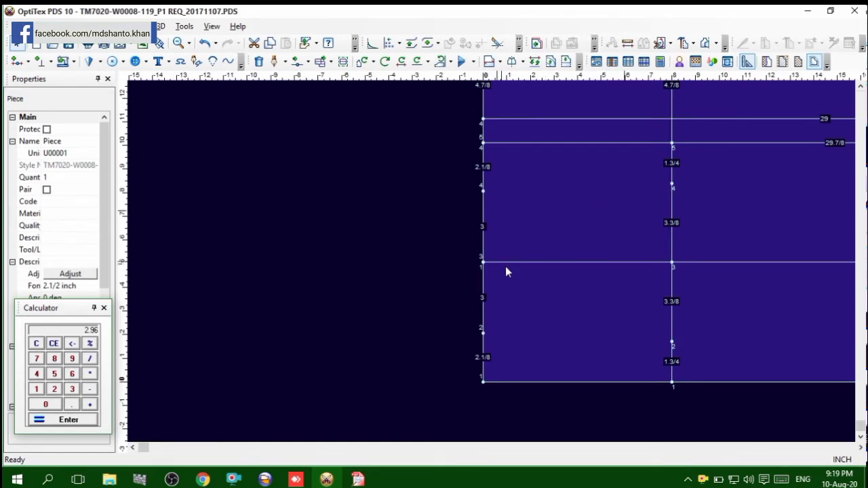
# Draft a curved upper leg contour from the leg opening point through the calf and knee points to the end of the 29-inch horizontal line
pyautogui.scroll(-2, 506, 272)
pyautogui.scroll(4, 519, 274)
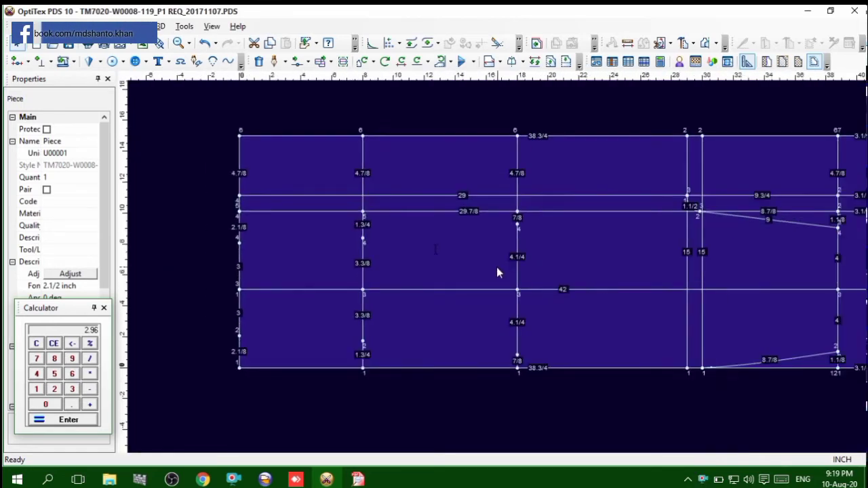
pyautogui.scroll(-1, 498, 270)
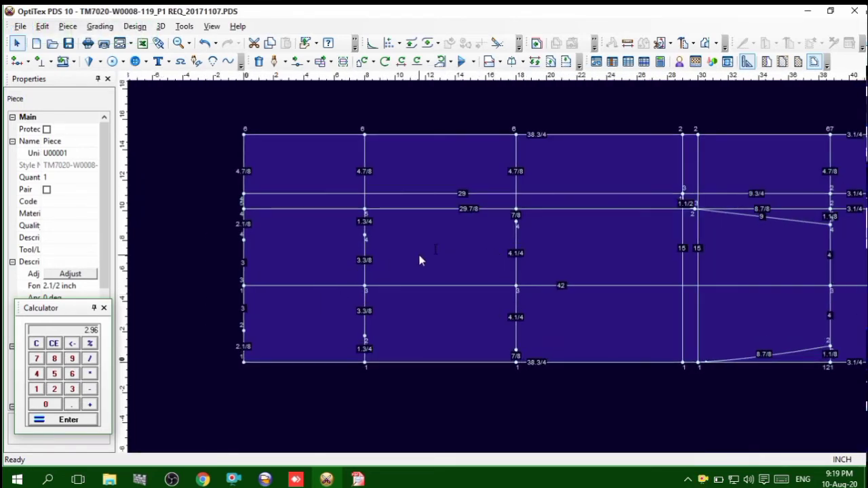
pyautogui.click(278, 66)
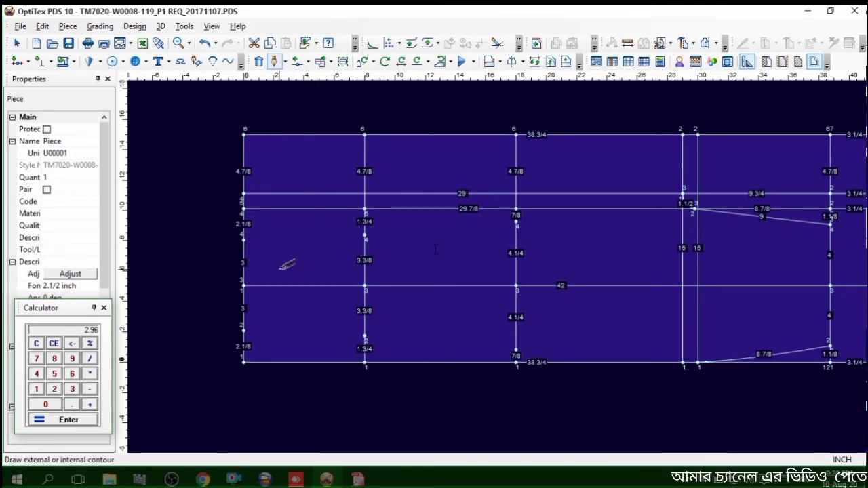
pyautogui.click(243, 238)
pyautogui.click(411, 314)
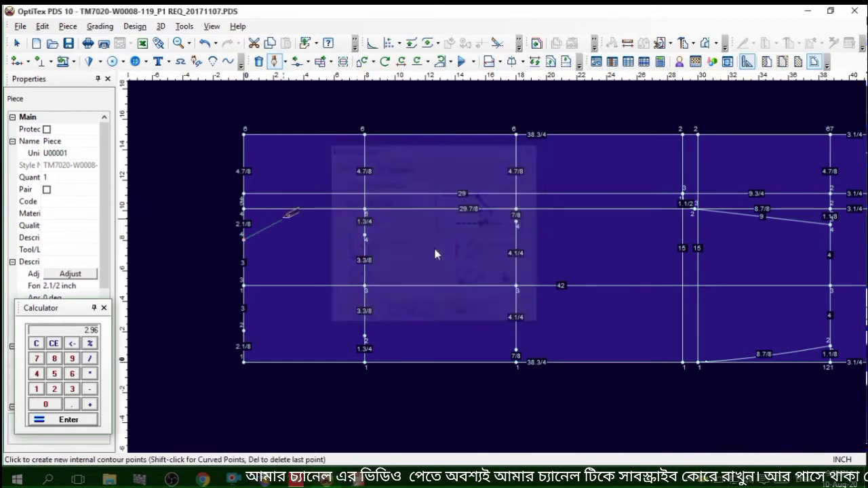
pyautogui.click(366, 235)
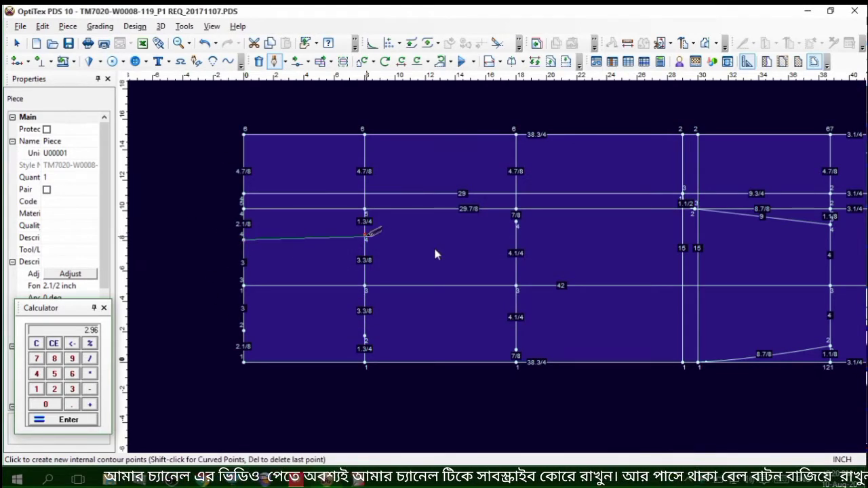
pyautogui.click(436, 254)
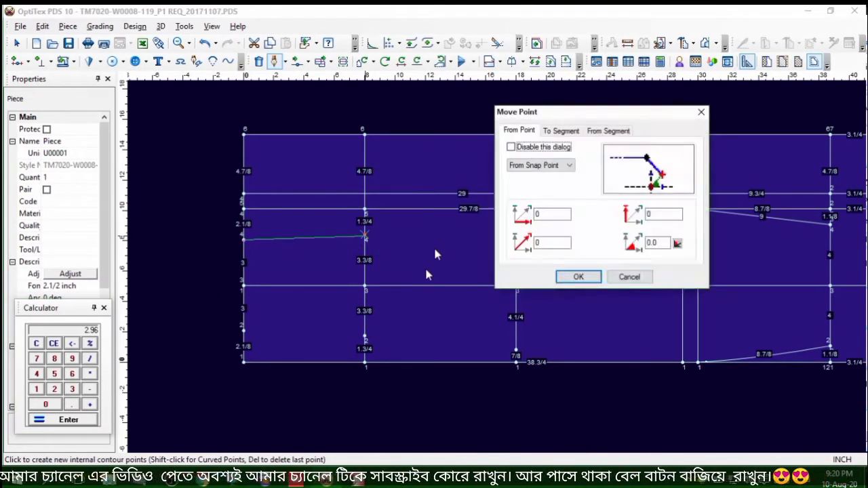
pyautogui.click(576, 277)
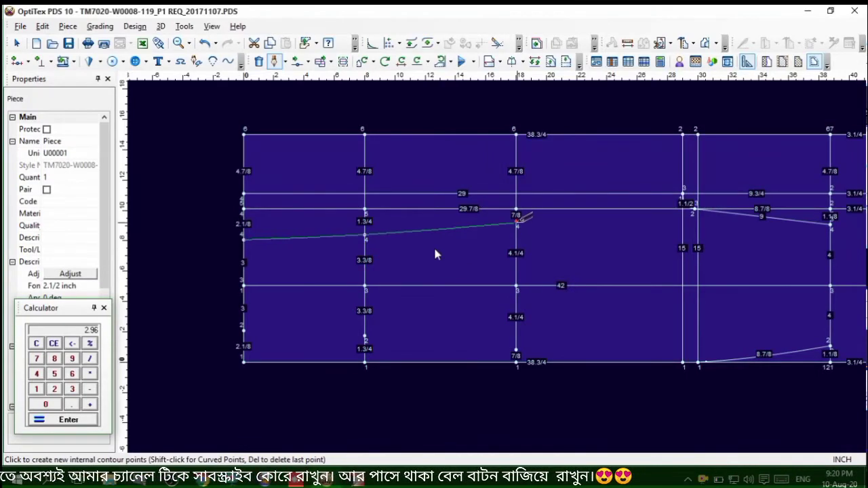
pyautogui.click(517, 222)
pyautogui.click(579, 278)
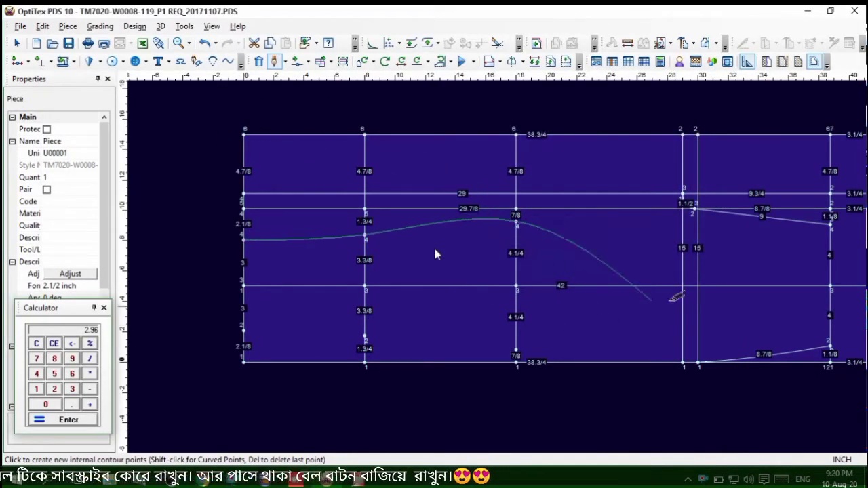
pyautogui.click(683, 195)
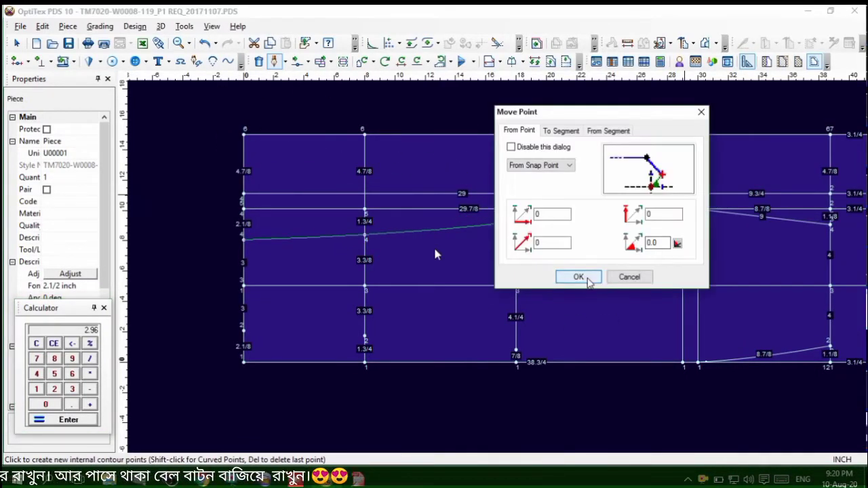
pyautogui.click(572, 277)
pyautogui.rightClick(665, 103)
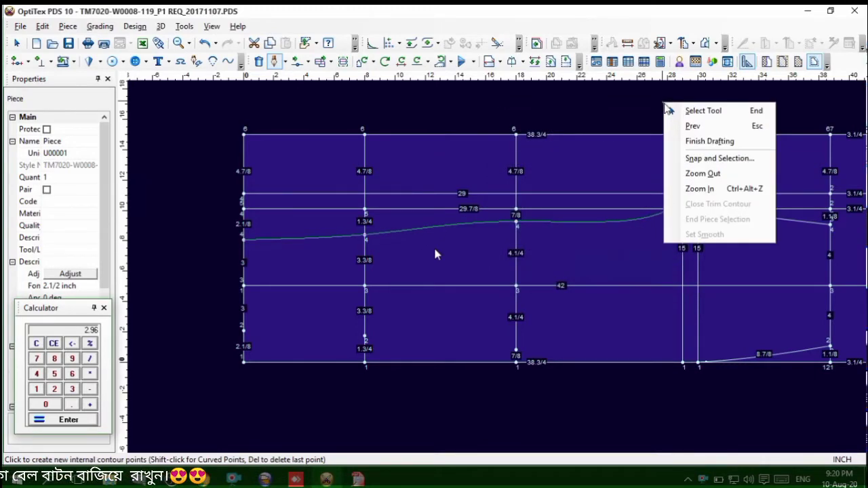
pyautogui.click(699, 141)
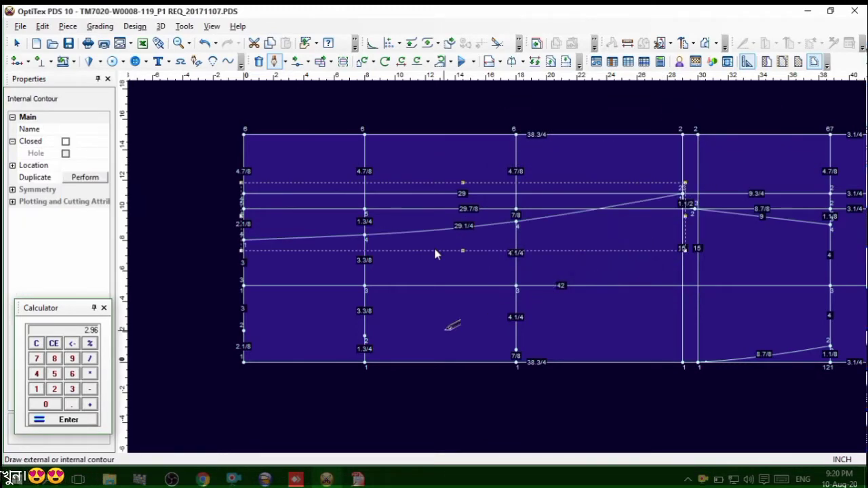
# Draft a curved lower leg contour from the leg opening point through the calf and knee points to the lower end of the 30-inch vertical line
pyautogui.scroll(2, 436, 253)
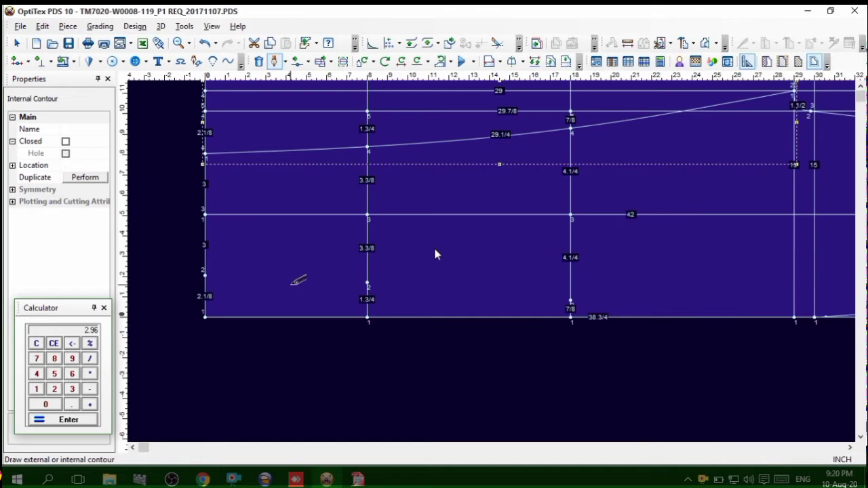
pyautogui.click(205, 274)
pyautogui.click(411, 314)
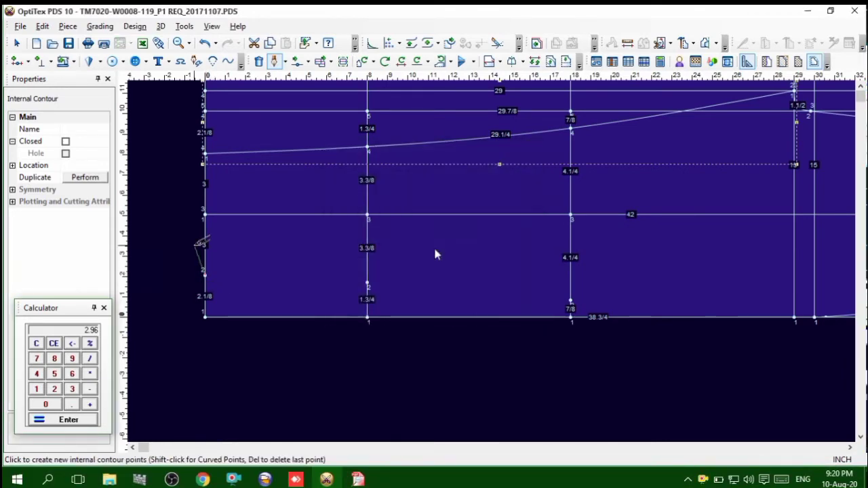
pyautogui.click(570, 299)
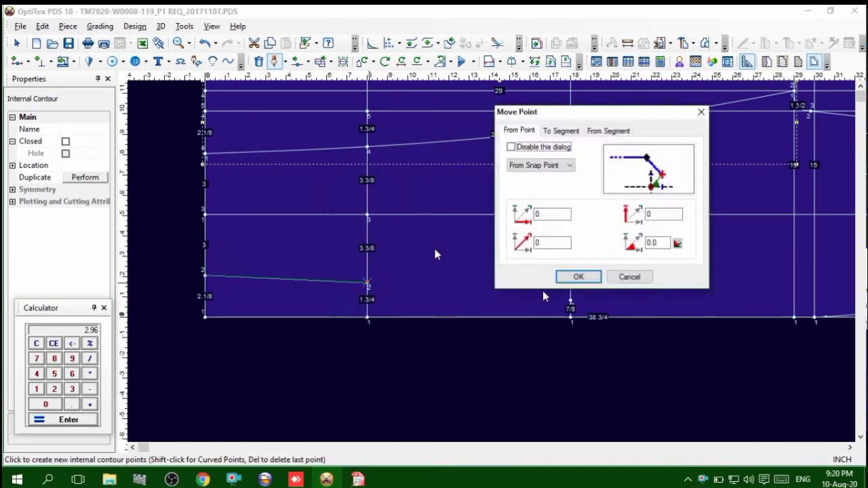
pyautogui.click(577, 275)
pyautogui.click(572, 299)
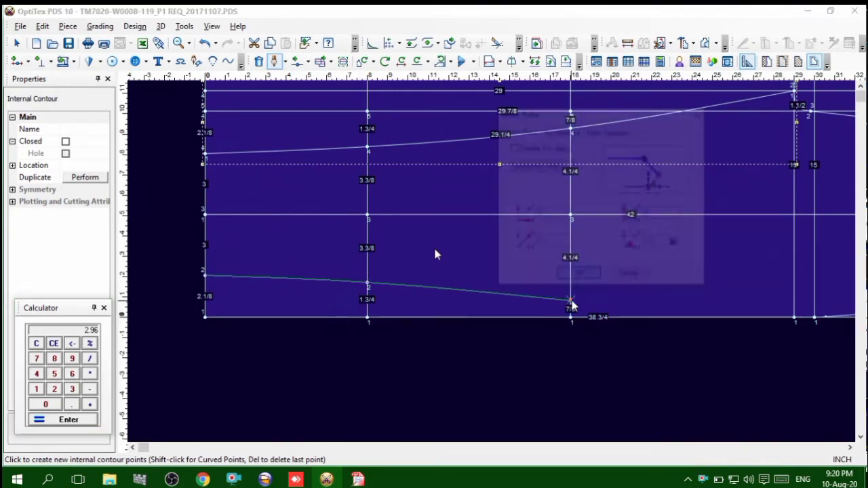
pyautogui.click(576, 277)
pyautogui.scroll(1, 786, 302)
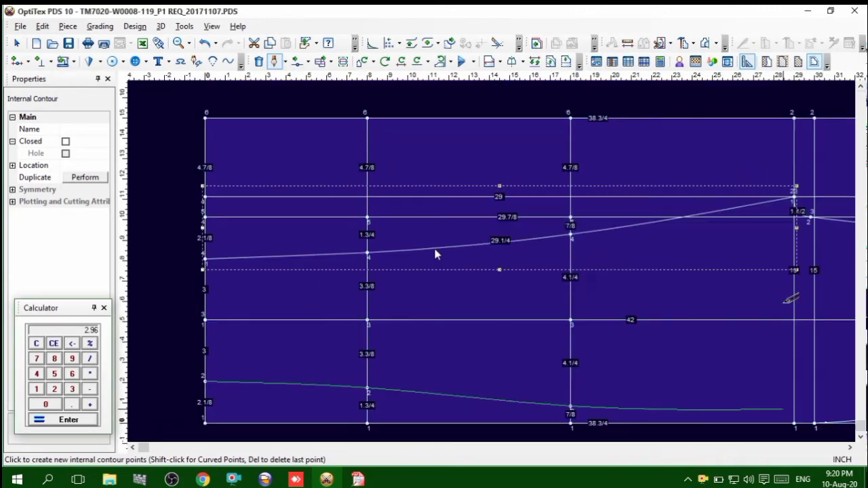
pyautogui.keyDown('ctrl'); pyautogui.scroll(1, 801, 332); pyautogui.keyUp('ctrl')
pyautogui.keyDown('ctrl'); pyautogui.scroll(2, 502, 379); pyautogui.keyUp('ctrl')
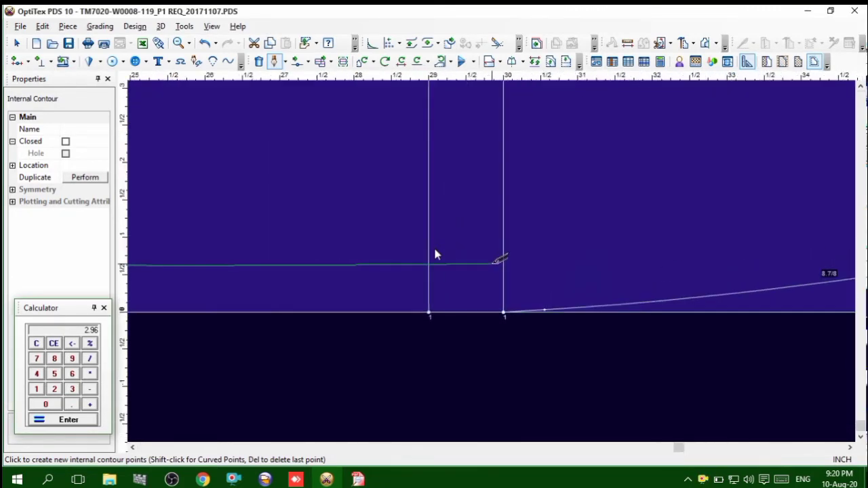
pyautogui.click(503, 312)
pyautogui.click(578, 276)
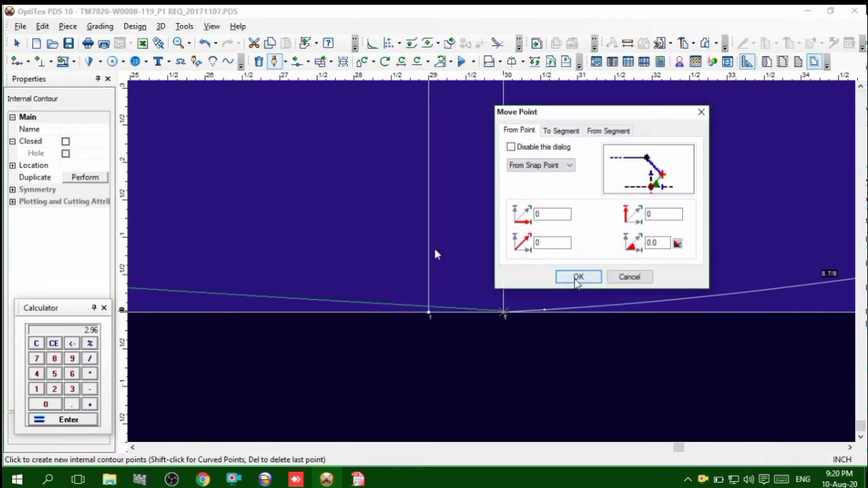
pyautogui.rightClick(352, 188)
pyautogui.click(388, 226)
pyautogui.rightClick(340, 197)
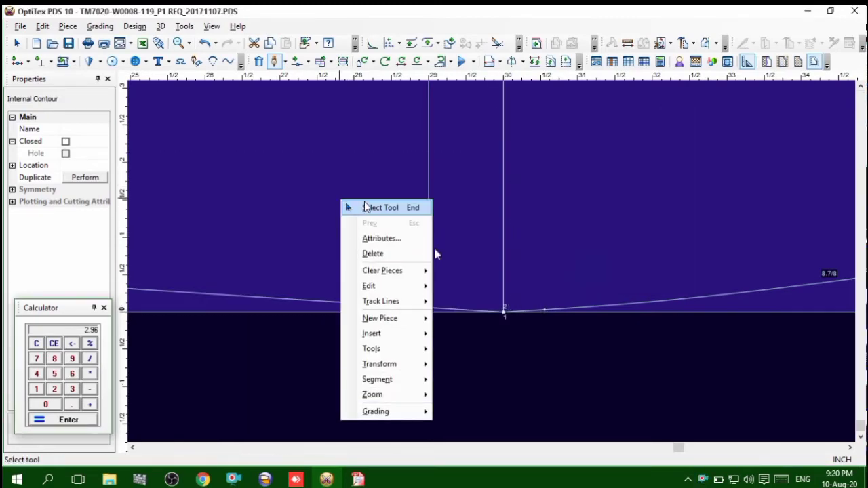
pyautogui.click(366, 204)
# Add a curve point on the lower leg contour near the 28-inch position and move it slightly down towards the piece's lower edge
pyautogui.keyDown('ctrl'); pyautogui.scroll(-3, 490, 264); pyautogui.keyUp('ctrl')
pyautogui.keyDown('ctrl'); pyautogui.scroll(-2, 490, 266); pyautogui.keyUp('ctrl')
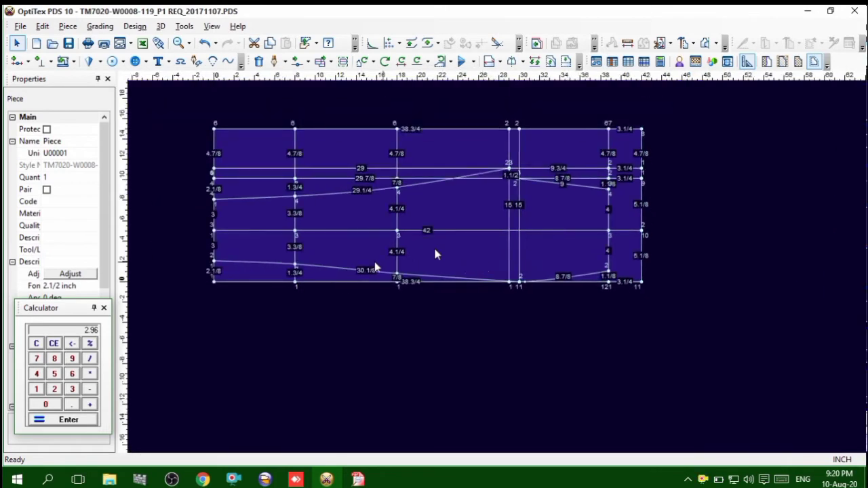
pyautogui.keyDown('ctrl'); pyautogui.scroll(2, 499, 273); pyautogui.keyUp('ctrl')
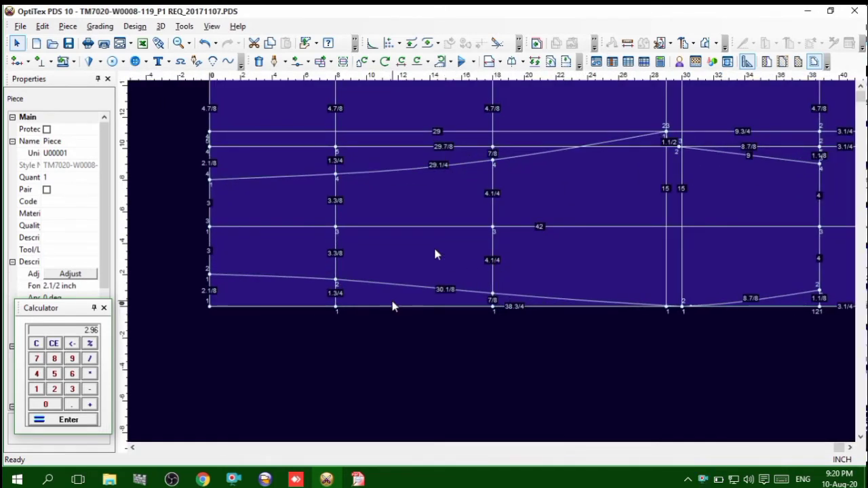
pyautogui.keyDown('ctrl'); pyautogui.scroll(5, 493, 266); pyautogui.keyUp('ctrl')
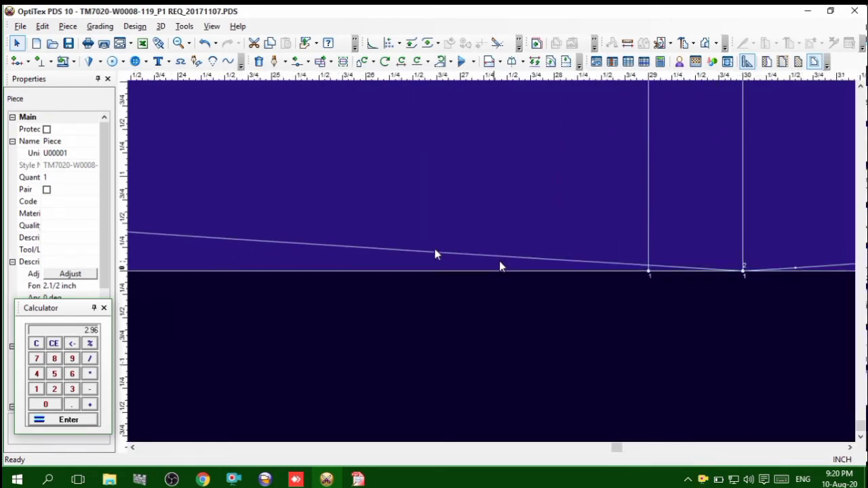
pyautogui.press('m')
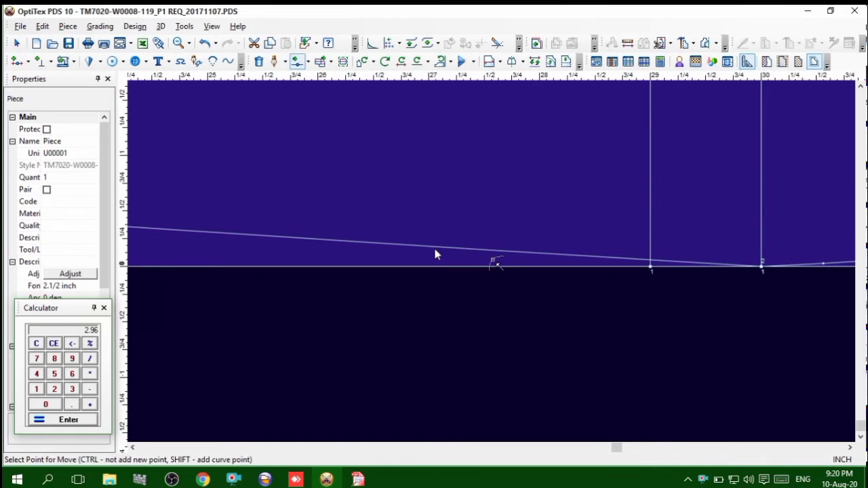
pyautogui.click(533, 255)
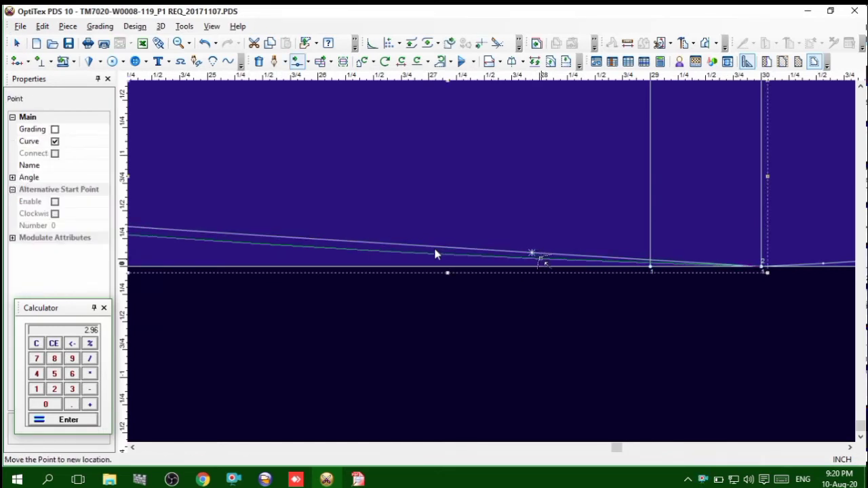
pyautogui.press('Return')
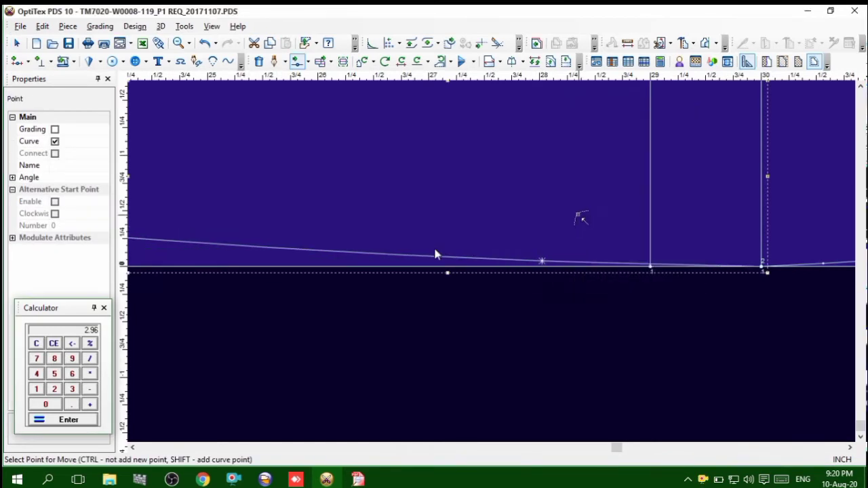
pyautogui.scroll(-3, 435, 255)
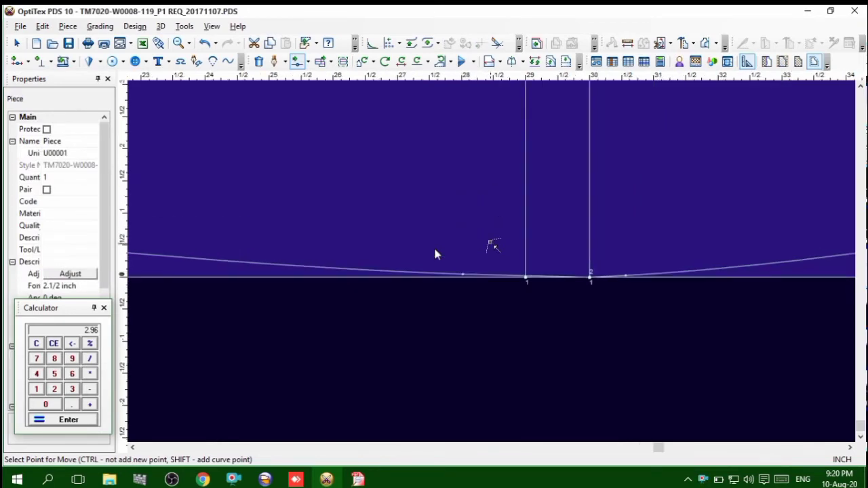
# Add a curve point on the lower leg contour near the 21-inch position and move it up 1/8 inch
pyautogui.scroll(2, 435, 254)
pyautogui.scroll(1, 435, 255)
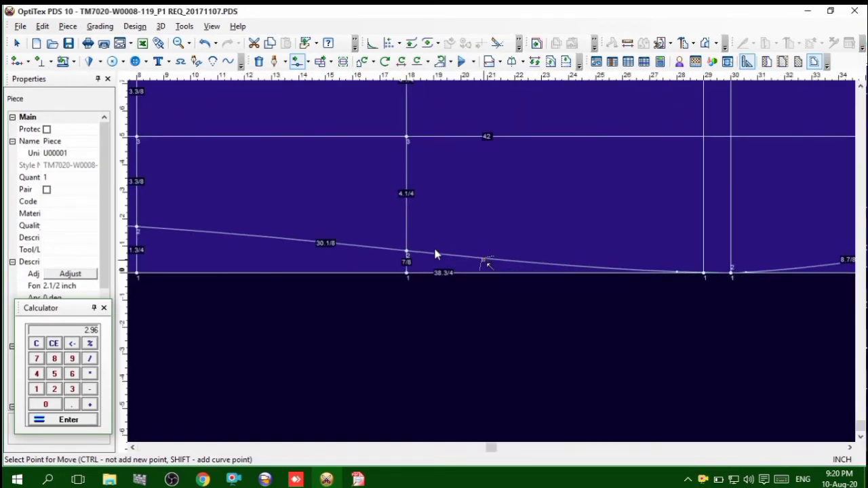
pyautogui.click(435, 254)
pyautogui.click(435, 254)
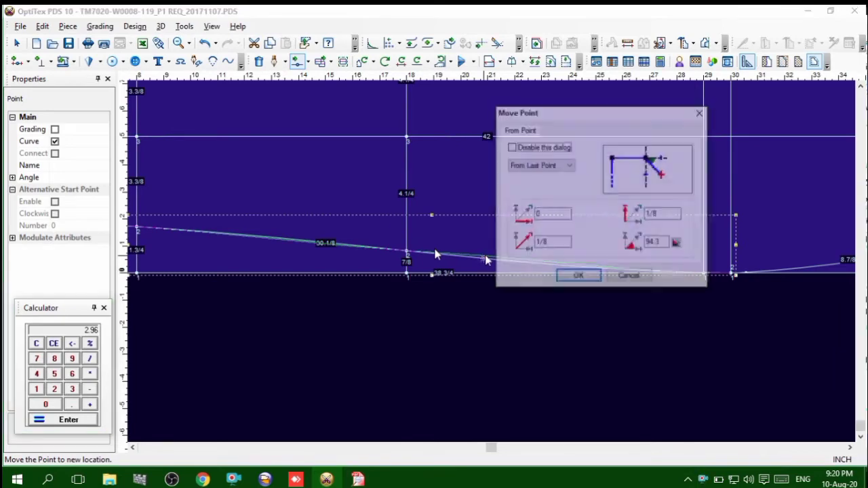
pyautogui.click(570, 278)
pyautogui.scroll(-2, 435, 254)
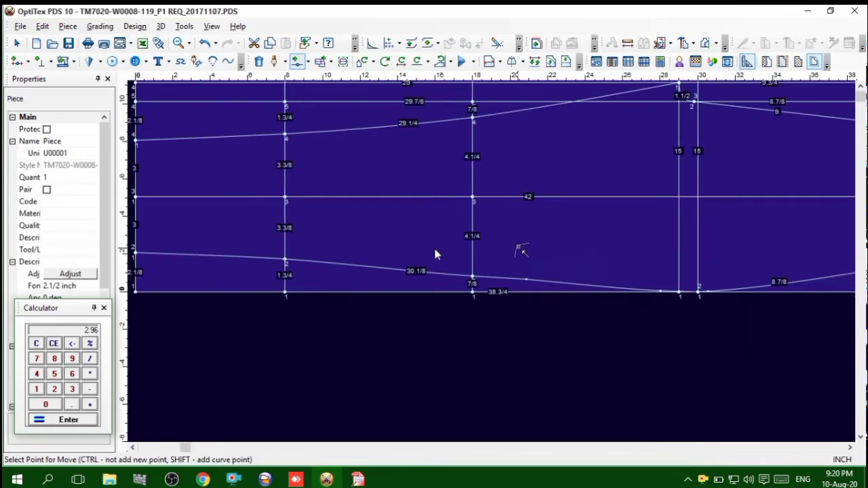
# Move the curve point near the 21-inch position on the lower leg contour 1/4 inch towards the leg opening
pyautogui.scroll(1, 435, 253)
pyautogui.click(502, 304)
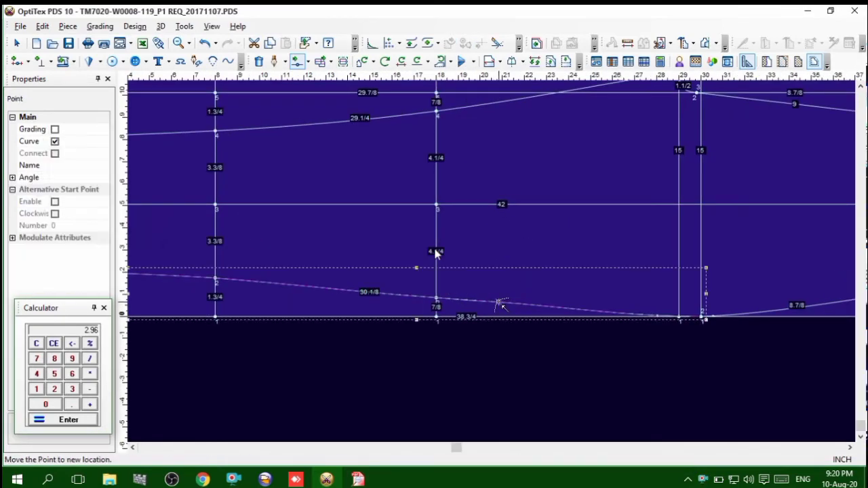
pyautogui.click(496, 305)
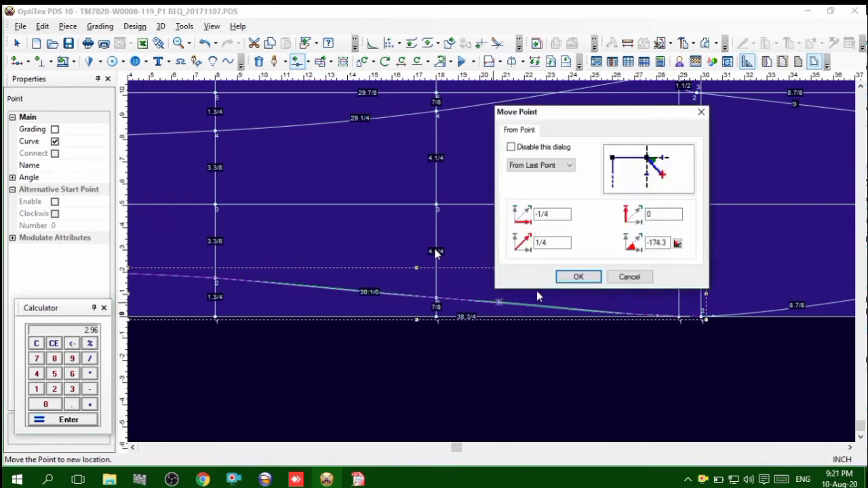
pyautogui.click(575, 275)
pyautogui.scroll(-1, 494, 270)
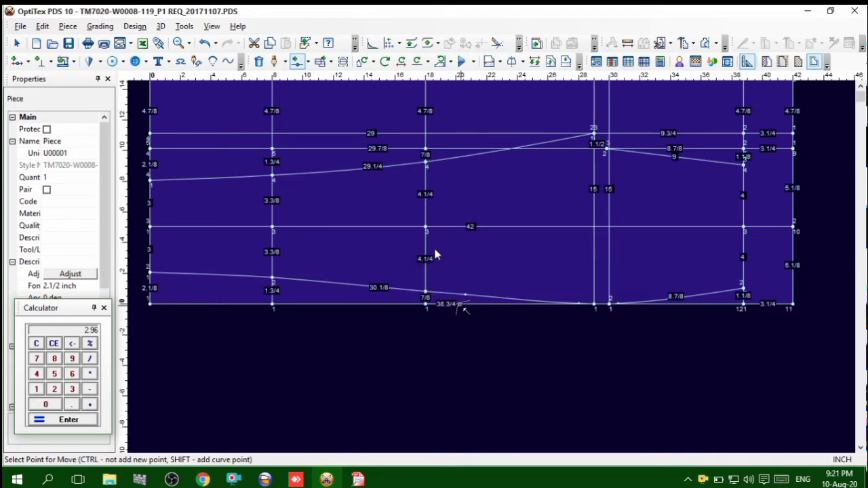
pyautogui.scroll(2, 436, 254)
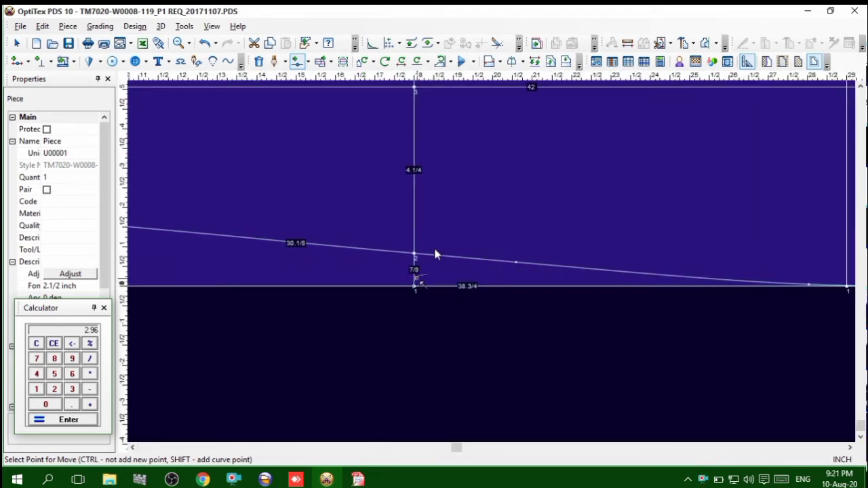
pyautogui.scroll(-3, 436, 254)
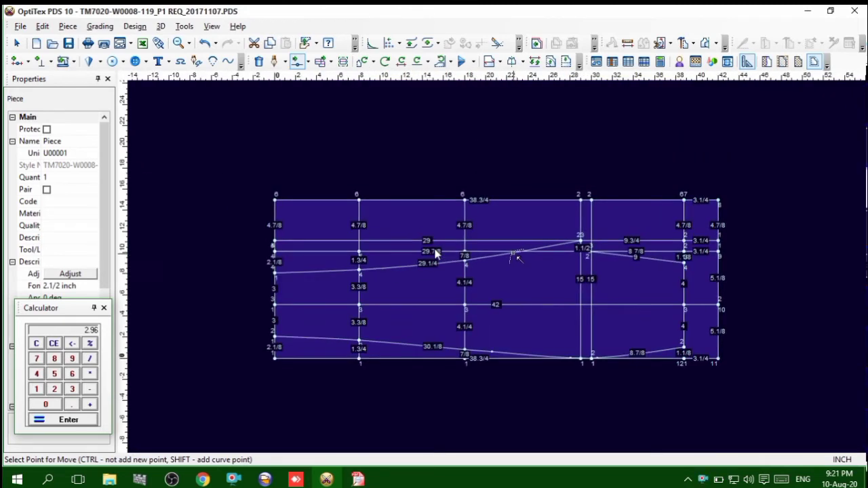
# Add a curve point on the upper leg contour near the 24-inch position and snap it onto the 29 7/8-inch horizontal line
pyautogui.scroll(1, 435, 255)
pyautogui.click(491, 269)
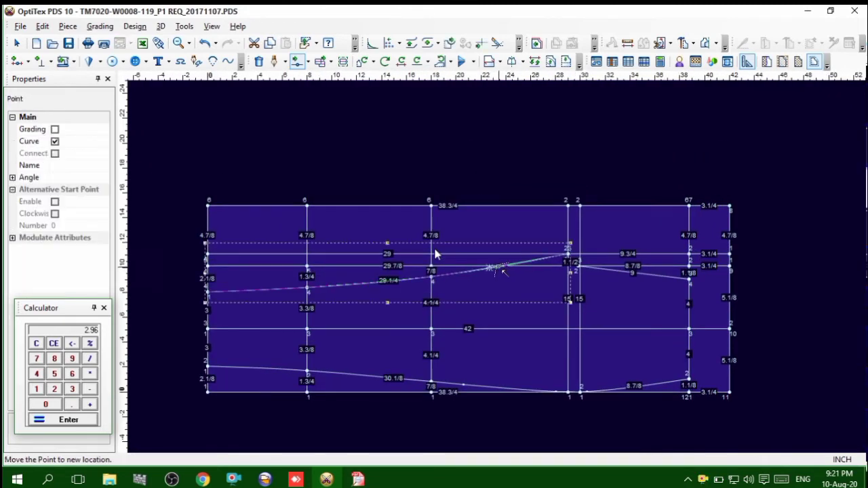
pyautogui.click(505, 271)
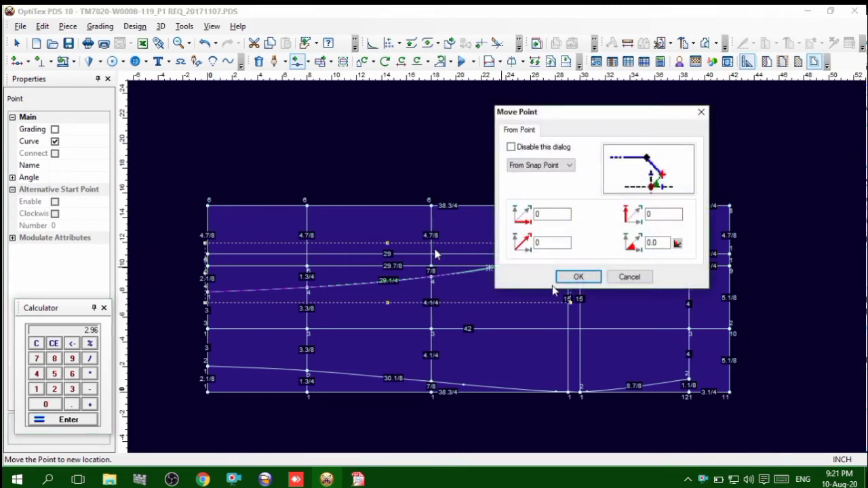
pyautogui.click(577, 278)
pyautogui.scroll(3, 527, 285)
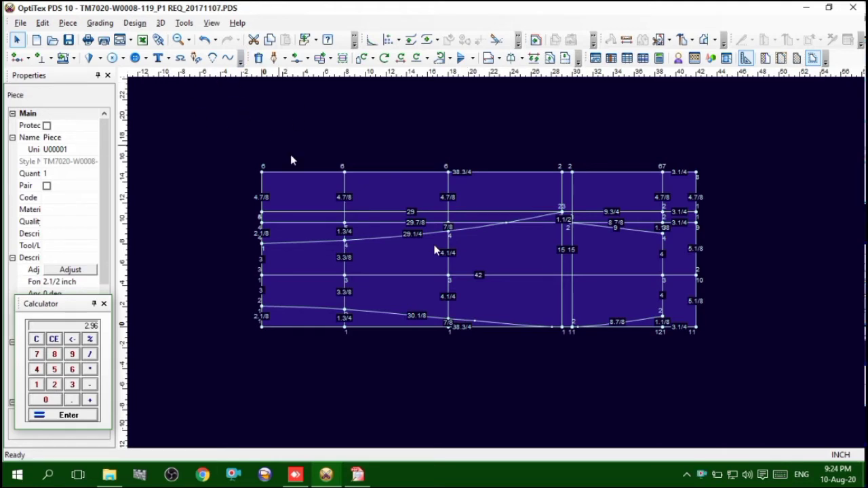
# Switch to the tech pack in Free PDF Reader and look up the size 32 front and back rise measurements under the WB seam
pyautogui.scroll(3, 506, 258)
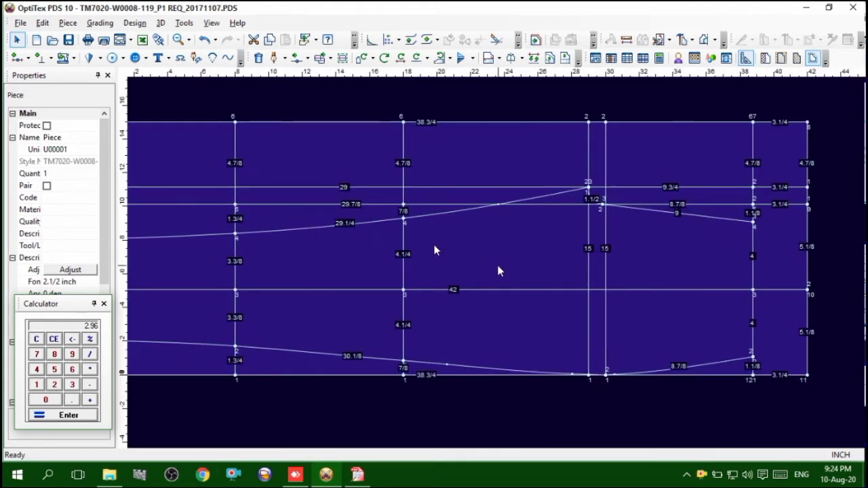
pyautogui.scroll(-1, 497, 264)
pyautogui.scroll(1, 496, 268)
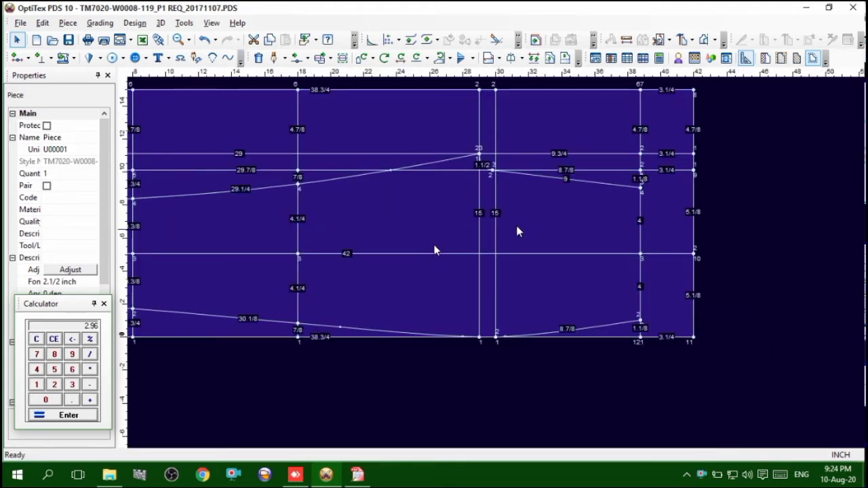
pyautogui.scroll(2, 492, 263)
pyautogui.moveTo(360, 476)
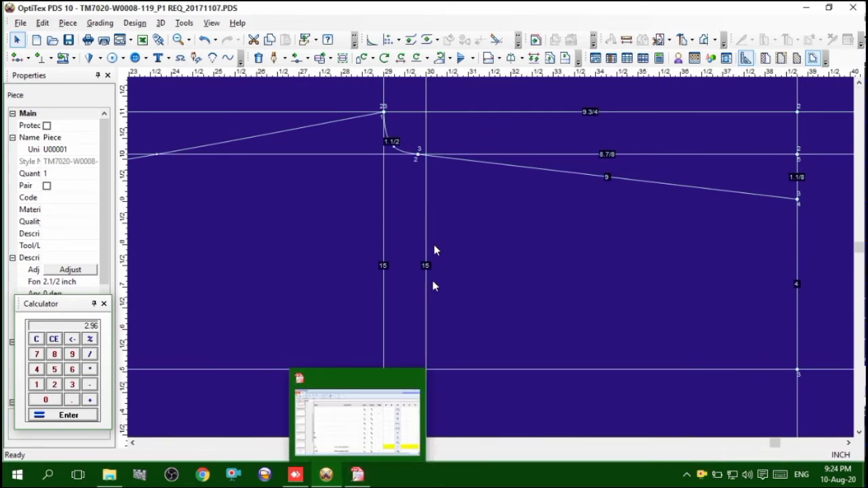
pyautogui.click(359, 476)
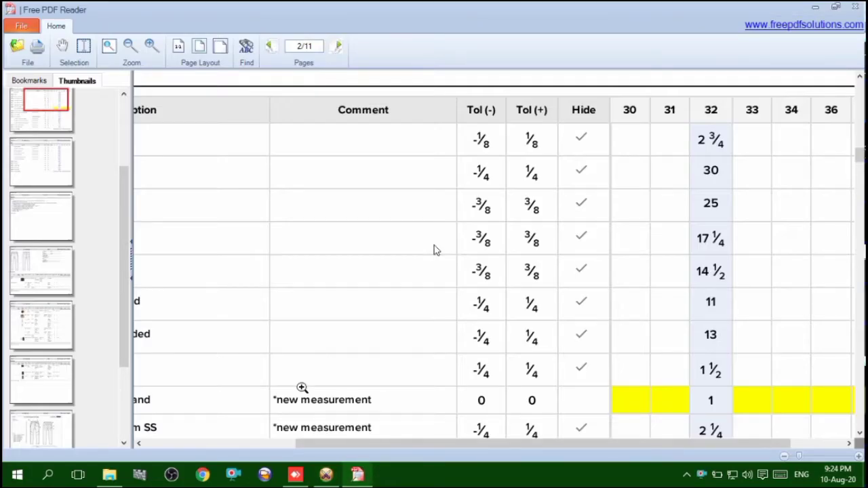
pyautogui.moveTo(334, 445); pyautogui.dragTo(190, 456)
pyautogui.scroll(-5, 253, 384)
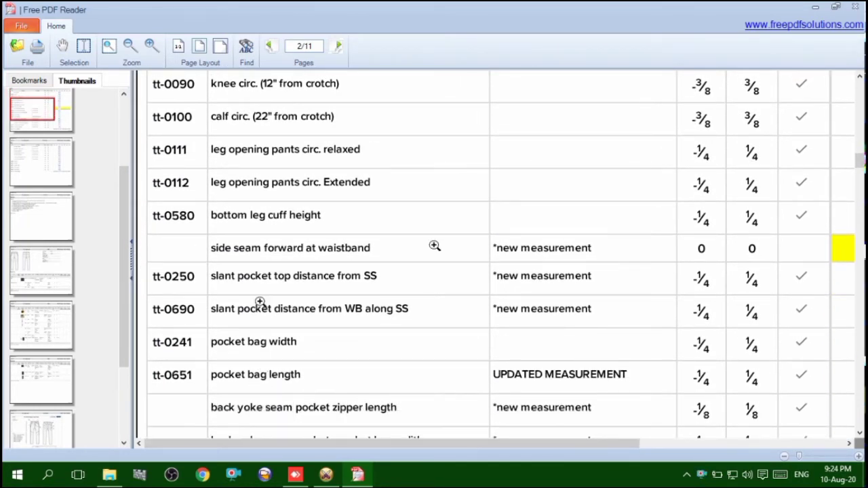
pyautogui.scroll(10, 260, 301)
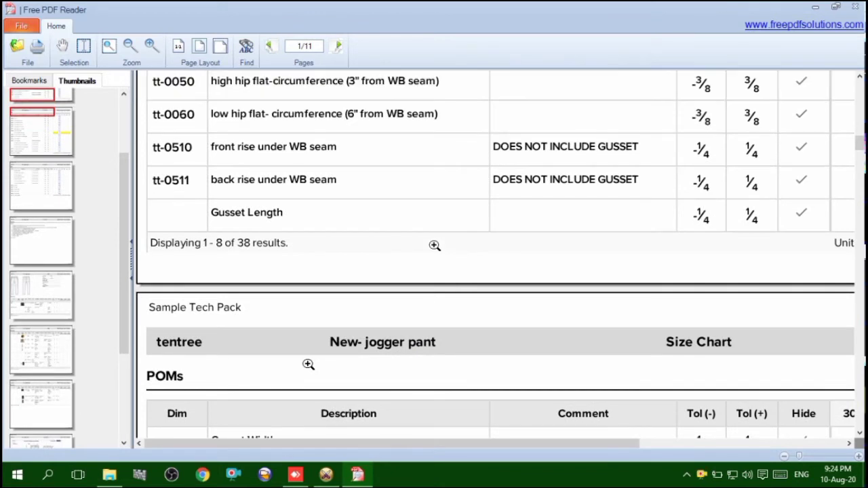
pyautogui.moveTo(323, 444); pyautogui.dragTo(417, 447)
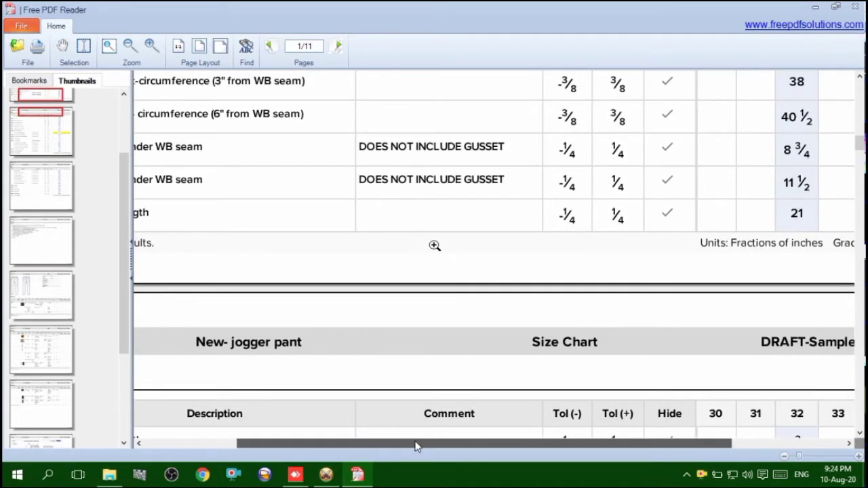
# Return to OptiTex PDS and calculate how much the 1 1/2-inch crotch curve plus the 9-inch rise line exceeds the front rise
pyautogui.click(325, 478)
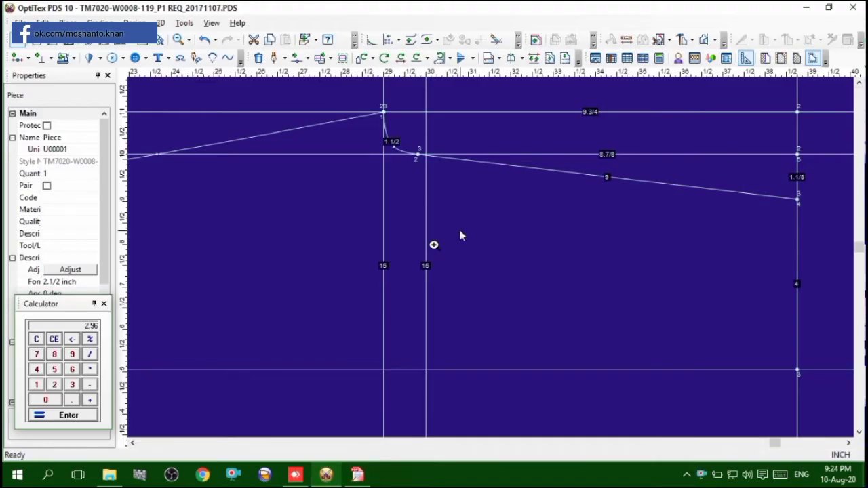
pyautogui.scroll(-2, 491, 257)
pyautogui.scroll(2, 491, 257)
pyautogui.scroll(1, 491, 257)
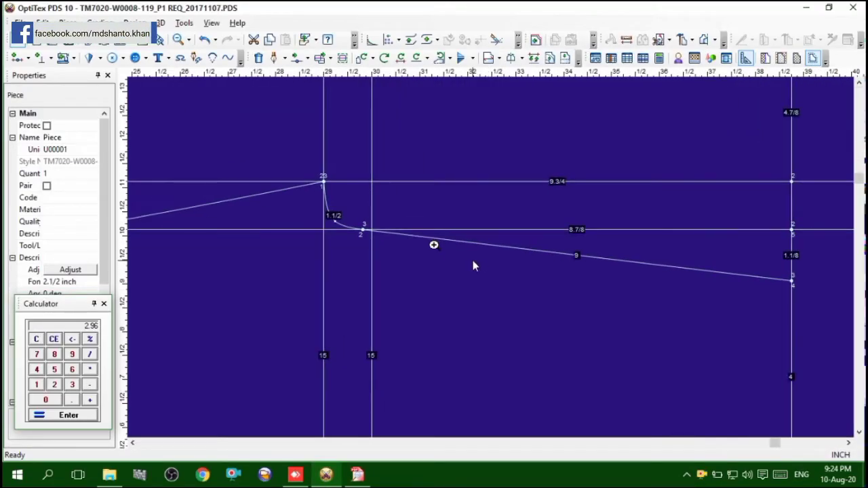
pyautogui.click(36, 340)
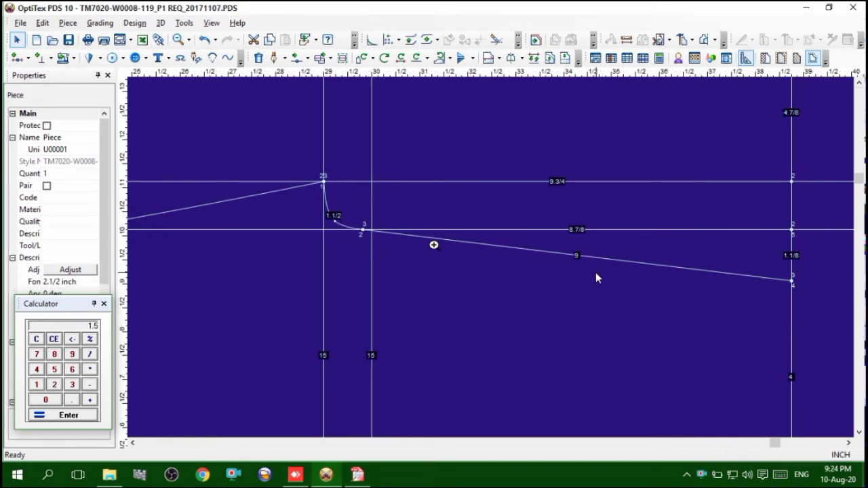
pyautogui.write('9')
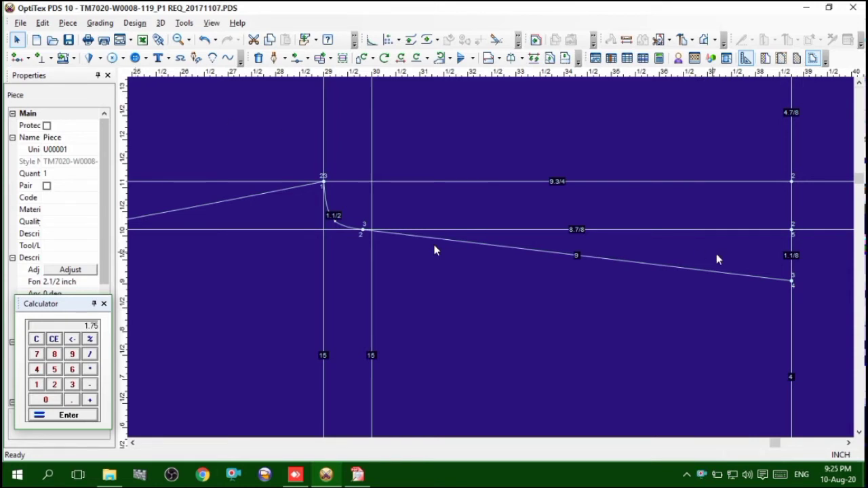
# Start a draft contour on the 9-inch rise line, 1.75 inches from its waist end, and create a point on the snapped contour too
pyautogui.press('space')
pyautogui.press('d')
pyautogui.click(763, 278)
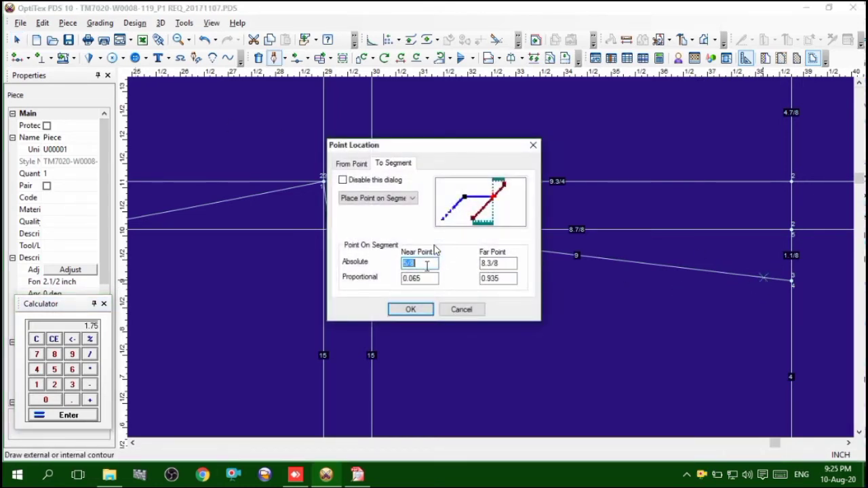
pyautogui.write('1')
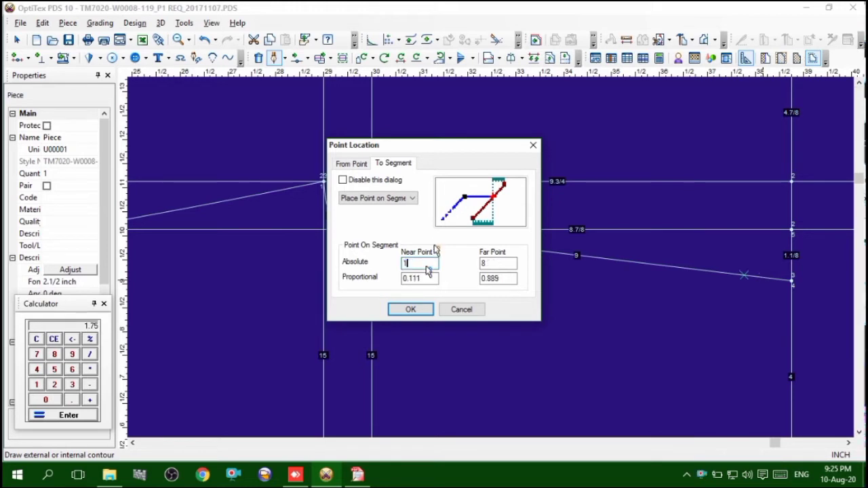
pyautogui.write('.75')
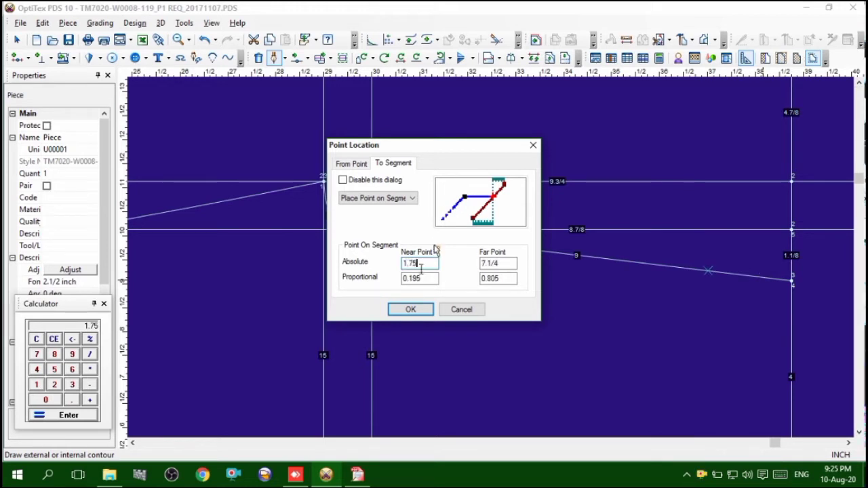
pyautogui.click(421, 313)
pyautogui.click(443, 265)
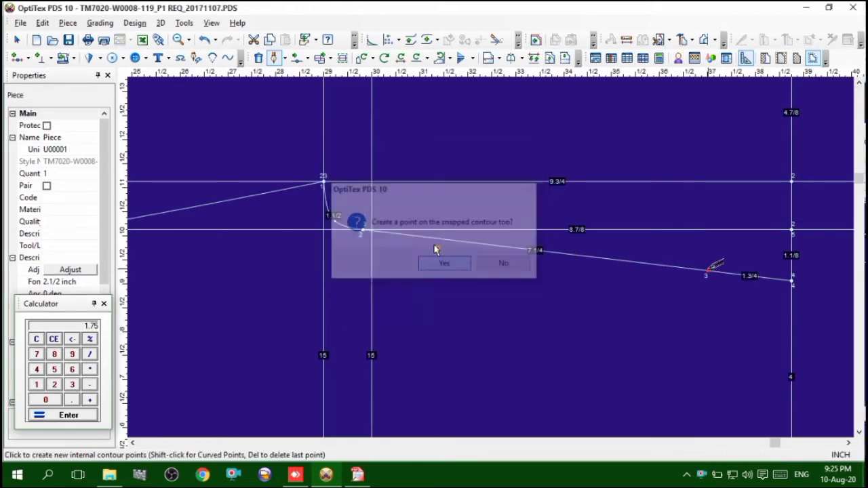
# Draw the slanted waistline to the waist end of the lower 8 7/8-inch contour and finish drafting
pyautogui.scroll(-5, 771, 405)
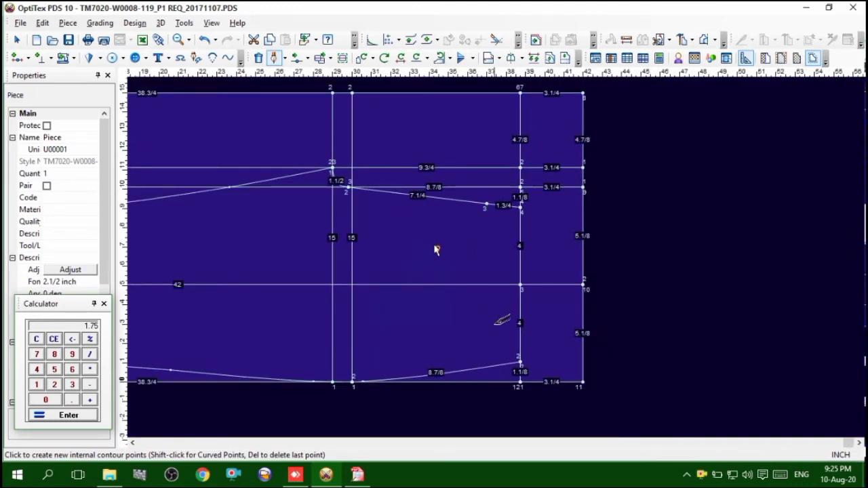
pyautogui.click(521, 360)
pyautogui.click(524, 272)
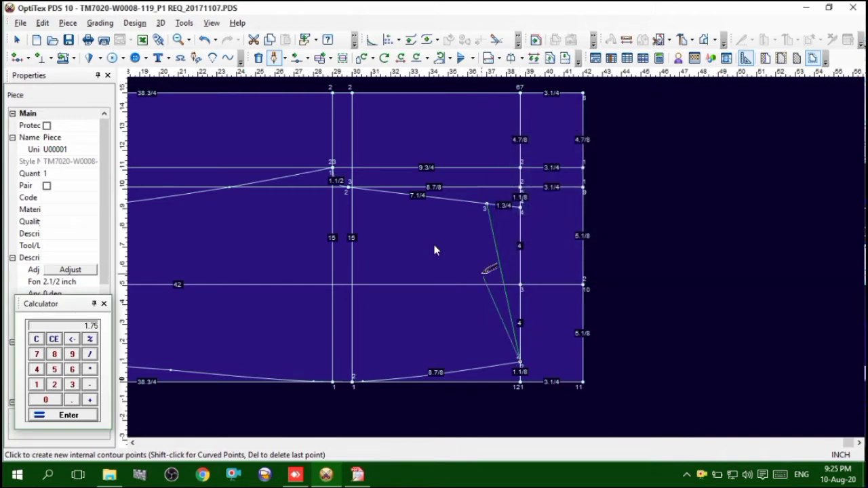
pyautogui.rightClick(652, 207)
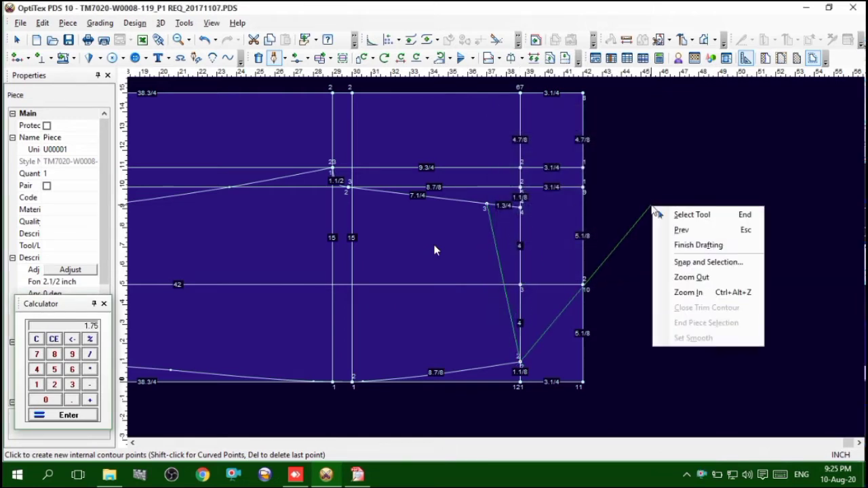
pyautogui.click(692, 245)
pyautogui.rightClick(651, 177)
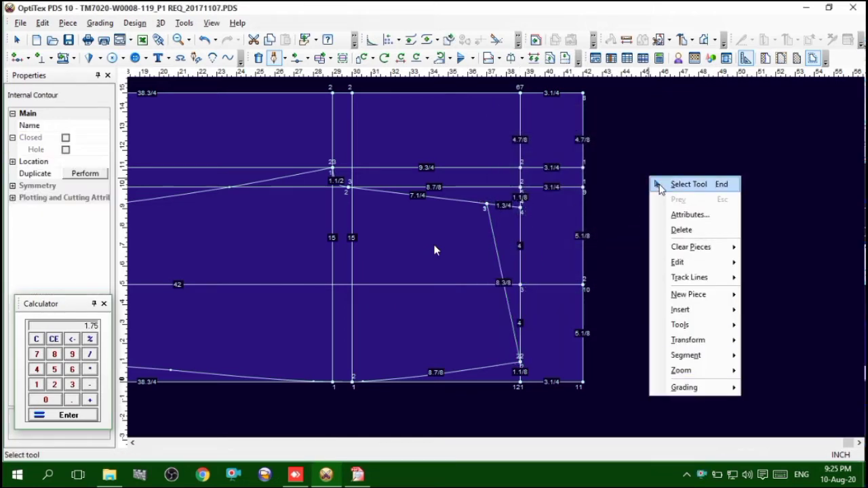
pyautogui.click(678, 183)
# Add a curve point on the slanted waistline and move it inward onto the 42-inch centre line, with zero offset from the snap point
pyautogui.scroll(3, 493, 283)
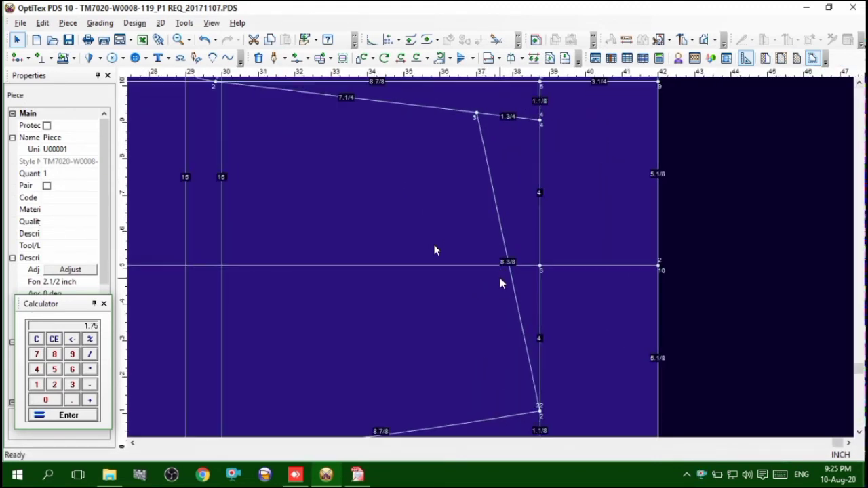
pyautogui.press('m')
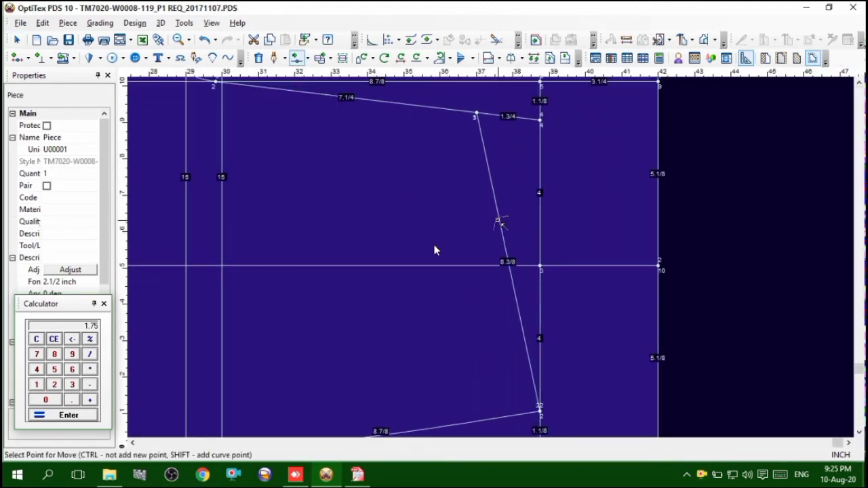
pyautogui.click(498, 219)
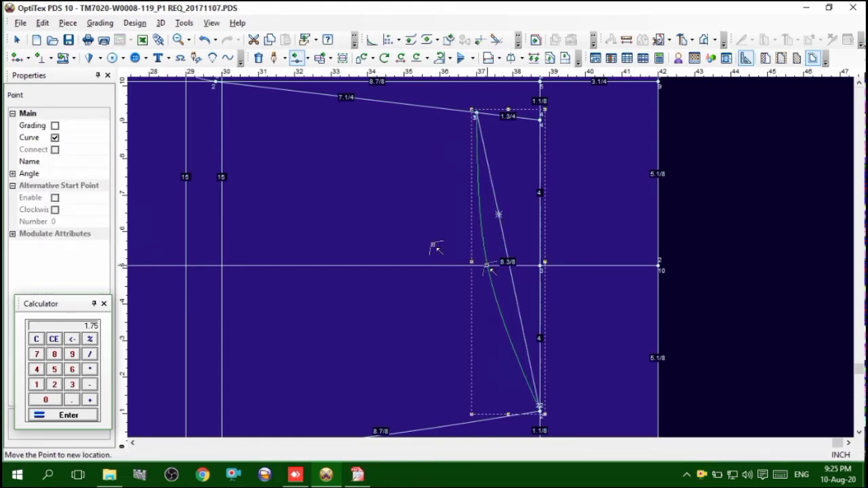
pyautogui.click(490, 266)
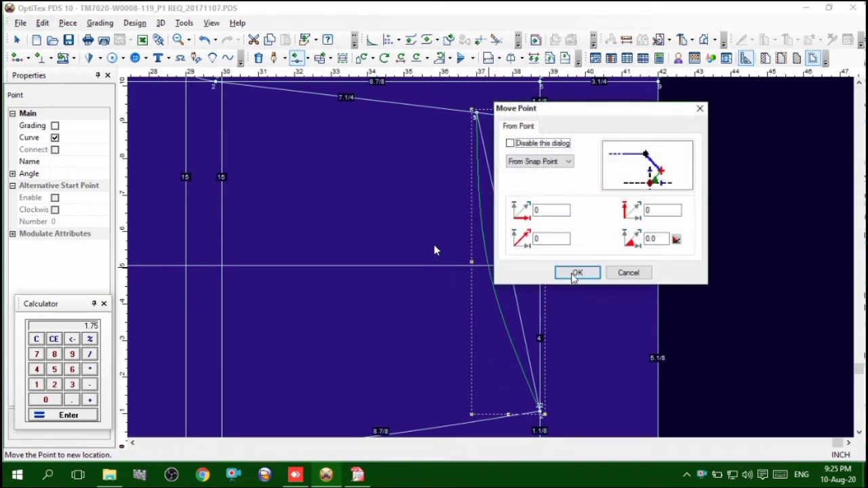
pyautogui.press('Return')
# Add a curve point on the lower part of the curved waistline and move it to deepen the curve near its lower end
pyautogui.click(508, 331)
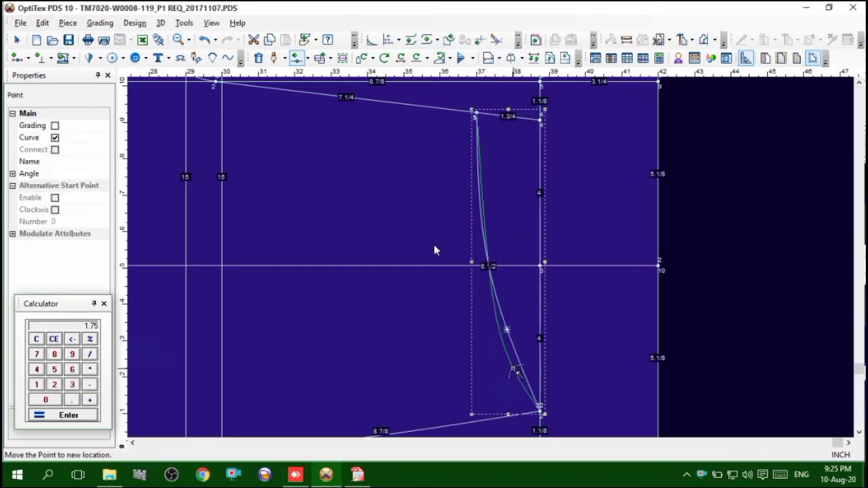
pyautogui.click(516, 370)
pyautogui.press('Return')
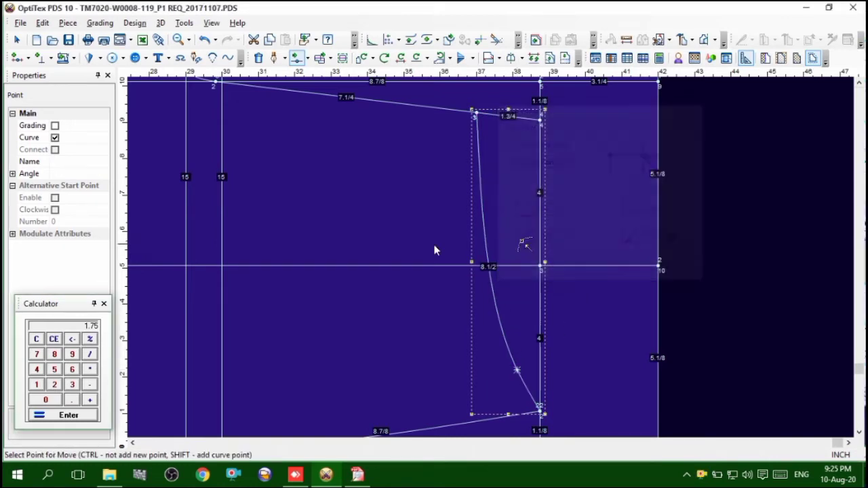
# Move the waistline curve slightly inward along the 42-inch centre line and finish moving points
pyautogui.scroll(2, 500, 265)
pyautogui.click(435, 250)
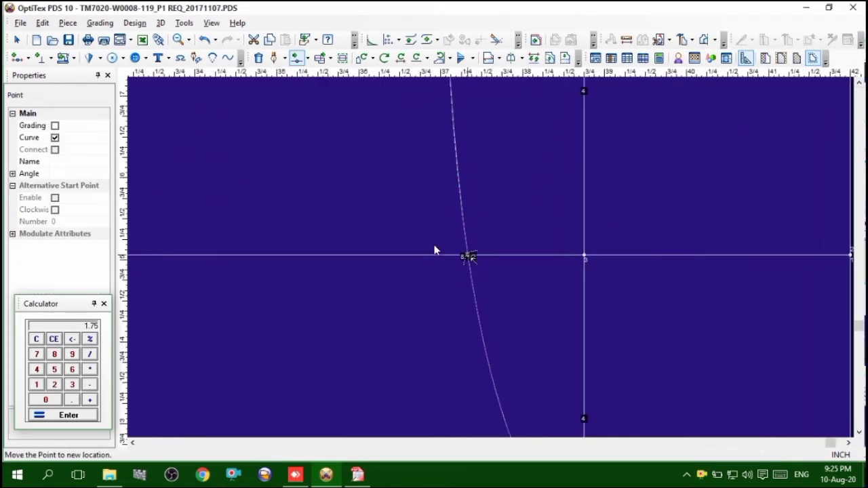
pyautogui.click(435, 249)
pyautogui.press('Return')
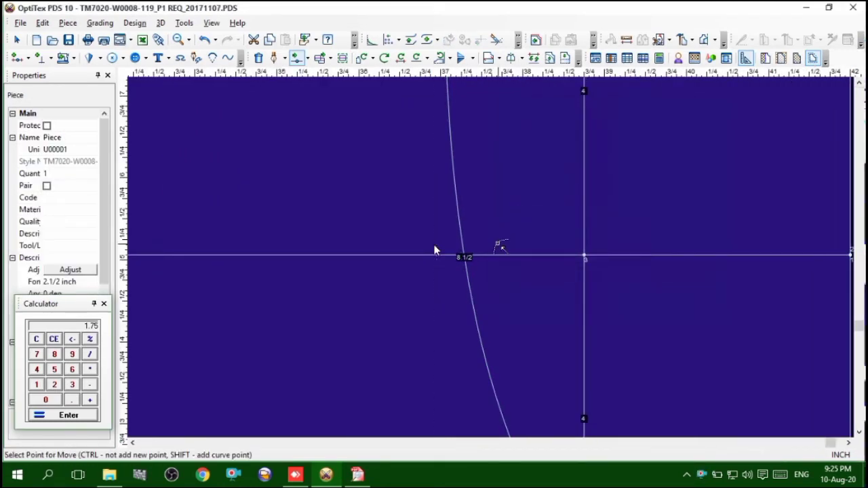
pyautogui.scroll(-3, 435, 249)
pyautogui.scroll(-3, 435, 250)
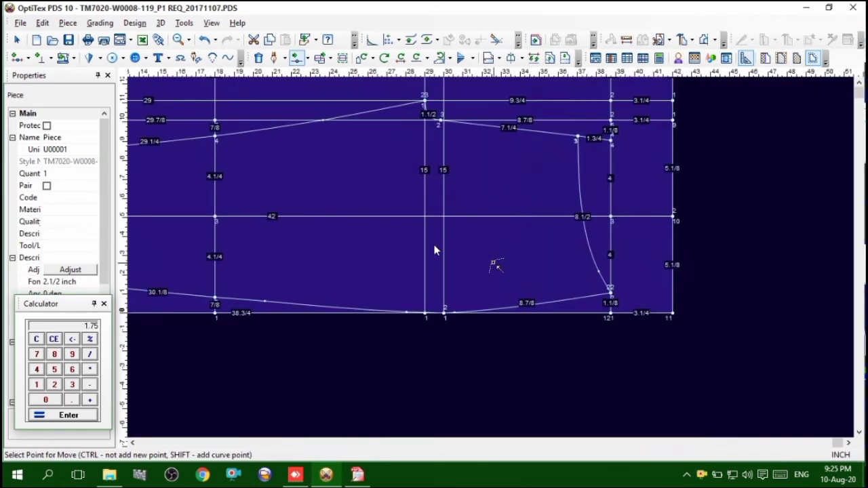
pyautogui.scroll(2, 435, 250)
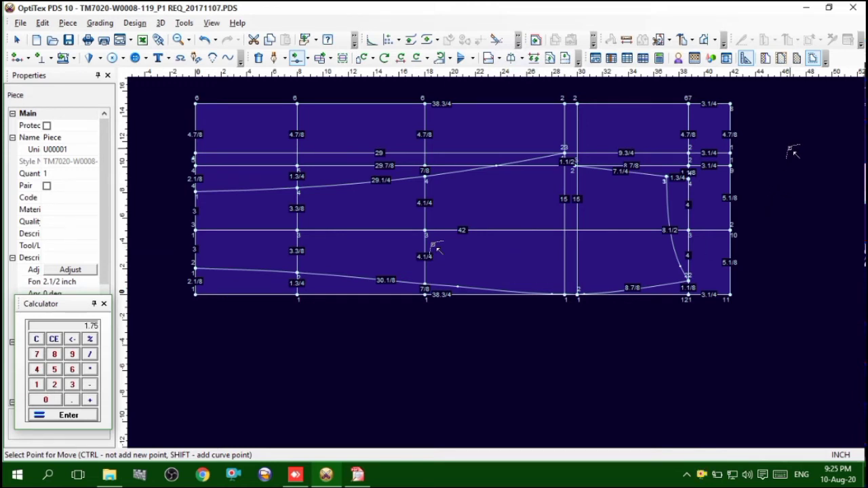
pyautogui.rightClick(794, 153)
pyautogui.click(807, 157)
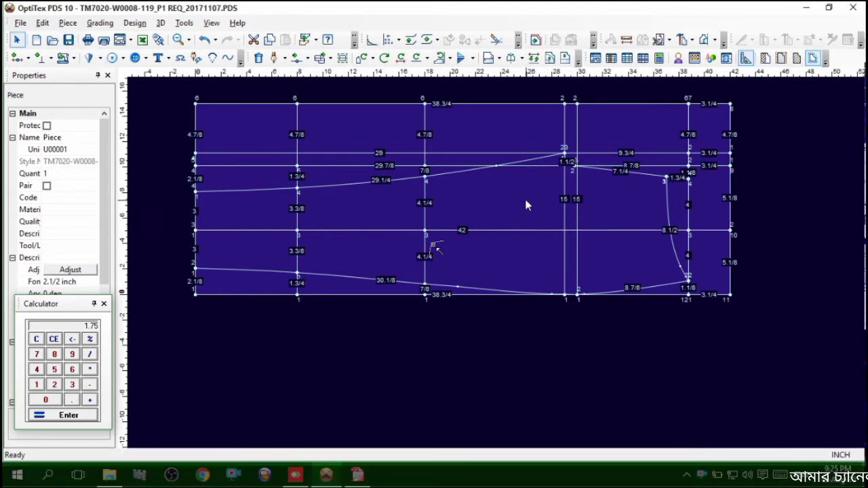
# Switch to the tech pack in Free PDF Reader and look up the size 32 extended leg opening circumference
pyautogui.scroll(1, 495, 266)
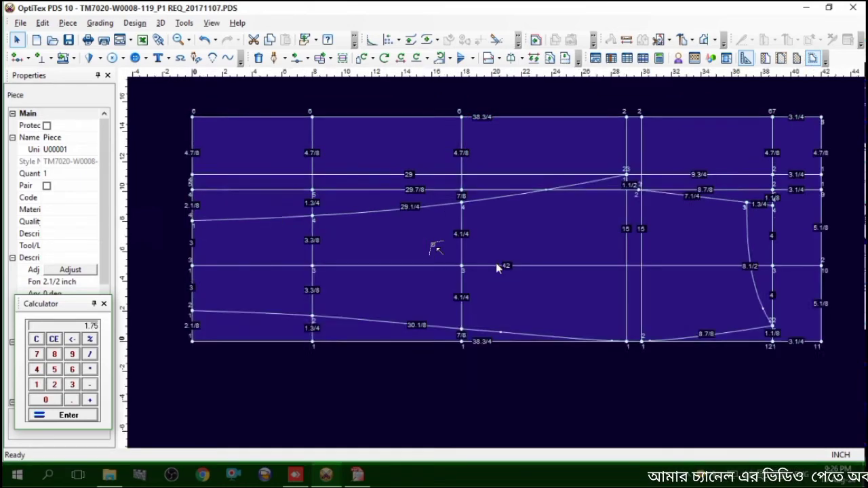
pyautogui.scroll(1, 502, 251)
pyautogui.scroll(-1, 546, 301)
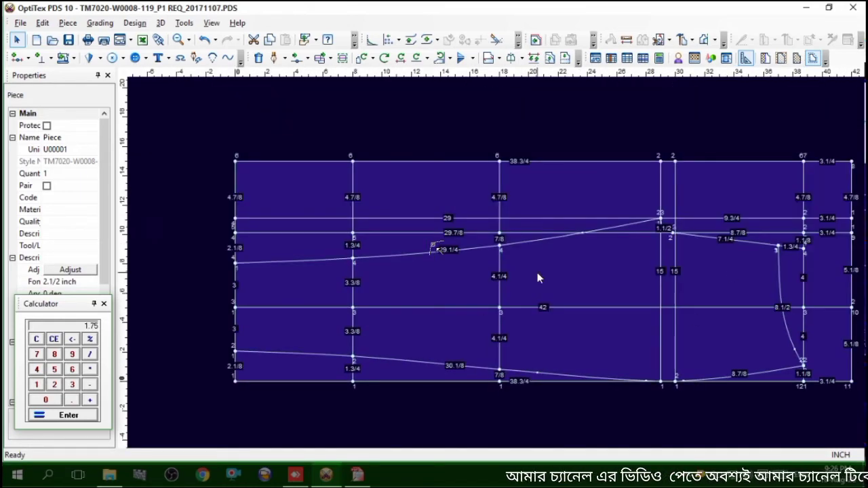
pyautogui.click(358, 477)
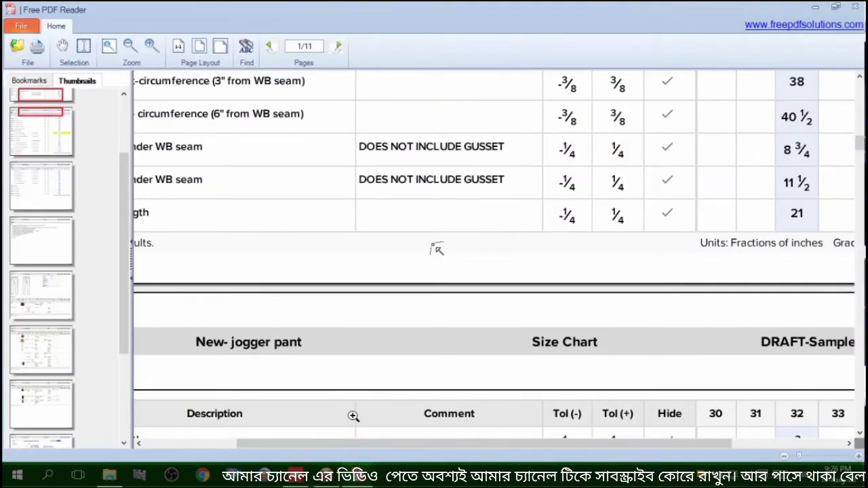
pyautogui.moveTo(350, 444); pyautogui.dragTo(257, 445)
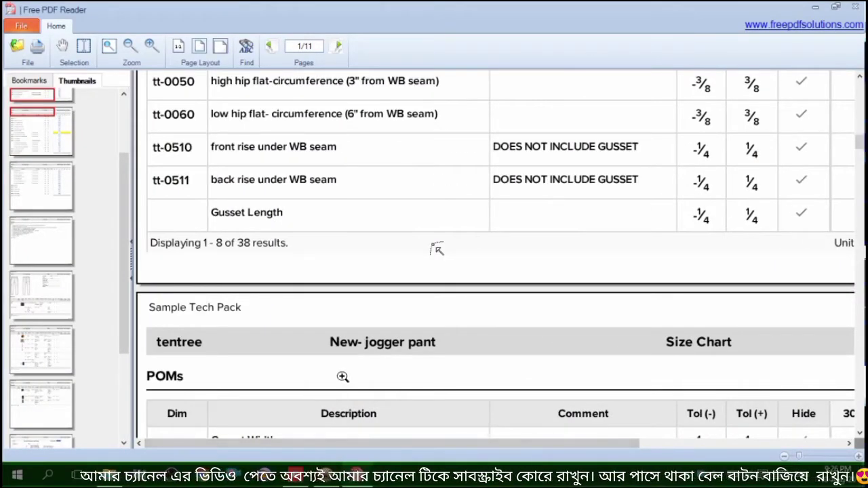
pyautogui.scroll(5, 343, 377)
pyautogui.scroll(1, 308, 278)
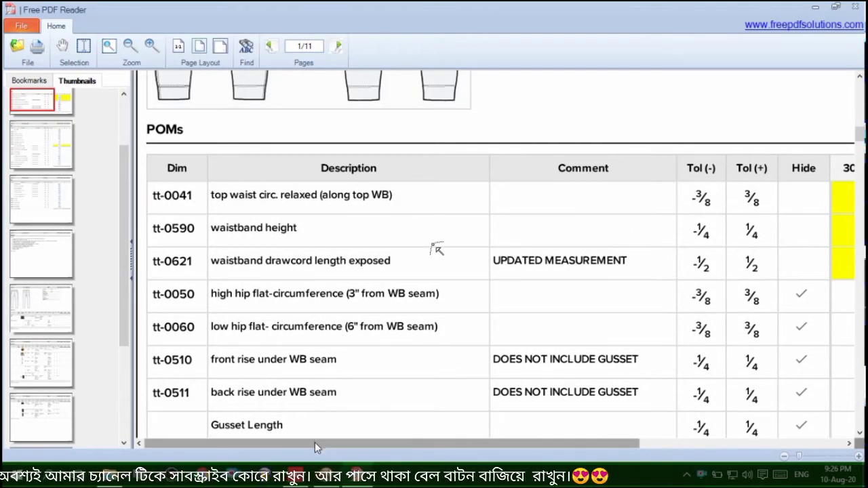
pyautogui.scroll(-1, 344, 365)
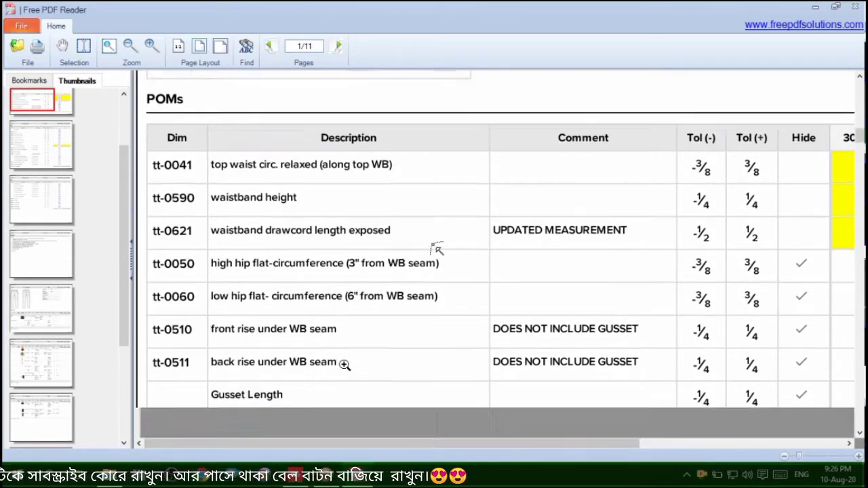
pyautogui.scroll(-3, 345, 364)
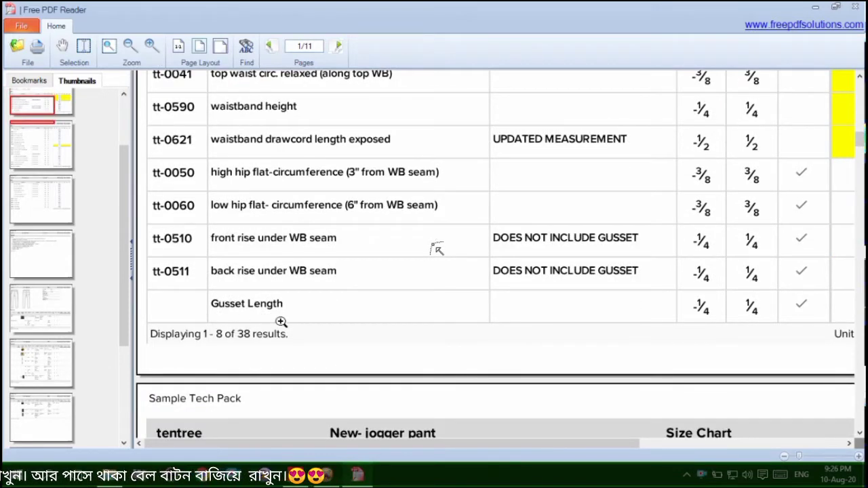
pyautogui.scroll(-2, 281, 321)
pyautogui.scroll(-1, 299, 280)
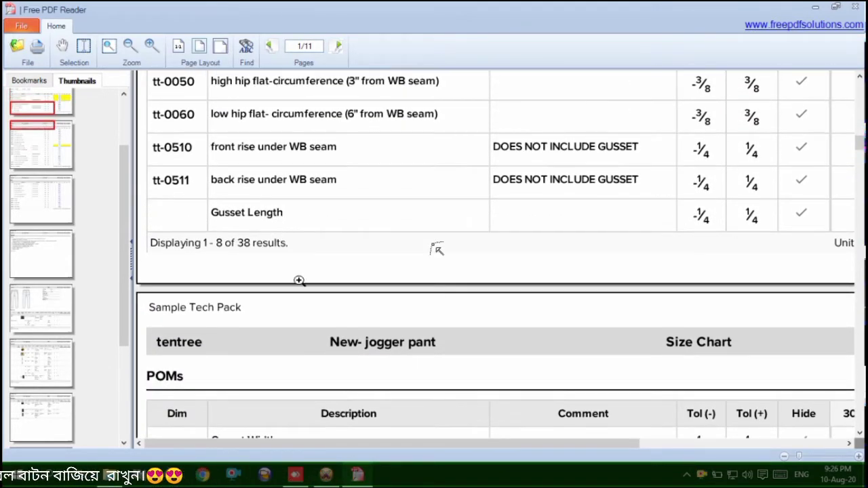
pyautogui.scroll(-10, 299, 280)
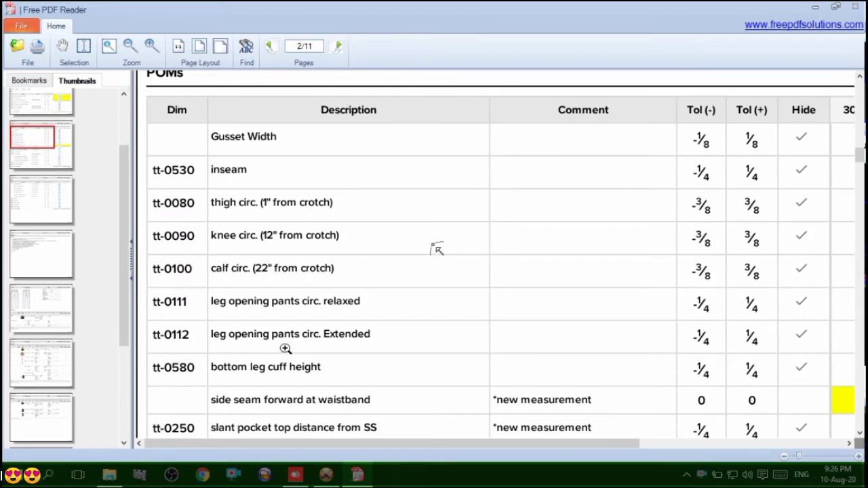
pyautogui.moveTo(362, 445); pyautogui.dragTo(490, 447)
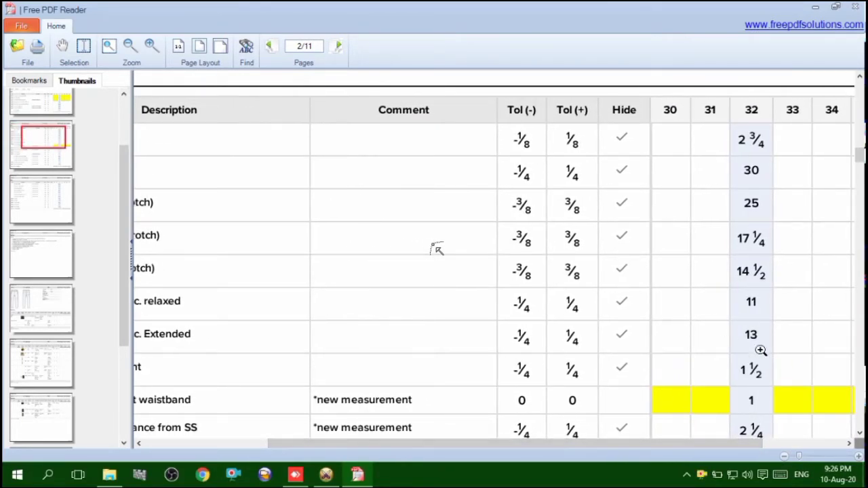
# Return to OptiTex PDS and calculate the back hem width from the 13-inch extended leg opening circumference
pyautogui.click(326, 474)
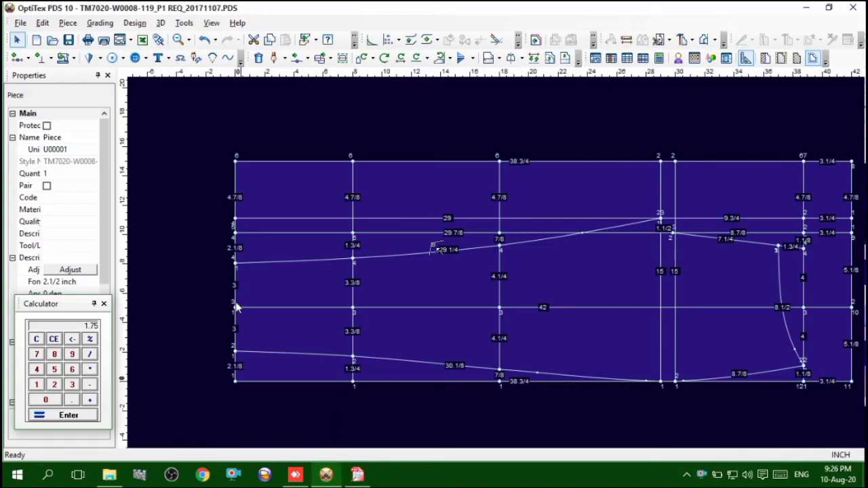
pyautogui.scroll(1, 248, 308)
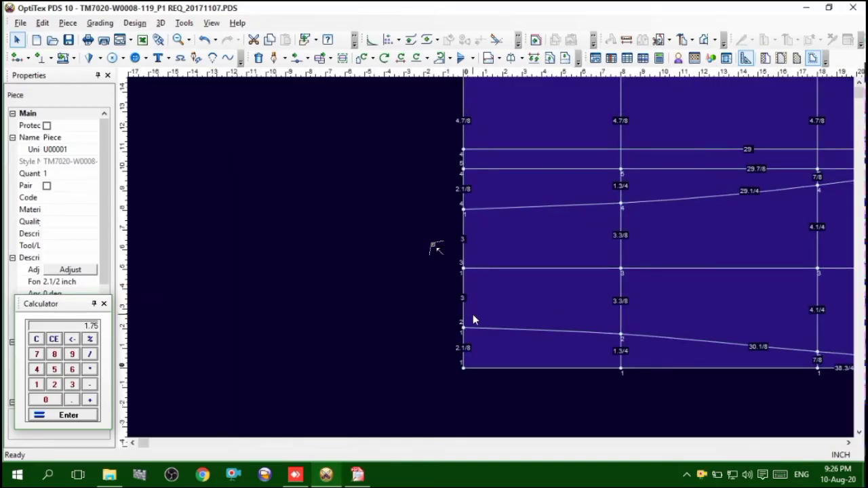
pyautogui.click(36, 339)
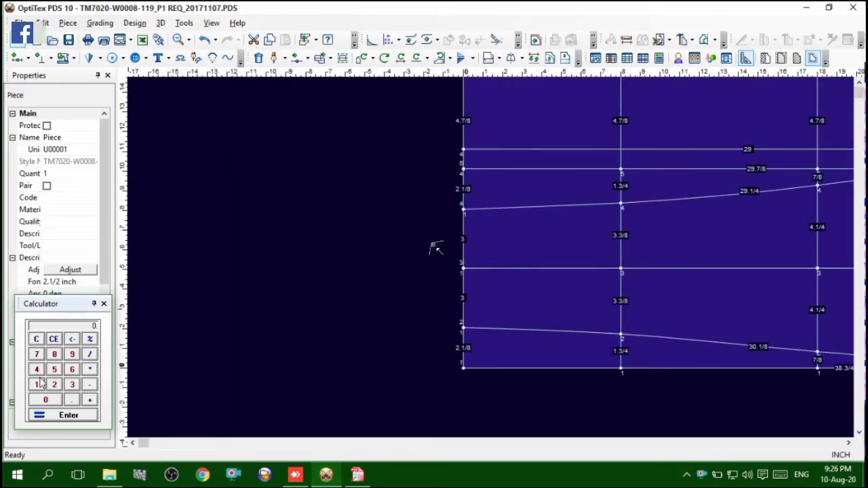
pyautogui.click(36, 384)
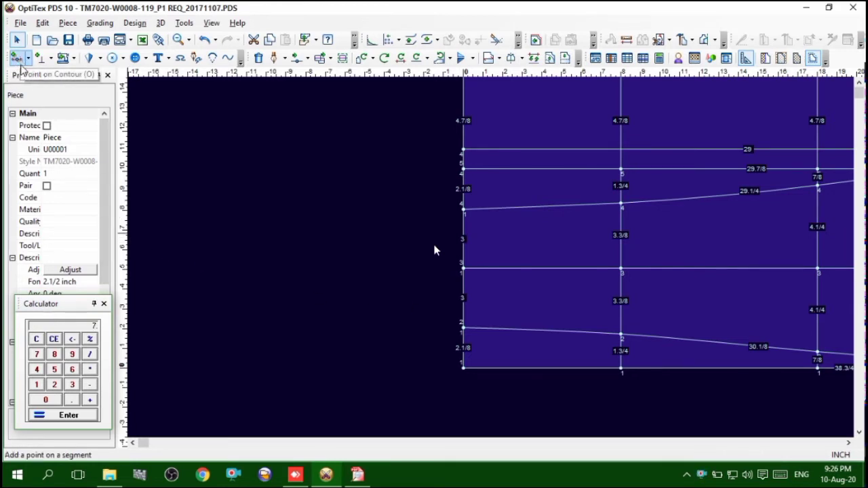
# Add a grading point on the hem edge, 7 inches from the hem end of the lower leg contour
pyautogui.press('o')
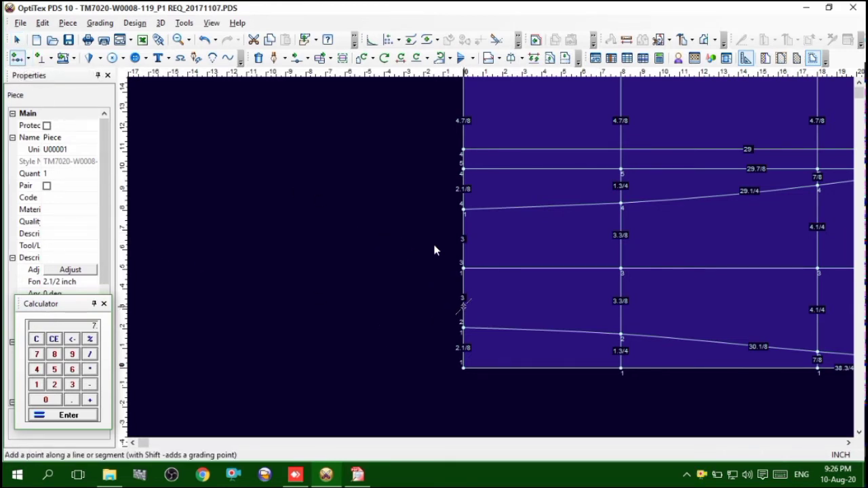
pyautogui.click(464, 306)
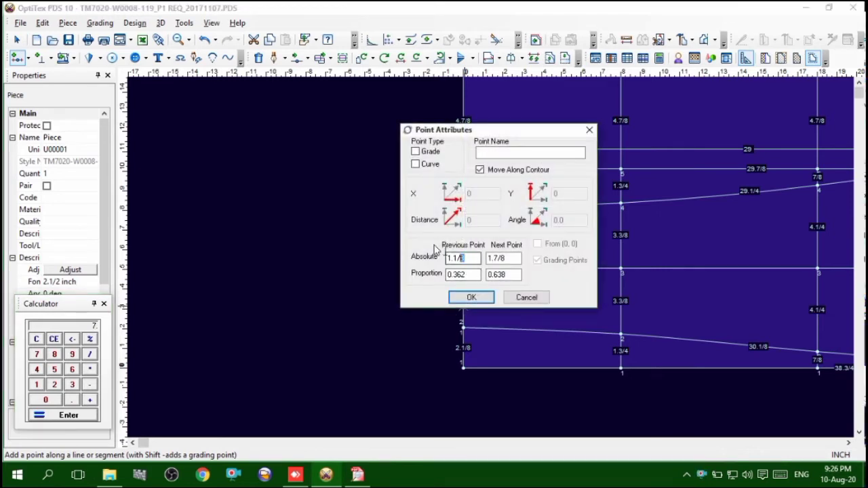
pyautogui.press('Return')
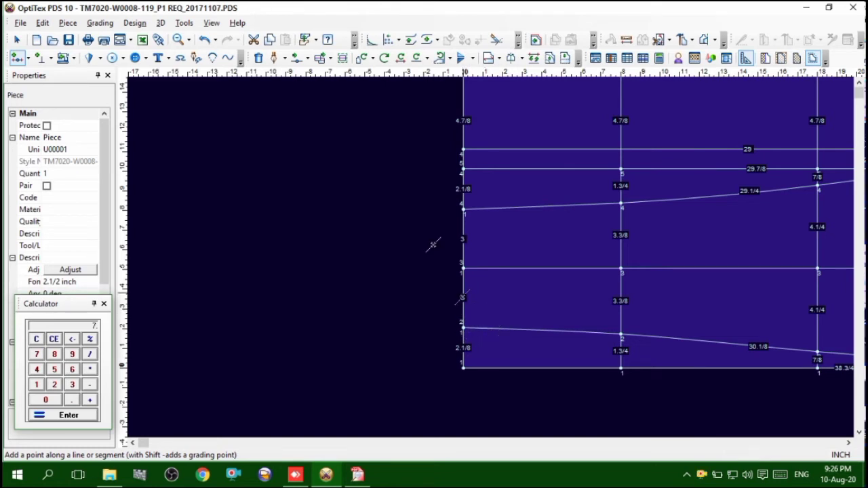
pyautogui.click(463, 314)
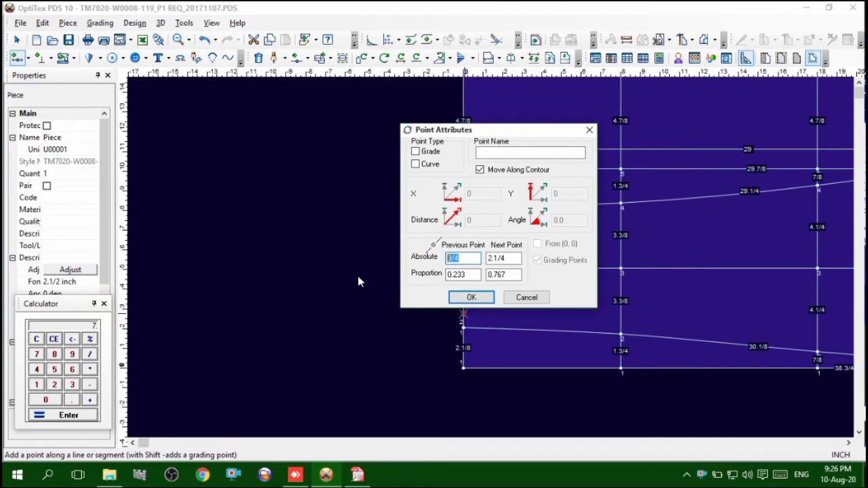
pyautogui.write('7')
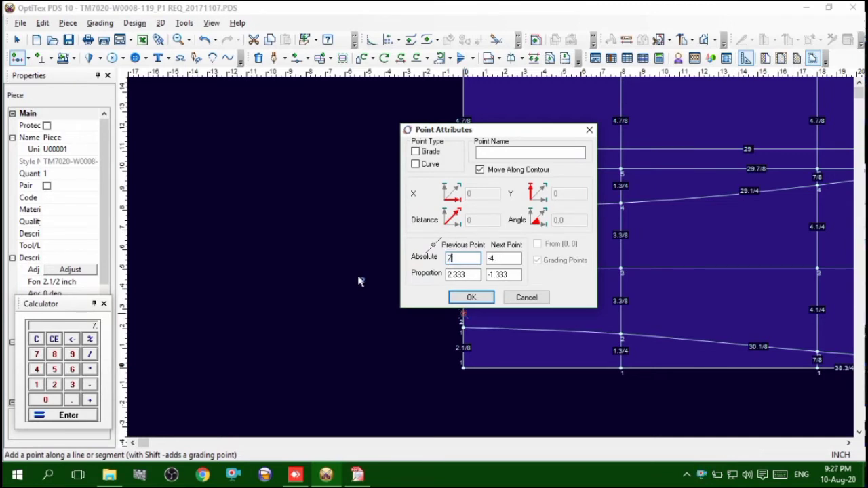
pyautogui.click(415, 152)
pyautogui.click(471, 297)
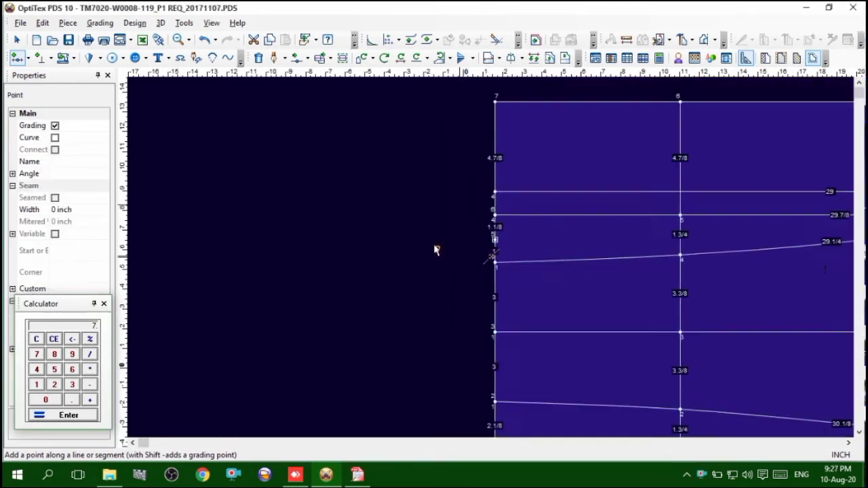
pyautogui.scroll(3, 493, 256)
pyautogui.scroll(-4, 505, 245)
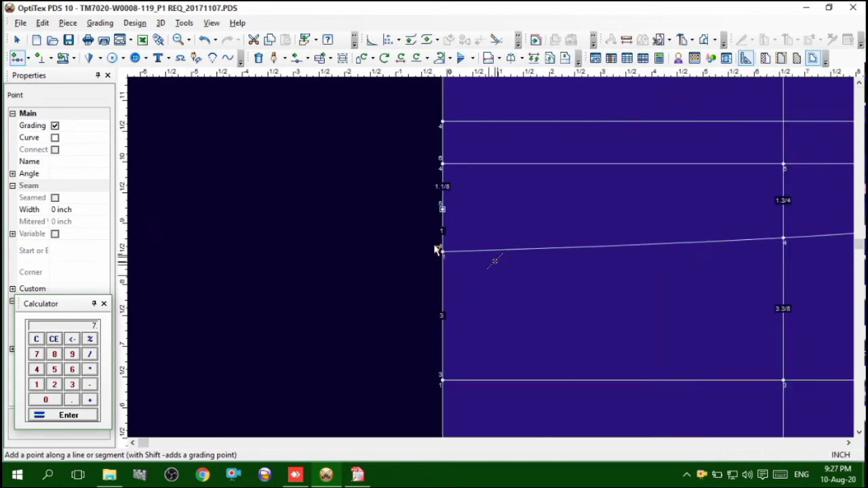
# Switch to the tech pack in Free PDF Reader and check the size 32 calf circumference in the size chart
pyautogui.scroll(1, 619, 270)
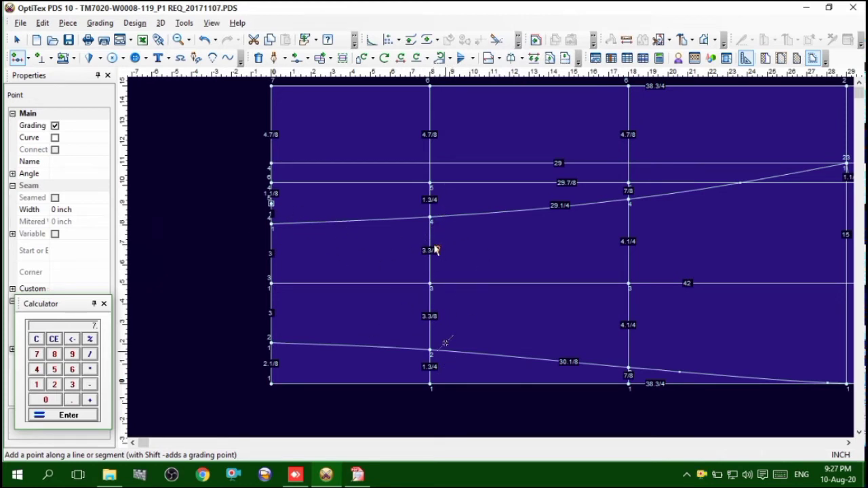
pyautogui.click(357, 475)
pyautogui.moveTo(292, 445); pyautogui.dragTo(179, 440)
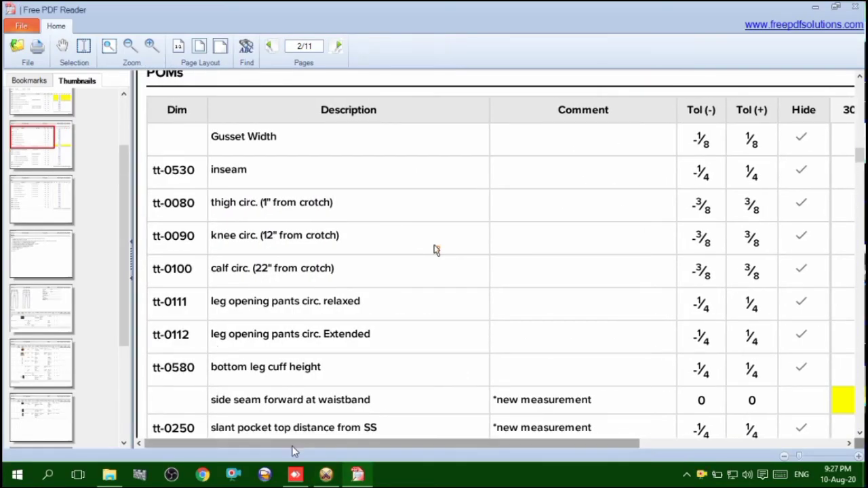
pyautogui.moveTo(294, 448); pyautogui.dragTo(405, 454)
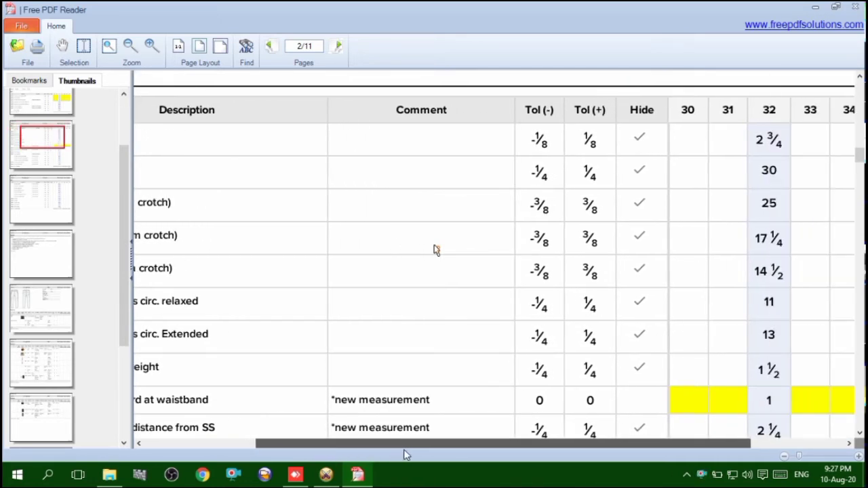
# Return to OptiTex PDS, clear the calculator and measure the front calf width between the upper and lower leg contours
pyautogui.click(325, 475)
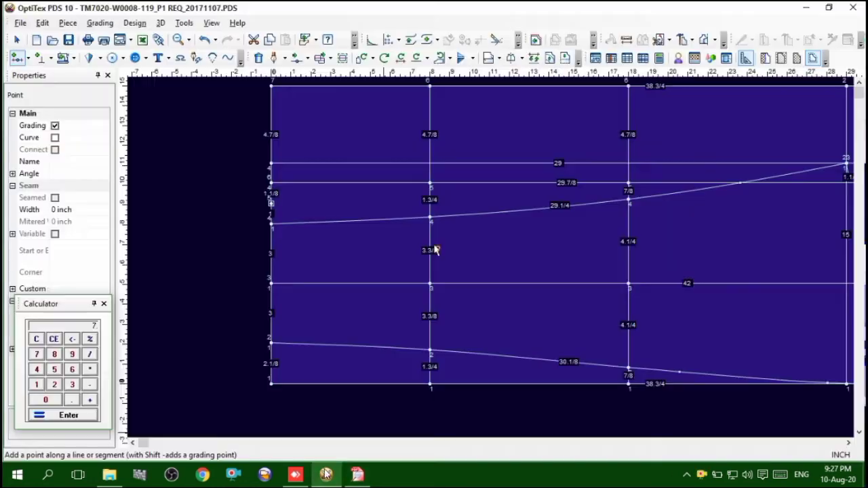
pyautogui.click(37, 340)
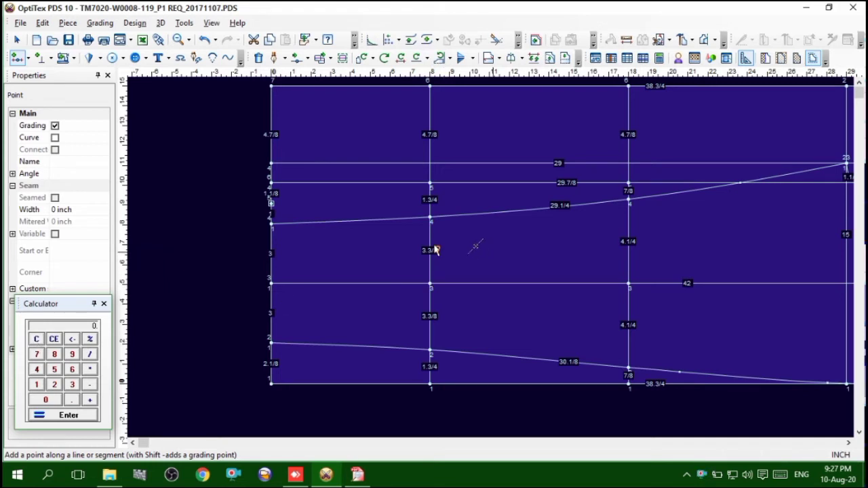
pyautogui.click(627, 39)
pyautogui.click(431, 220)
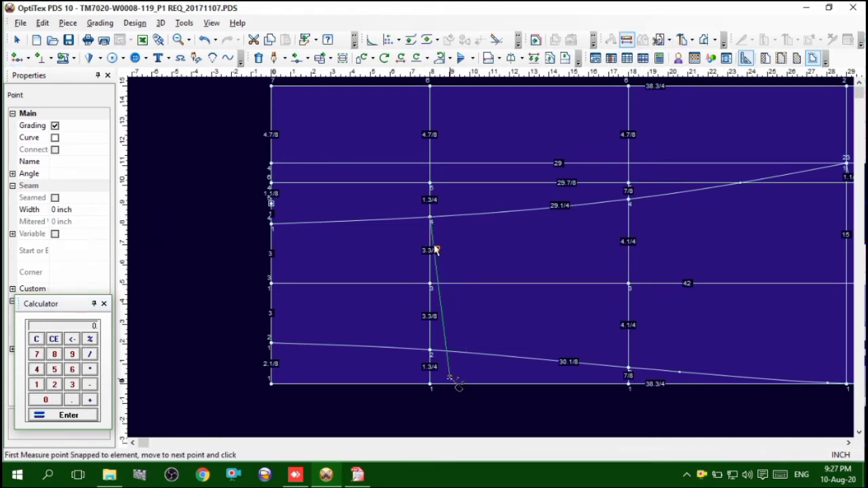
pyautogui.click(431, 352)
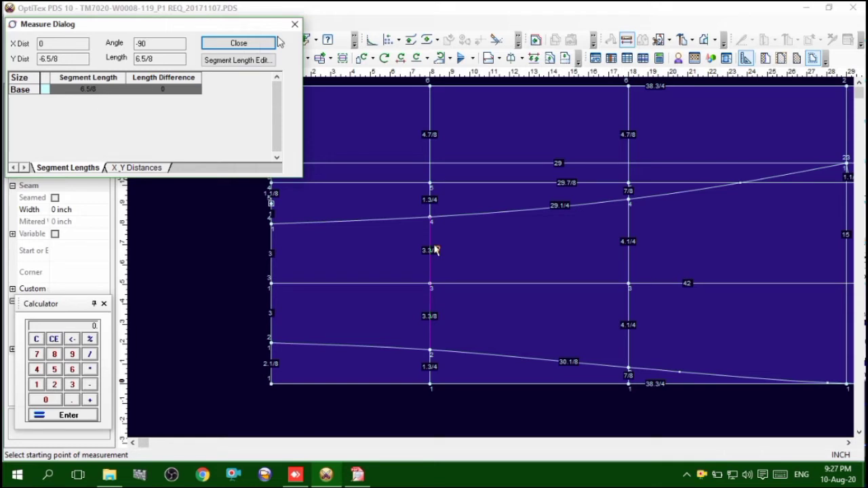
# Calculate the back calf width by subtracting the measured front calf width from the 14.5-inch circumference, rechecking the tech pack size chart
pyautogui.click(295, 24)
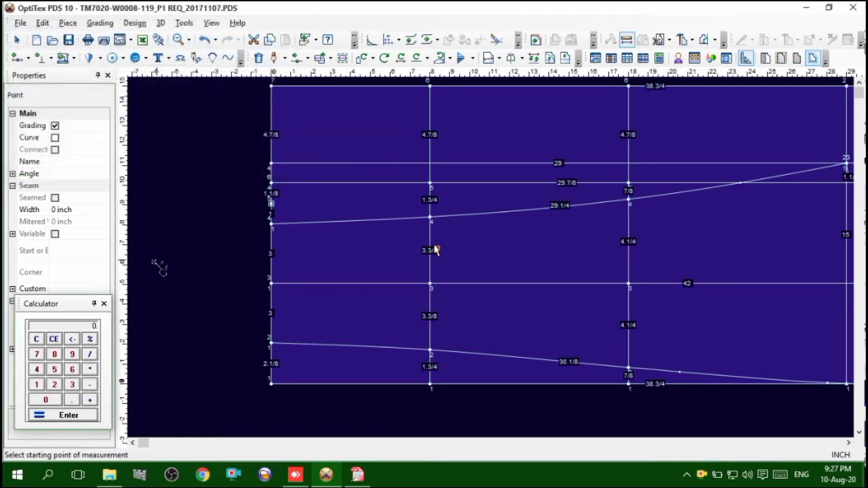
pyautogui.click(38, 342)
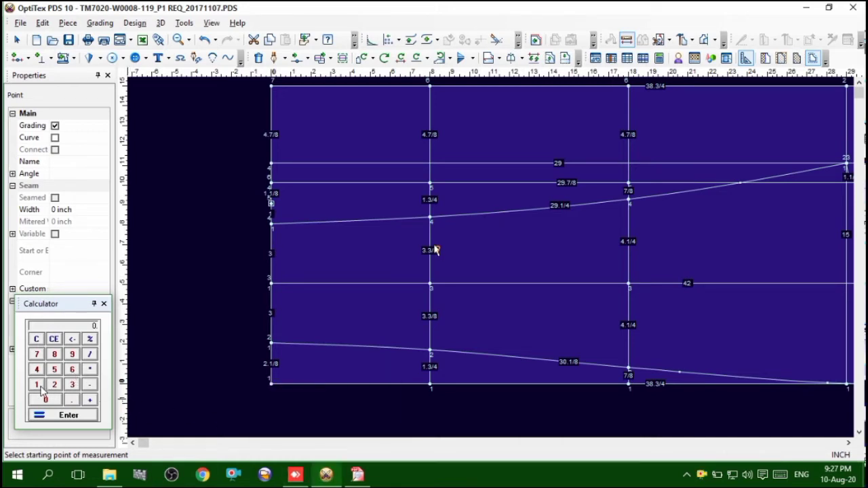
pyautogui.click(37, 385)
pyautogui.click(353, 476)
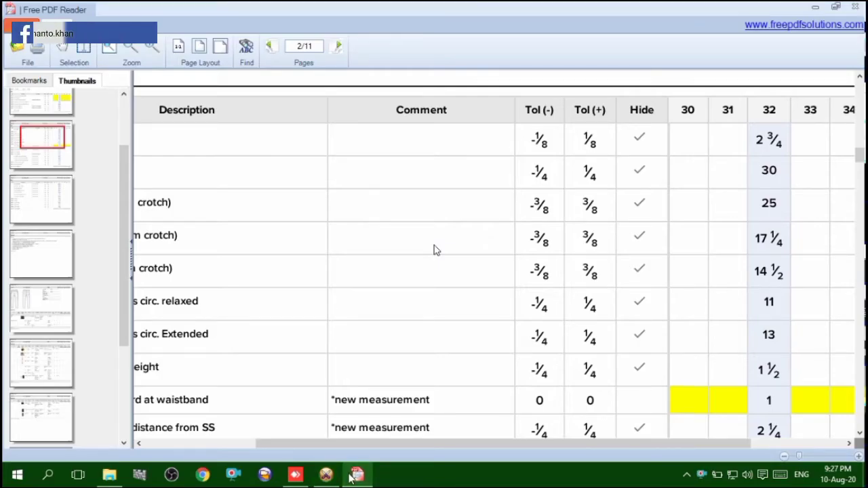
pyautogui.click(326, 475)
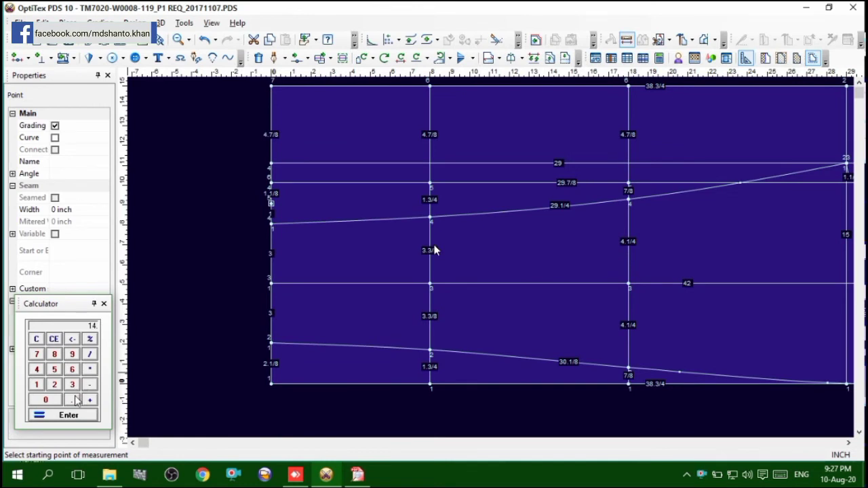
pyautogui.click(75, 401)
pyautogui.click(54, 369)
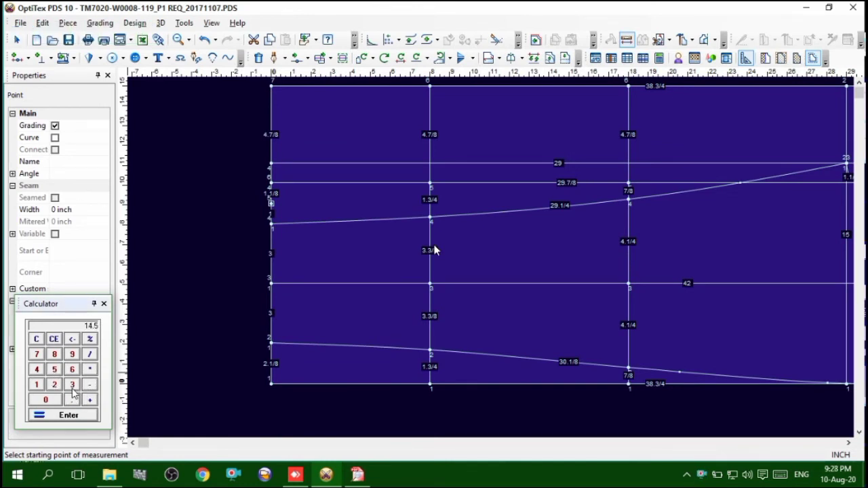
pyautogui.click(72, 371)
# Add a grading point on the calf line, 7.92 inches from its intersection with the lower leg contour
pyautogui.press('o')
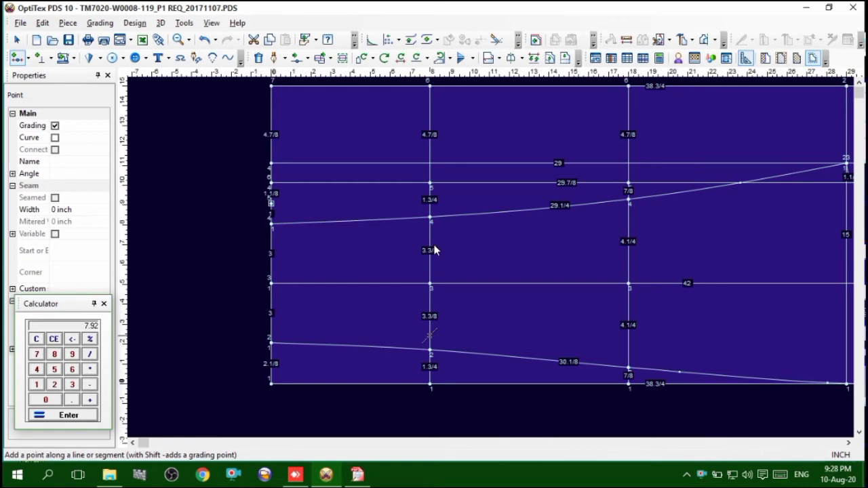
pyautogui.click(430, 334)
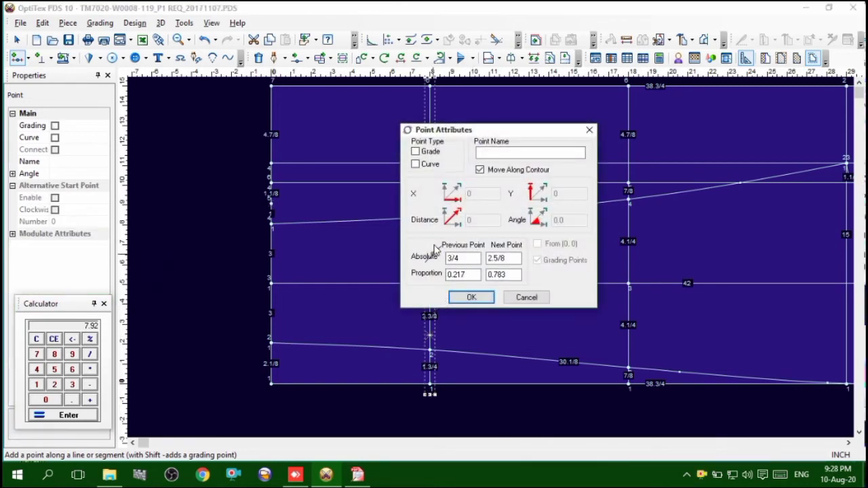
pyautogui.rightClick(208, 220)
pyautogui.click(267, 234)
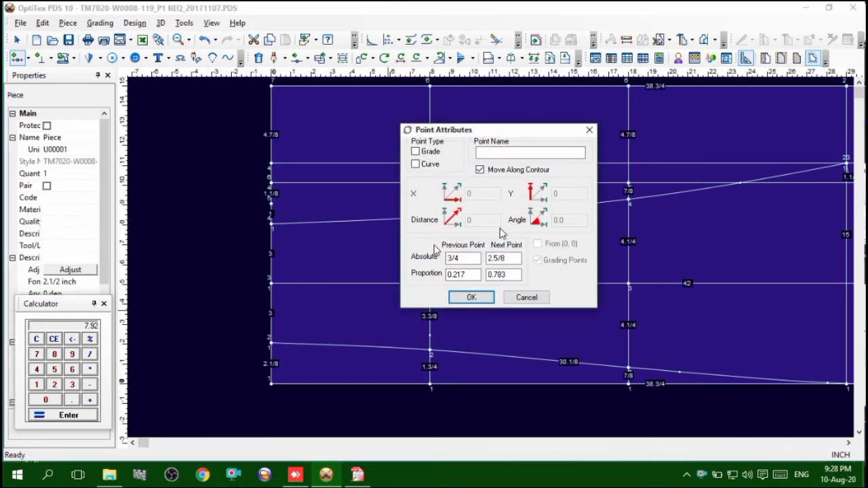
pyautogui.moveTo(468, 260); pyautogui.dragTo(356, 269)
pyautogui.press('BackSpace')
pyautogui.write('7.92')
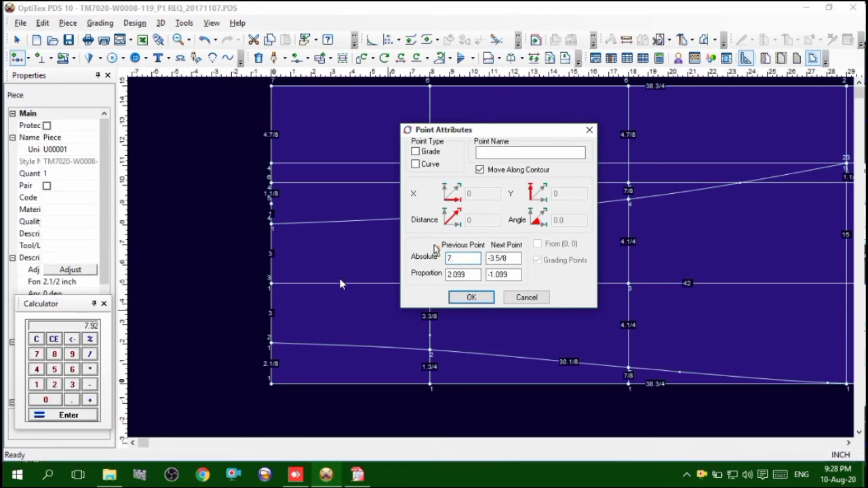
pyautogui.click(415, 152)
pyautogui.click(471, 297)
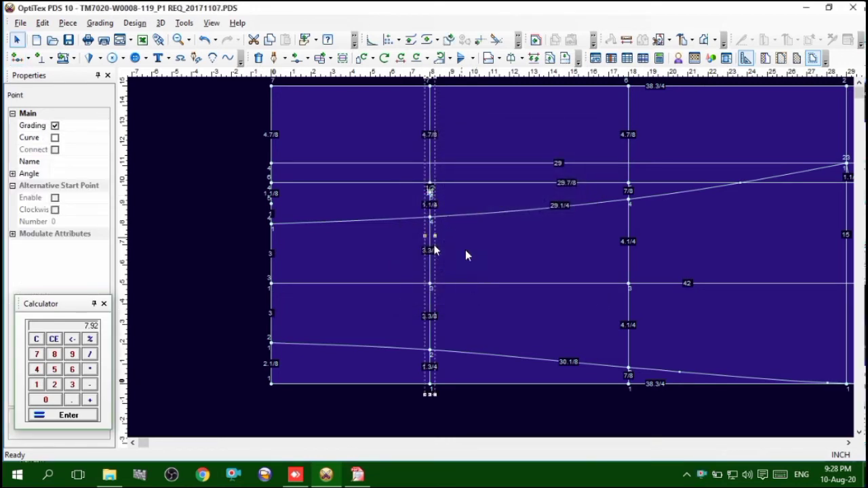
# Switch to the tech pack in Free PDF Reader and check the size 32 knee circumference in the size chart
pyautogui.scroll(-3, 491, 257)
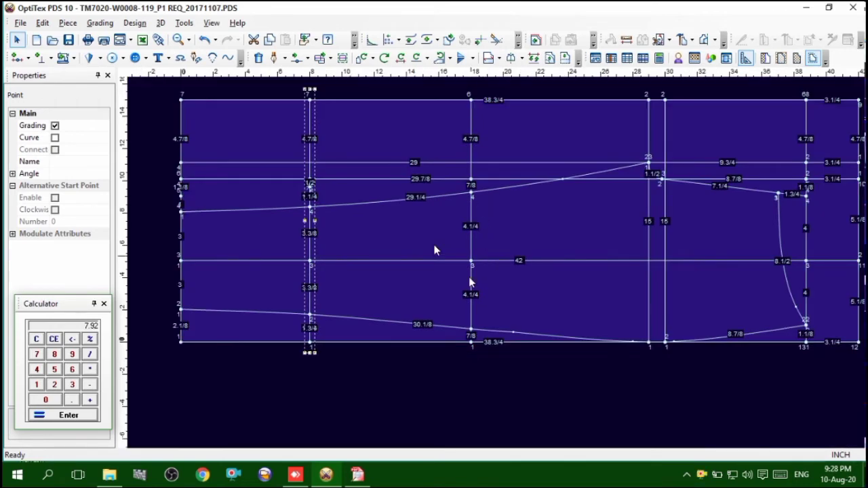
pyautogui.click(358, 475)
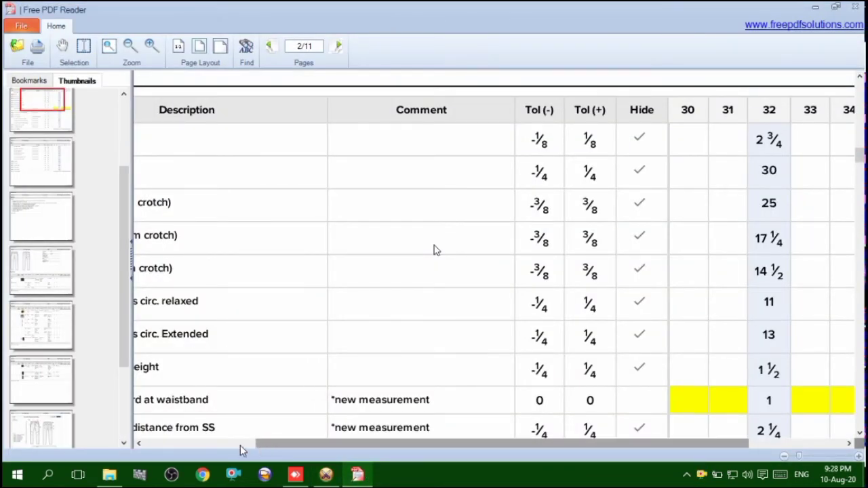
pyautogui.moveTo(240, 445); pyautogui.dragTo(138, 443)
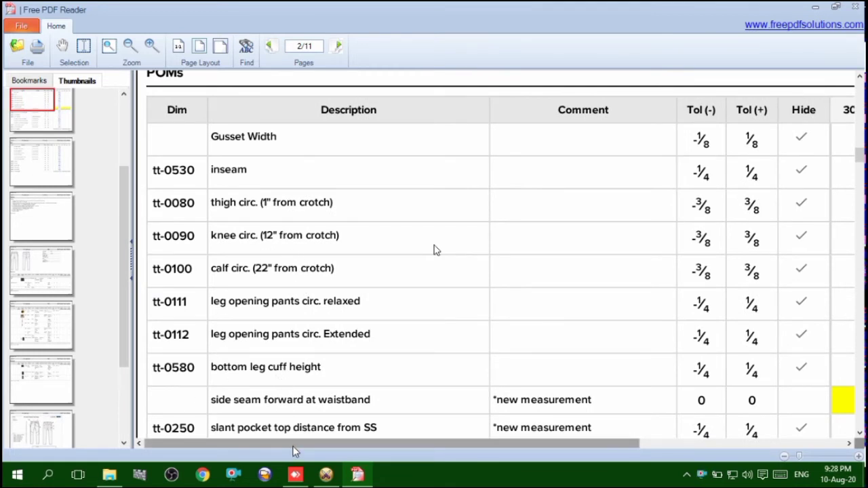
pyautogui.moveTo(292, 445); pyautogui.dragTo(434, 445)
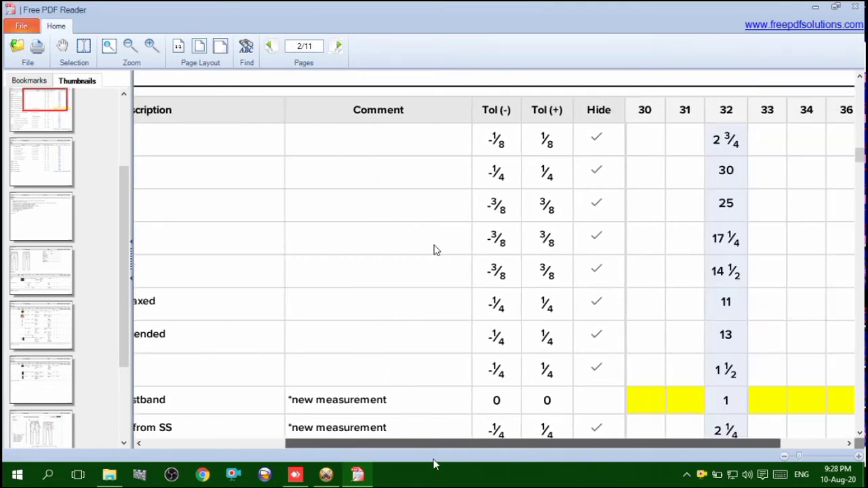
# Return to OptiTex PDS, clear the calculator and measure the front knee width between the upper and lower leg contours
pyautogui.click(326, 474)
pyautogui.scroll(1, 492, 261)
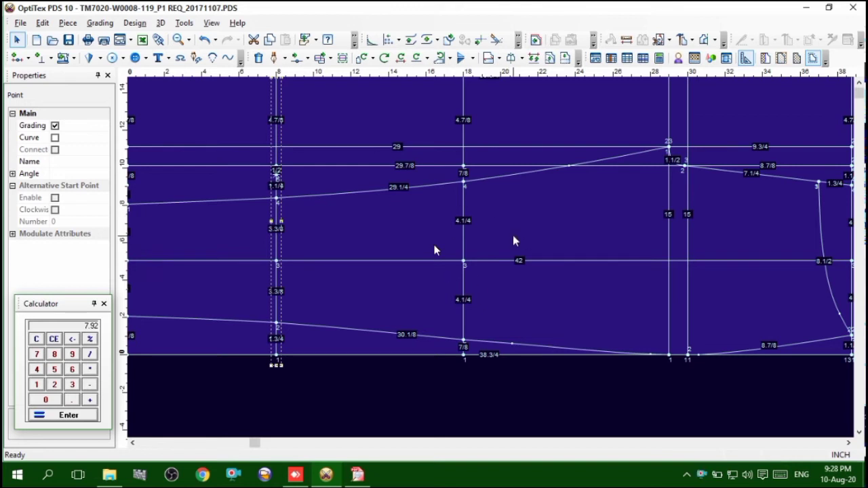
pyautogui.click(36, 339)
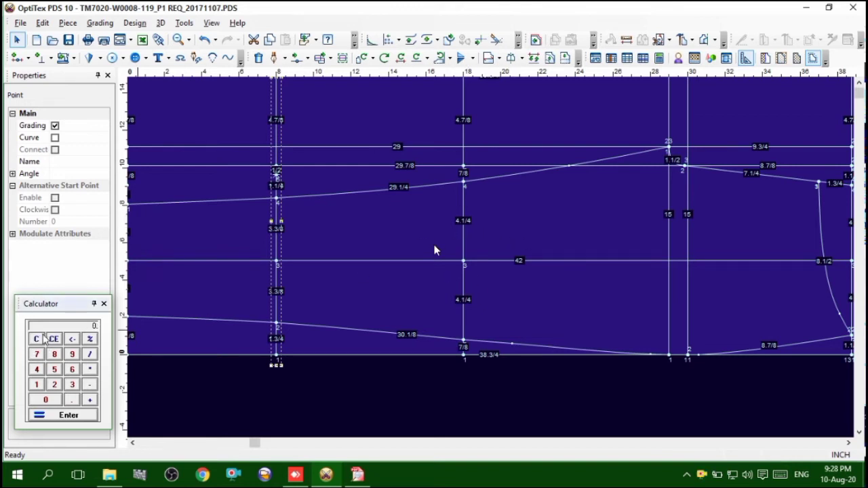
pyautogui.click(626, 41)
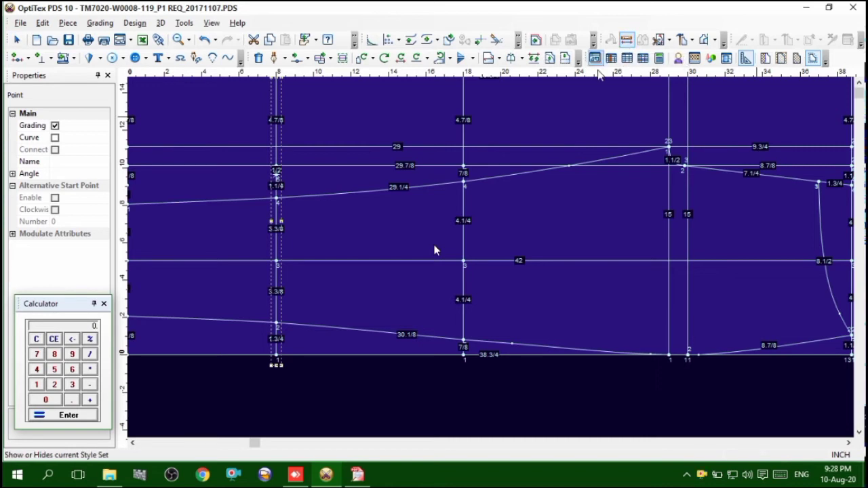
pyautogui.click(464, 182)
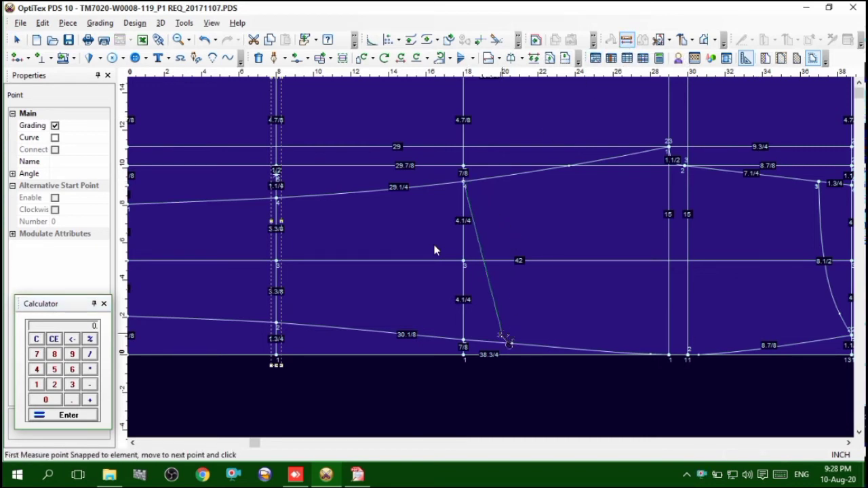
pyautogui.click(464, 340)
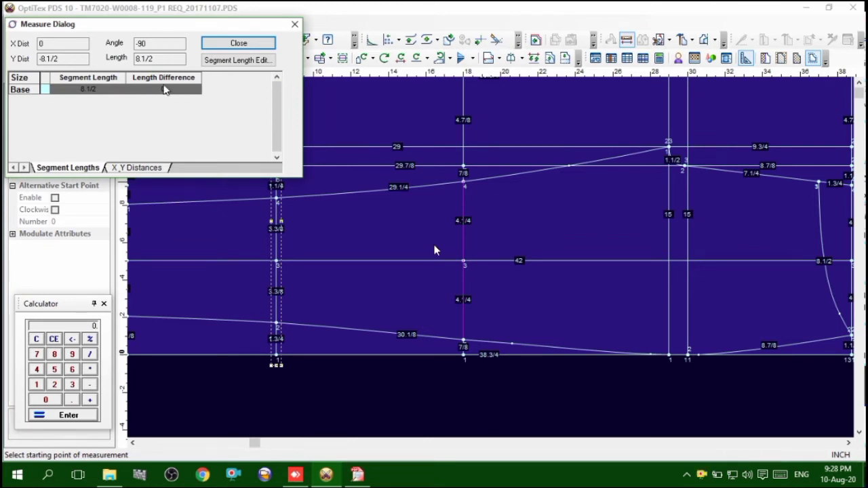
pyautogui.click(294, 23)
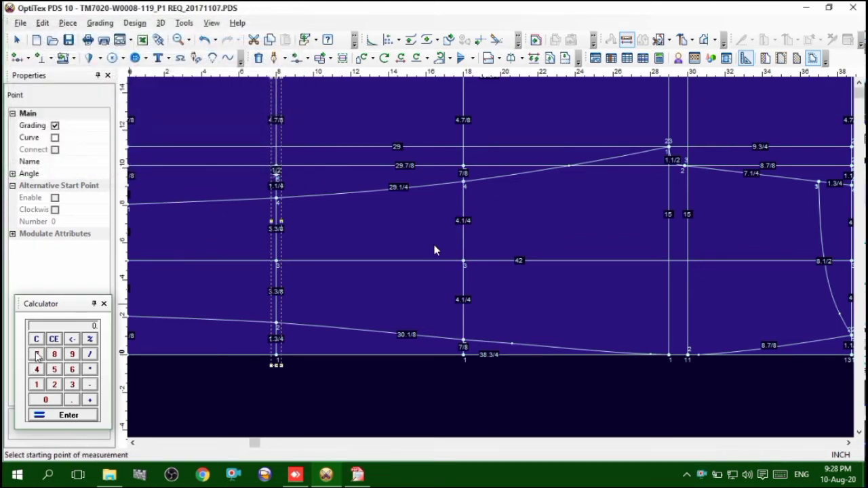
# Calculate the back knee width by subtracting 8.5 from the 17.25-inch knee circumference
pyautogui.click(37, 385)
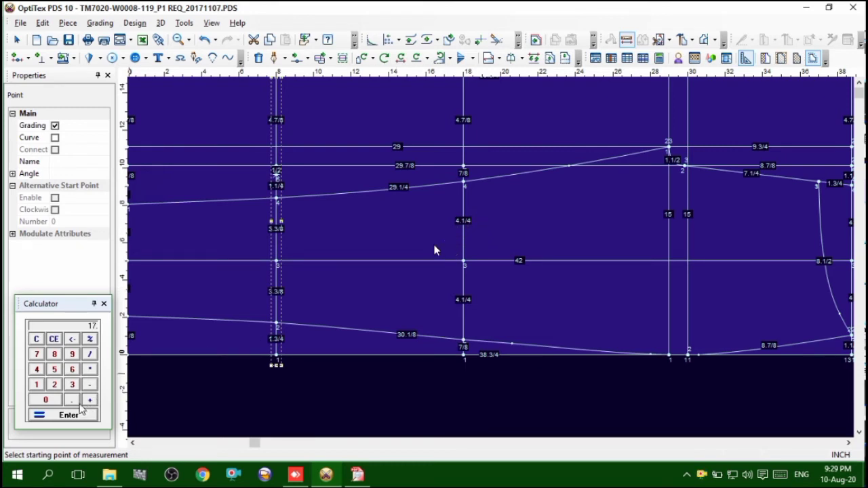
pyautogui.click(57, 385)
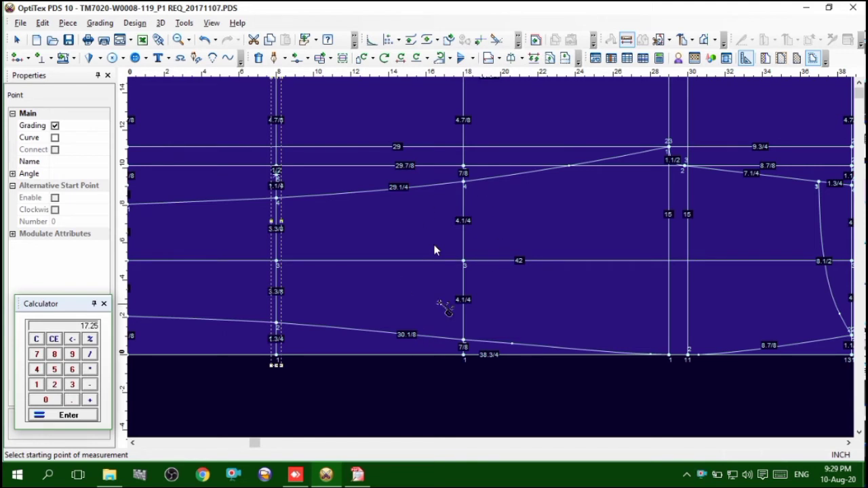
pyautogui.click(54, 356)
pyautogui.click(72, 402)
pyautogui.click(54, 373)
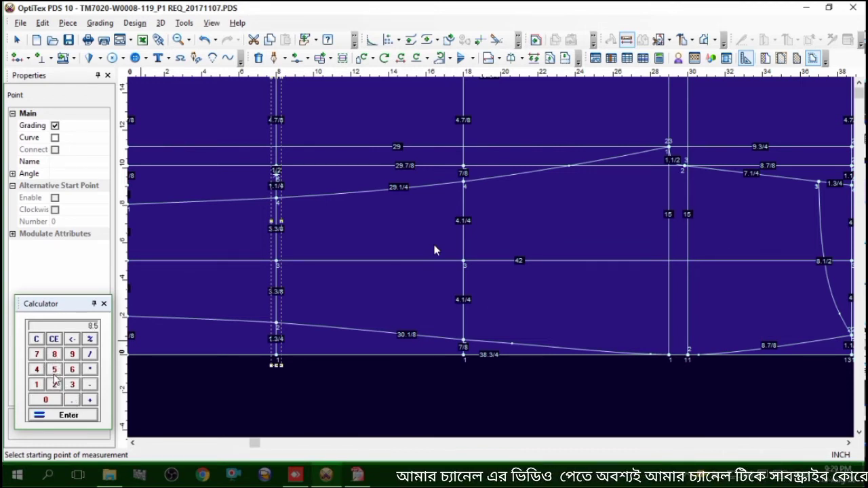
pyautogui.click(79, 415)
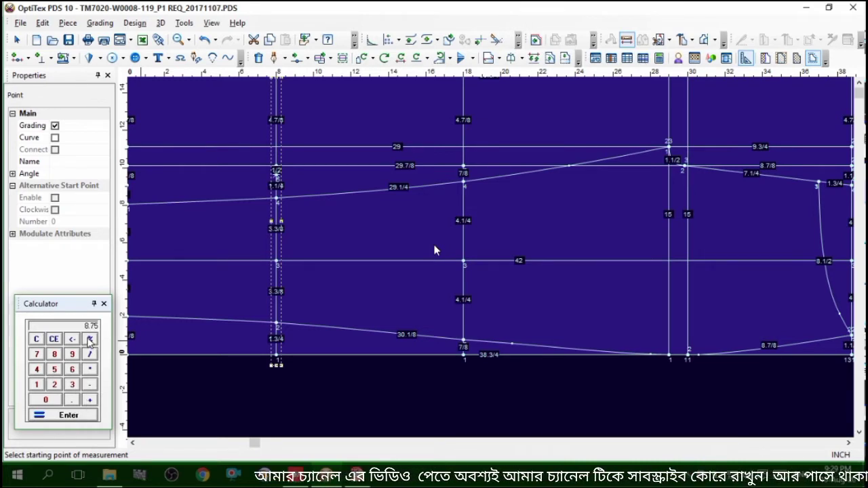
# Add a grading point on the knee line, 8.75 inches from its intersection with the lower leg contour
pyautogui.rightClick(497, 221)
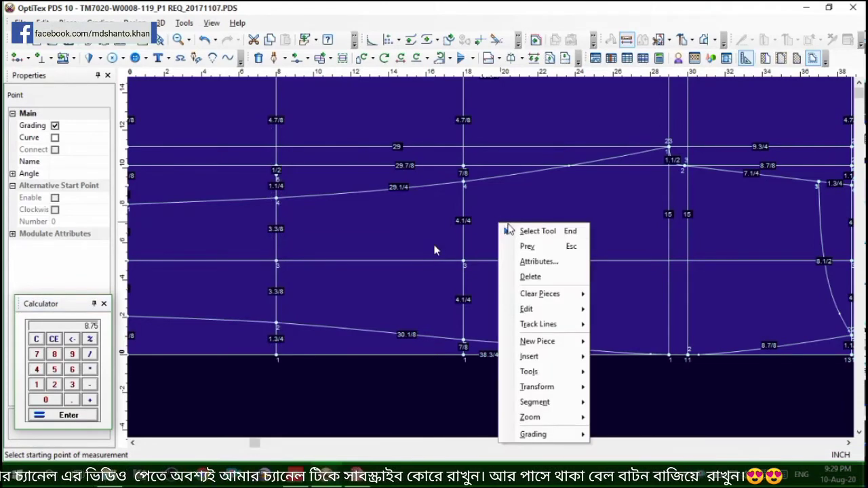
pyautogui.click(506, 232)
pyautogui.press('o')
pyautogui.click(463, 315)
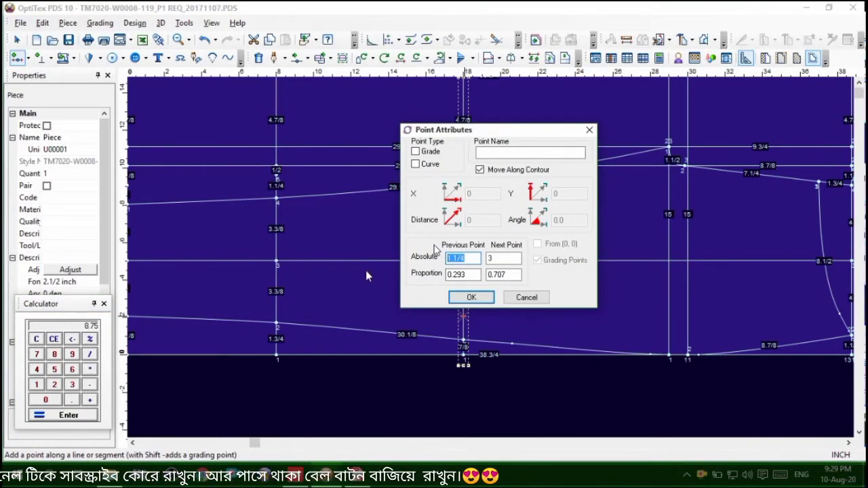
pyautogui.write('8.75')
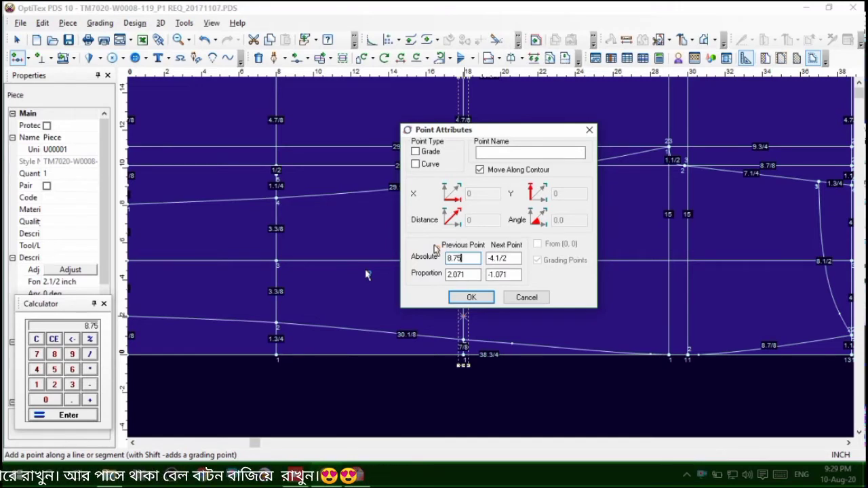
pyautogui.click(469, 297)
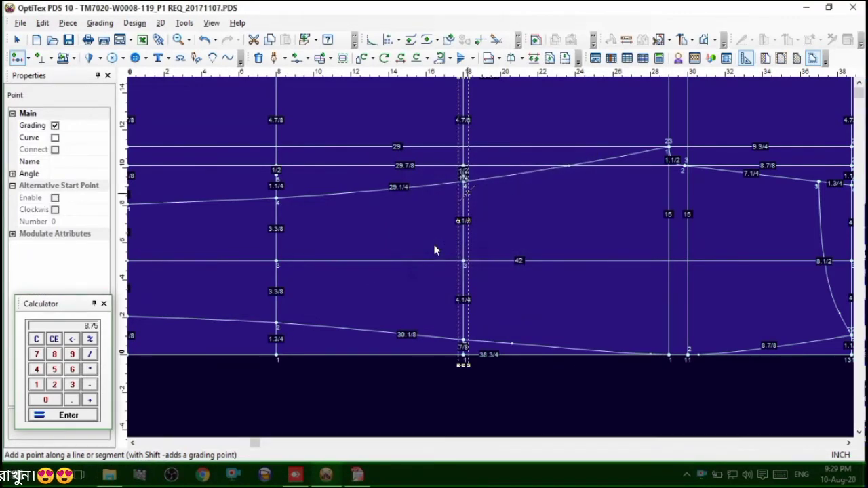
pyautogui.scroll(2, 435, 250)
pyautogui.scroll(-2, 435, 250)
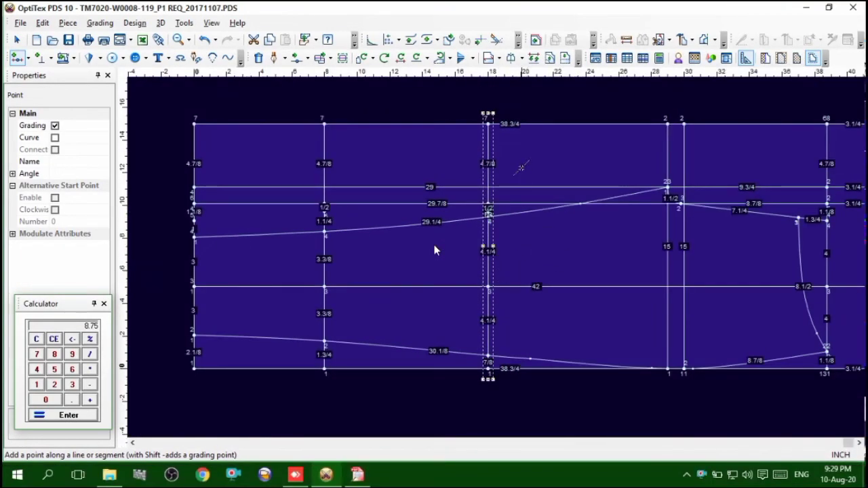
pyautogui.rightClick(529, 112)
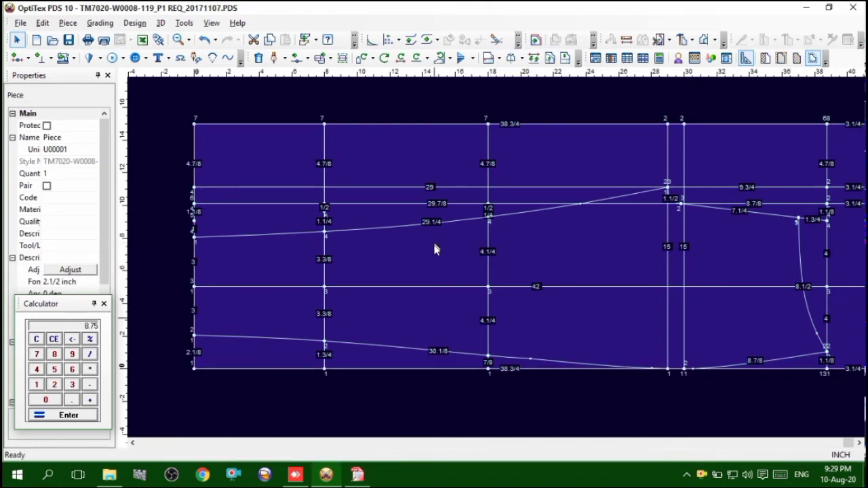
# Review the size chart and pant sketch in the Free PDF Reader tech pack, then return to the leg draft in OptiTex PDS
pyautogui.scroll(3, 491, 258)
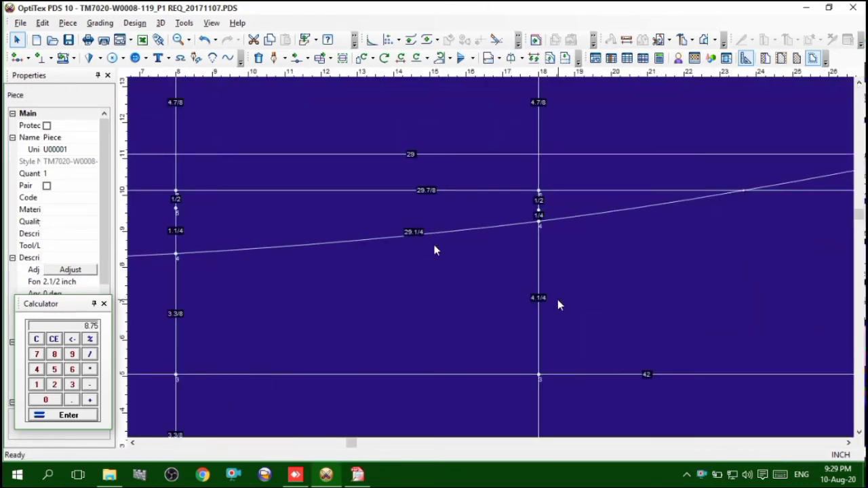
pyautogui.click(357, 475)
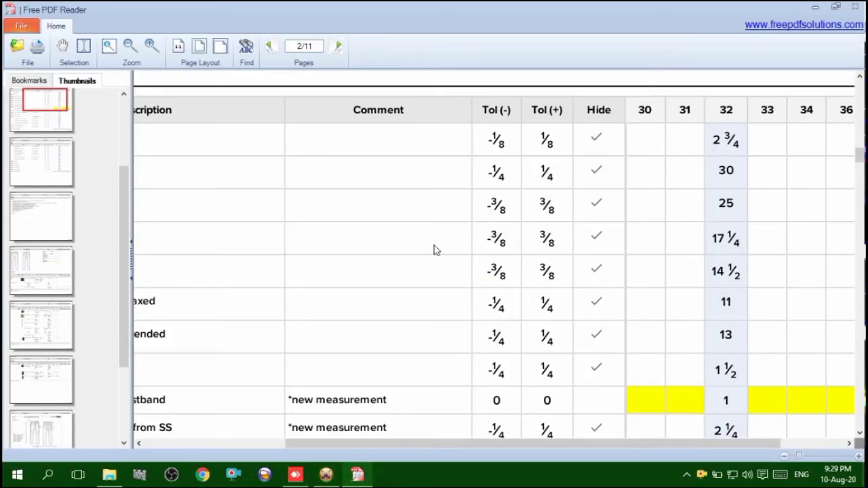
pyautogui.scroll(4, 436, 250)
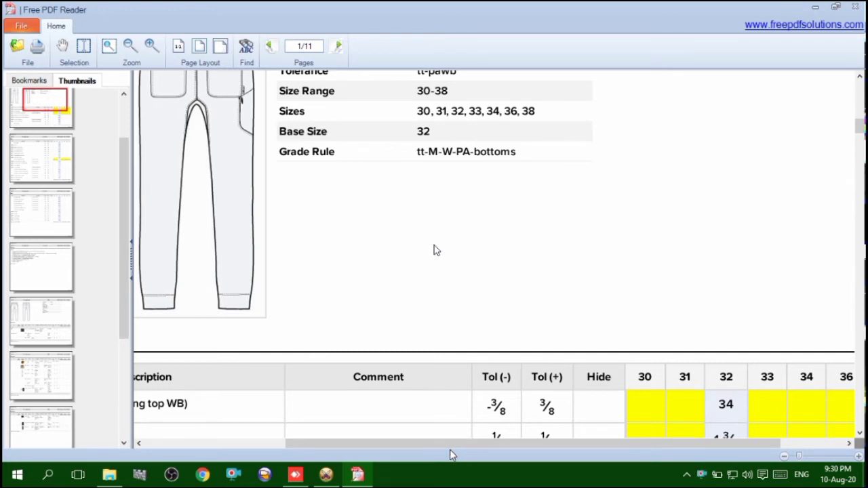
pyautogui.click(326, 475)
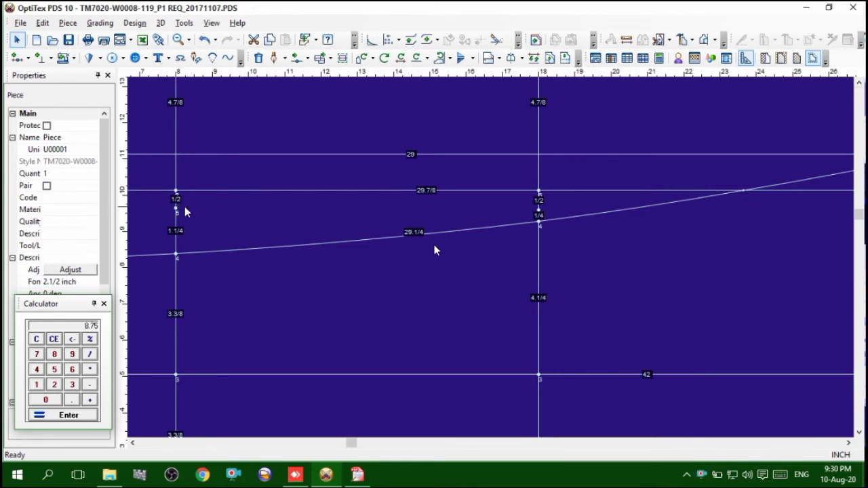
pyautogui.scroll(-2, 436, 251)
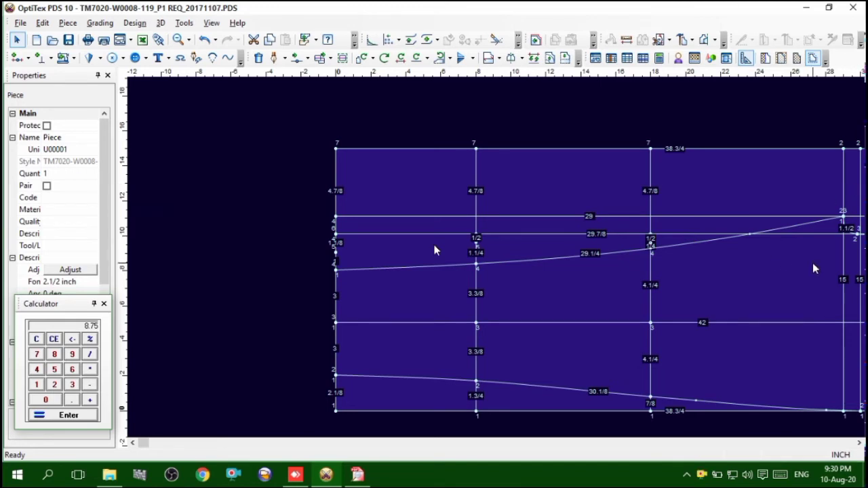
# Move the newest grading point on the knee line 1/8 inch away from the upper leg contour, at a 90-degree angle
pyautogui.scroll(-1, 812, 262)
pyautogui.scroll(2, 512, 262)
pyautogui.scroll(4, 493, 262)
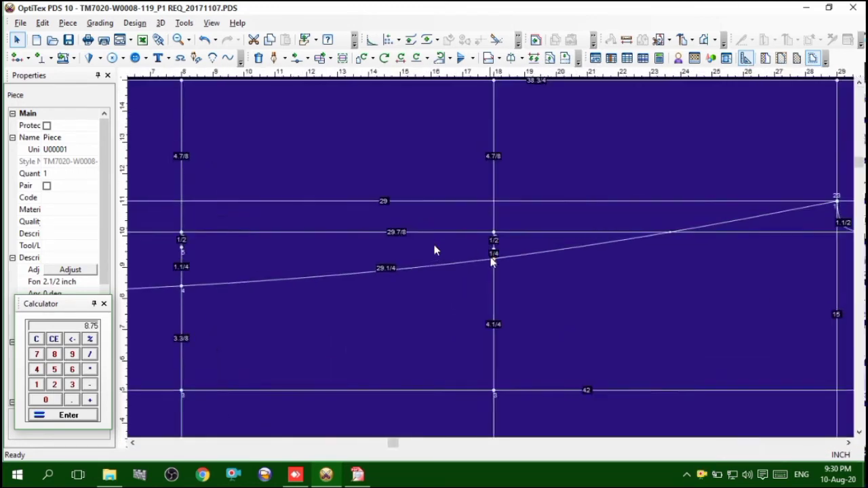
pyautogui.scroll(1, 500, 254)
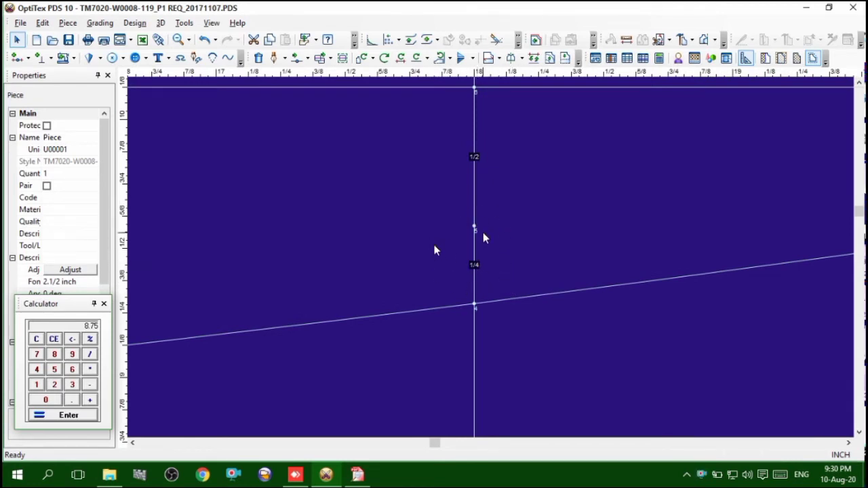
pyautogui.press('m')
pyautogui.moveTo(582, 186); pyautogui.dragTo(406, 247)
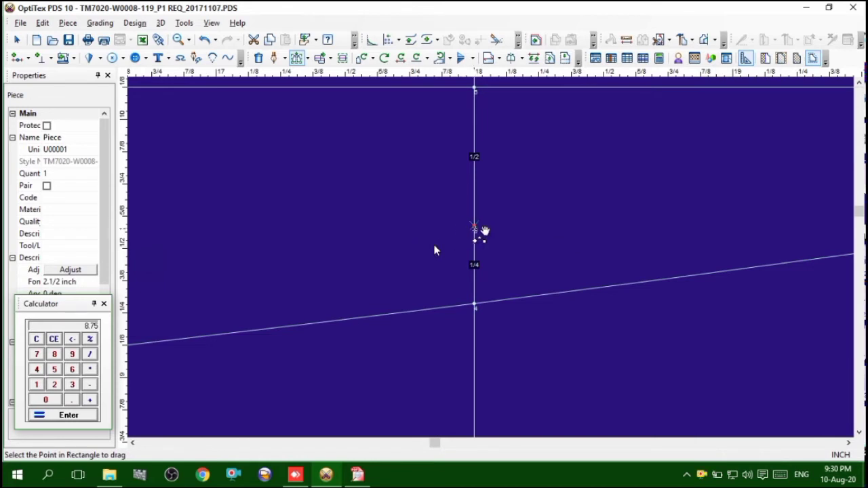
pyautogui.moveTo(484, 231); pyautogui.dragTo(482, 201)
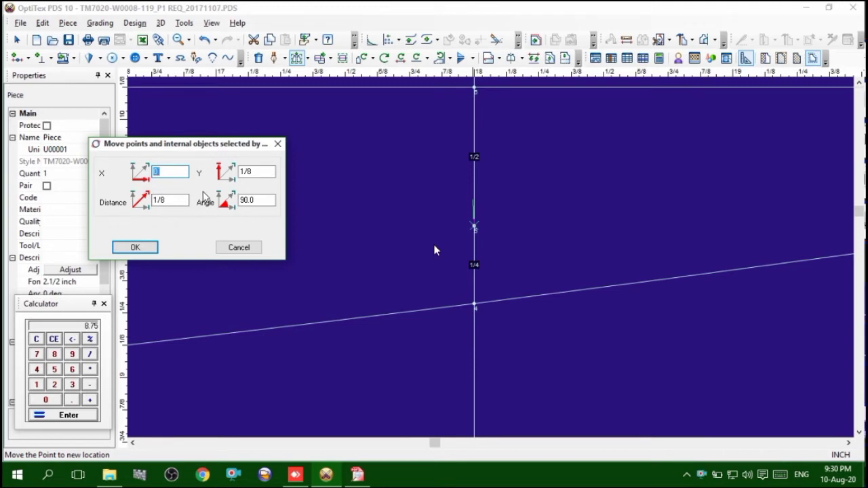
pyautogui.press('Return')
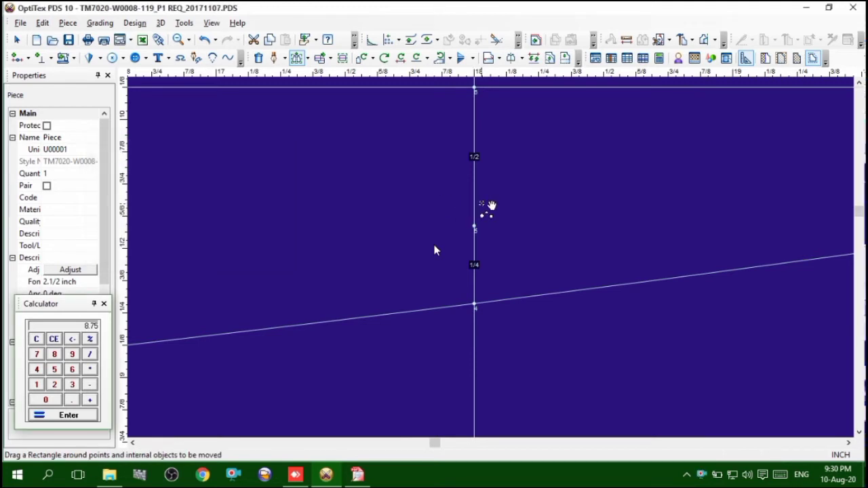
pyautogui.moveTo(484, 228); pyautogui.dragTo(485, 180)
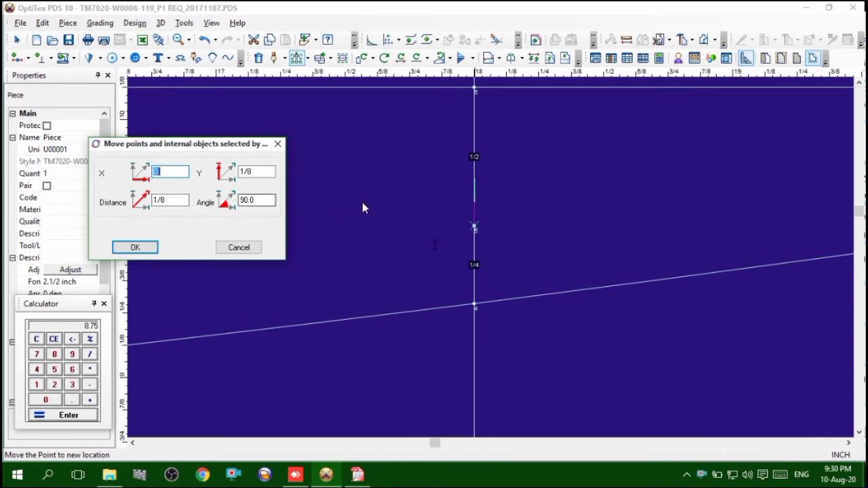
pyautogui.click(134, 250)
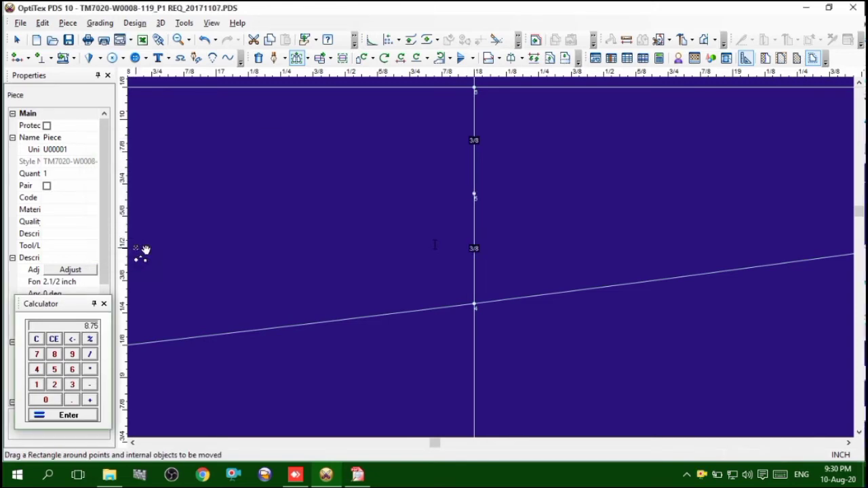
pyautogui.scroll(-5, 500, 261)
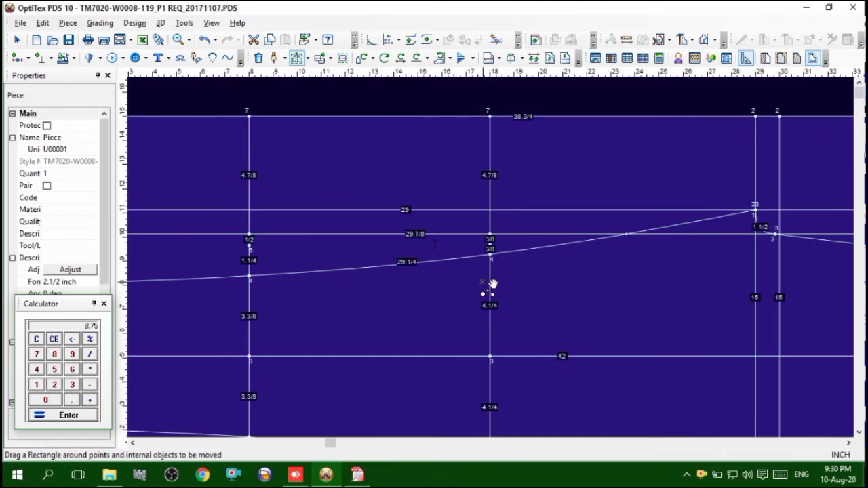
pyautogui.scroll(-2, 504, 309)
pyautogui.scroll(2, 502, 271)
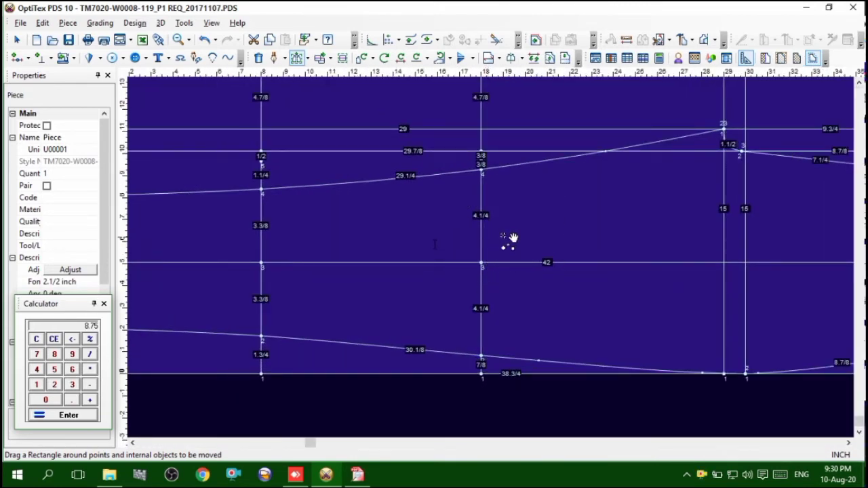
pyautogui.click(36, 340)
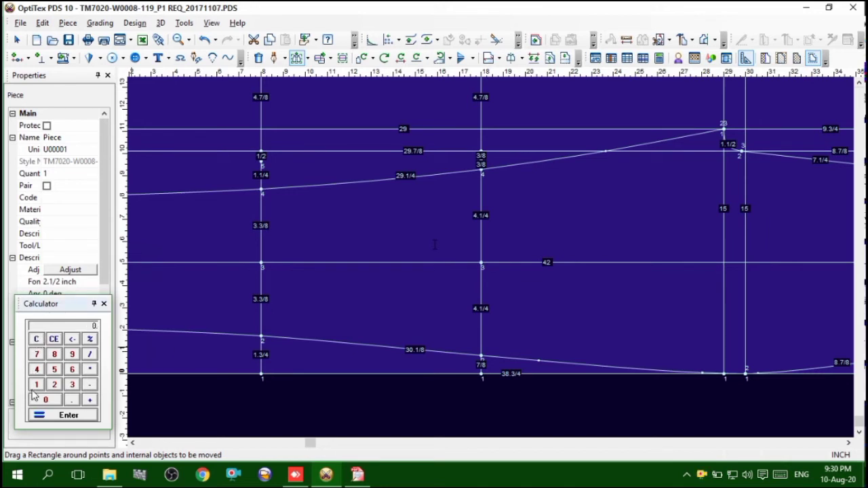
pyautogui.click(37, 354)
pyautogui.click(55, 385)
pyautogui.click(37, 342)
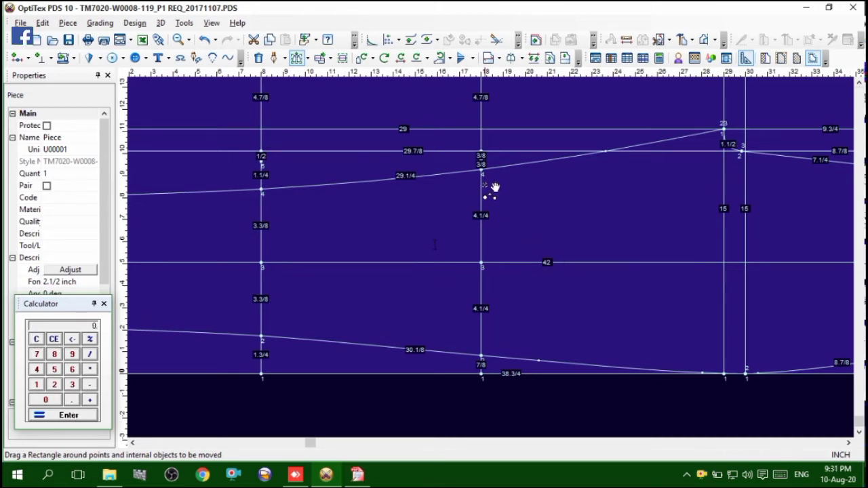
# Delete the moved grading point above the upper leg contour on the knee line
pyautogui.scroll(5, 491, 178)
pyautogui.rightClick(521, 142)
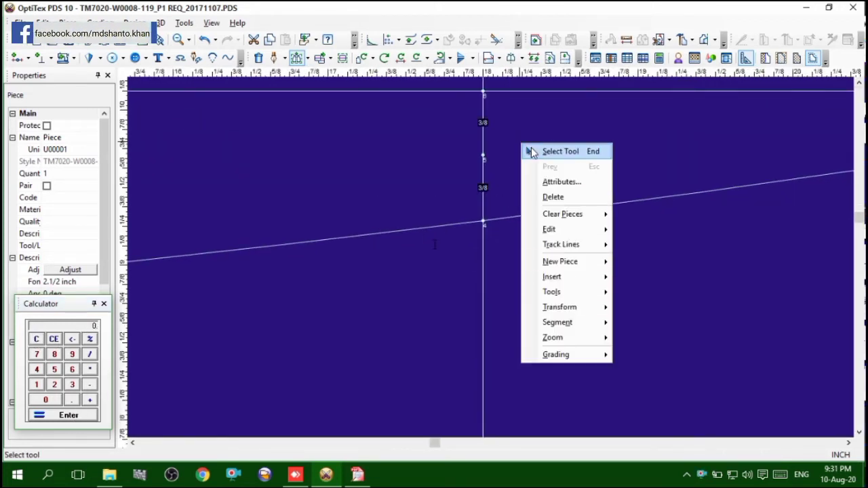
pyautogui.click(529, 149)
pyautogui.click(483, 155)
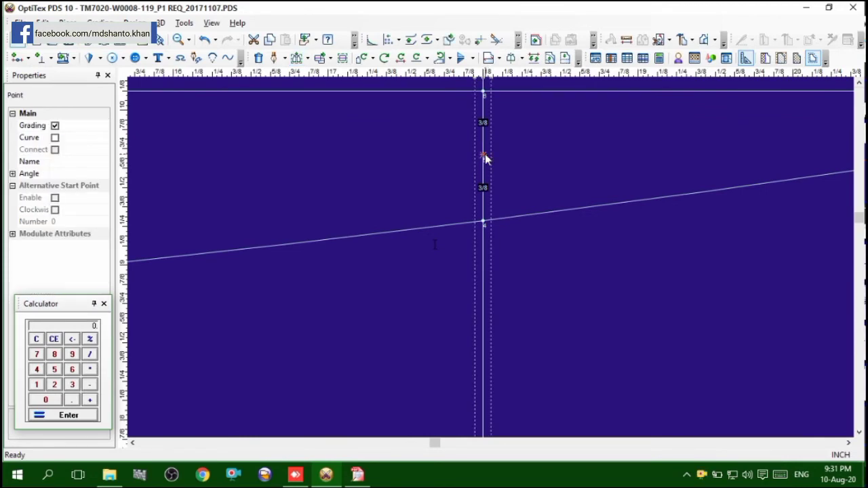
pyautogui.press('Delete')
# Add a grading point on the knee line, 9.25 inches from its intersection with the lower leg contour
pyautogui.scroll(-5, 492, 264)
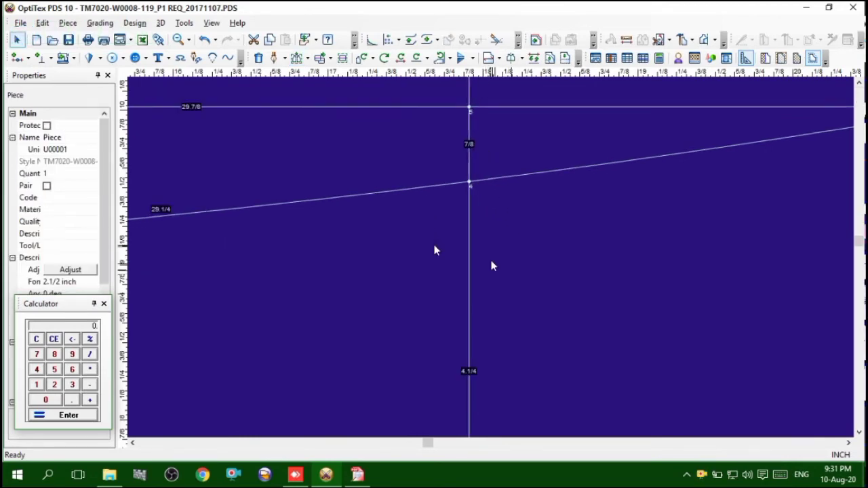
pyautogui.press('o')
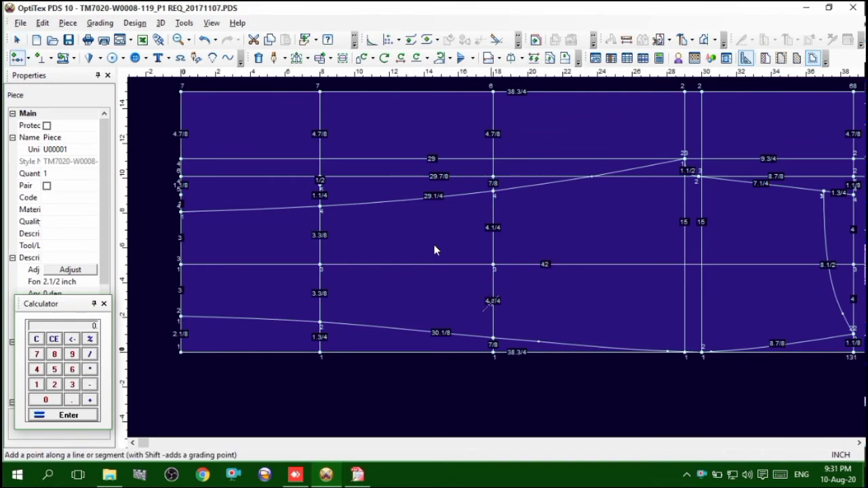
pyautogui.click(493, 311)
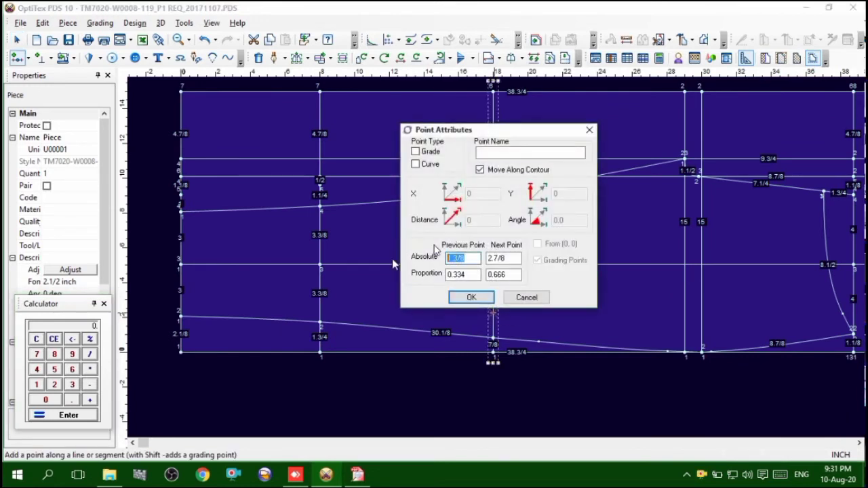
pyautogui.write('9.25')
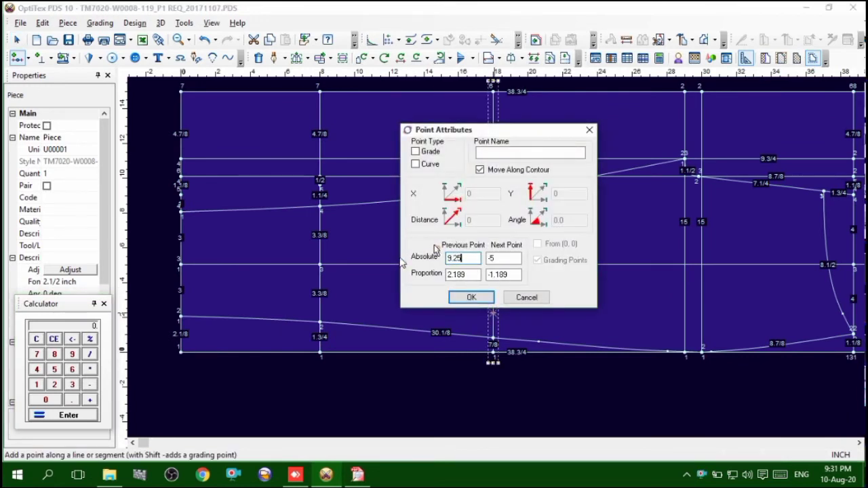
pyautogui.click(416, 153)
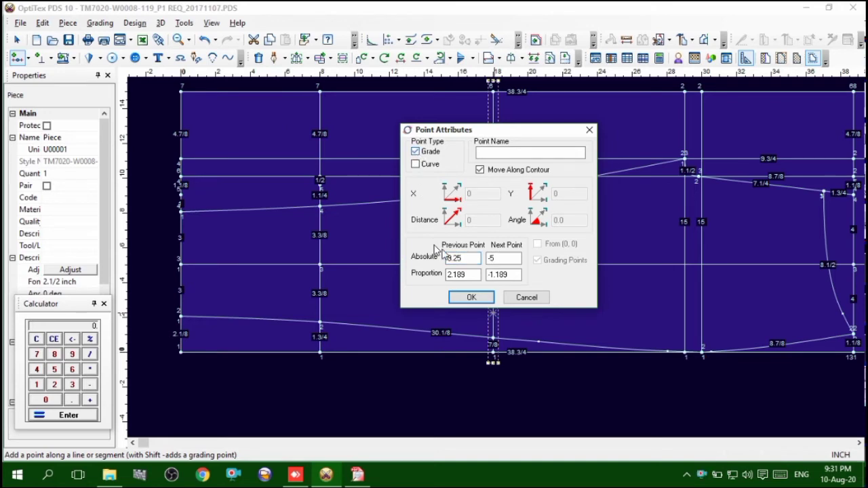
pyautogui.click(470, 300)
pyautogui.scroll(2, 434, 250)
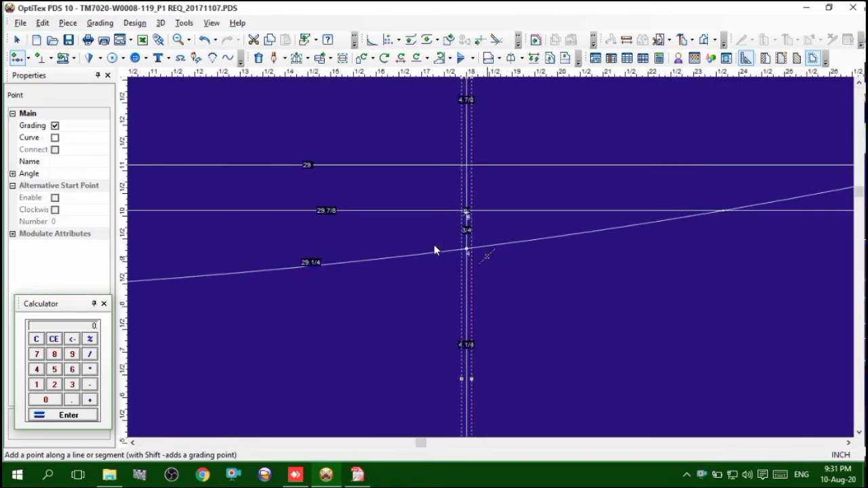
pyautogui.scroll(3, 434, 250)
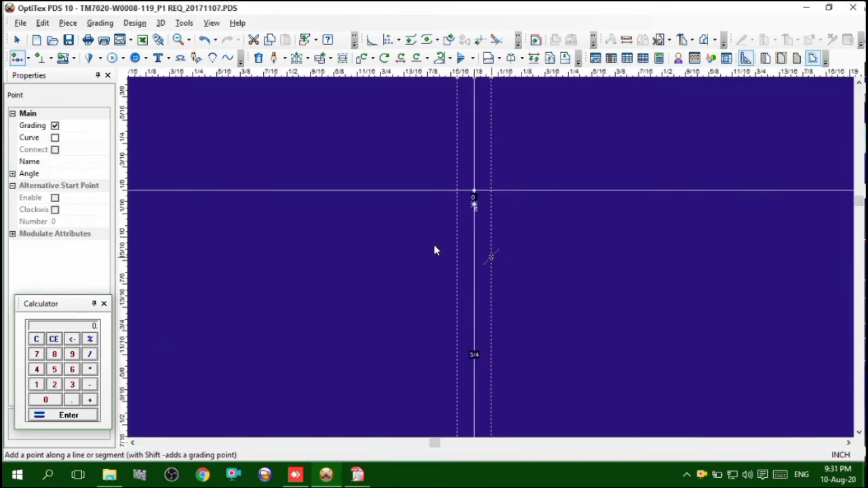
pyautogui.scroll(-5, 434, 250)
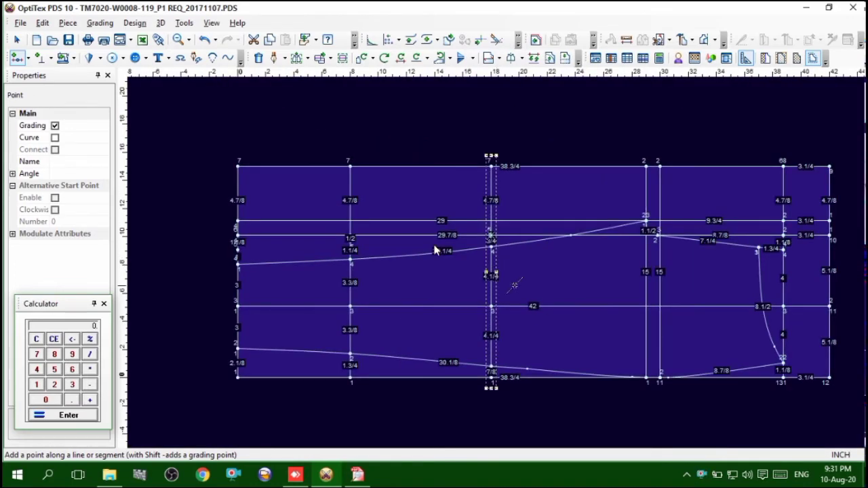
pyautogui.rightClick(554, 288)
pyautogui.click(587, 76)
# Check the size 32 thigh, knee, calf and leg opening circumferences in the Free PDF Reader tech pack, then return to OptiTex PDS
pyautogui.scroll(1, 648, 277)
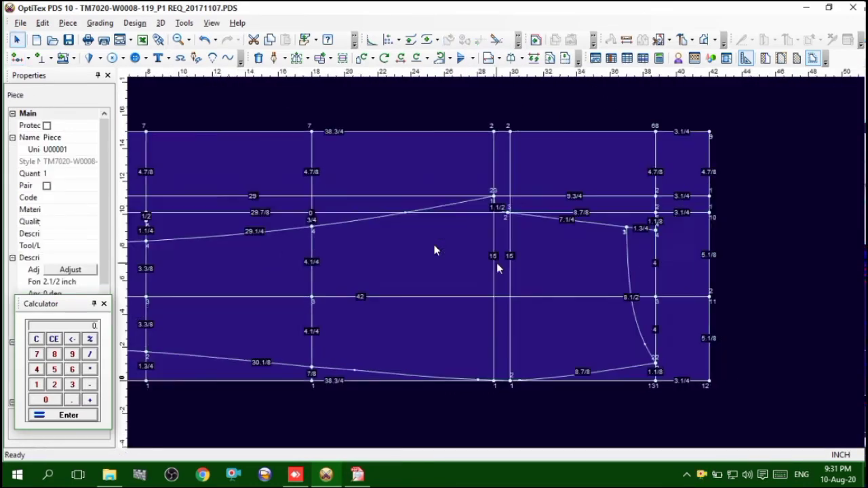
pyautogui.scroll(2, 497, 263)
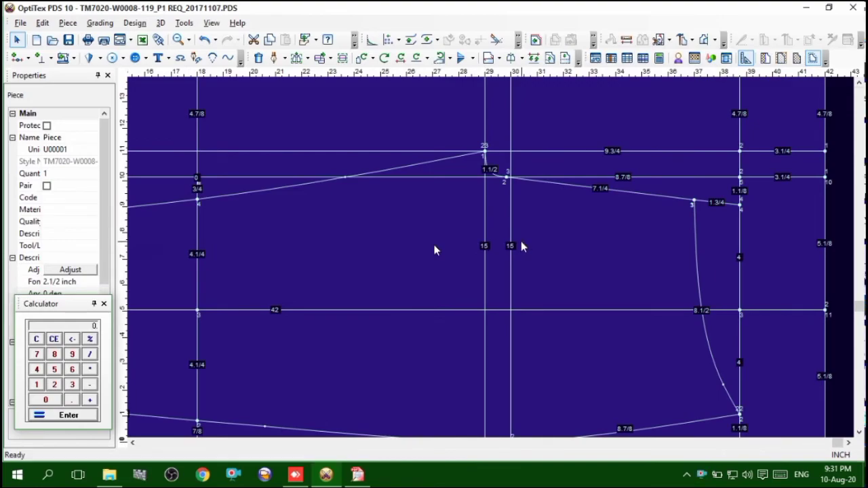
pyautogui.click(357, 475)
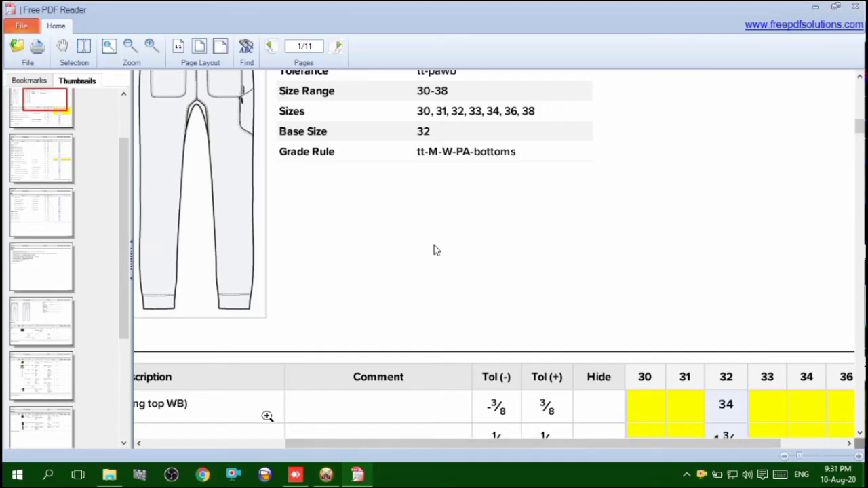
pyautogui.moveTo(295, 449); pyautogui.dragTo(173, 449)
pyautogui.scroll(-3, 291, 391)
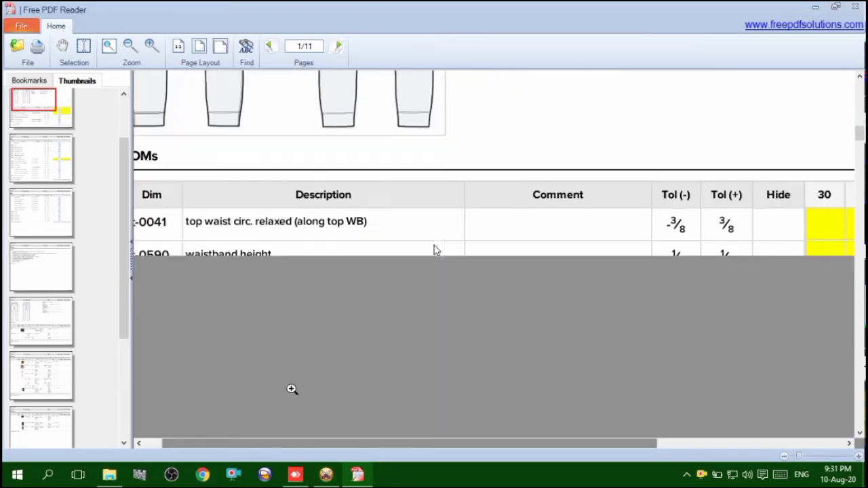
pyautogui.scroll(-5, 286, 395)
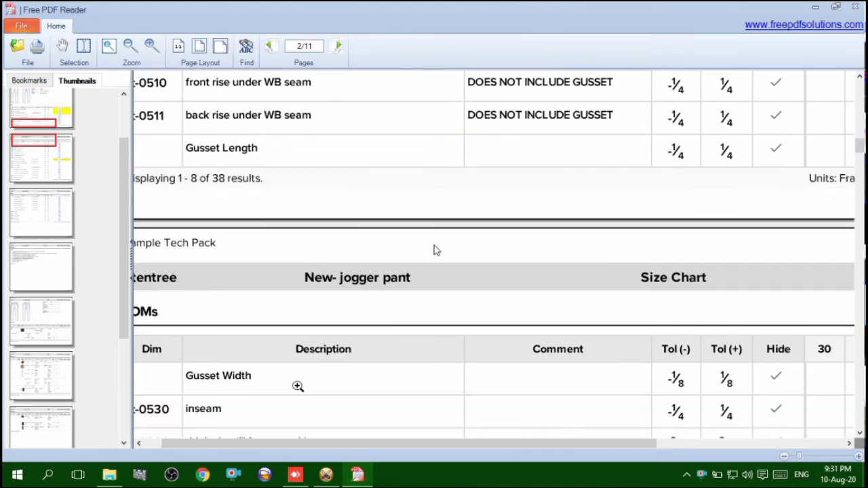
pyautogui.scroll(-1, 298, 386)
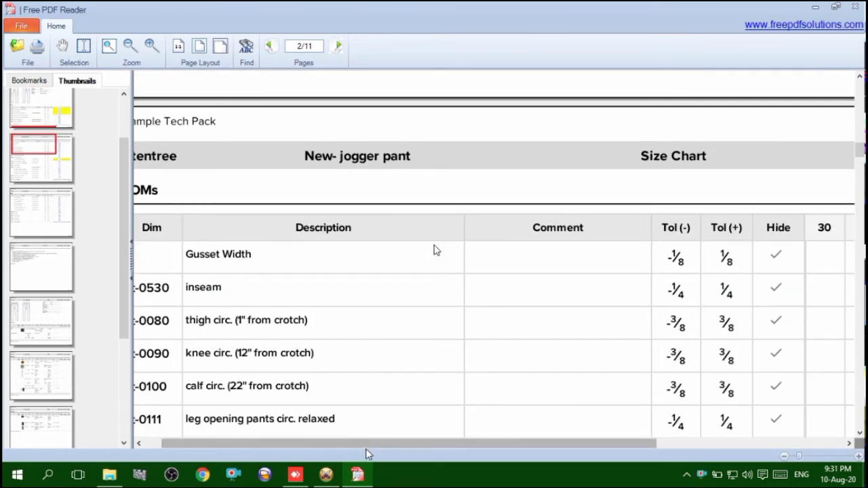
pyautogui.moveTo(366, 446); pyautogui.dragTo(528, 449)
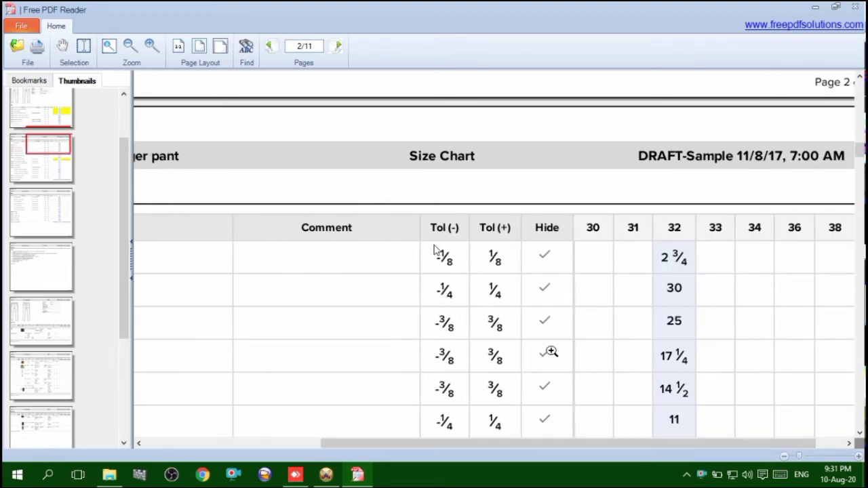
pyautogui.click(326, 474)
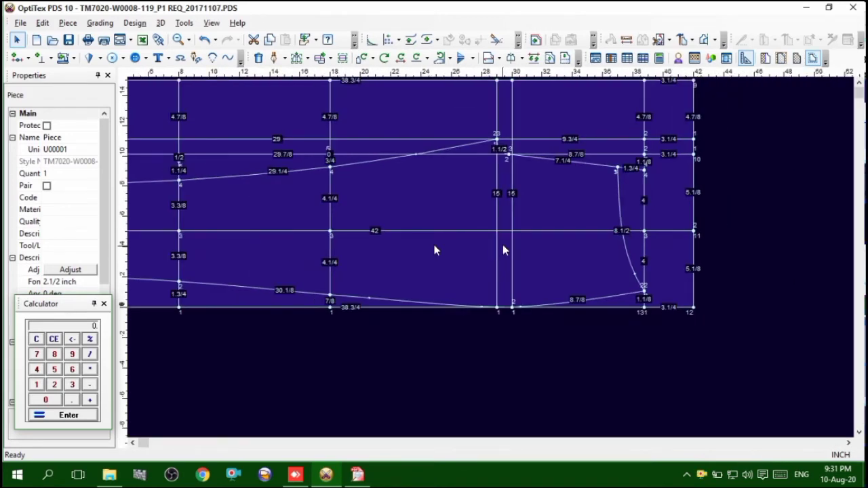
# Add a grading point on the thigh line where the upper leg contour meets the crotch curve, 11 1/8 inches from the previous point
pyautogui.scroll(1, 499, 252)
pyautogui.scroll(2, 491, 247)
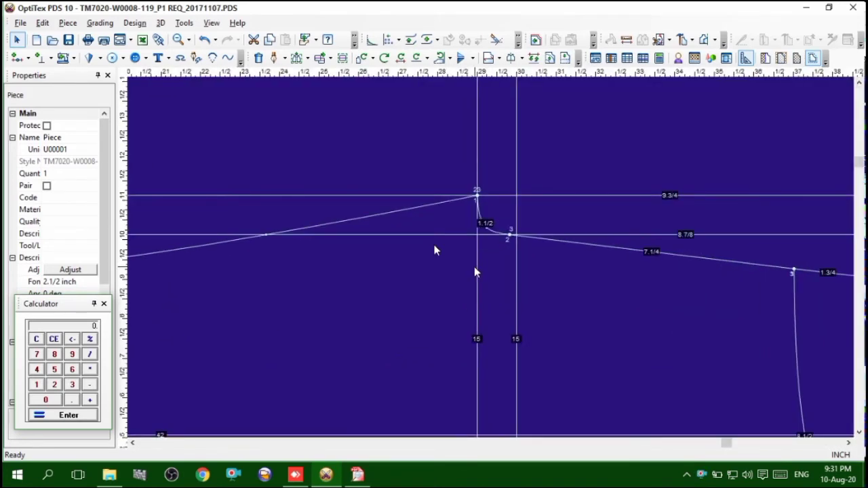
pyautogui.click(475, 271)
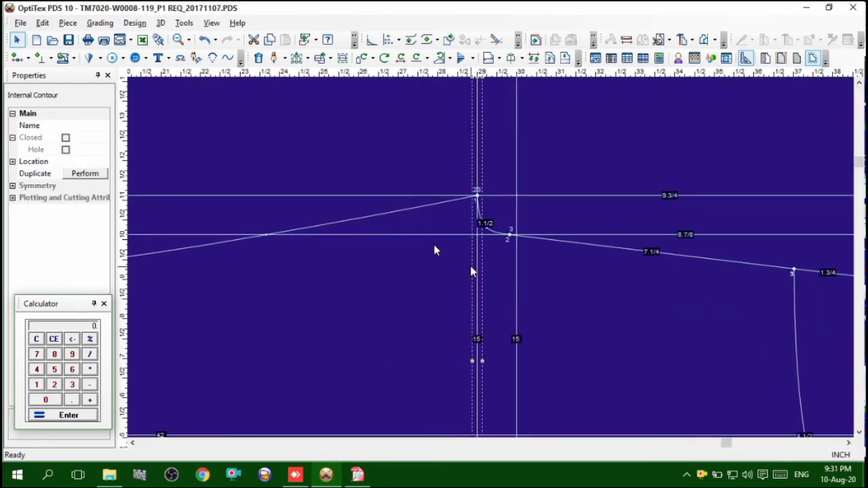
pyautogui.press('o')
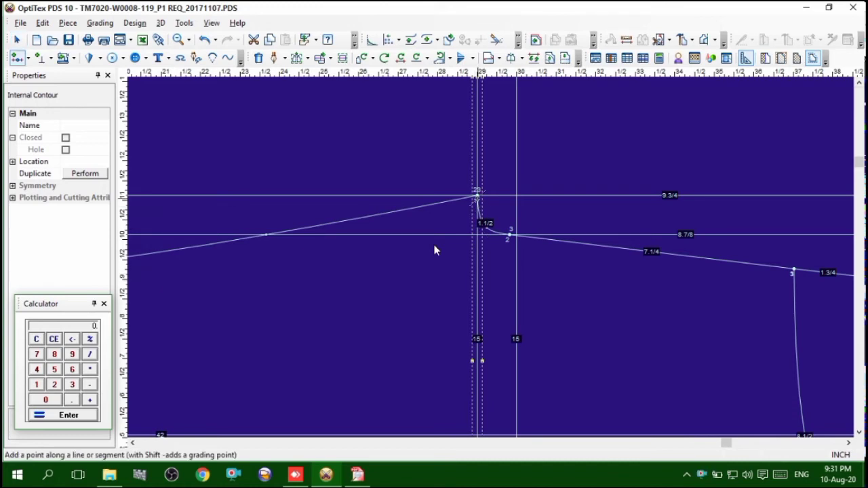
pyautogui.click(481, 200)
pyautogui.click(415, 154)
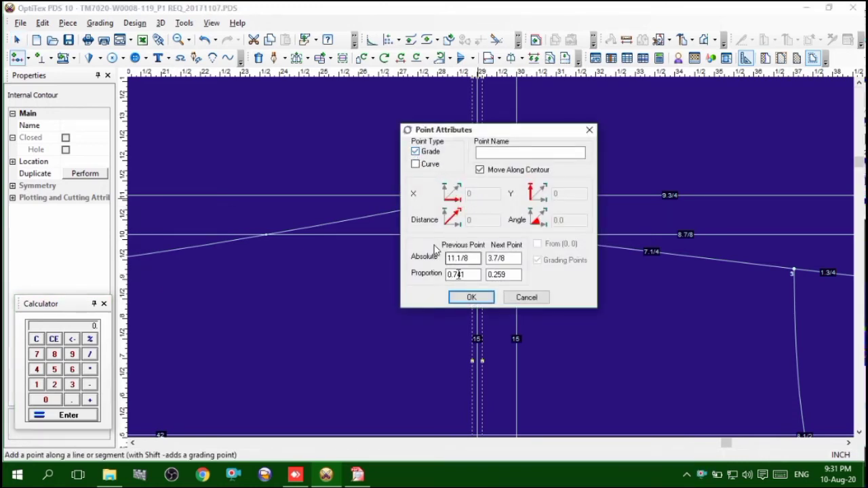
pyautogui.click(462, 294)
pyautogui.scroll(2, 435, 250)
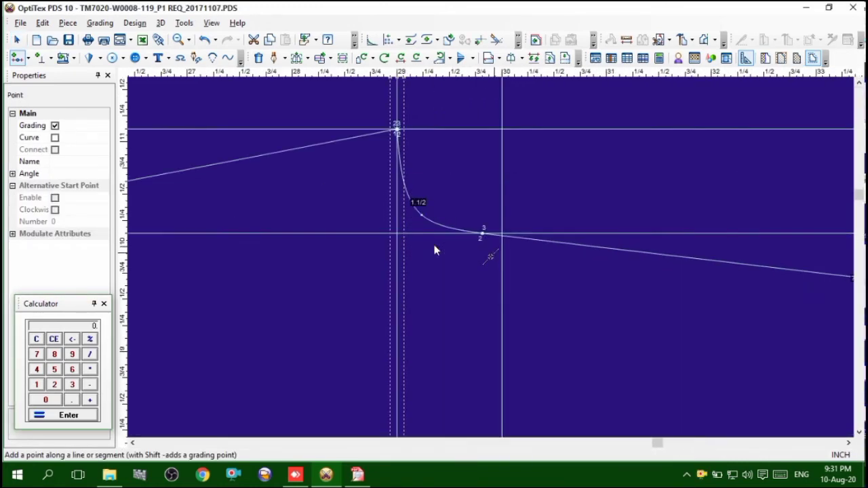
pyautogui.click(435, 251)
pyautogui.click(589, 131)
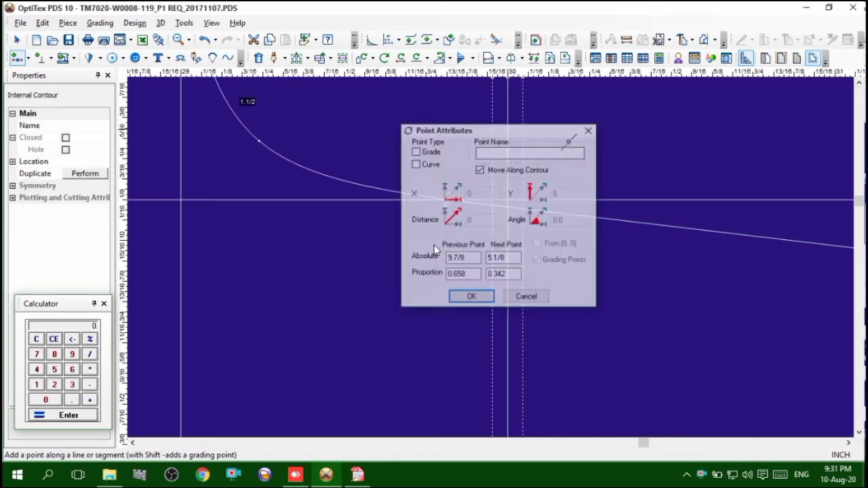
# Add a grading point on the vertical line at 30 inches where it meets the front rise contour, 10 1/8 inches from the previous point
pyautogui.scroll(2, 529, 165)
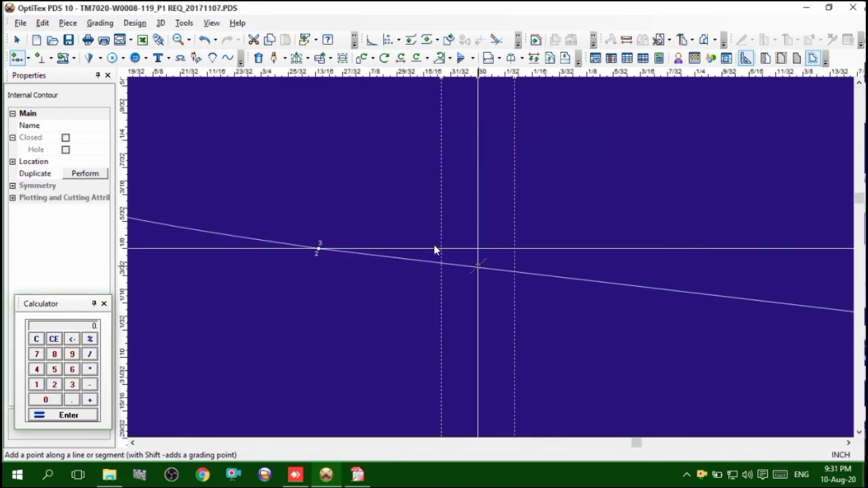
pyautogui.click(478, 266)
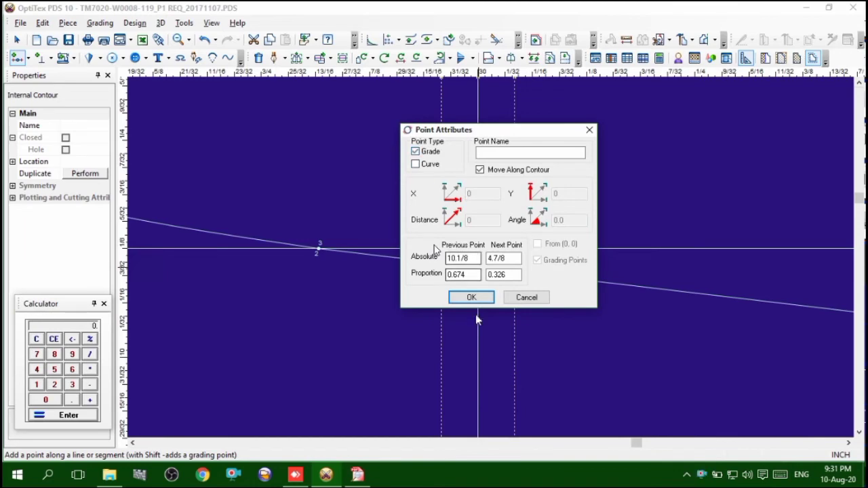
pyautogui.click(471, 297)
pyautogui.rightClick(559, 113)
pyautogui.click(581, 124)
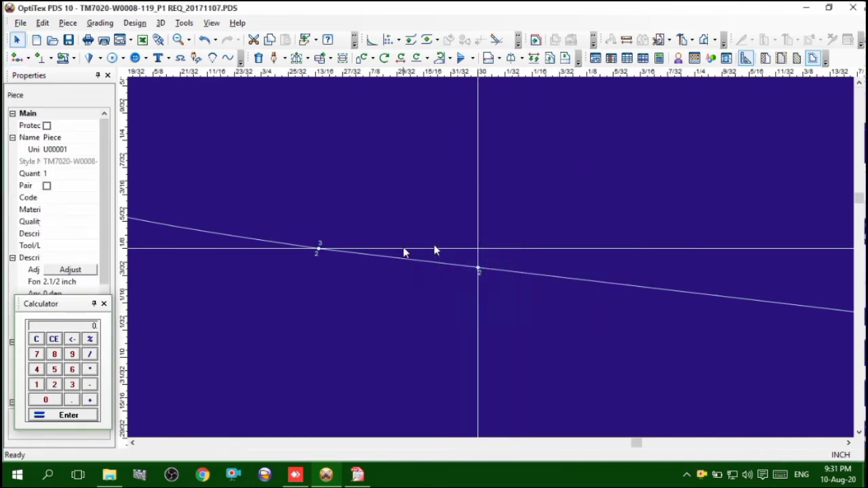
pyautogui.scroll(-6, 434, 308)
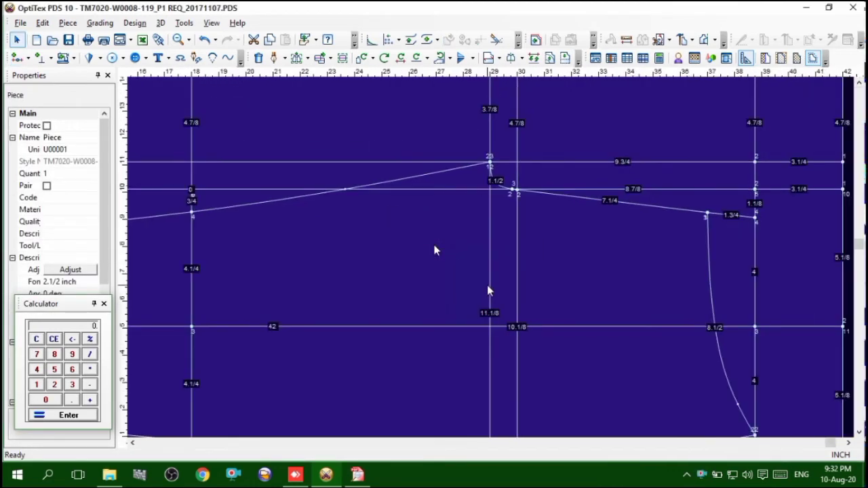
pyautogui.scroll(-3, 495, 259)
pyautogui.scroll(3, 495, 258)
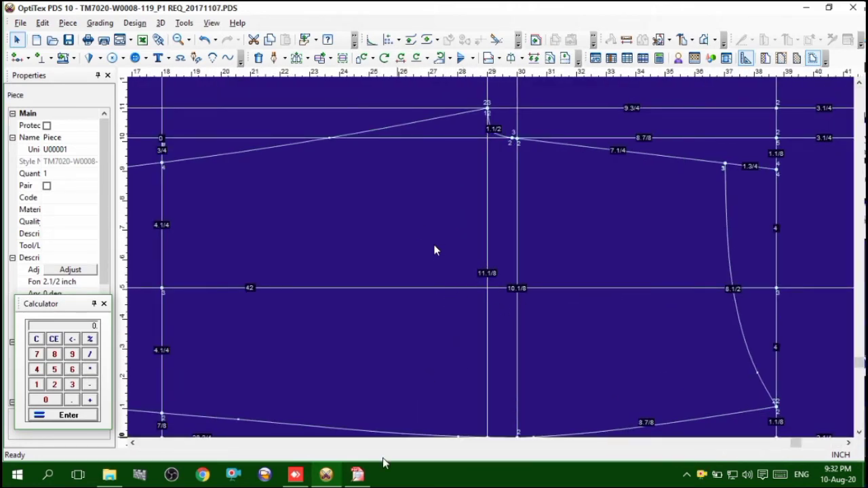
# Check the size 32 thigh circumference in the Free PDF Reader tech pack, then return to OptiTex PDS
pyautogui.click(358, 475)
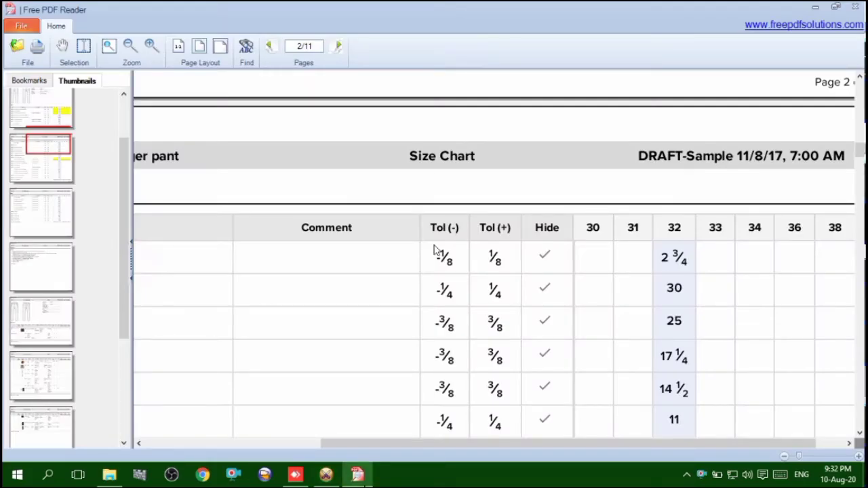
pyautogui.moveTo(375, 445); pyautogui.dragTo(345, 457)
pyautogui.click(326, 475)
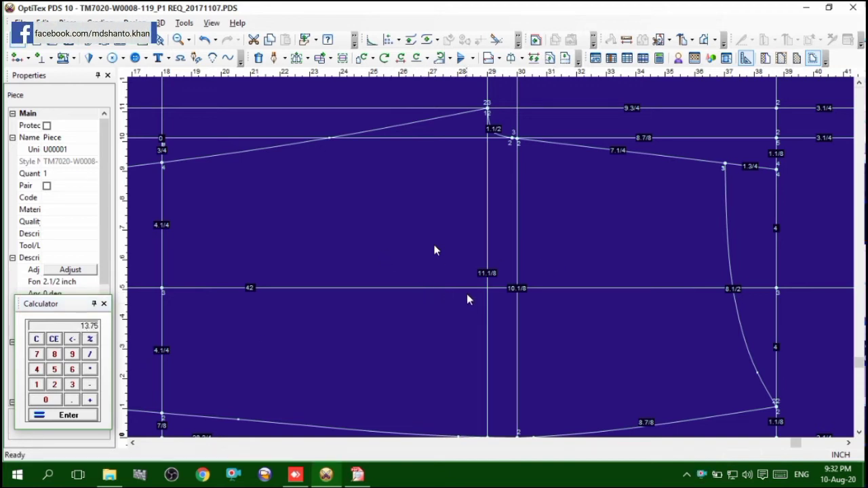
# Add a point on the thigh line above the upper leg contour, 13.75 inches from the previous point
pyautogui.press('o')
pyautogui.click(485, 400)
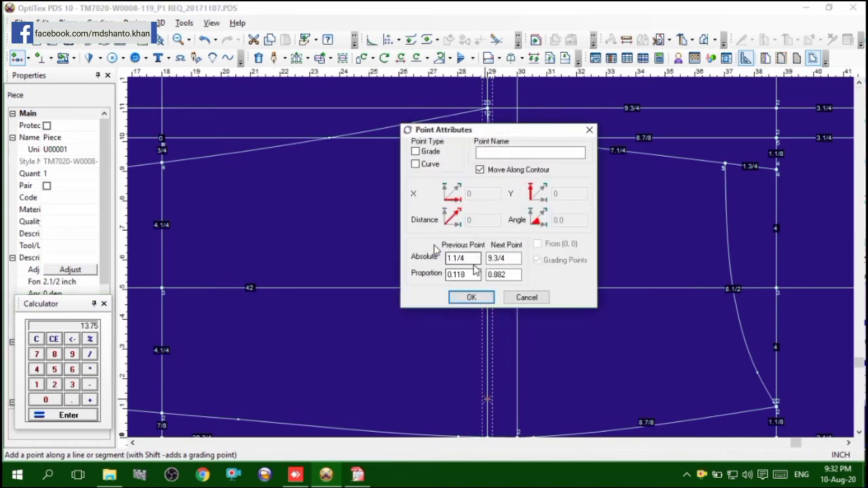
pyautogui.write('13.75')
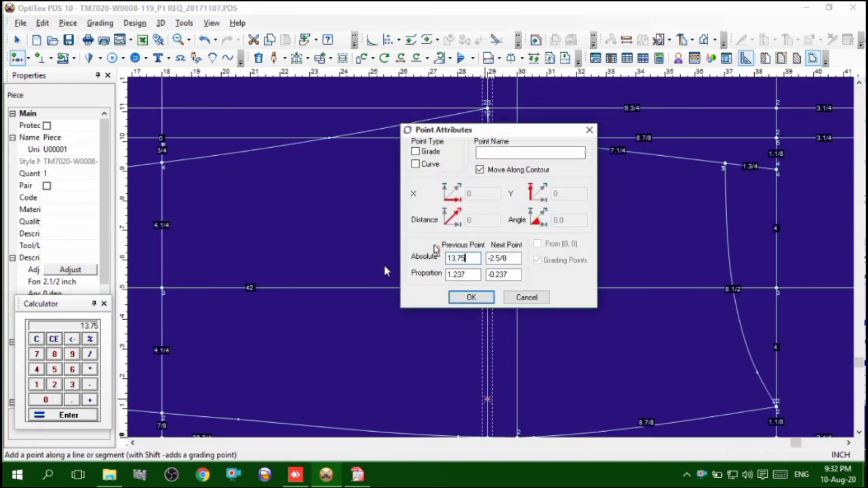
pyautogui.press('Return')
pyautogui.scroll(-2, 434, 249)
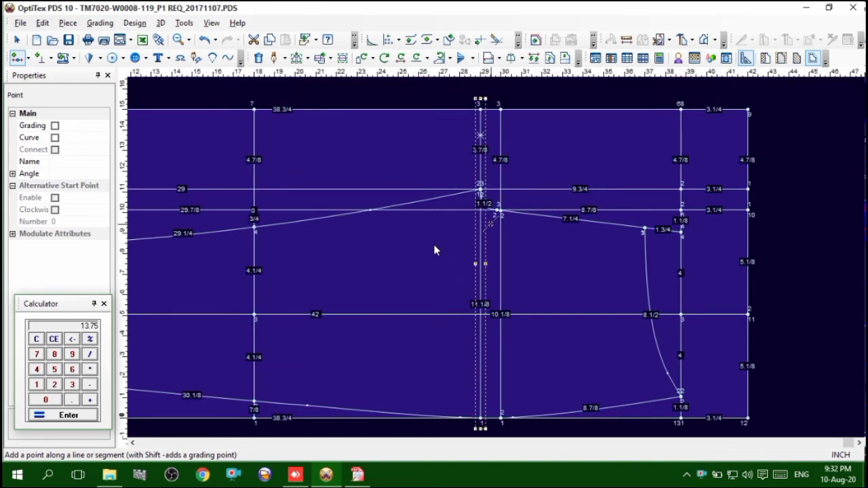
pyautogui.scroll(2, 435, 250)
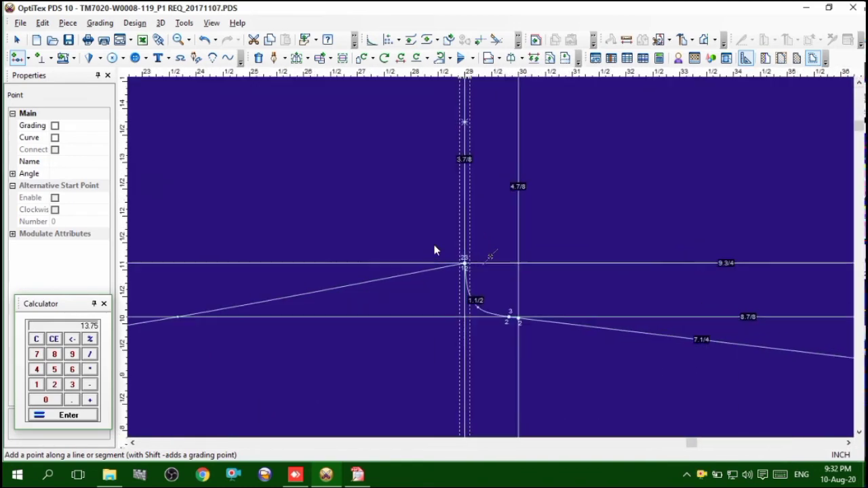
pyautogui.rightClick(632, 180)
pyautogui.click(650, 191)
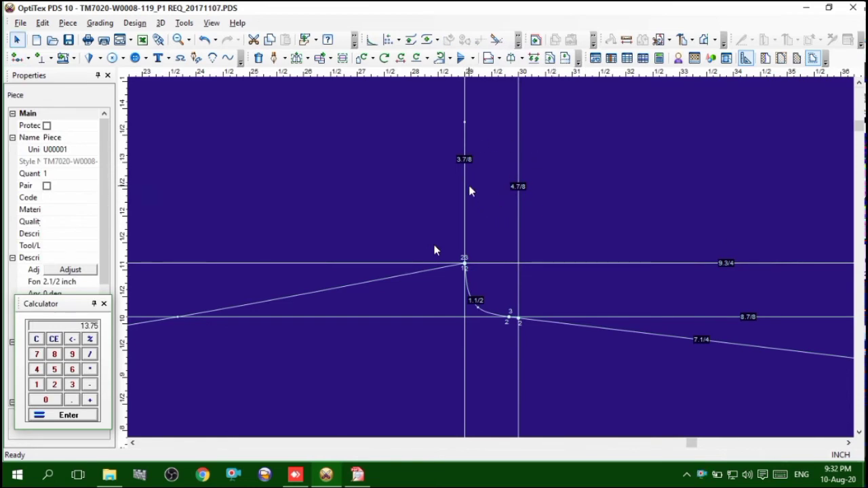
# Subtract 1 inch from the 13.75-inch back thigh width with the calculator, then clear it
pyautogui.scroll(-3, 482, 218)
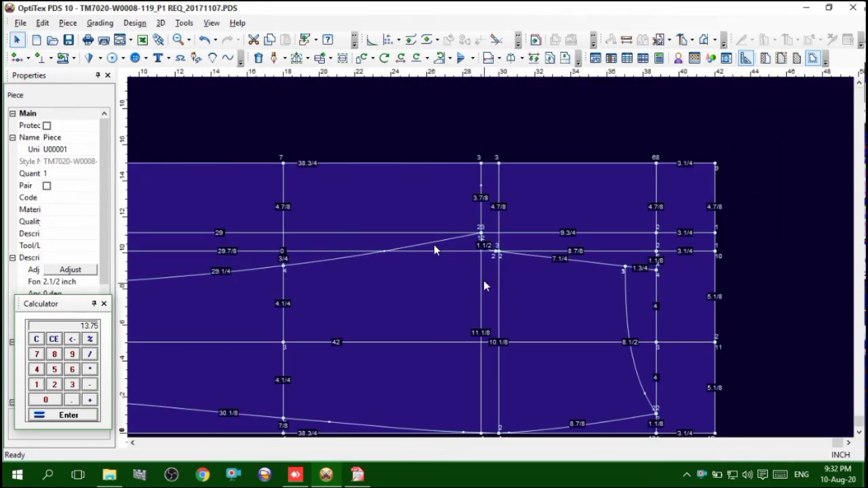
pyautogui.scroll(1, 493, 263)
pyautogui.click(483, 213)
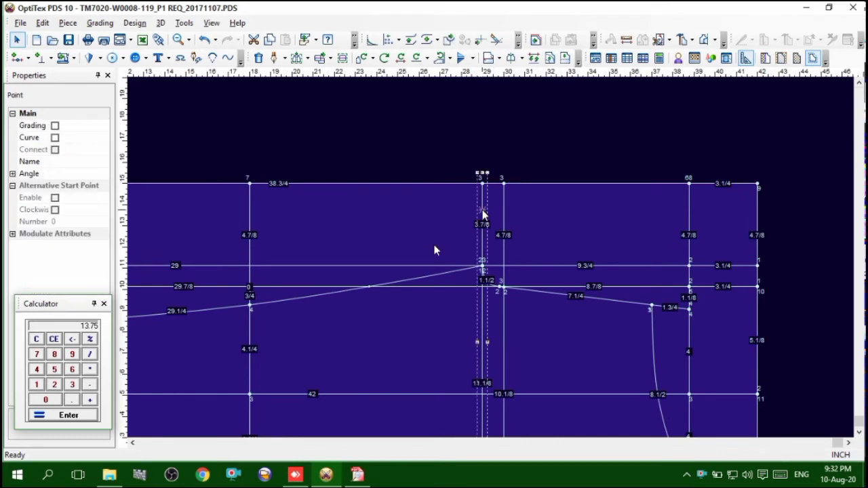
pyautogui.click(38, 388)
pyautogui.click(64, 416)
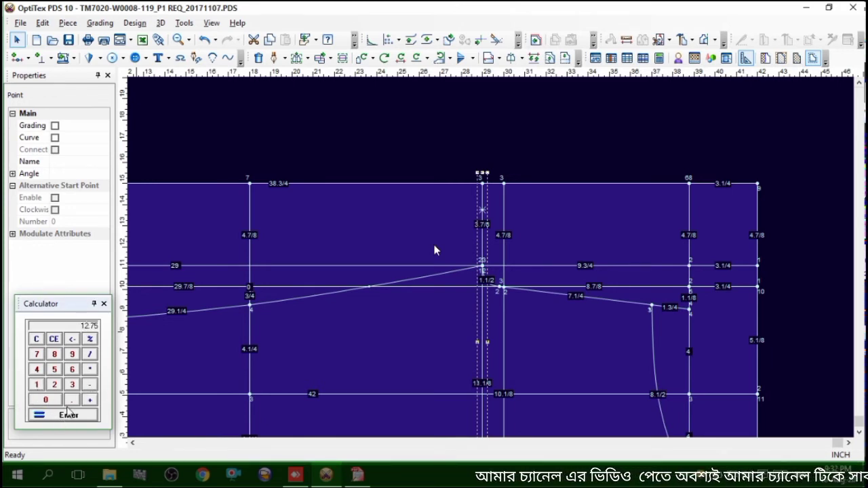
pyautogui.click(35, 340)
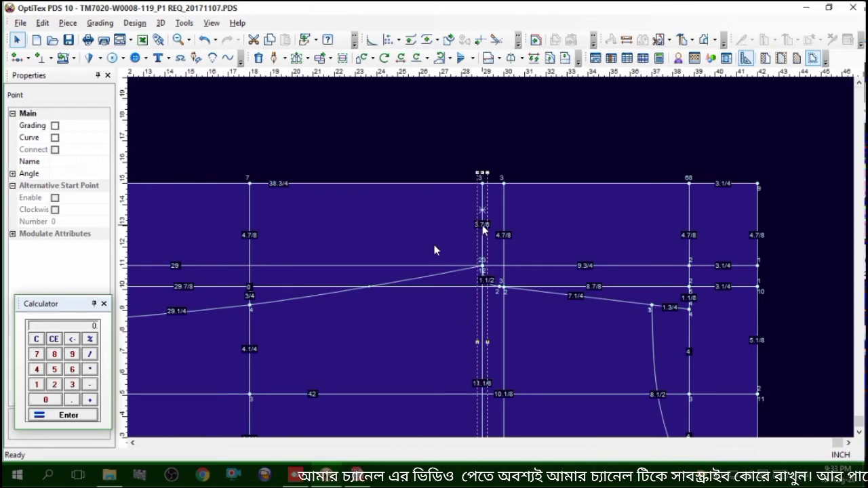
# Delete the point on the thigh line above the upper leg contour
pyautogui.click(460, 234)
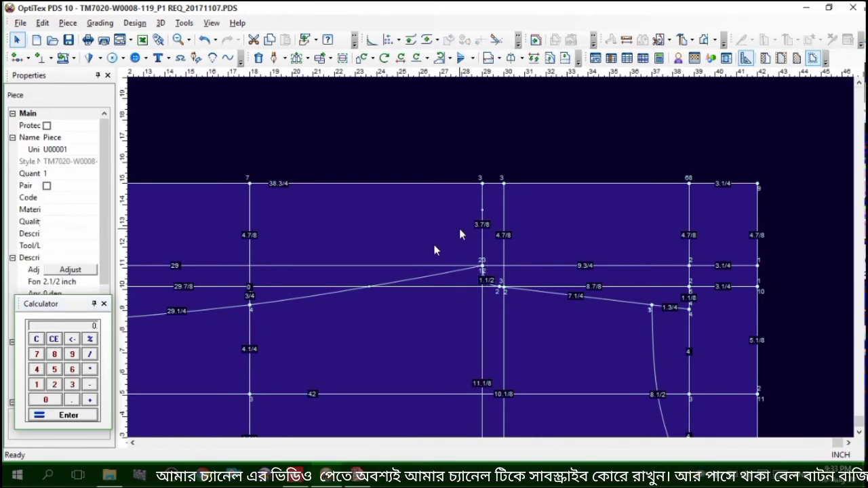
pyautogui.click(482, 211)
pyautogui.press('Delete')
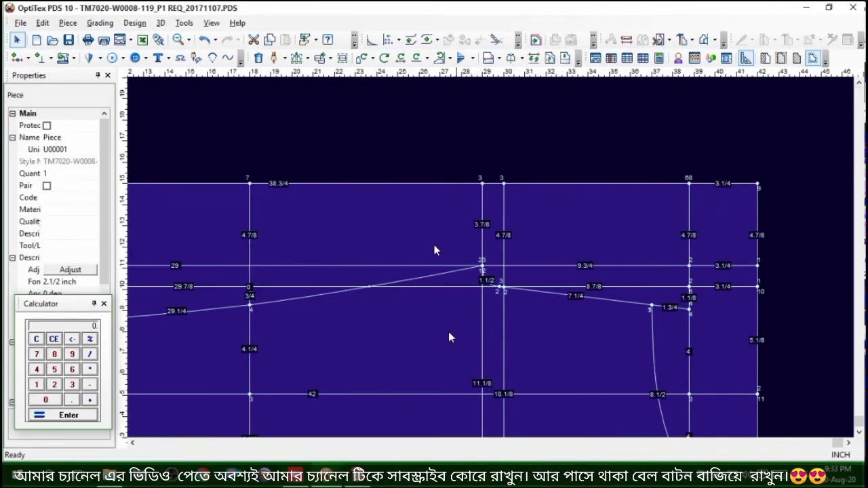
# Add a grading point on the thigh line above the upper leg contour, 12.75 inches from the previous point
pyautogui.scroll(-2, 469, 405)
pyautogui.scroll(2, 494, 274)
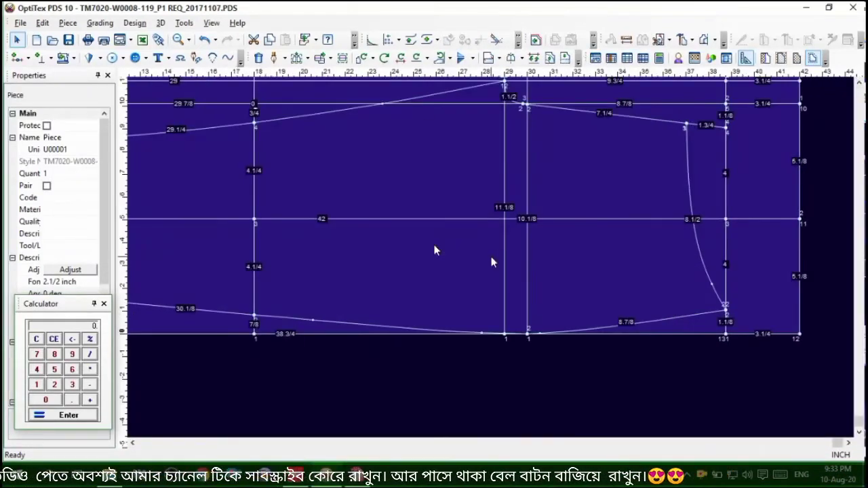
pyautogui.press('o')
pyautogui.doubleClick(477, 259)
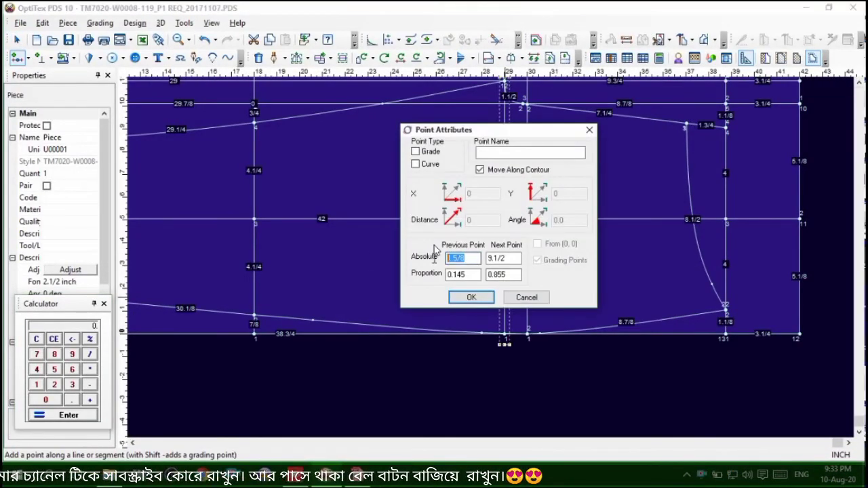
pyautogui.write('12.75')
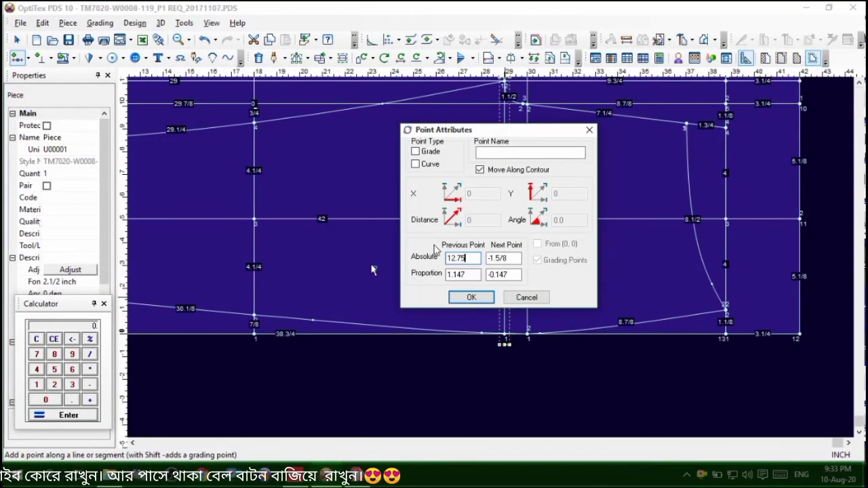
pyautogui.click(415, 151)
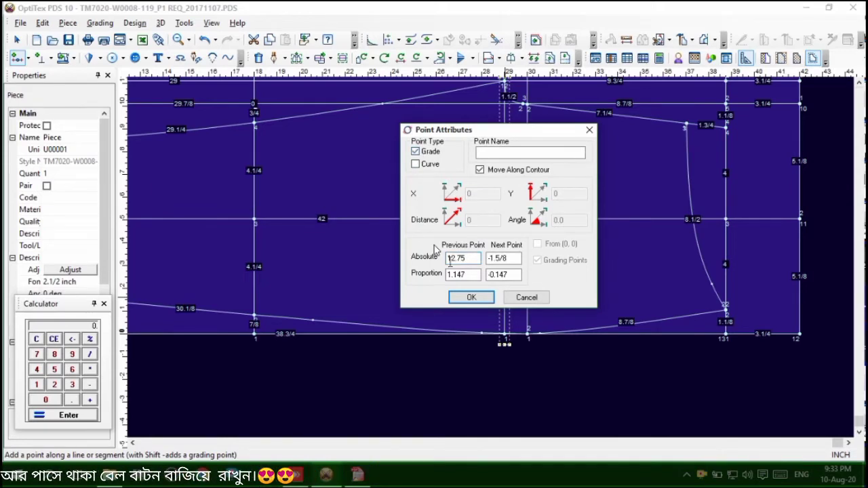
pyautogui.click(471, 297)
pyautogui.scroll(-1, 434, 249)
pyautogui.rightClick(552, 103)
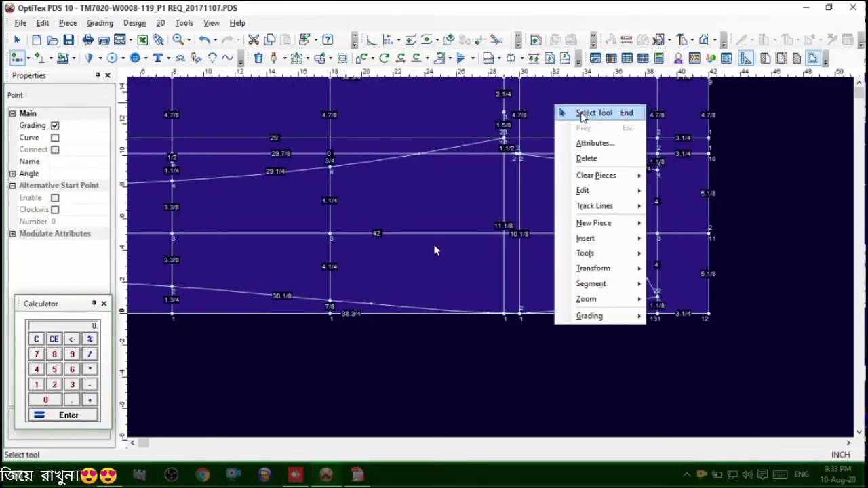
pyautogui.click(582, 112)
pyautogui.scroll(2, 492, 261)
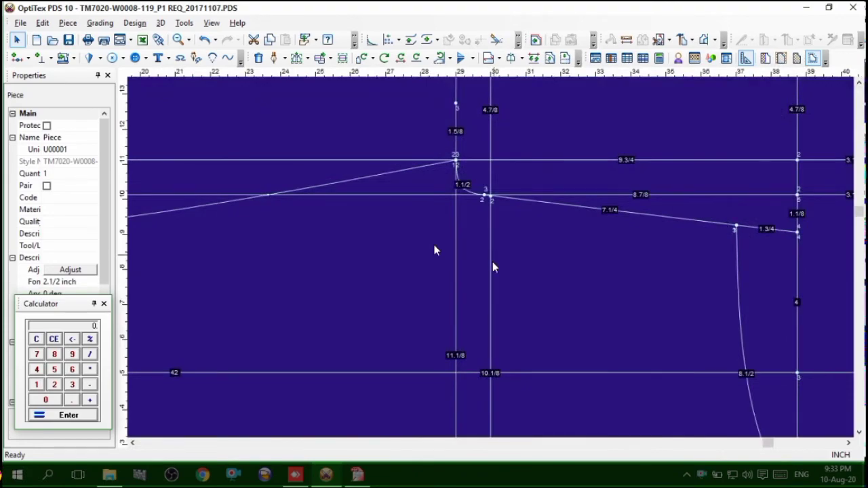
pyautogui.scroll(-1, 493, 262)
# Check the size 32 waist, hip and front rise measurements in the Free PDF Reader tech pack, then return to OptiTex PDS and clear the calculator
pyautogui.click(353, 482)
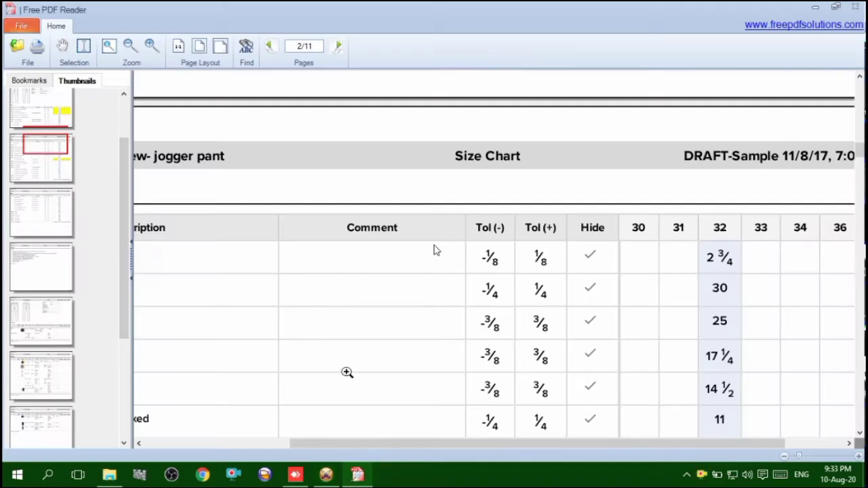
pyautogui.moveTo(340, 443); pyautogui.dragTo(223, 428)
pyautogui.scroll(-5, 261, 407)
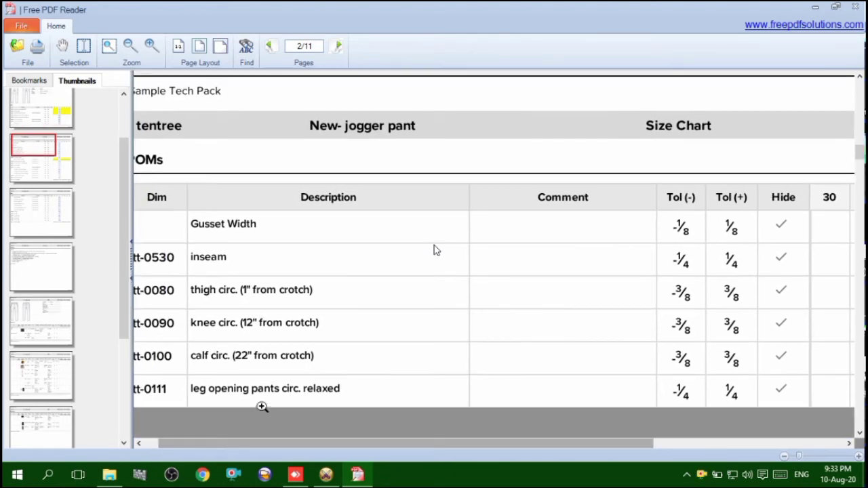
pyautogui.scroll(-5, 260, 405)
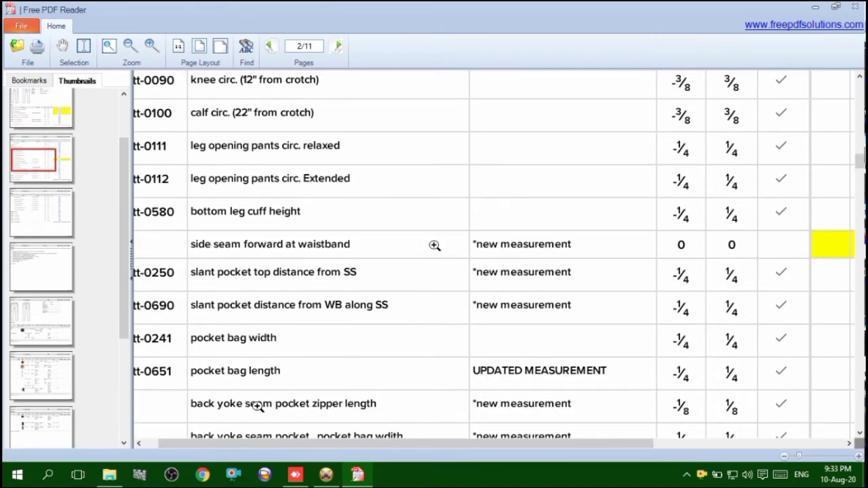
pyautogui.scroll(7, 278, 380)
pyautogui.scroll(10, 286, 375)
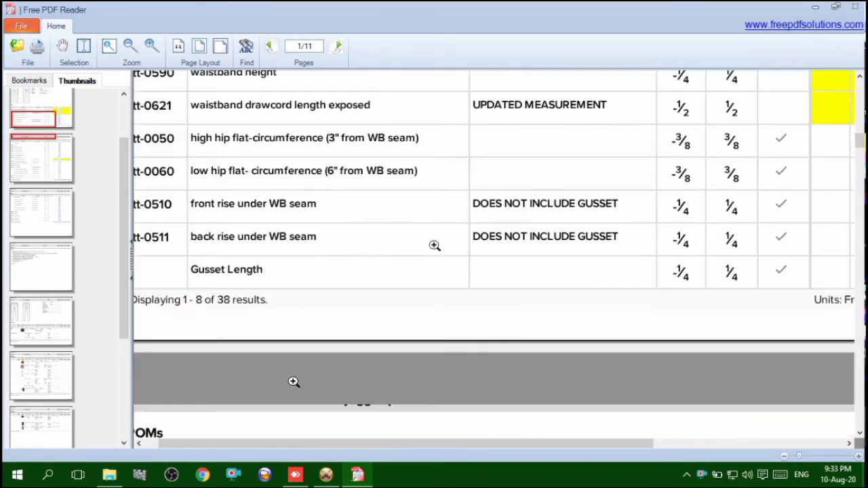
pyautogui.scroll(-1, 298, 384)
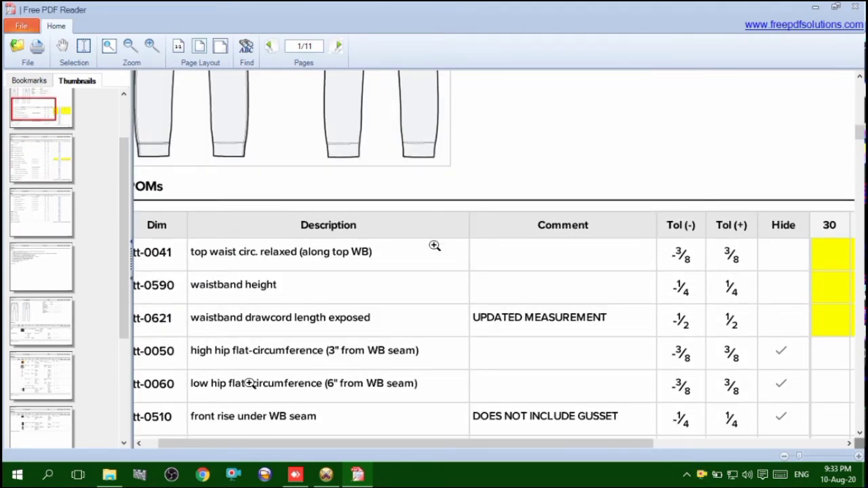
pyautogui.moveTo(275, 446); pyautogui.dragTo(517, 446)
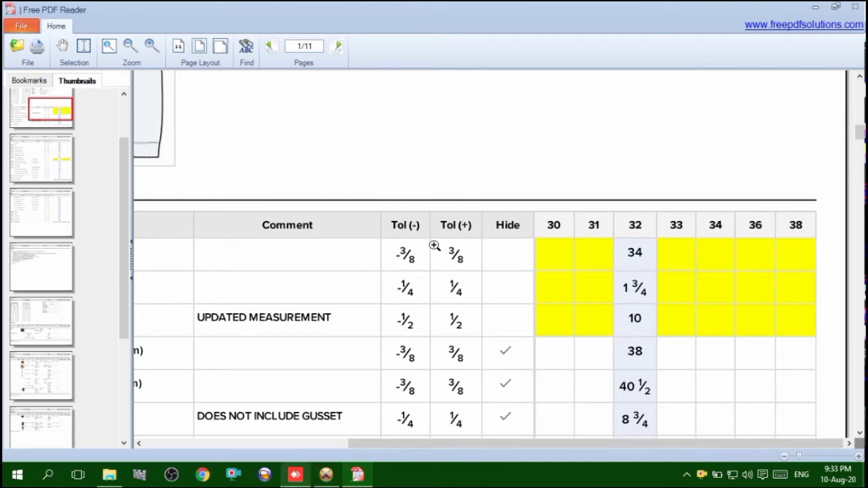
pyautogui.click(296, 444)
pyautogui.click(38, 335)
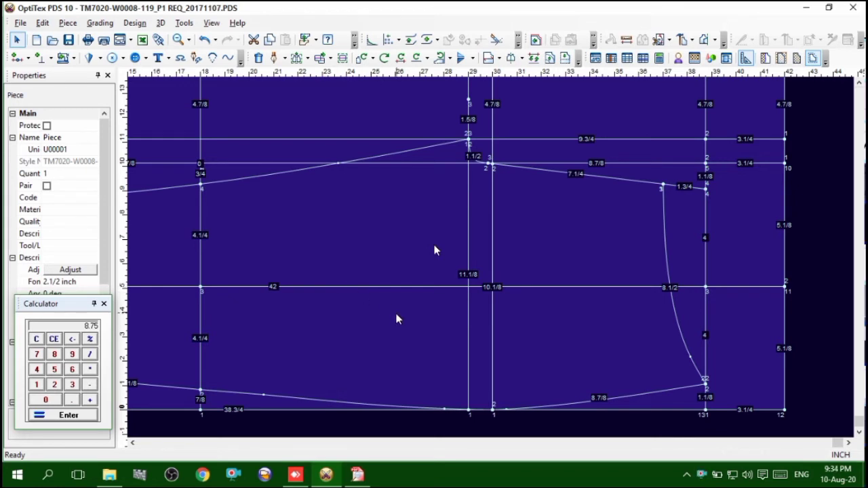
# Clear the calculator and work out the back hip offset for size 32
pyautogui.click(36, 339)
pyautogui.click(36, 340)
pyautogui.write('5')
pyautogui.press('Return')
# Add a point on the hip line 0.75 inch above the front contour and make it a grading point
pyautogui.scroll(3, 492, 257)
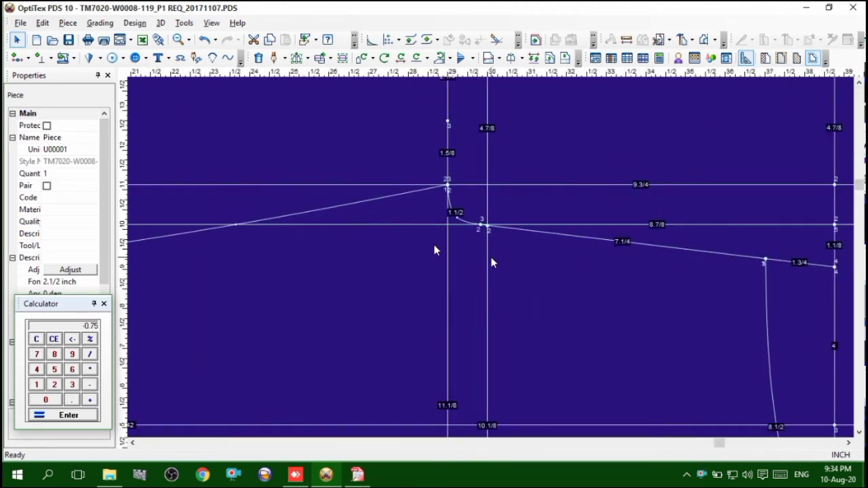
pyautogui.click(16, 57)
pyautogui.click(484, 204)
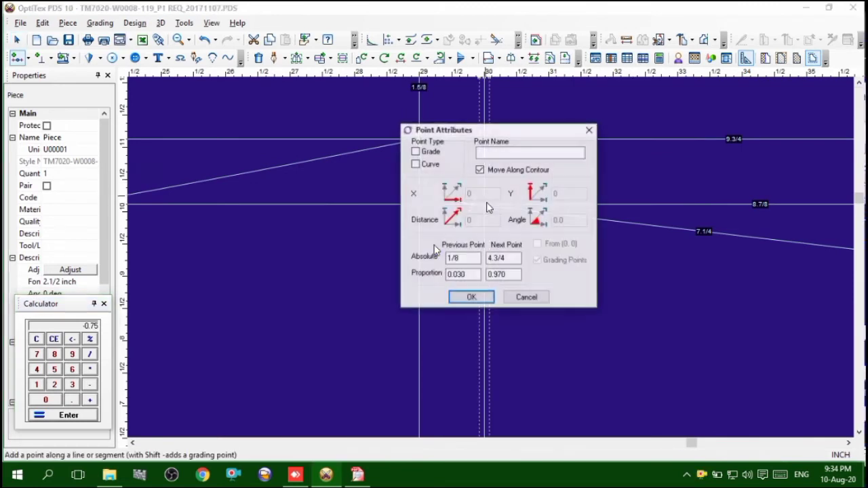
pyautogui.moveTo(469, 261); pyautogui.dragTo(382, 265)
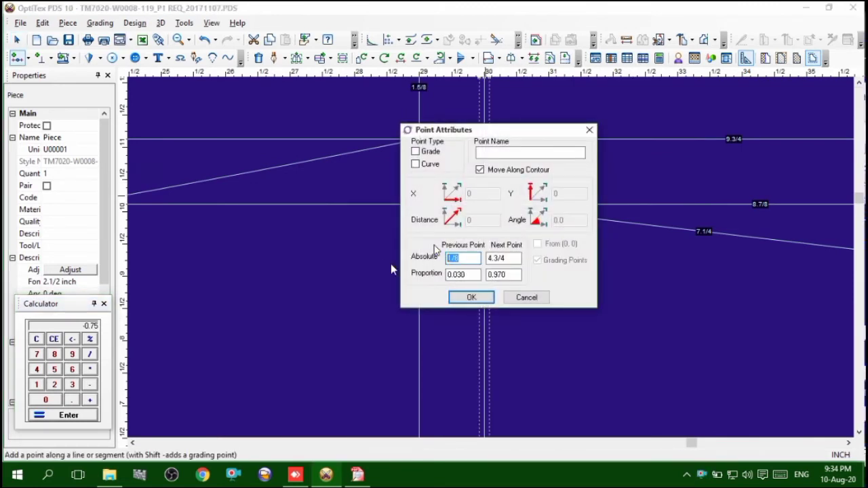
pyautogui.write('75')
pyautogui.moveTo(469, 258); pyautogui.dragTo(420, 258)
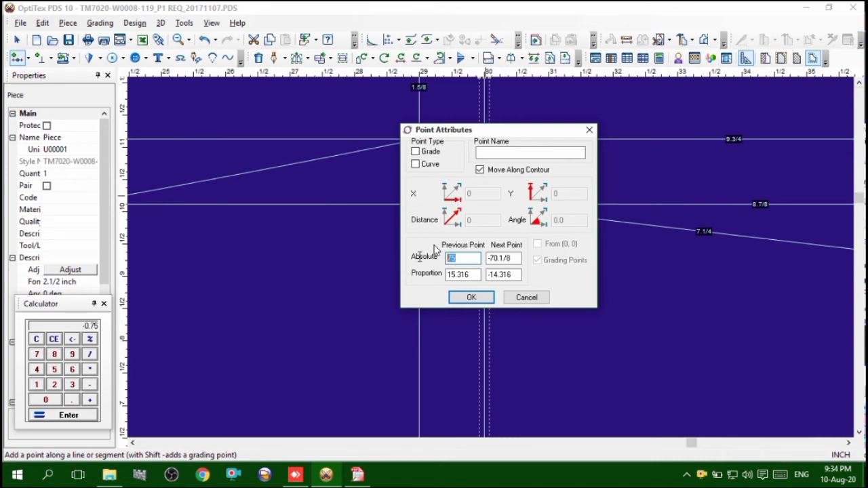
pyautogui.write('.75')
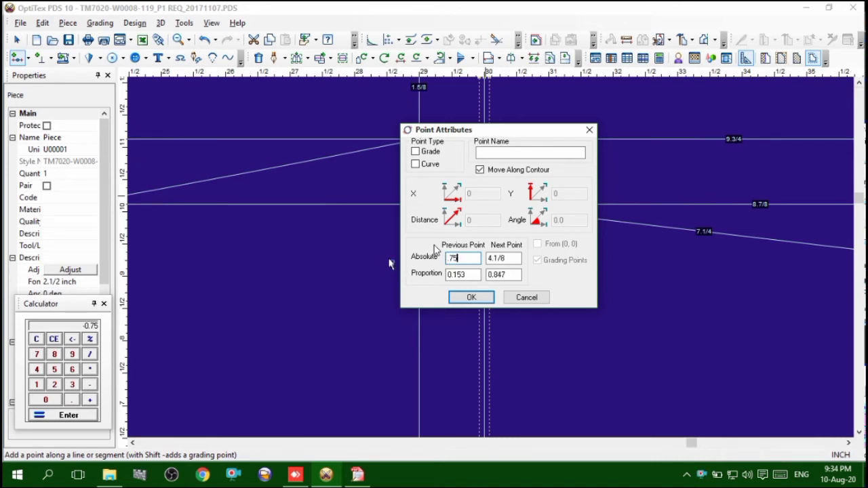
pyautogui.click(471, 297)
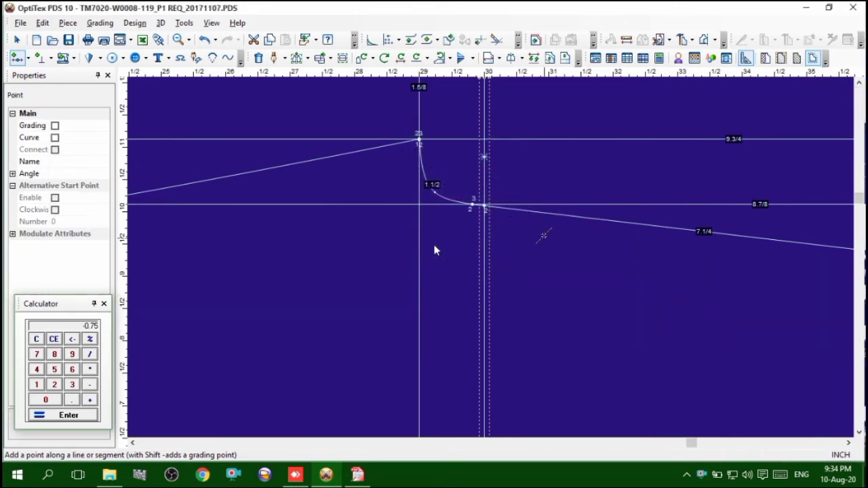
pyautogui.rightClick(518, 185)
pyautogui.click(548, 195)
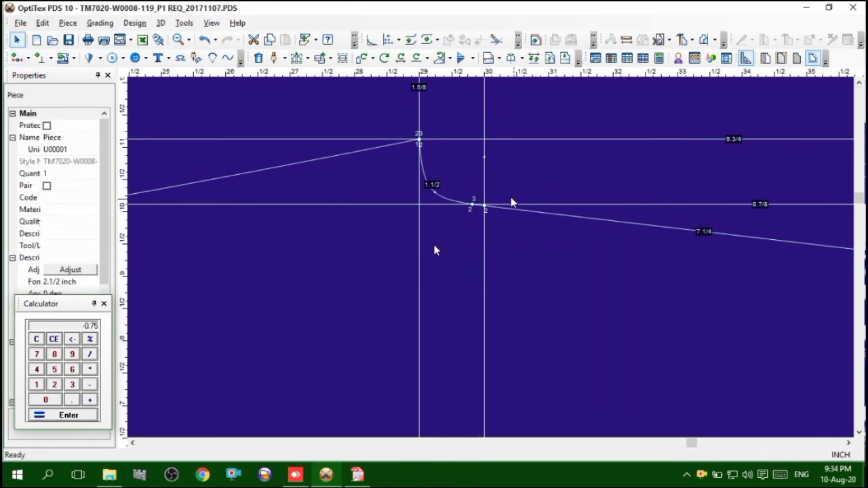
pyautogui.click(484, 158)
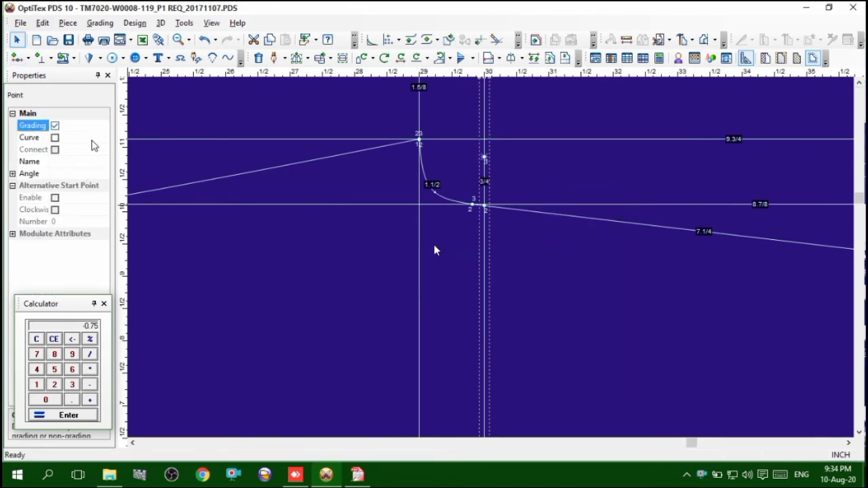
pyautogui.click(180, 145)
# Start an internal contour for the back leg at the hem point above the front contour and carry it to the back point at 8 inches
pyautogui.scroll(-2, 360, 194)
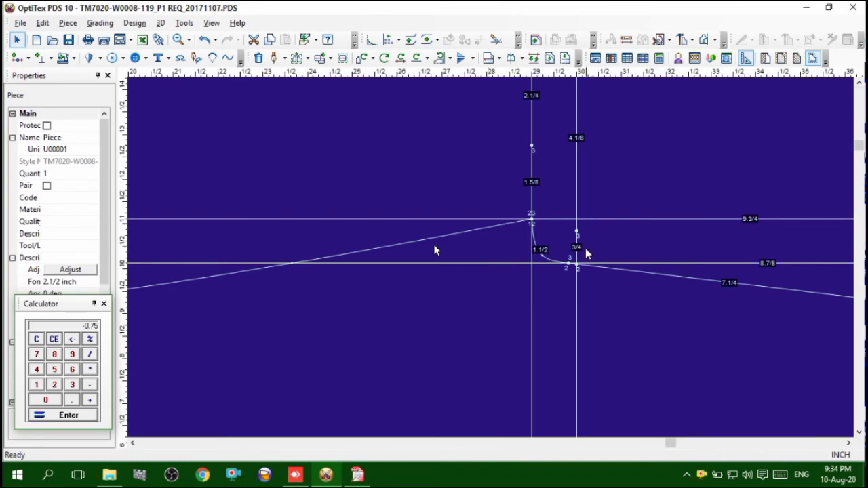
pyautogui.scroll(-4, 543, 262)
pyautogui.scroll(2, 478, 268)
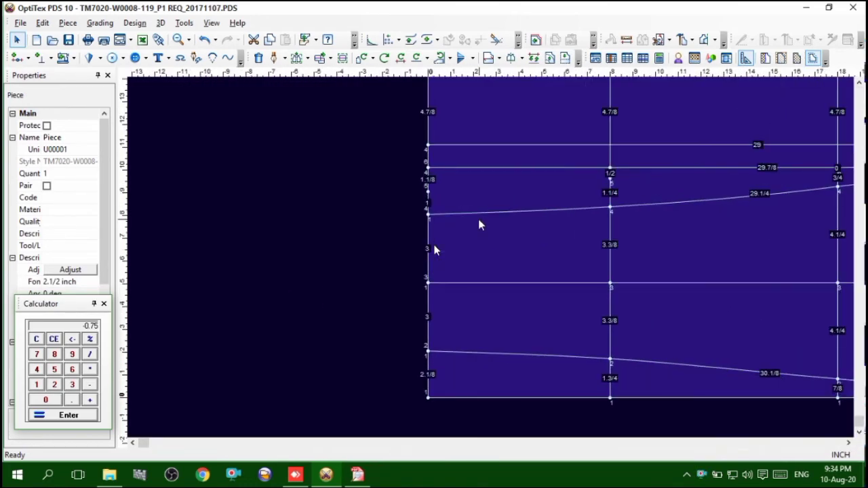
pyautogui.scroll(2, 492, 263)
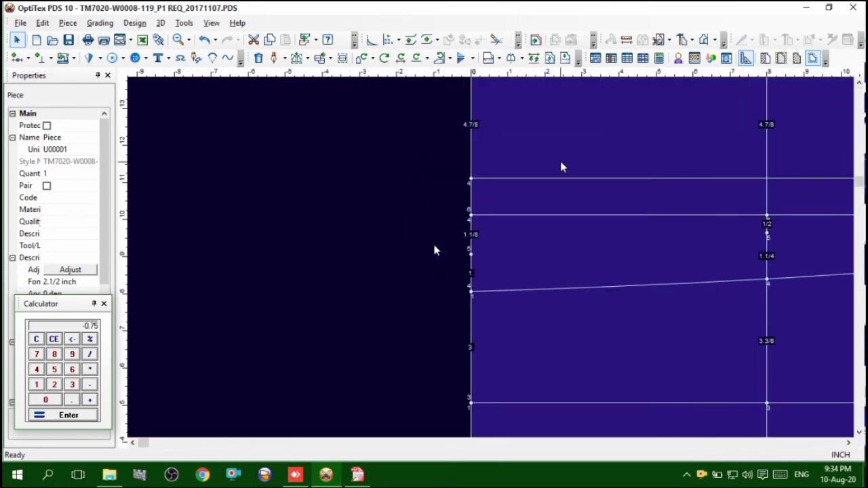
pyautogui.click(274, 58)
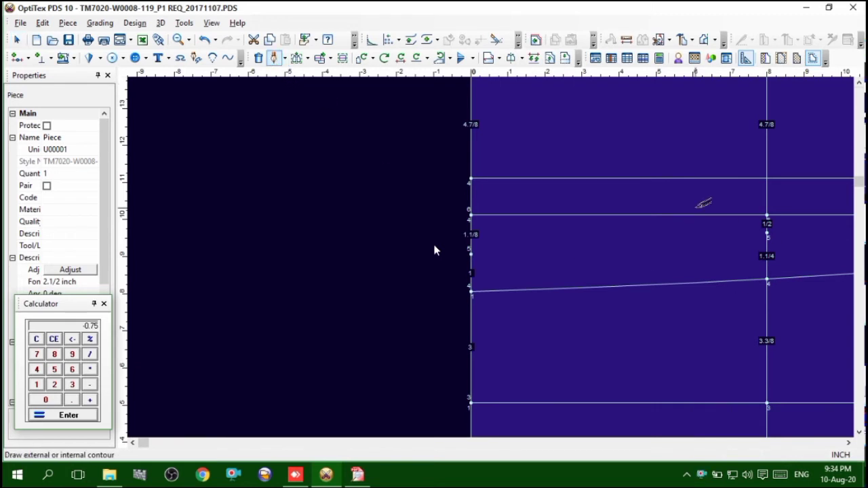
pyautogui.click(470, 253)
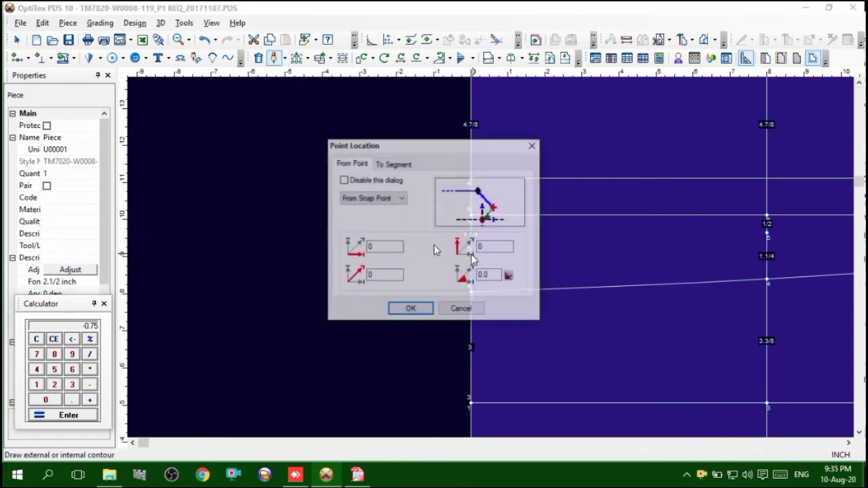
pyautogui.click(412, 310)
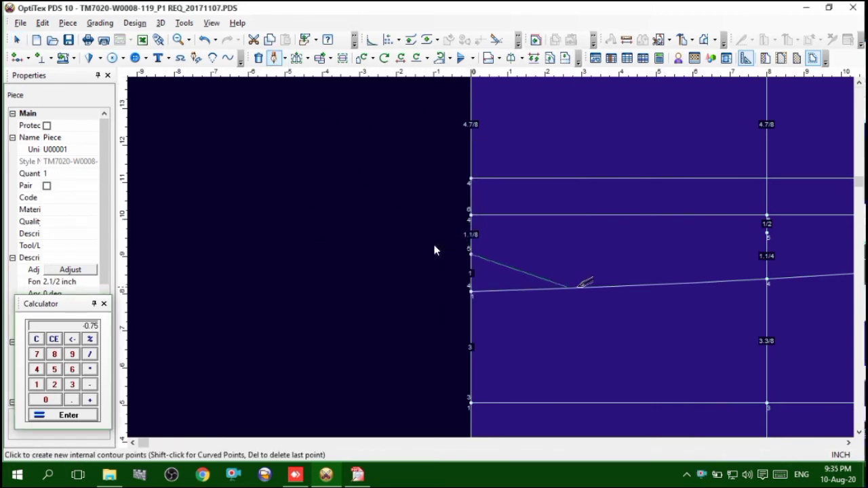
pyautogui.click(767, 233)
pyautogui.click(577, 273)
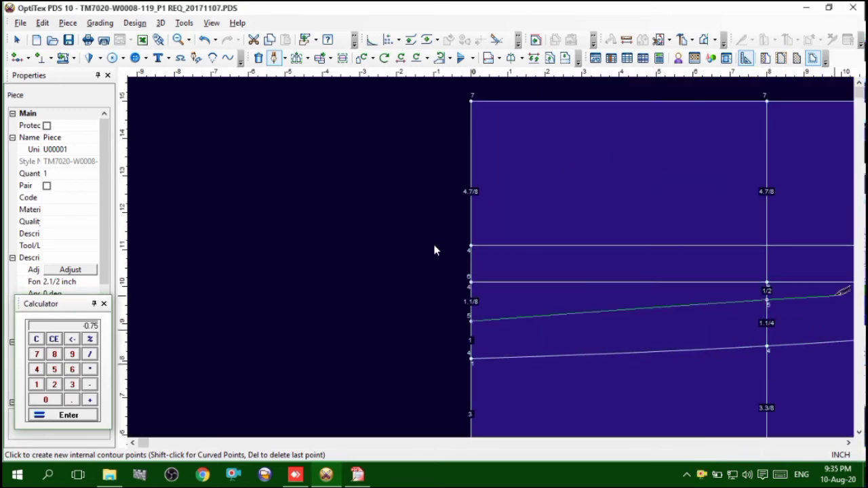
# Continue the back leg contour through the back point at 18 inches to the upper thigh-line point and finish drafting
pyautogui.scroll(-1, 493, 257)
pyautogui.scroll(2, 674, 255)
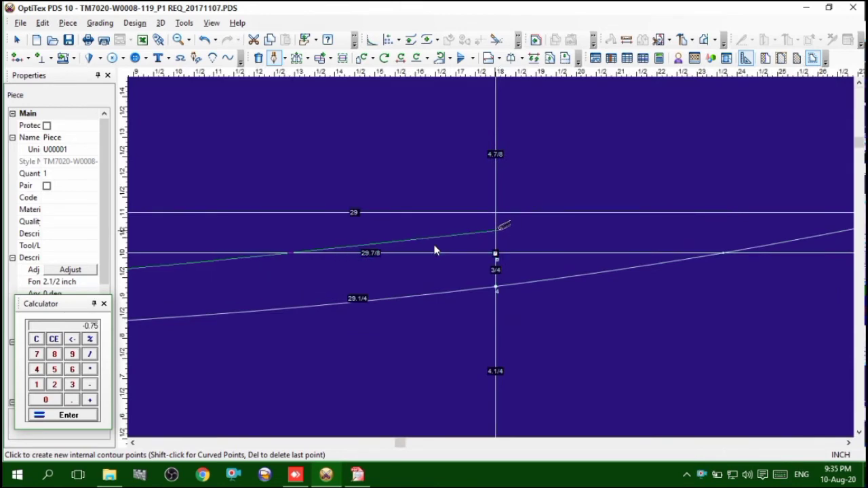
pyautogui.scroll(3, 435, 250)
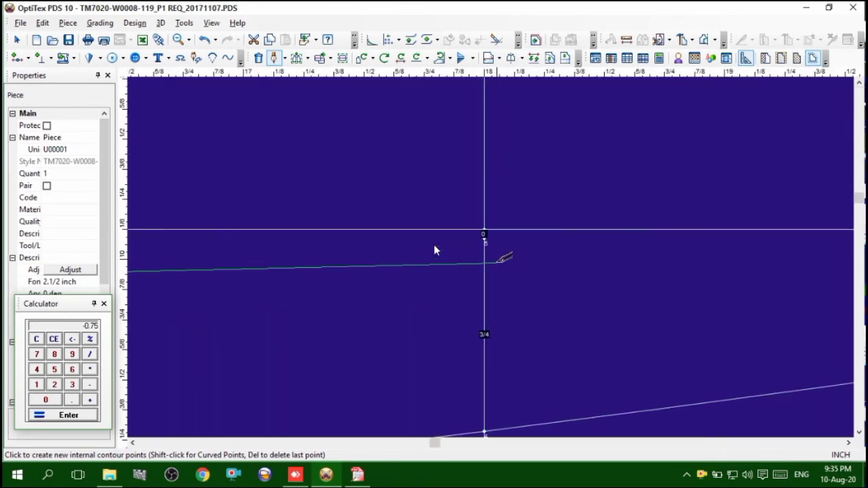
pyautogui.click(485, 240)
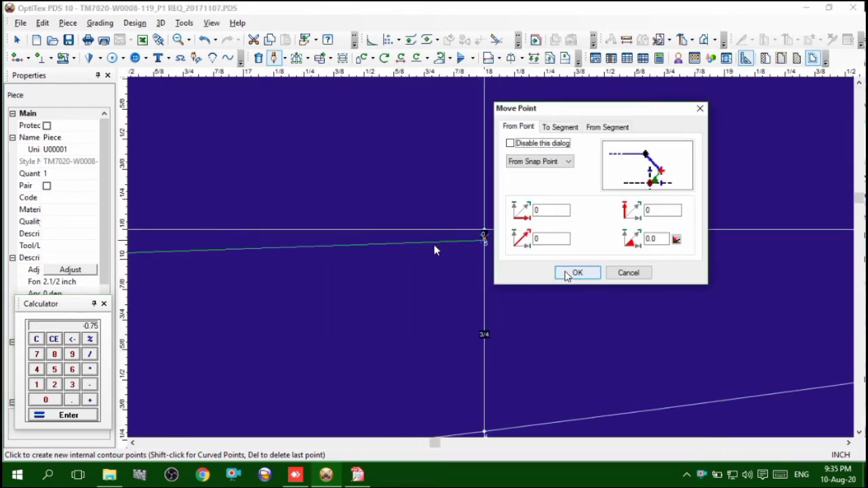
pyautogui.click(575, 272)
pyautogui.scroll(-5, 435, 250)
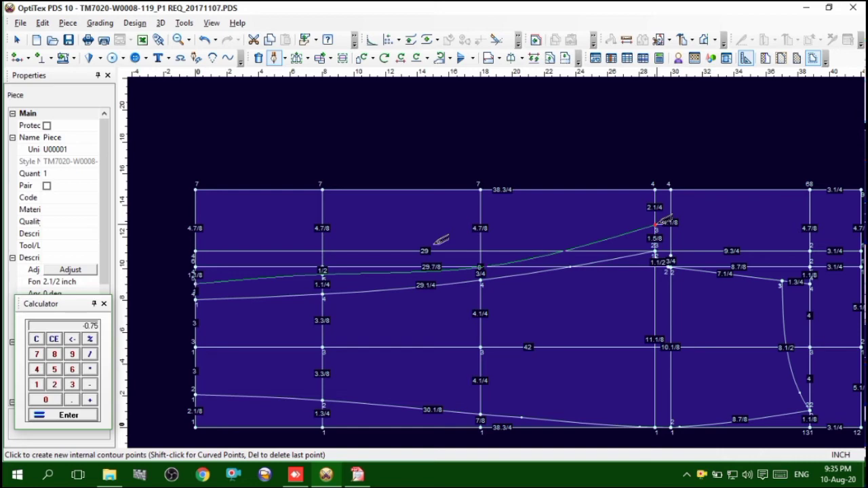
pyautogui.click(657, 224)
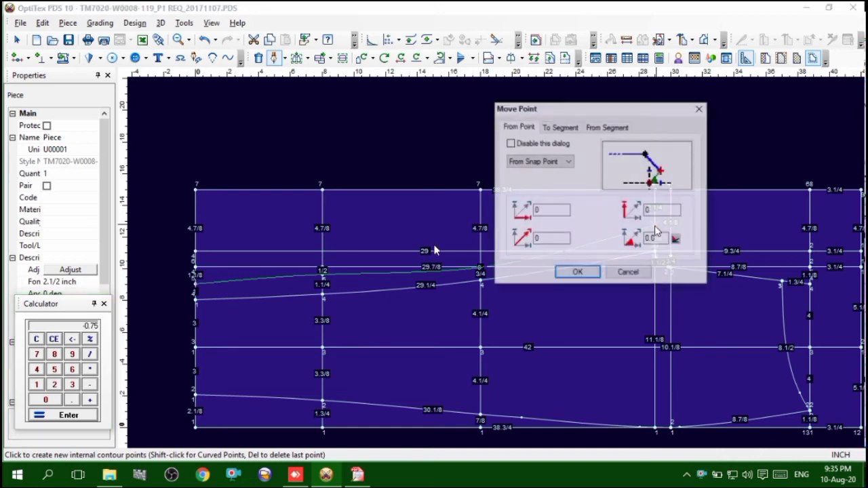
pyautogui.click(578, 272)
pyautogui.rightClick(563, 156)
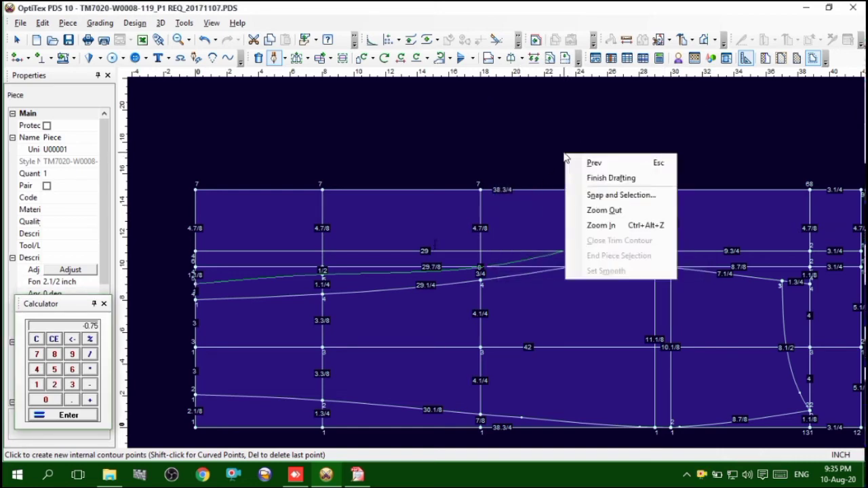
pyautogui.click(602, 194)
# Start a new internal contour at the upper thigh-line point and extend it to the grading point on the hip line
pyautogui.scroll(2, 499, 262)
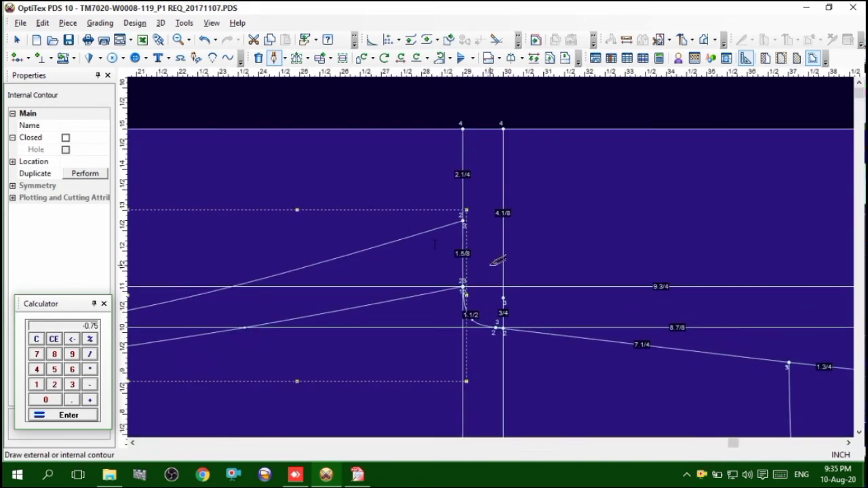
pyautogui.click(464, 218)
pyautogui.click(405, 309)
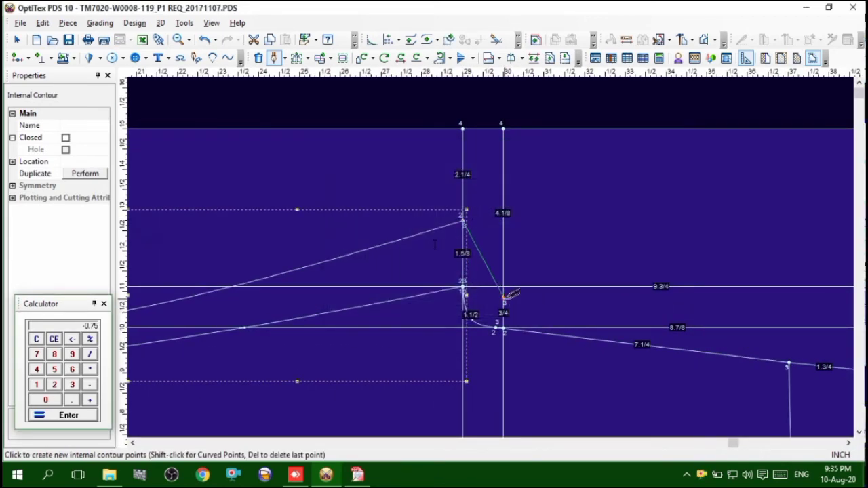
pyautogui.click(504, 297)
pyautogui.click(578, 272)
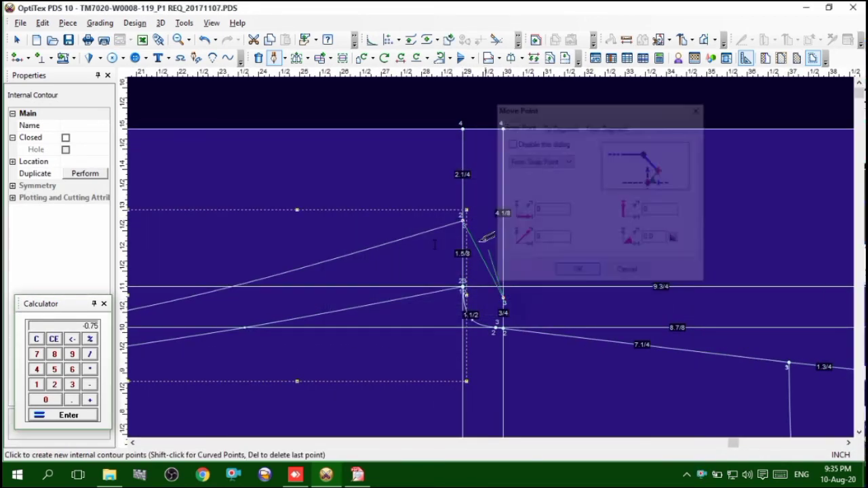
# Extend the contour about 9 3/8 inches to just beyond the waist line, end it at the front contour's lower waist corner, and finish drafting
pyautogui.scroll(-3, 500, 248)
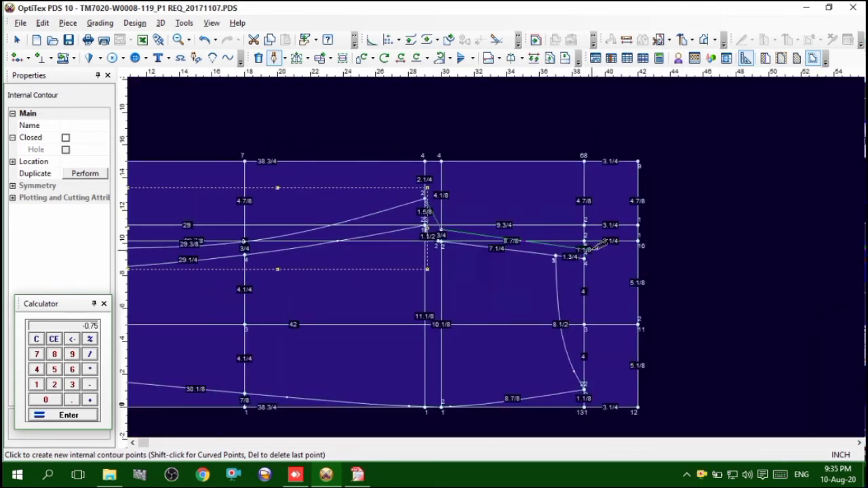
pyautogui.click(590, 249)
pyautogui.click(576, 272)
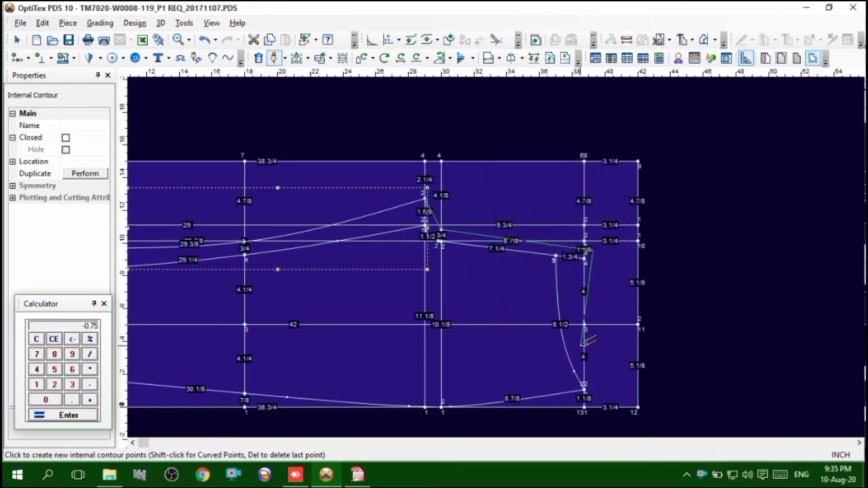
pyautogui.click(586, 385)
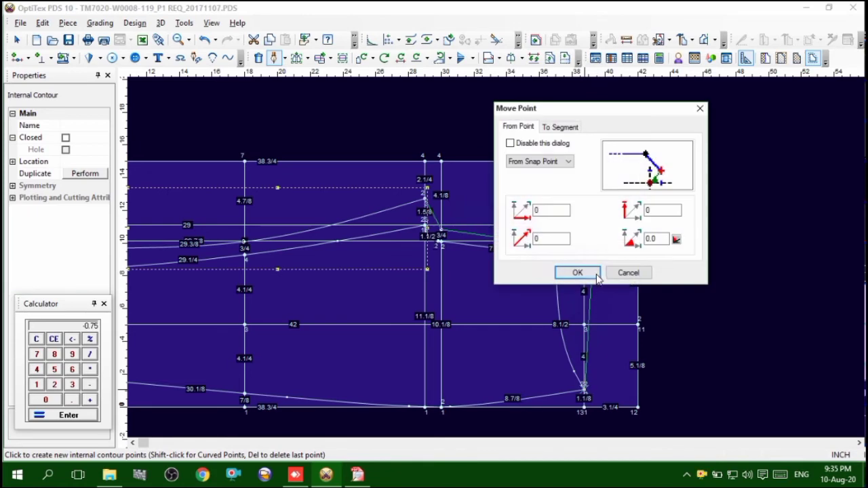
pyautogui.click(577, 272)
pyautogui.rightClick(715, 209)
pyautogui.click(733, 248)
pyautogui.rightClick(712, 203)
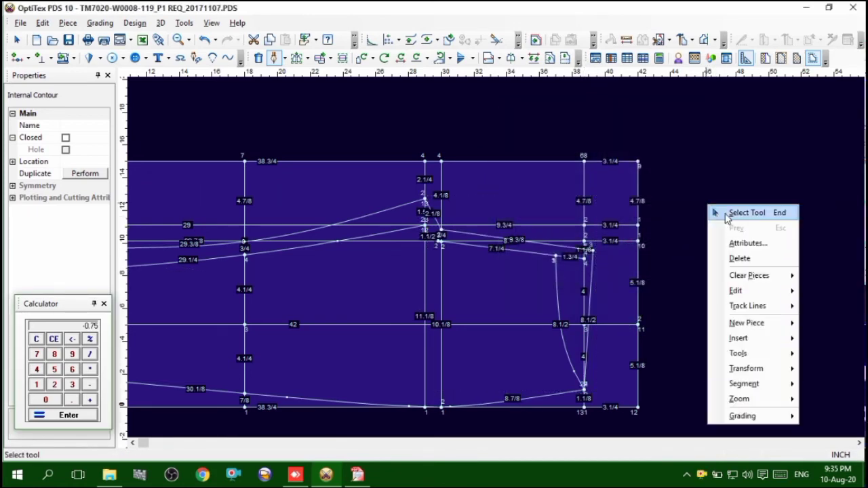
pyautogui.click(729, 216)
# Move the back leg contour's point on the 18-inch vertical line up by 1/4 inch at 90 degrees
pyautogui.scroll(3, 197, 272)
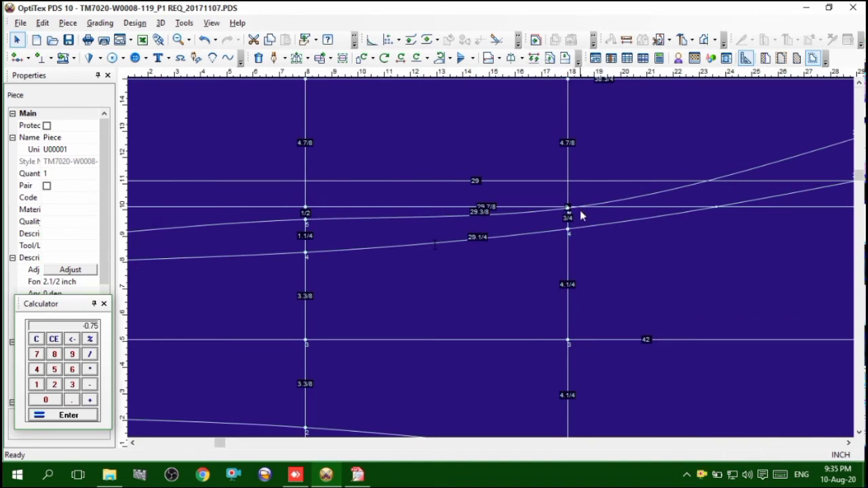
pyautogui.scroll(2, 566, 219)
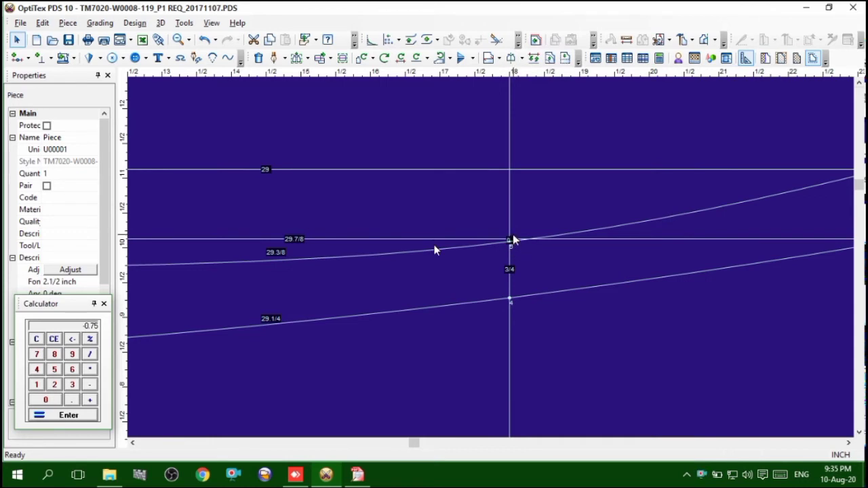
pyautogui.press('m')
pyautogui.moveTo(539, 202); pyautogui.dragTo(467, 253)
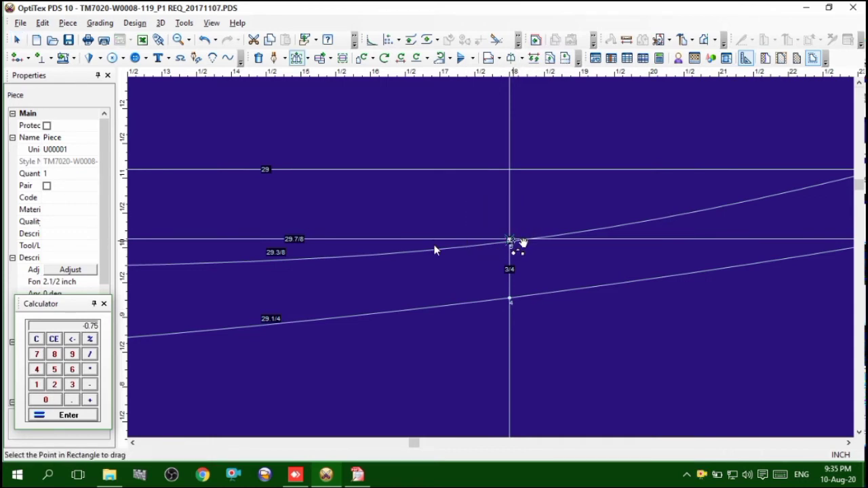
pyautogui.click(512, 241)
pyautogui.click(512, 230)
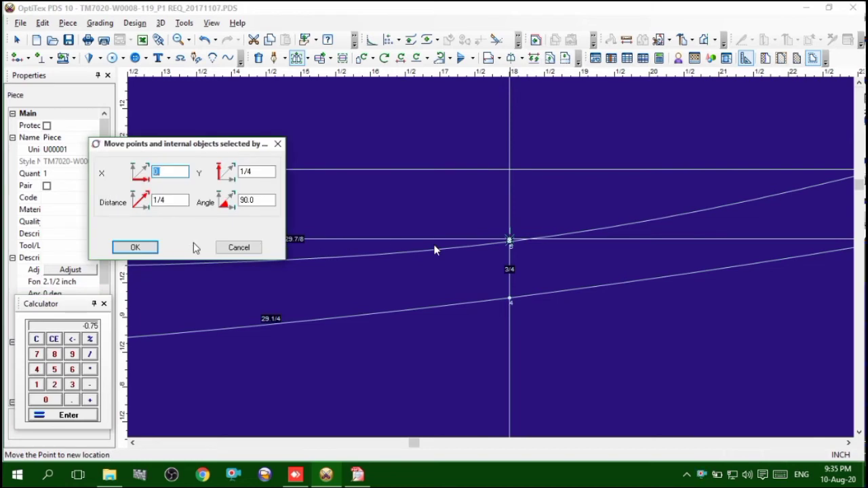
pyautogui.click(135, 248)
pyautogui.scroll(-2, 499, 266)
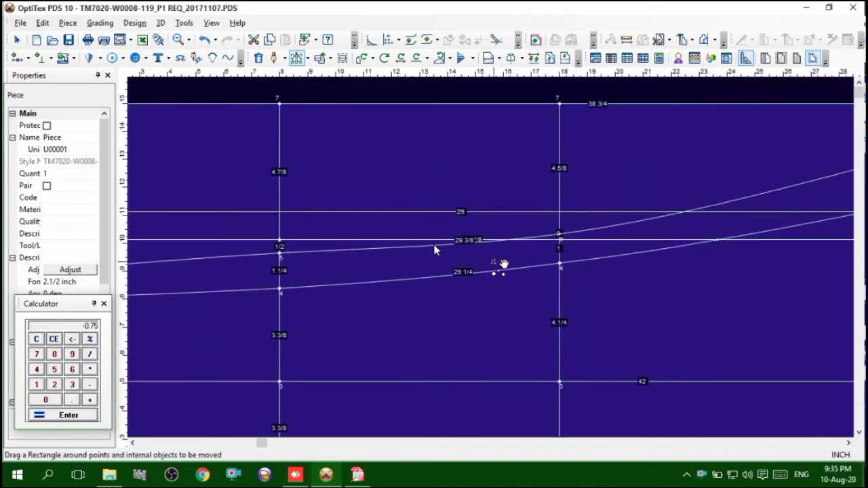
# Move the back leg contour's point on the 18-inch vertical line up by a further 1/8 inch at 90 degrees
pyautogui.scroll(-2, 546, 268)
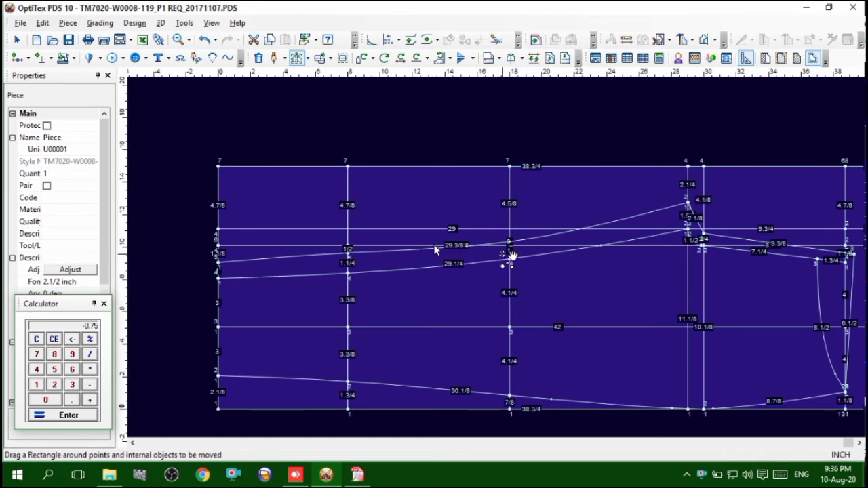
pyautogui.scroll(4, 508, 256)
pyautogui.moveTo(509, 244); pyautogui.dragTo(531, 215)
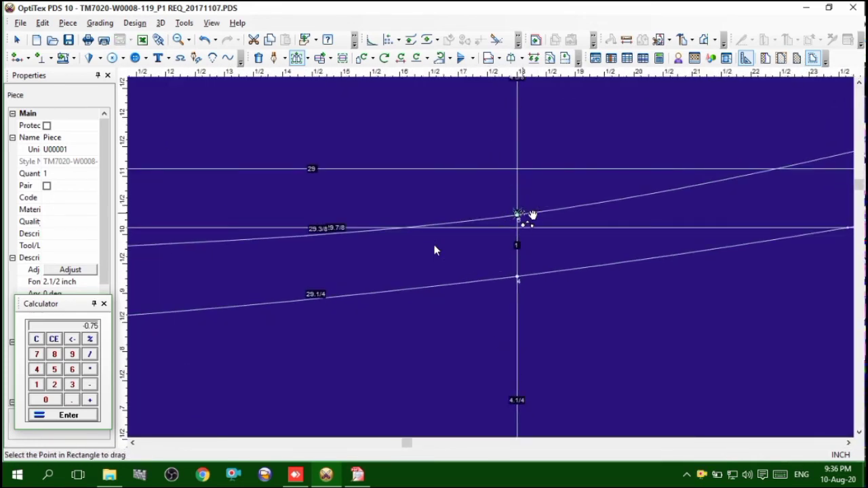
pyautogui.click(525, 217)
pyautogui.click(526, 209)
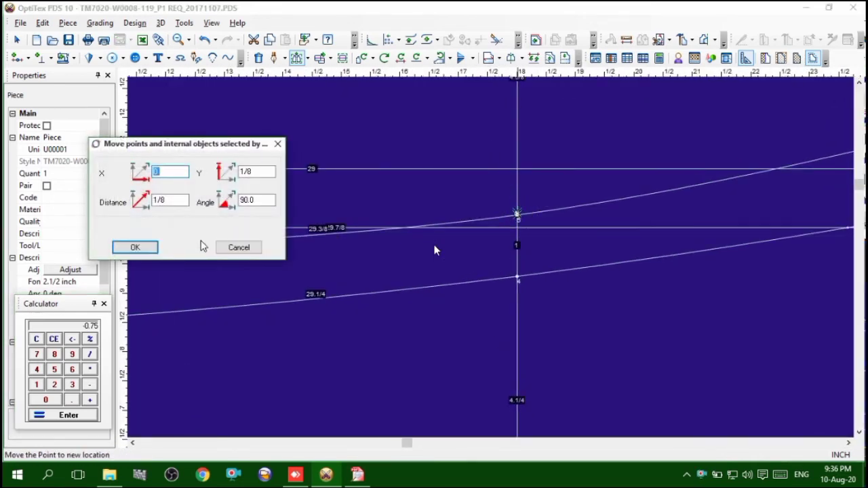
pyautogui.click(145, 248)
pyautogui.scroll(-3, 500, 258)
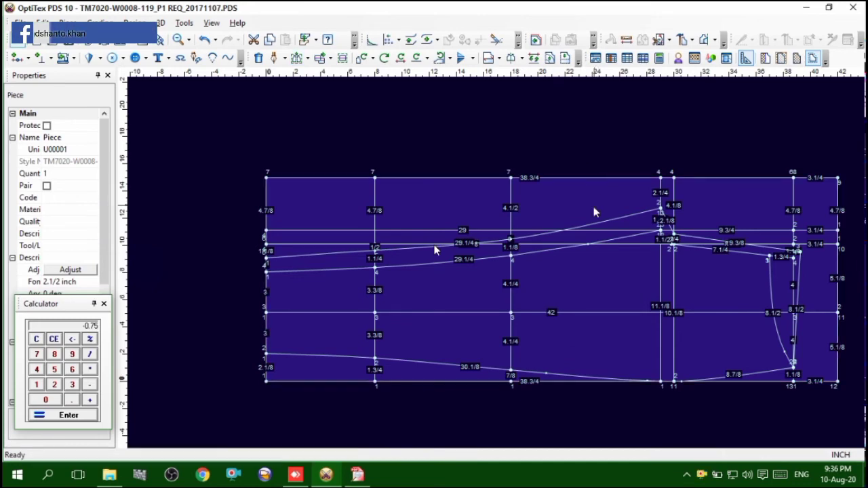
# Add a curve point on the straight back crotch segment between the thigh and hip lines, and move it 5/8 inch down
pyautogui.scroll(3, 491, 257)
pyautogui.scroll(2, 669, 222)
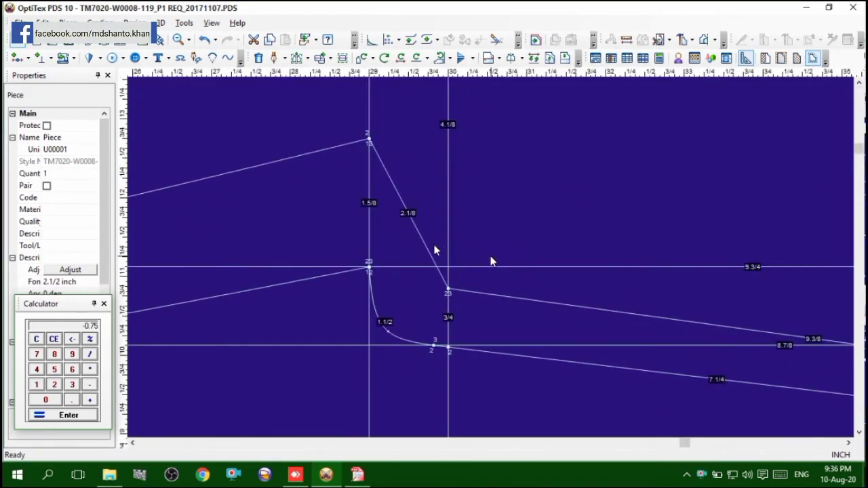
pyautogui.press('m')
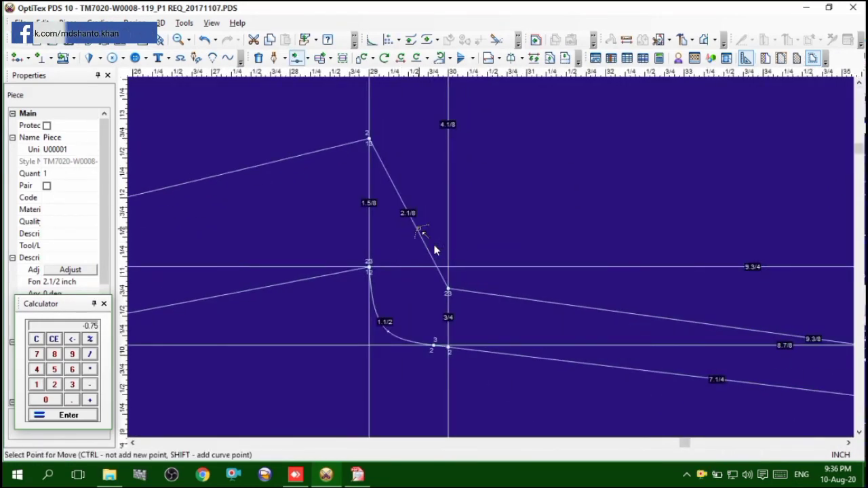
pyautogui.click(416, 231)
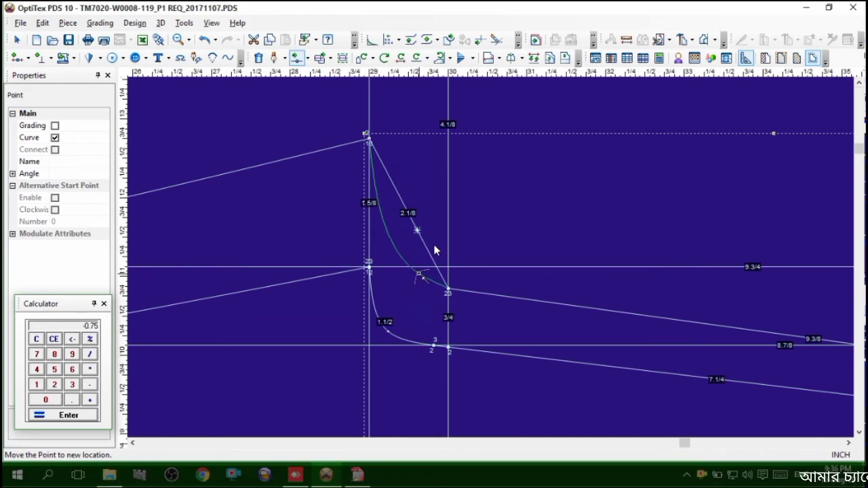
pyautogui.click(420, 279)
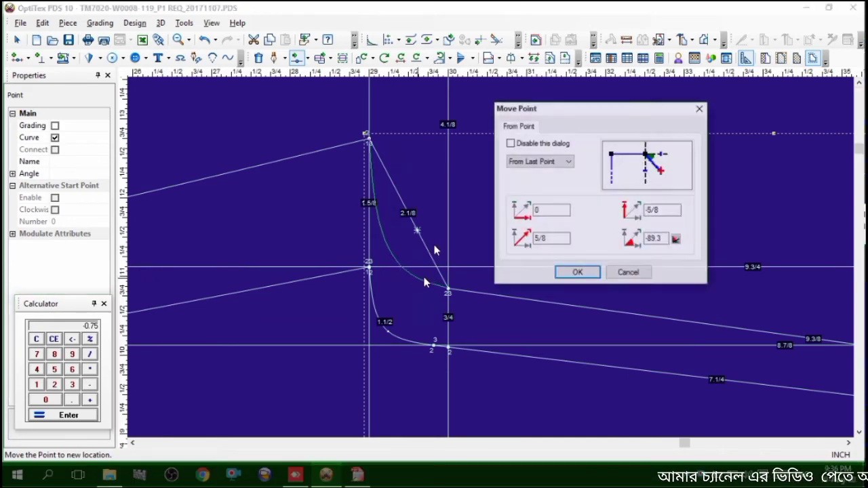
pyautogui.click(568, 271)
# Nudge the back crotch curve's middle curve point slightly downward twice to refine the curve's shape
pyautogui.scroll(2, 420, 294)
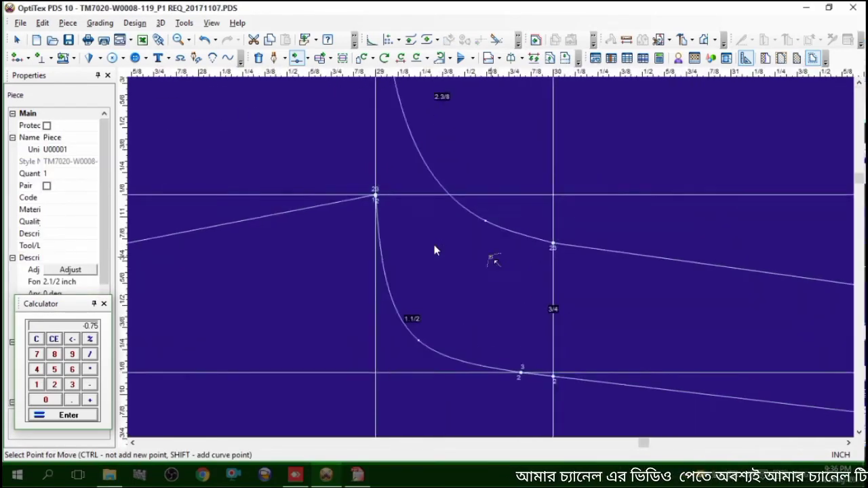
pyautogui.click(486, 224)
pyautogui.click(485, 224)
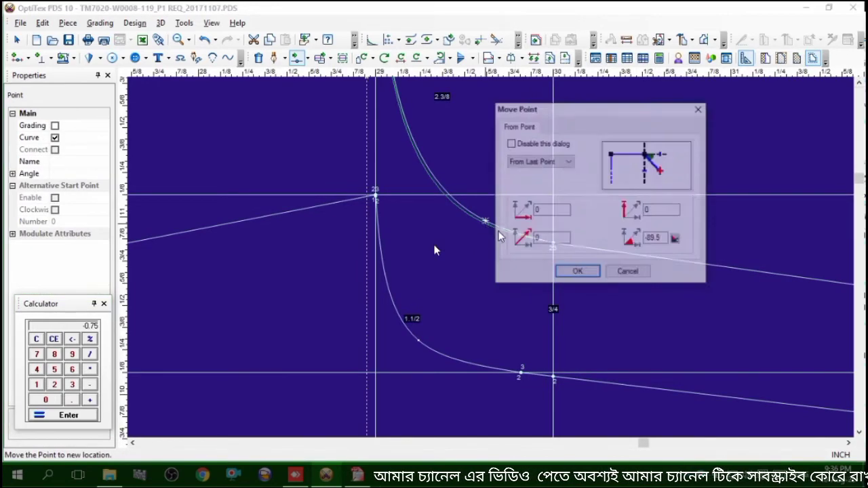
pyautogui.click(572, 272)
pyautogui.click(596, 183)
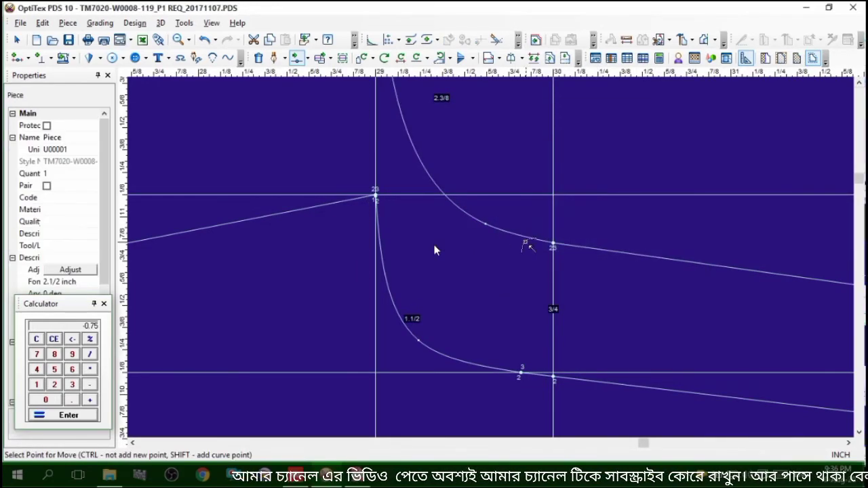
pyautogui.click(487, 225)
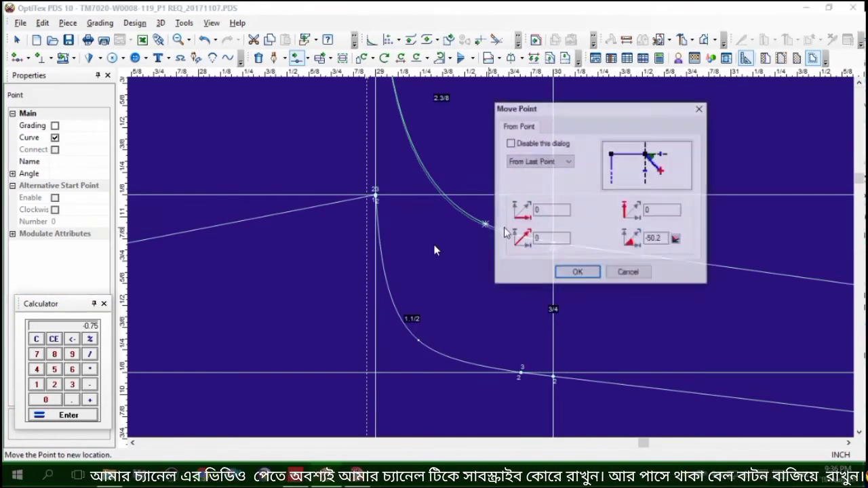
pyautogui.click(578, 271)
pyautogui.scroll(-2, 435, 250)
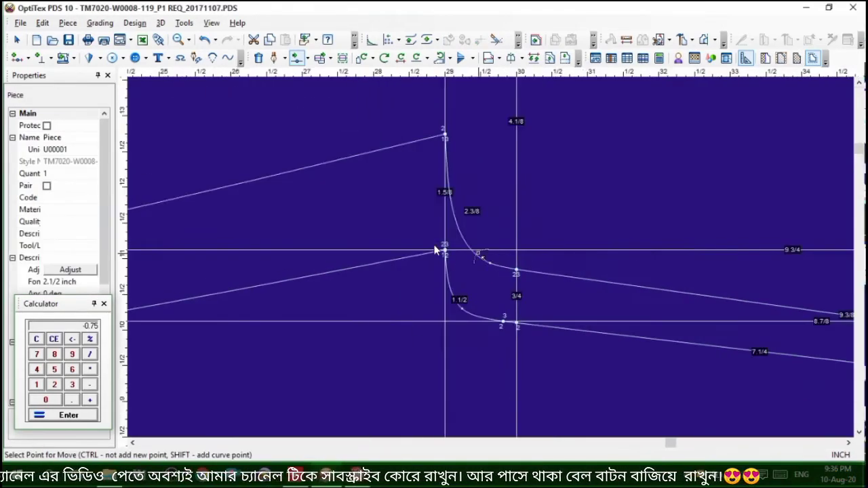
# Add a curve point on the back leg contour at about 24 1/2 inches, between the 18-inch line and the thigh line, and adjust it slightly
pyautogui.scroll(-2, 435, 251)
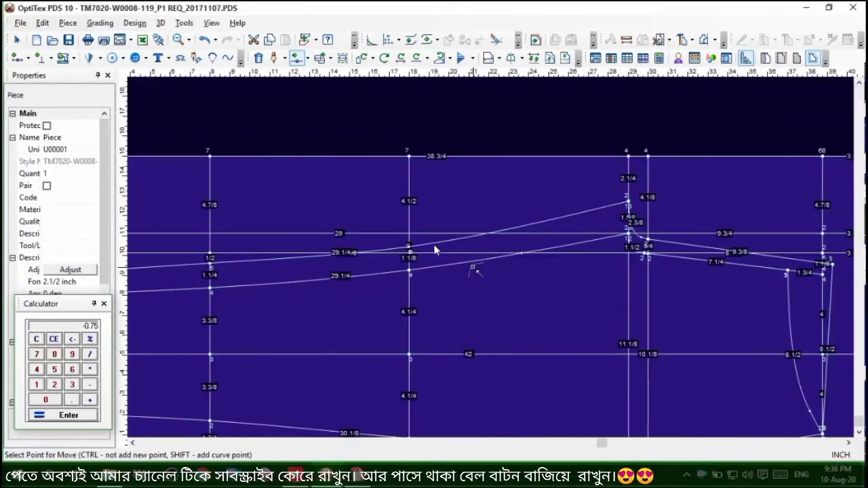
pyautogui.scroll(4, 435, 250)
pyautogui.click(538, 223)
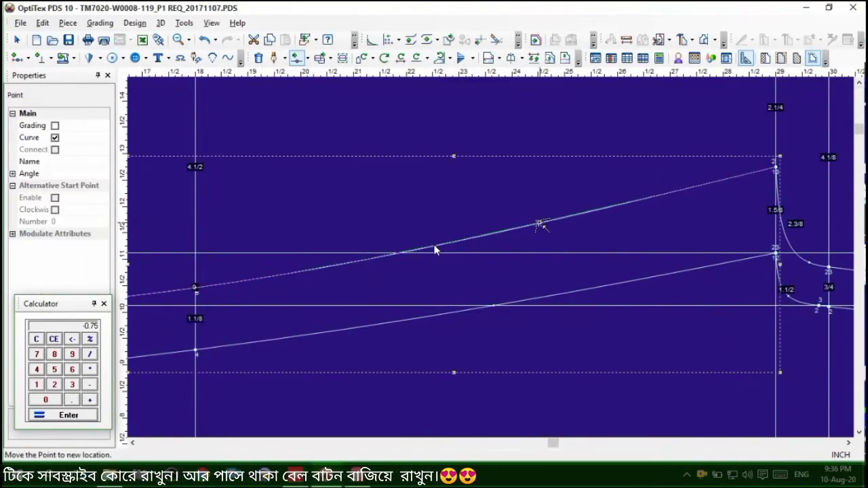
pyautogui.click(540, 223)
pyautogui.click(586, 269)
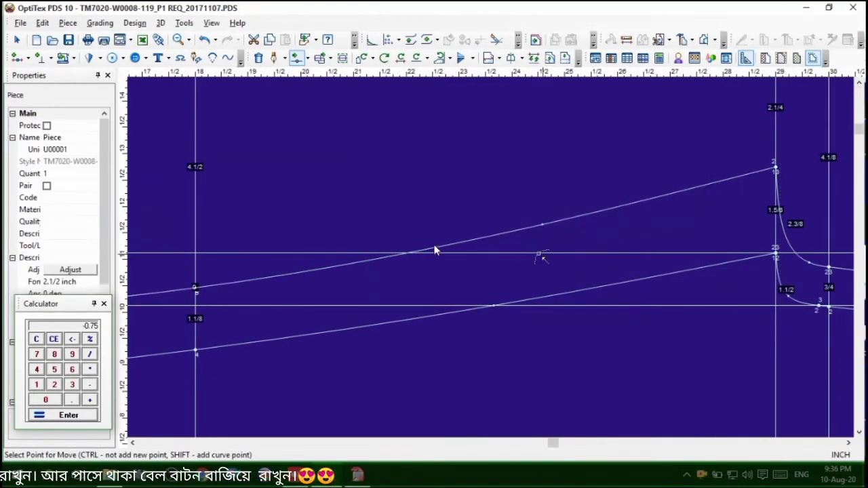
# Examine the back crotch curve and the back leg contour against the front contour along the thigh, hip and knee areas
pyautogui.scroll(-2, 435, 250)
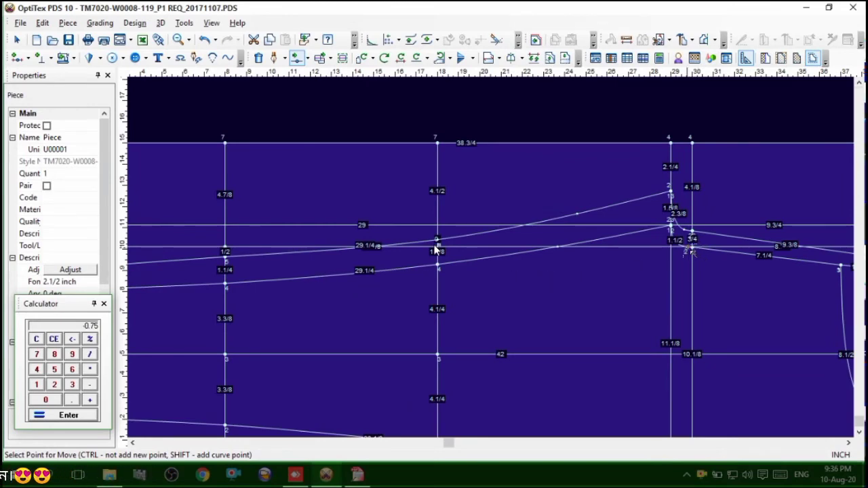
pyautogui.scroll(2, 434, 250)
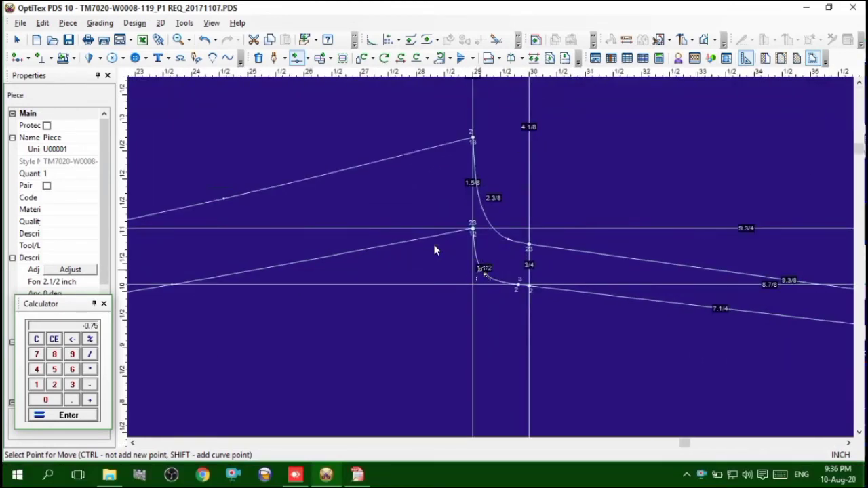
pyautogui.scroll(1, 435, 250)
pyautogui.scroll(-3, 435, 250)
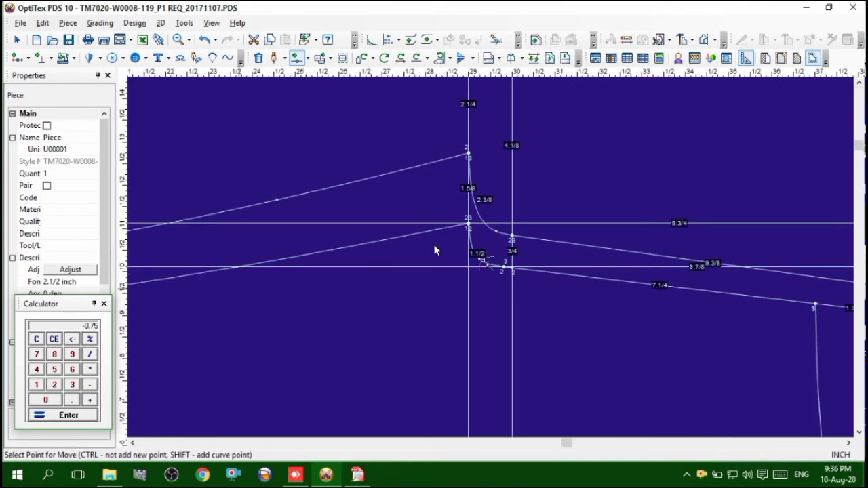
pyautogui.scroll(1, 435, 250)
pyautogui.scroll(1, 435, 250)
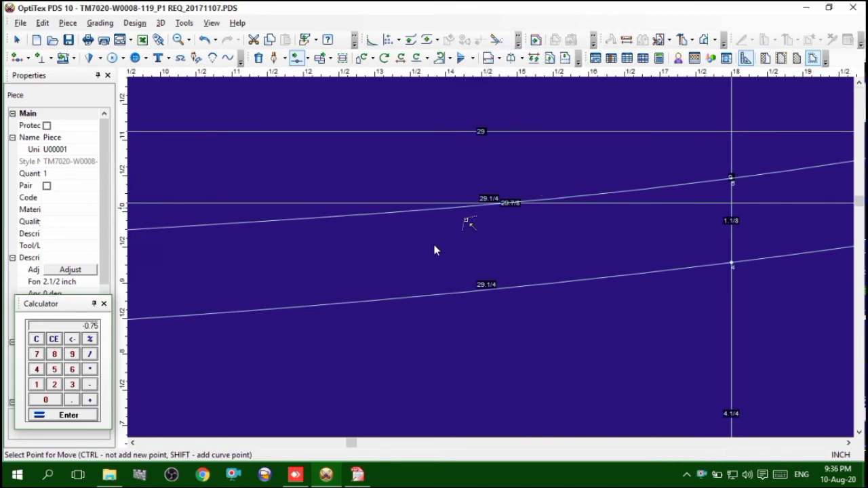
pyautogui.scroll(-2, 434, 250)
pyautogui.scroll(-1, 435, 251)
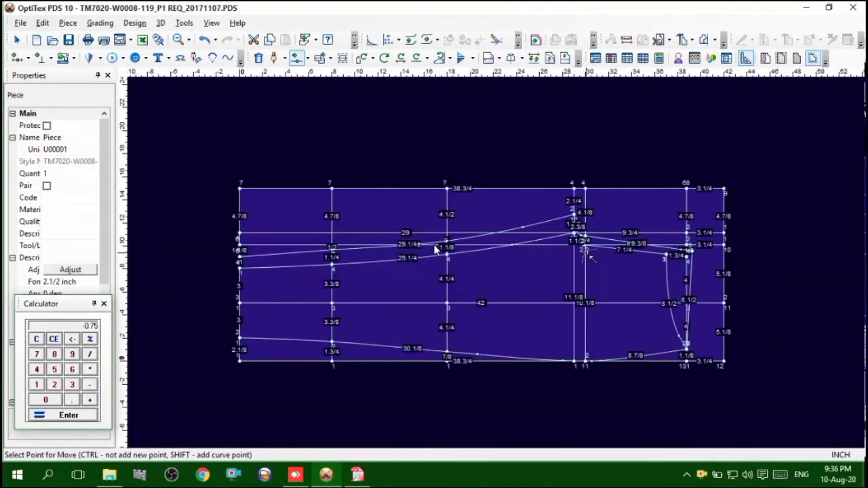
pyautogui.scroll(4, 434, 250)
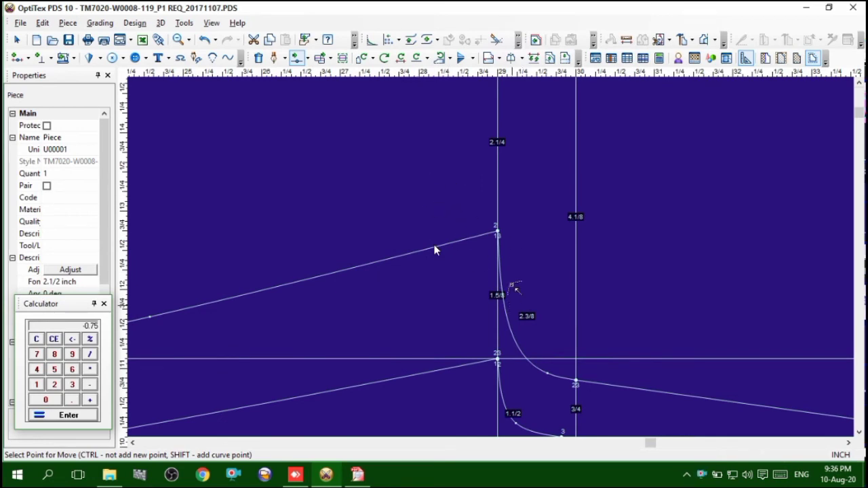
# Move the back contour's upper thigh-line point slightly toward the hem, keeping its vertical offset at 0
pyautogui.rightClick(601, 171)
pyautogui.click(621, 178)
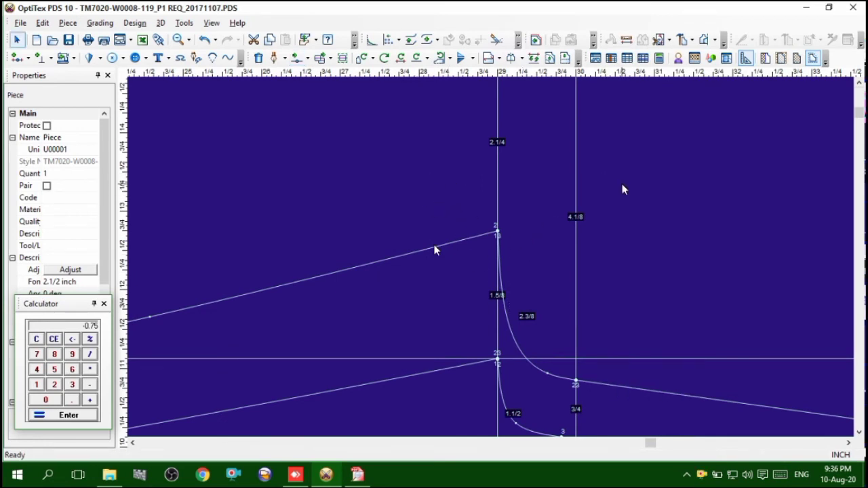
pyautogui.press('m')
pyautogui.moveTo(444, 171); pyautogui.dragTo(650, 303)
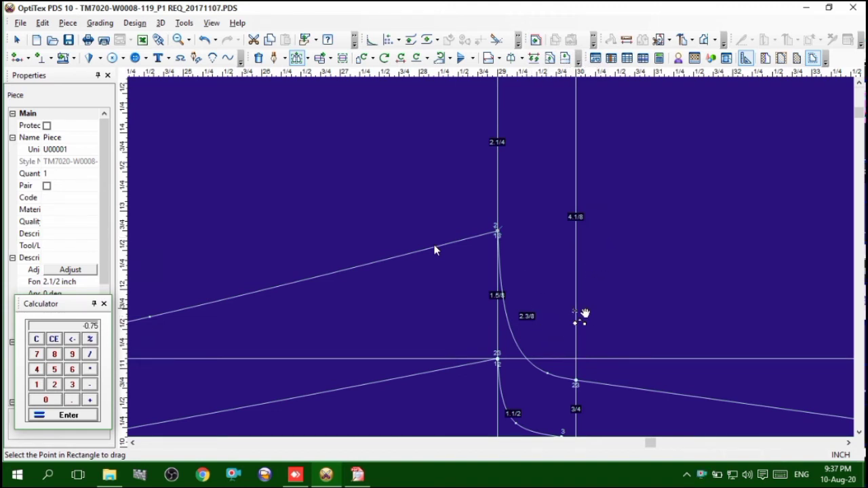
pyautogui.scroll(-4, 575, 313)
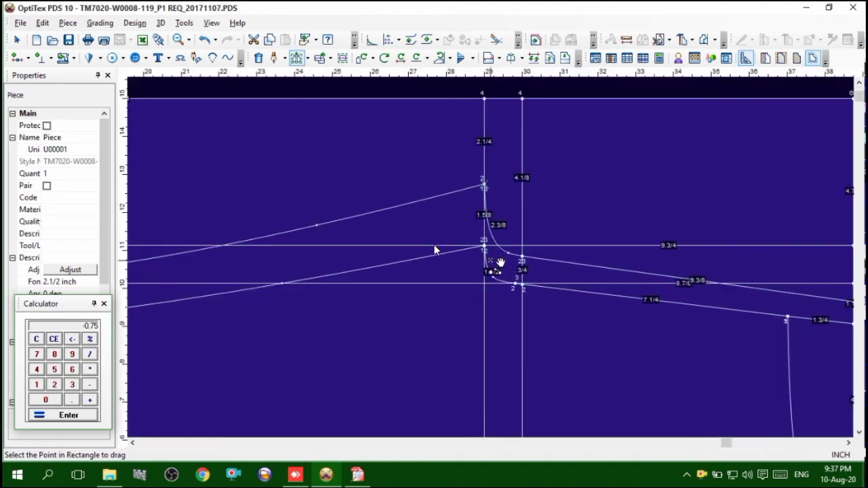
pyautogui.click(491, 186)
pyautogui.click(477, 185)
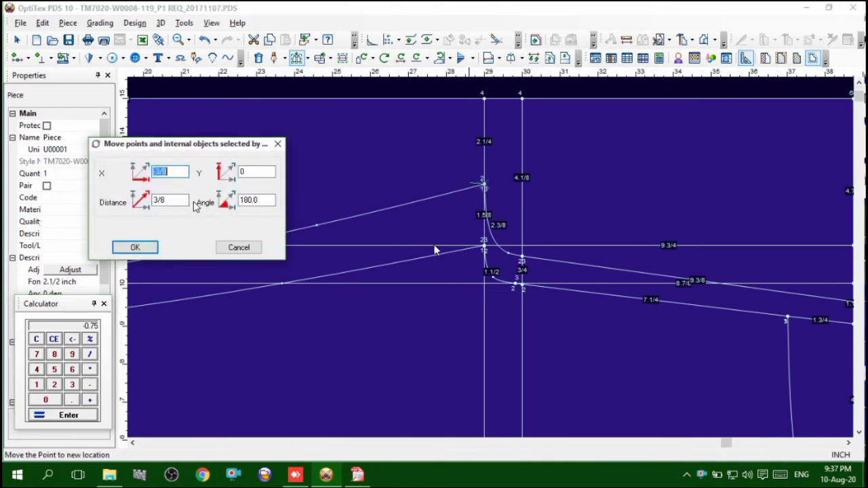
pyautogui.press('BackSpace')
pyautogui.press('Return')
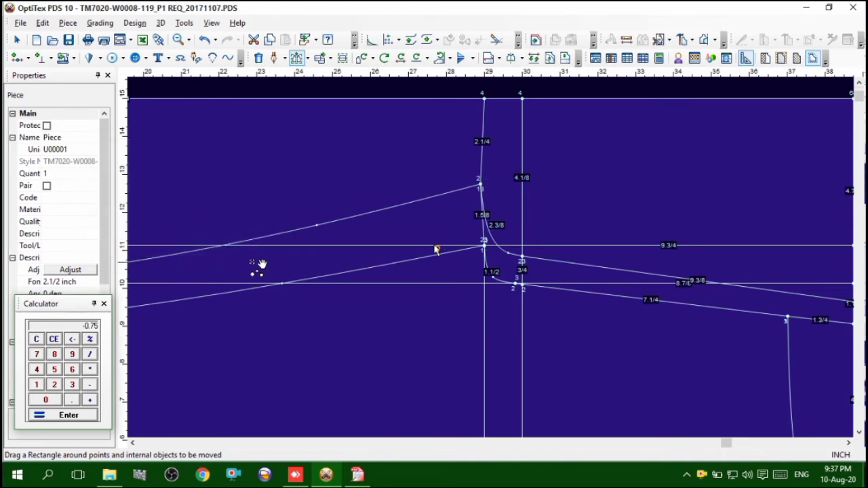
# Move the back contour's upper thigh-line point a further -0.1 inch in X with a vertical offset of 0
pyautogui.scroll(-1, 234, 278)
pyautogui.scroll(-1, 481, 260)
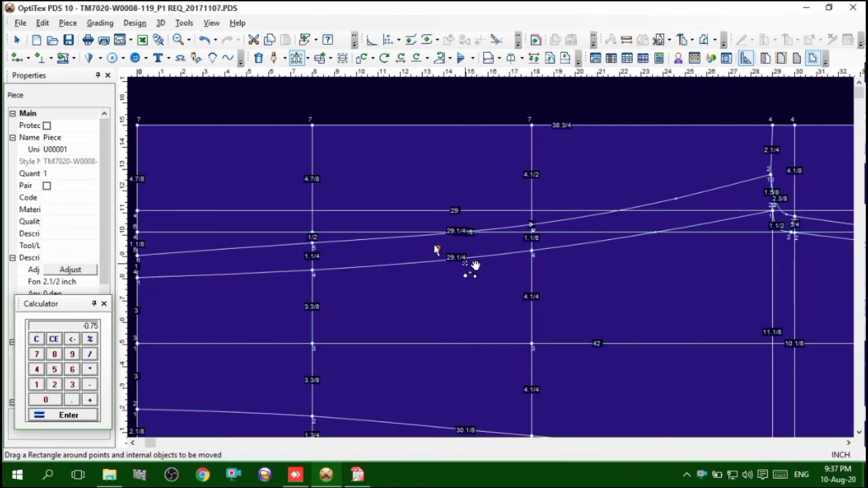
pyautogui.scroll(2, 474, 264)
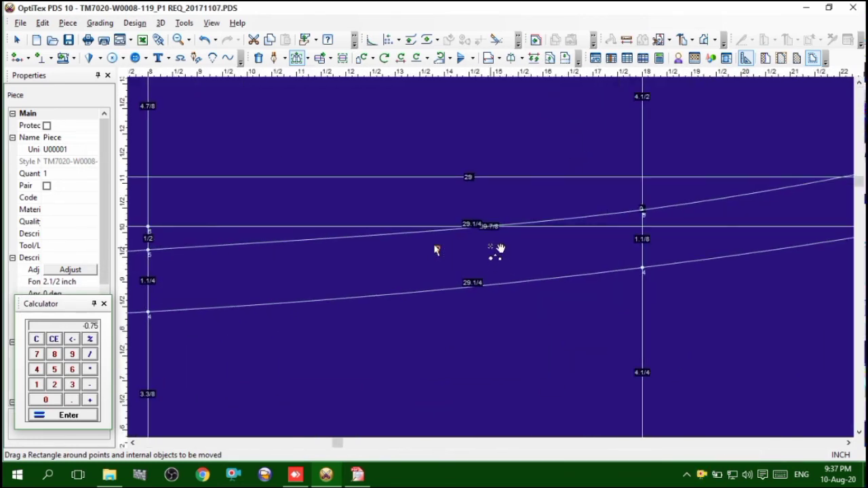
pyautogui.scroll(2, 499, 252)
pyautogui.scroll(-4, 500, 259)
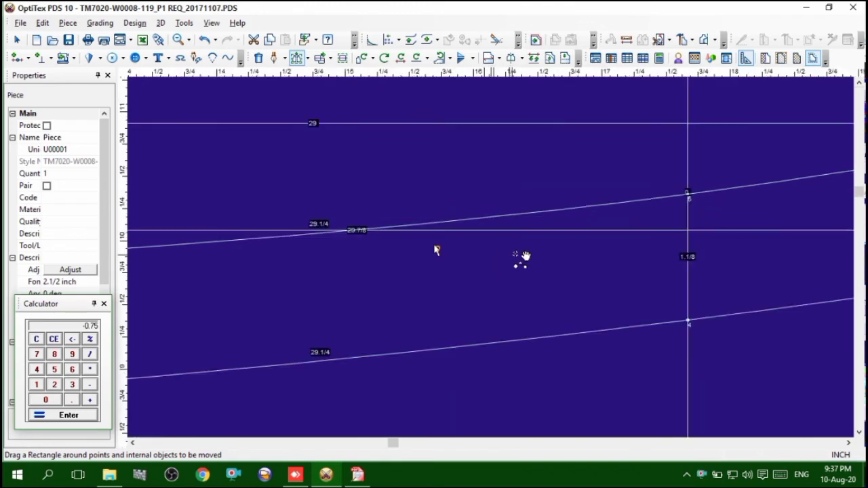
pyautogui.scroll(2, 502, 256)
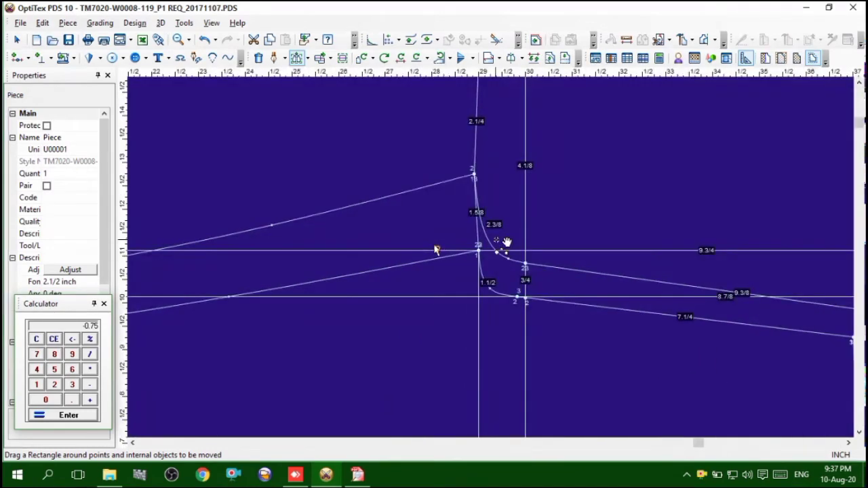
pyautogui.moveTo(440, 147); pyautogui.dragTo(560, 245)
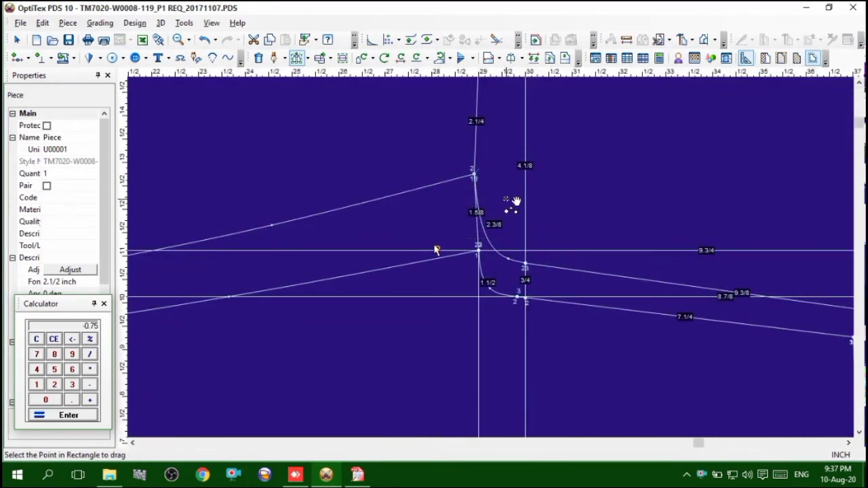
pyautogui.click(475, 175)
pyautogui.rightClick(475, 177)
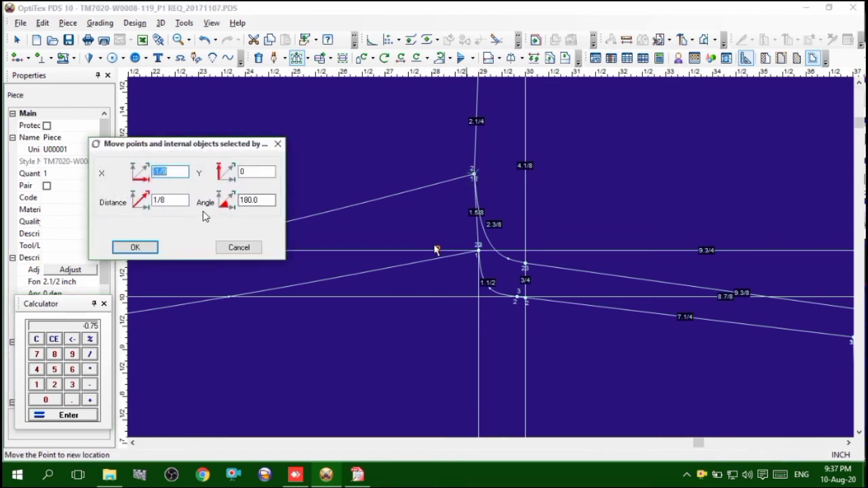
pyautogui.press('BackSpace')
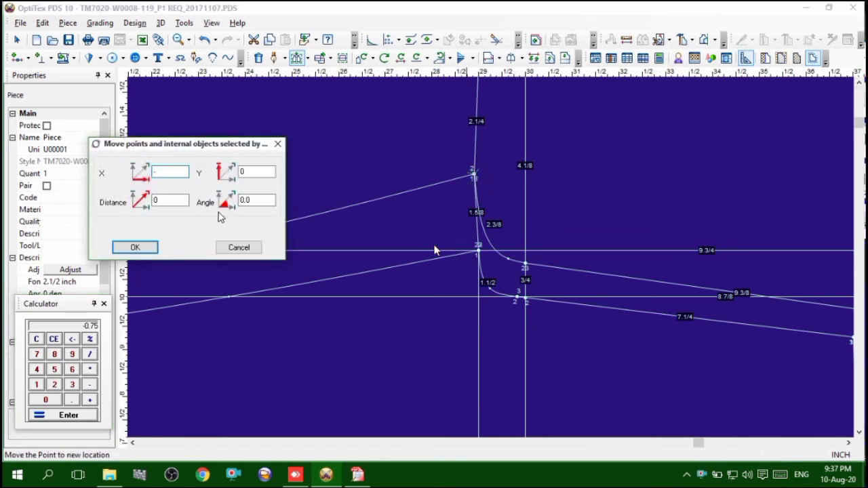
pyautogui.write('-.1')
pyautogui.press('Return')
pyautogui.scroll(-2, 380, 270)
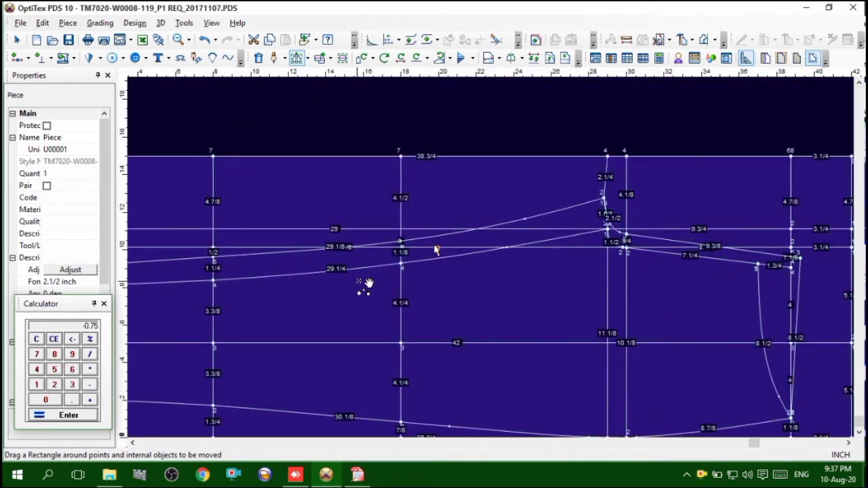
# Adjust the position of the curve point on the back crotch curve slightly, close to the 30-inch vertical line
pyautogui.scroll(3, 500, 258)
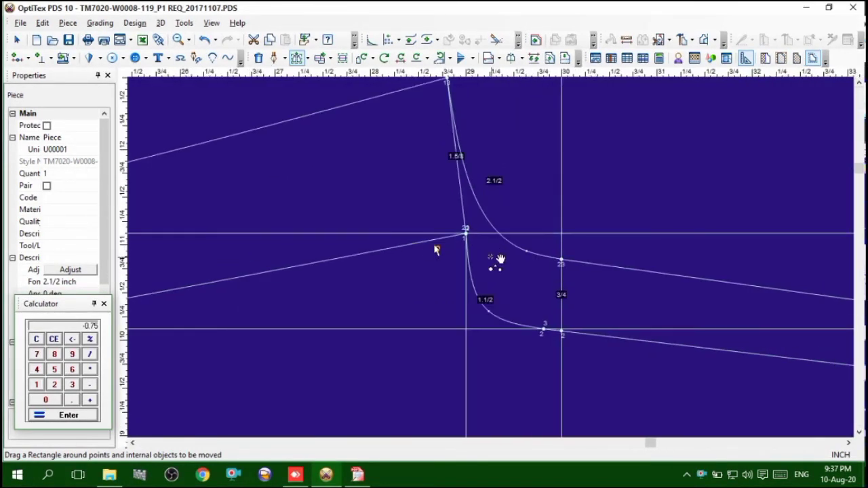
pyautogui.scroll(1, 500, 258)
pyautogui.rightClick(655, 156)
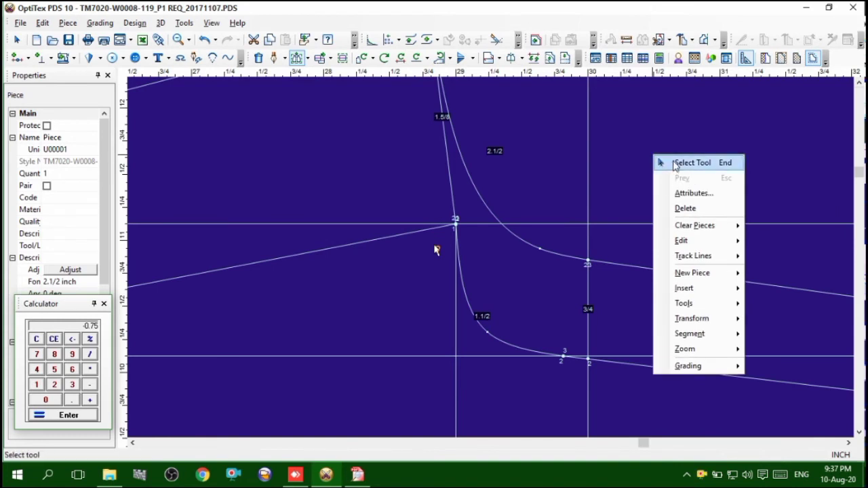
pyautogui.click(685, 163)
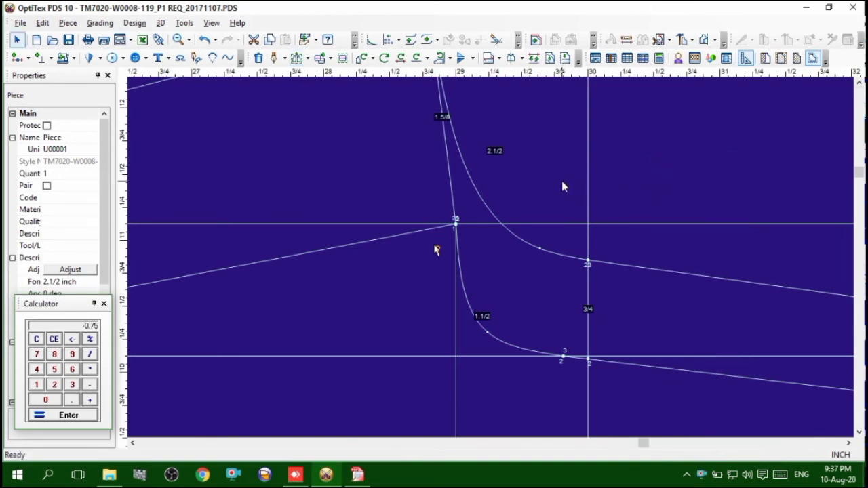
pyautogui.press('m')
pyautogui.click(541, 251)
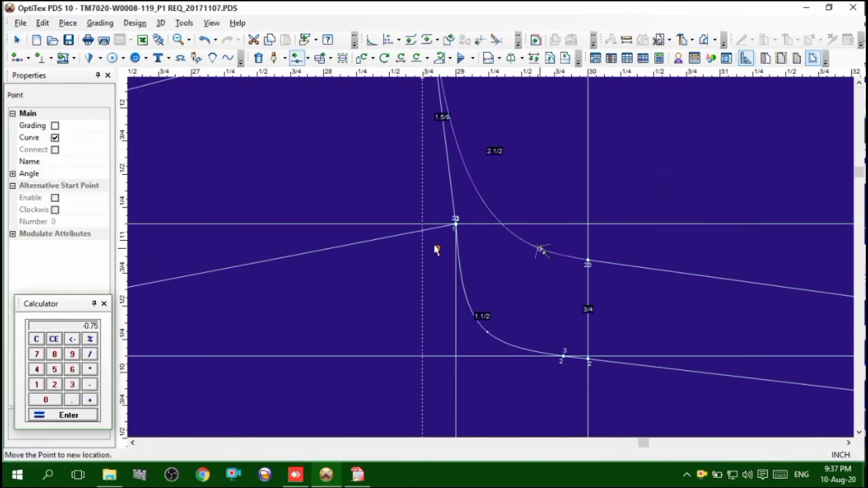
pyautogui.click(540, 251)
pyautogui.click(571, 273)
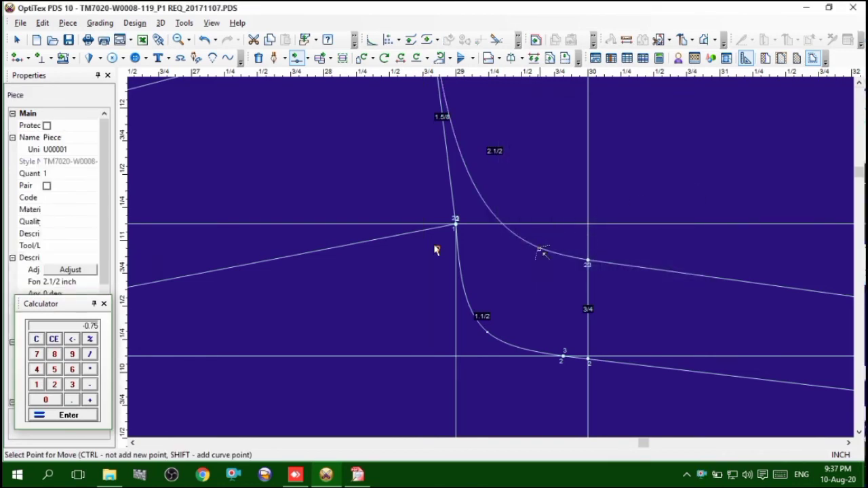
pyautogui.scroll(-3, 475, 271)
pyautogui.scroll(-1, 436, 250)
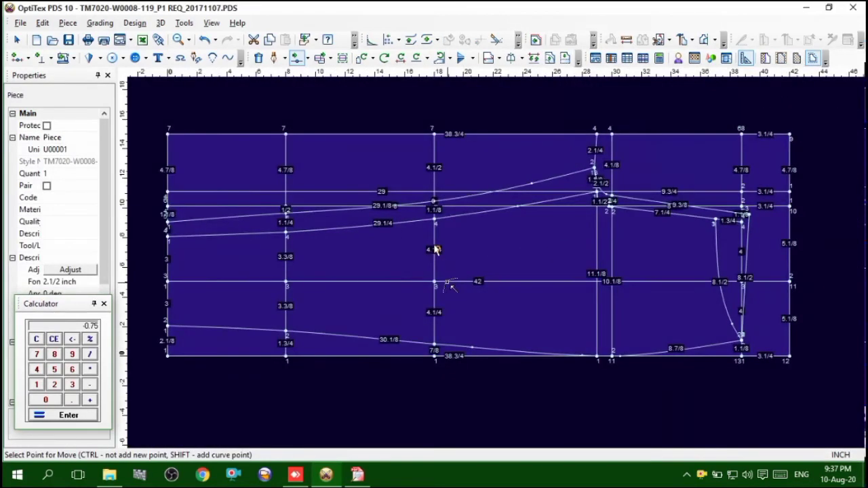
pyautogui.rightClick(641, 108)
pyautogui.click(653, 108)
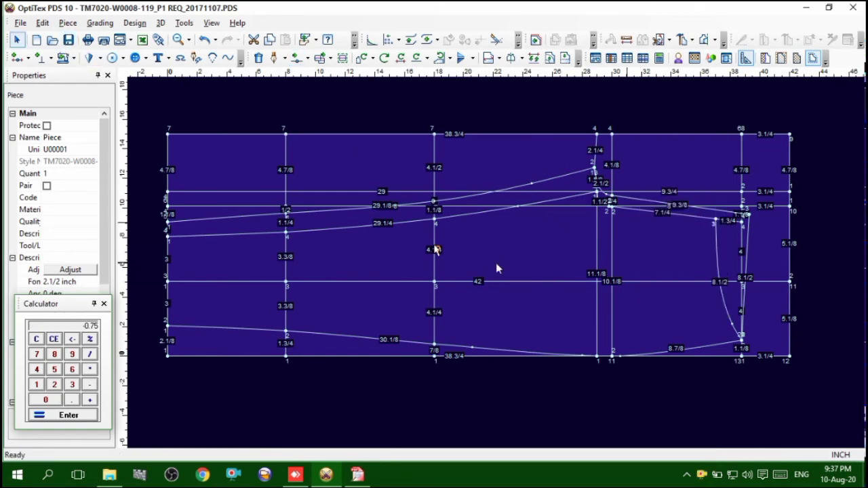
# Check the size 32 front rise and back rise under the waistband seam in the tech pack PDF, and return to OptiTex PDS
pyautogui.scroll(3, 496, 262)
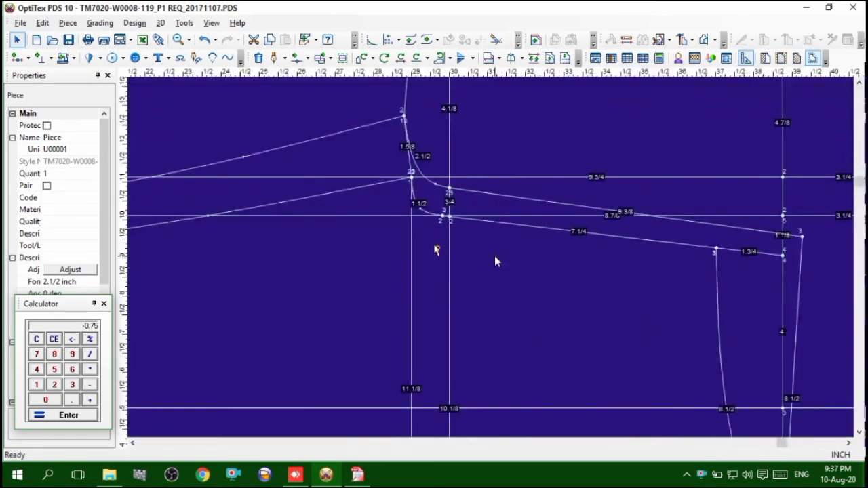
pyautogui.click(357, 475)
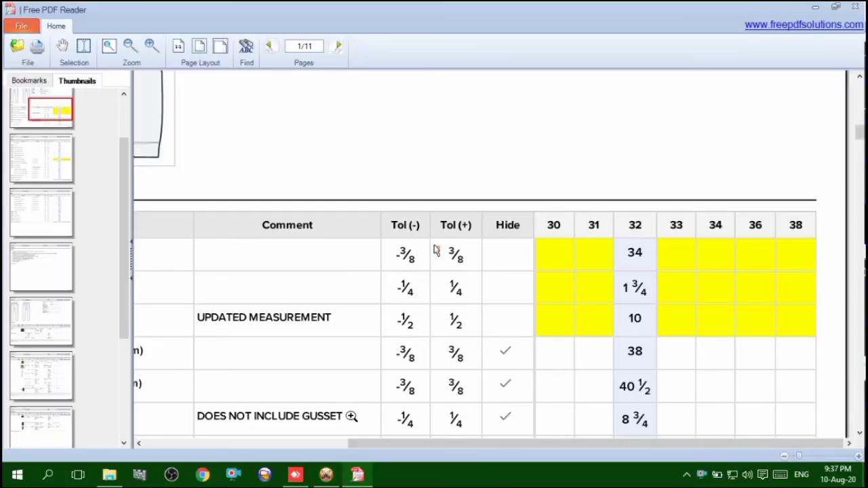
pyautogui.moveTo(362, 445); pyautogui.dragTo(196, 441)
pyautogui.scroll(-3, 224, 417)
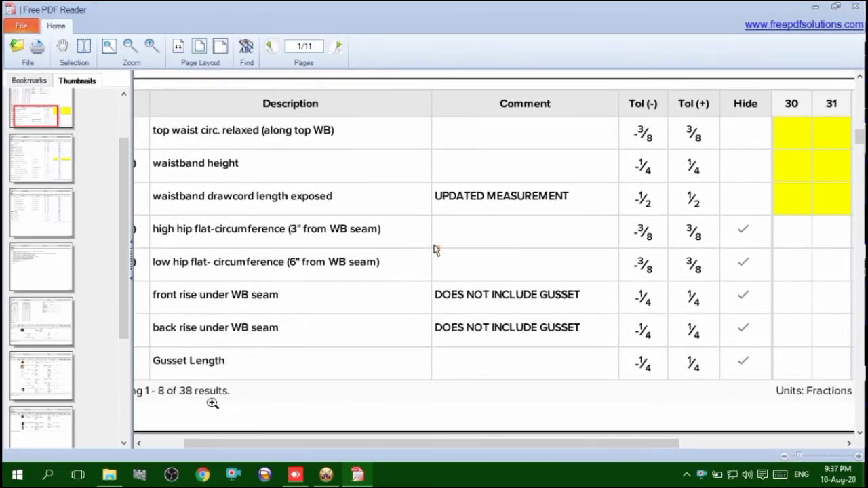
pyautogui.moveTo(270, 444); pyautogui.dragTo(341, 448)
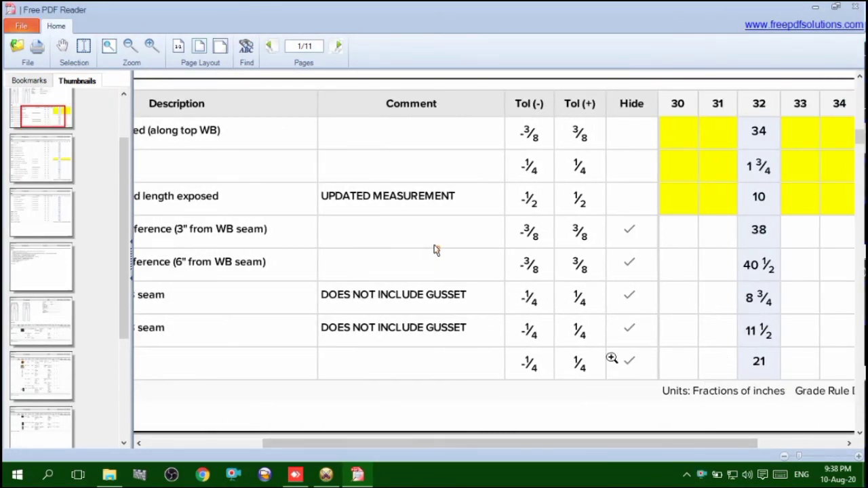
pyautogui.click(326, 474)
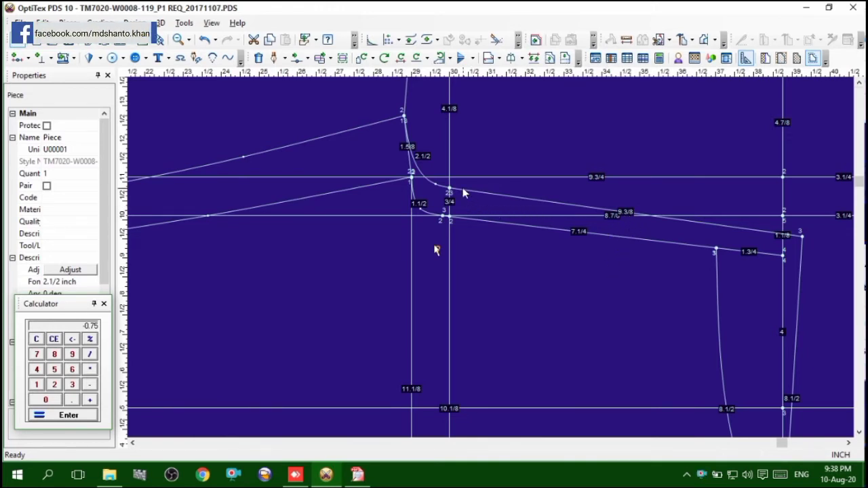
# Add the back crotch curve's 2.5 inches to the 9 3/8-inch back rise line in the calculator and compare the sum with the tech pack
pyautogui.scroll(1, 428, 160)
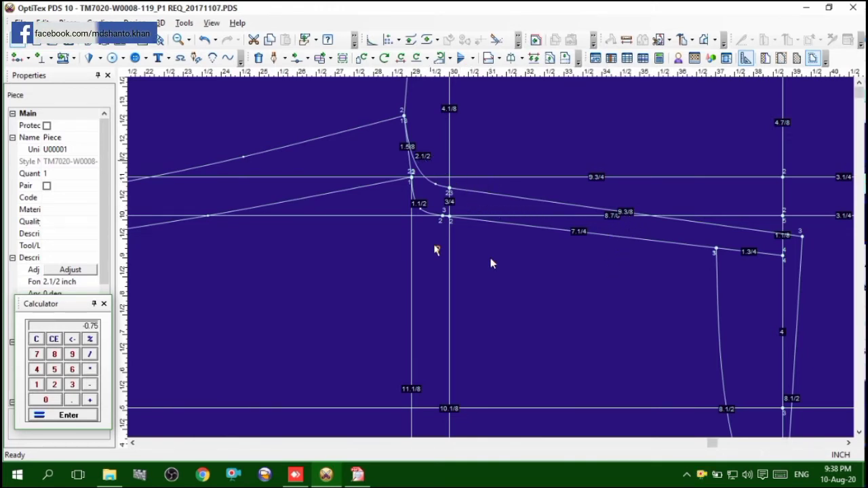
pyautogui.click(37, 339)
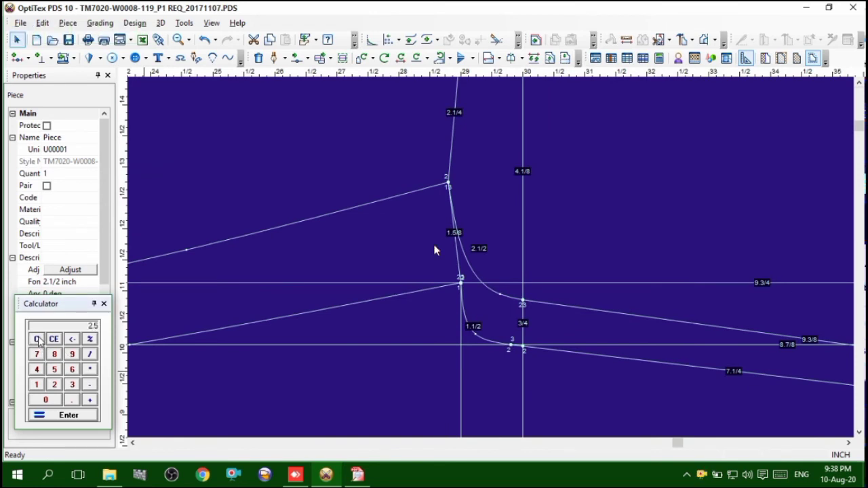
pyautogui.scroll(-2, 563, 417)
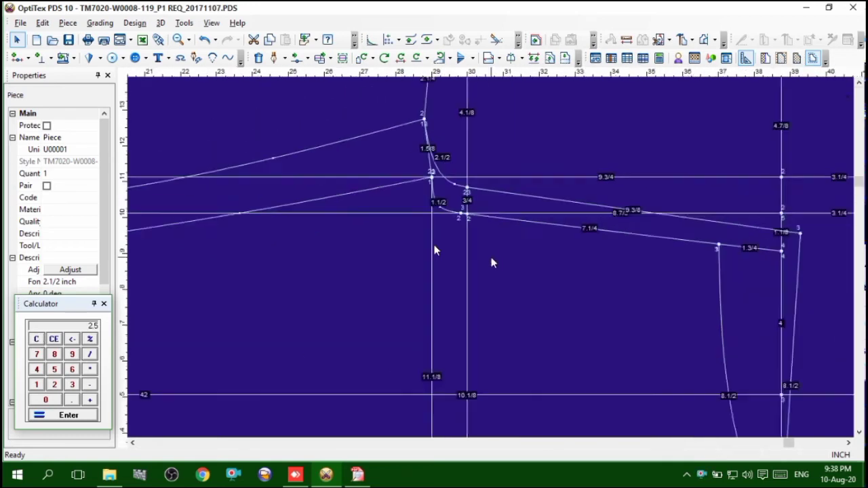
pyautogui.scroll(3, 618, 227)
pyautogui.scroll(1, 490, 257)
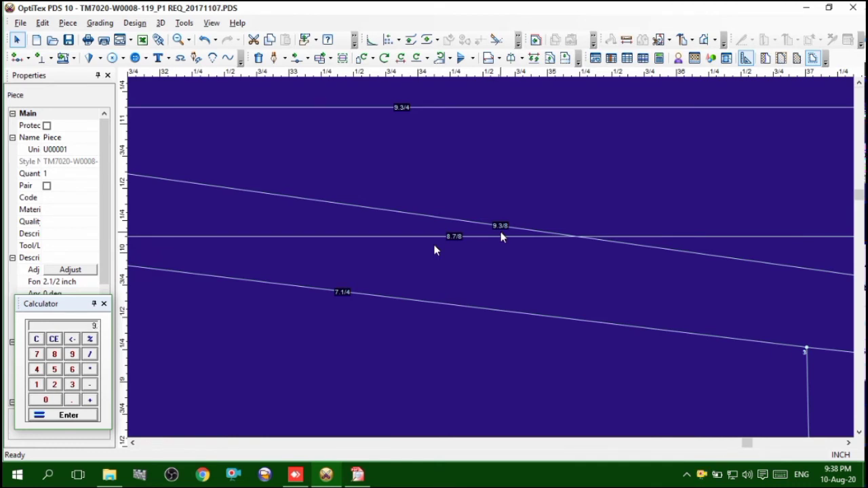
pyautogui.press('Return')
pyautogui.click(352, 479)
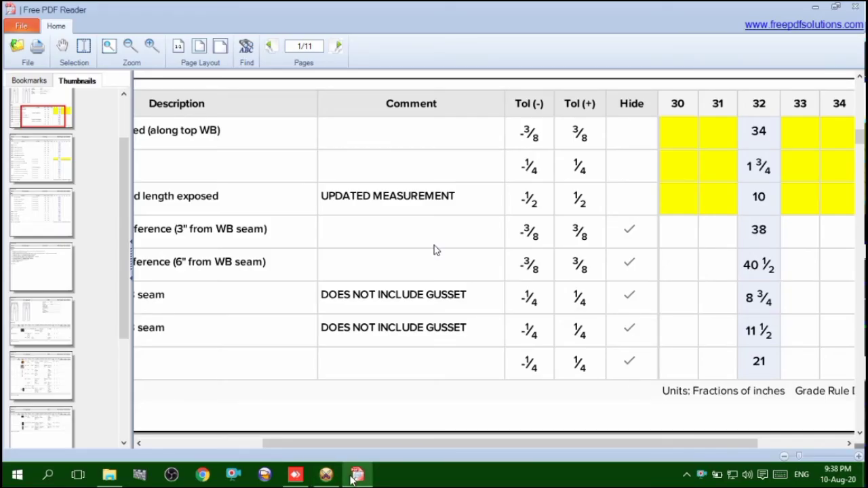
pyautogui.click(352, 479)
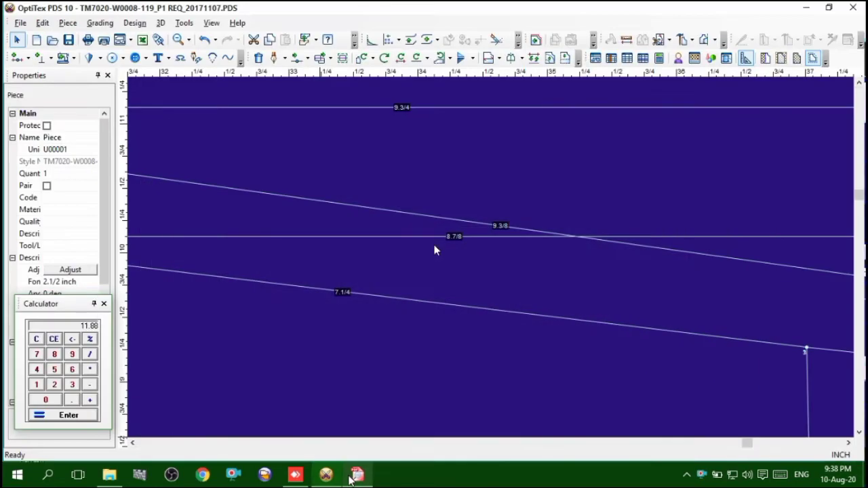
# Move the back piece's waist corner point at the center back by -1/8 inch in X and 0 in Y
pyautogui.scroll(-3, 492, 258)
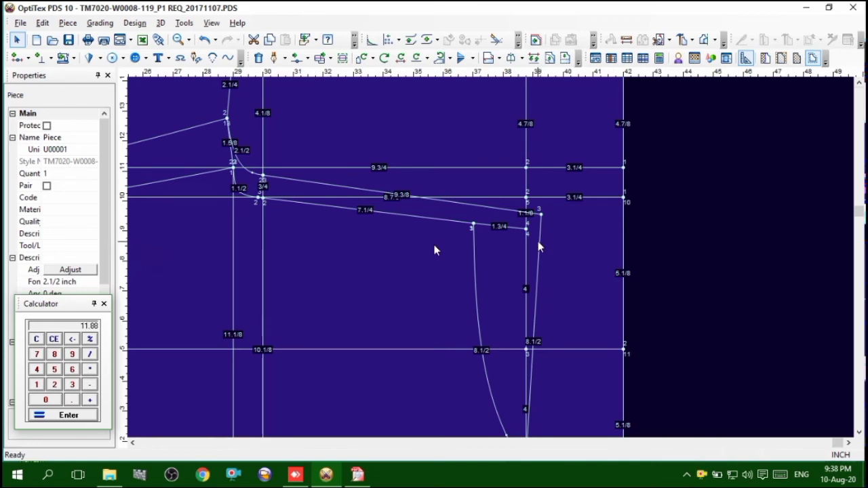
pyautogui.scroll(4, 538, 242)
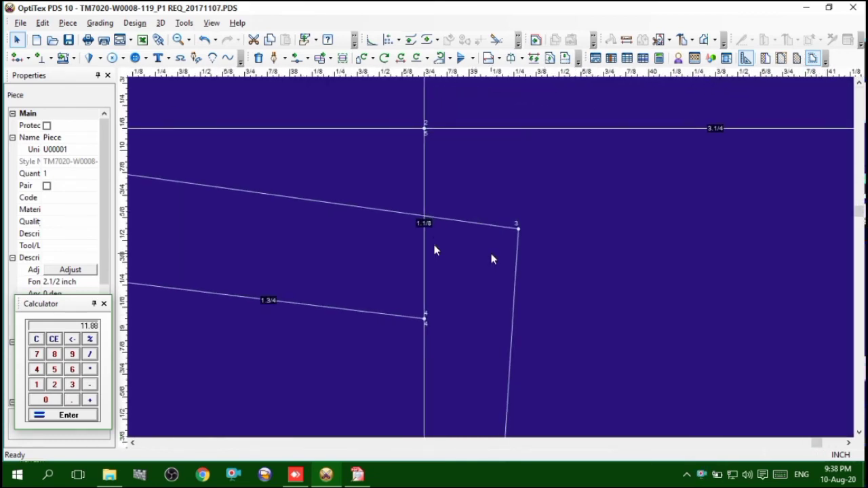
pyautogui.press('p')
pyautogui.moveTo(579, 194); pyautogui.dragTo(493, 233)
pyautogui.click(519, 229)
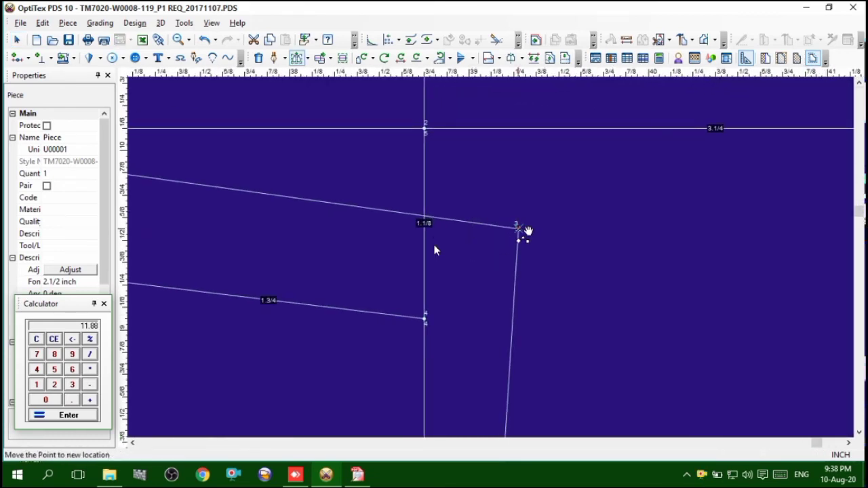
pyautogui.click(519, 229)
pyautogui.click(145, 249)
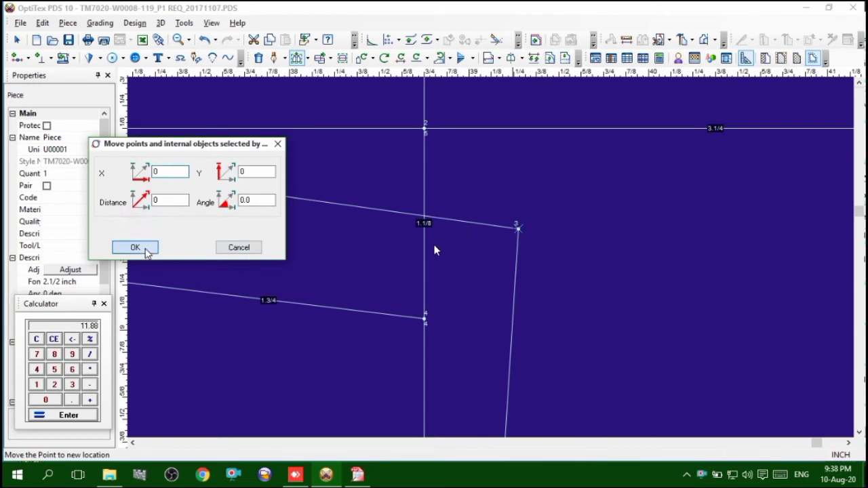
pyautogui.moveTo(533, 223); pyautogui.dragTo(491, 249)
pyautogui.click(519, 229)
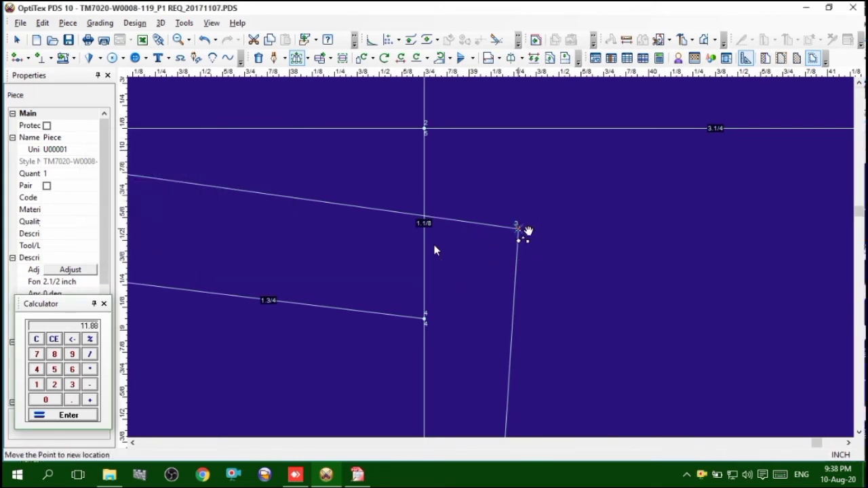
pyautogui.click(522, 230)
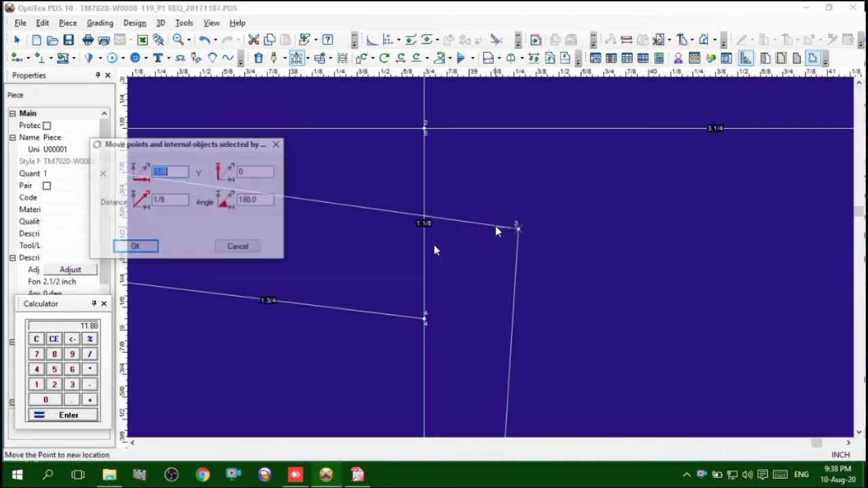
pyautogui.click(146, 249)
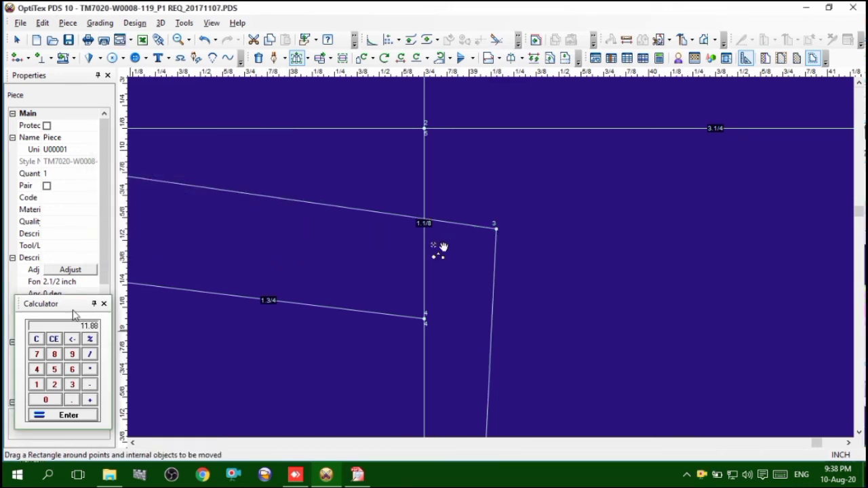
# Move the back waist corner point at the center back by 1/8 inch in Y with 0 in X
pyautogui.scroll(-5, 464, 284)
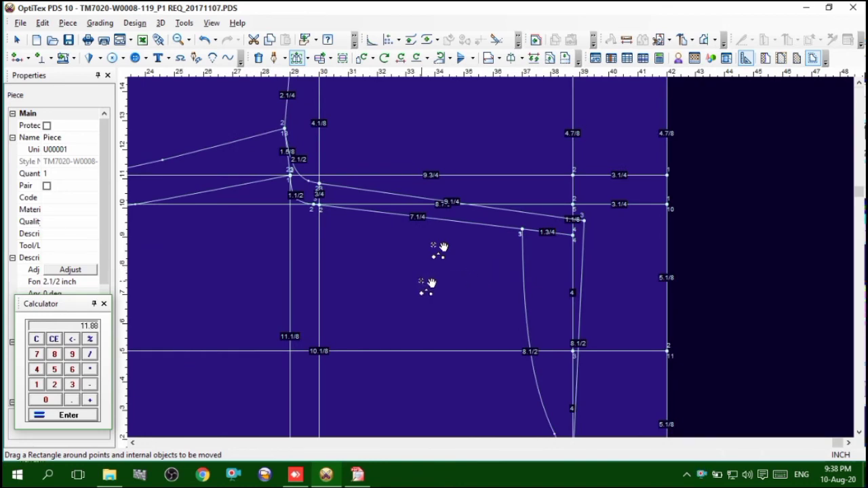
pyautogui.scroll(-2, 500, 259)
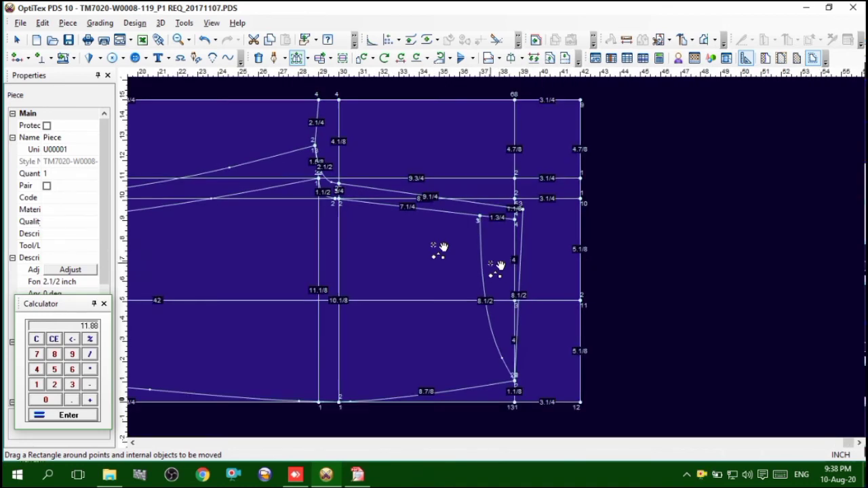
pyautogui.scroll(3, 502, 258)
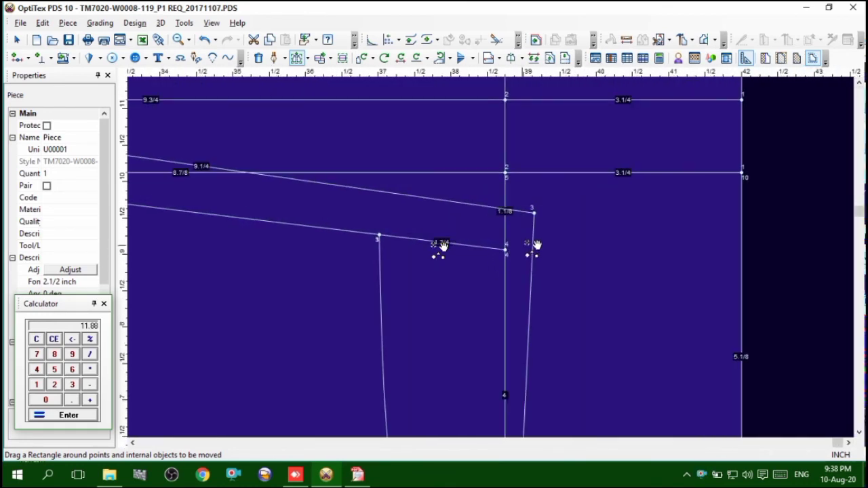
pyautogui.moveTo(587, 184); pyautogui.dragTo(520, 224)
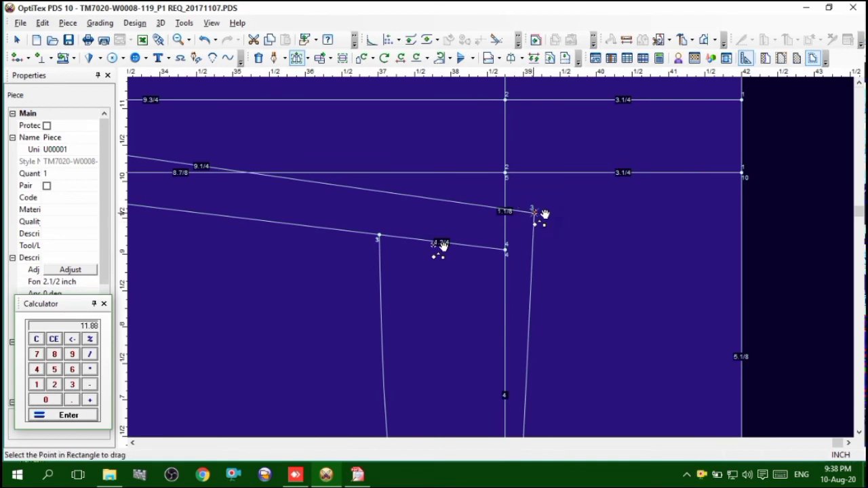
pyautogui.click(544, 216)
pyautogui.click(439, 247)
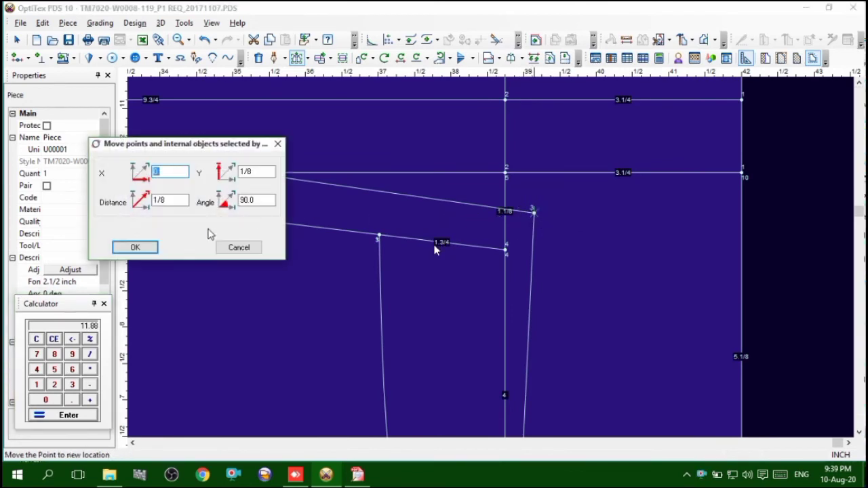
pyautogui.click(135, 247)
pyautogui.scroll(-2, 499, 258)
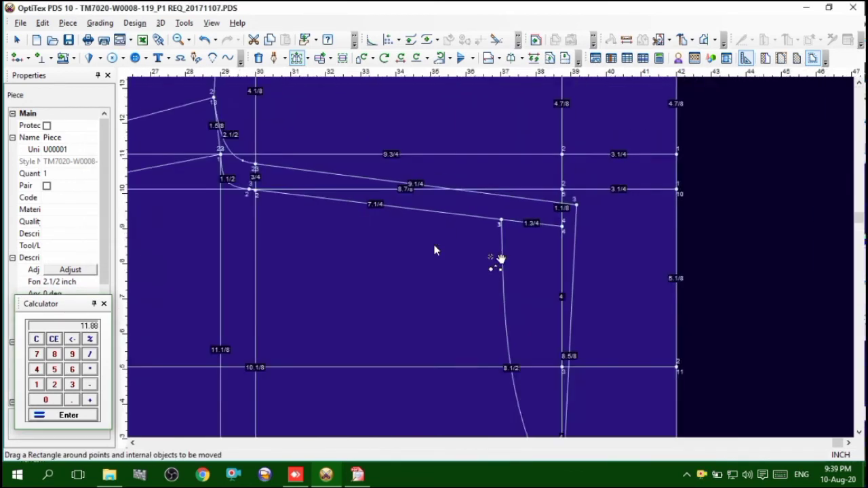
pyautogui.rightClick(616, 249)
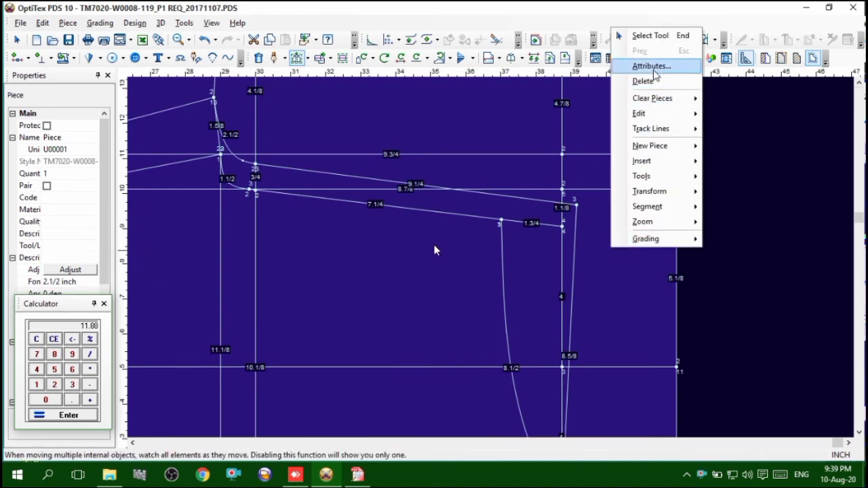
pyautogui.click(652, 35)
pyautogui.scroll(-2, 494, 264)
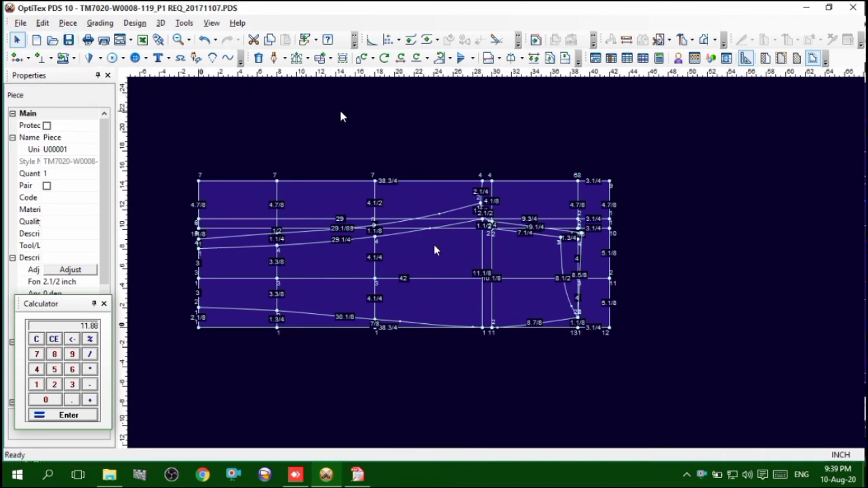
pyautogui.scroll(1, 337, 280)
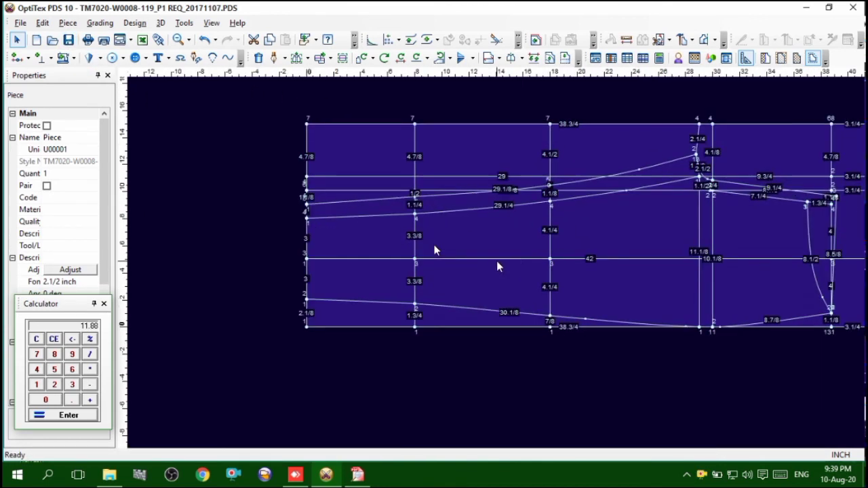
pyautogui.scroll(-1, 496, 263)
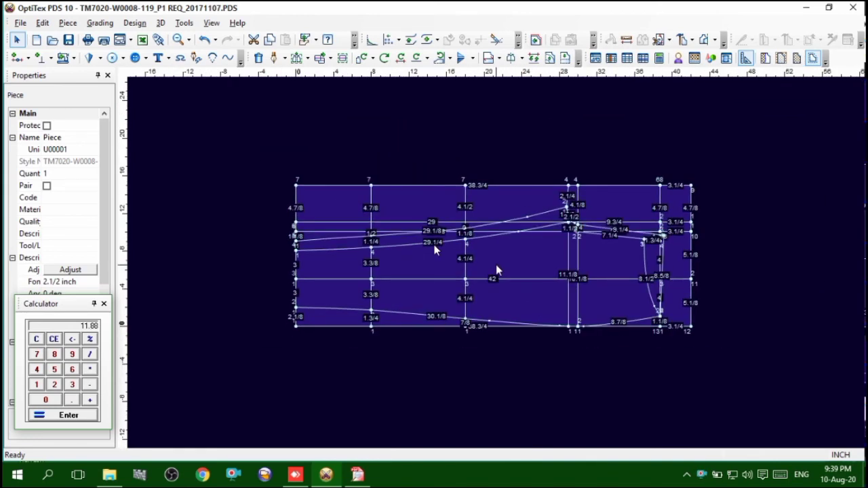
# Begin tracing a new front piece with Trace Segments along the side half of the hem, the outseam and the hip side seam
pyautogui.scroll(1, 496, 263)
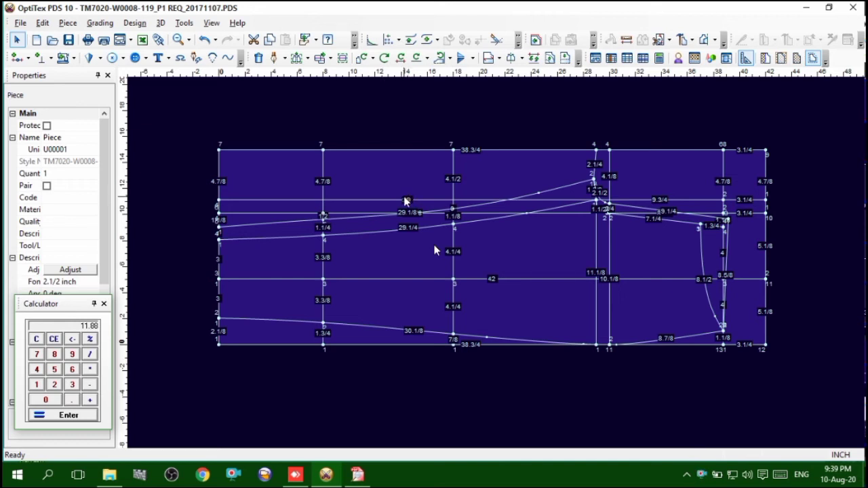
pyautogui.press('b')
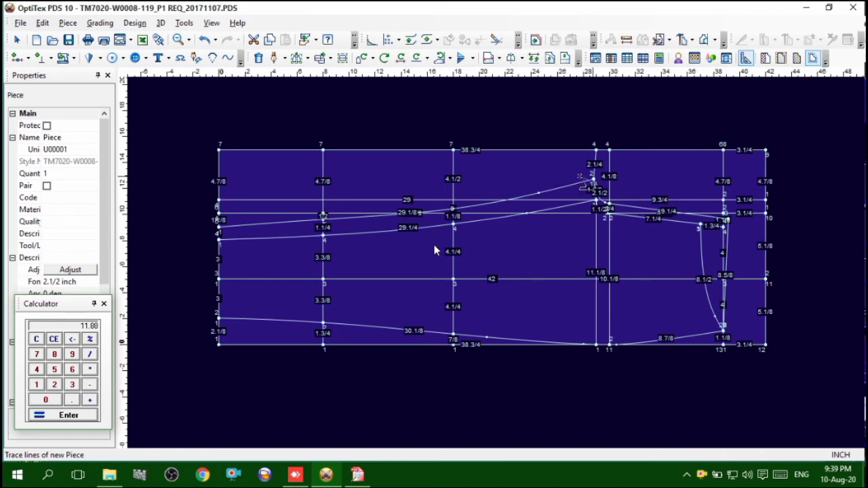
pyautogui.click(691, 39)
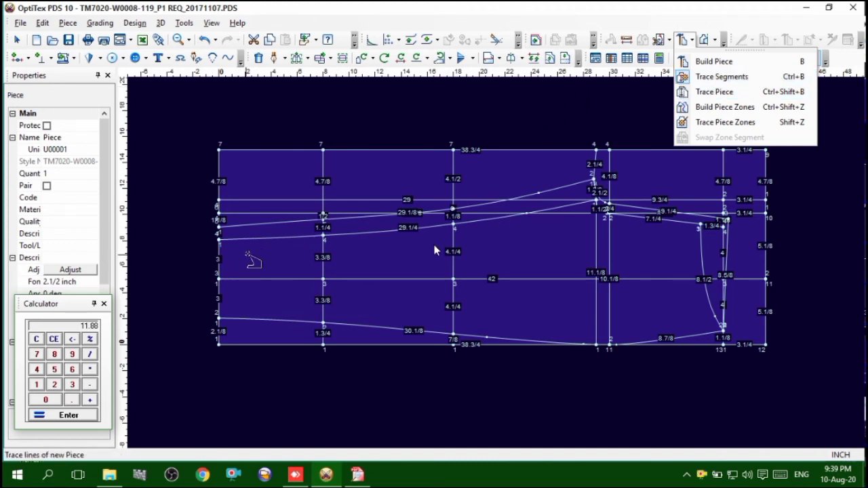
pyautogui.click(378, 261)
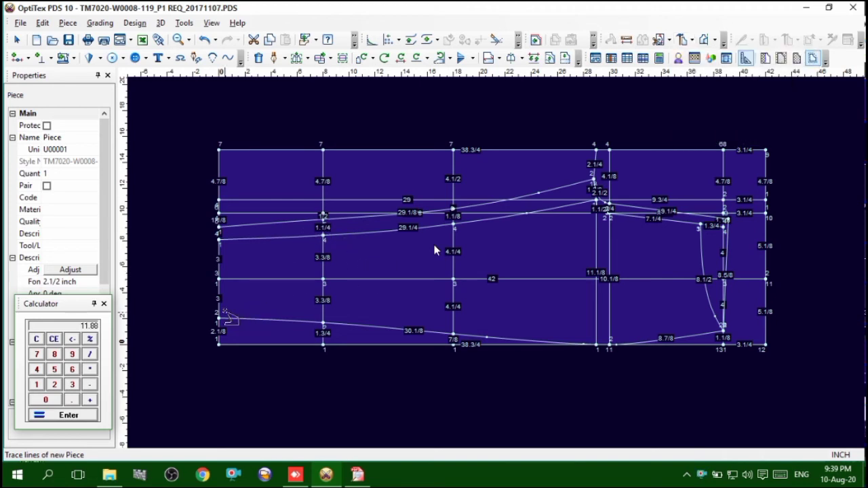
pyautogui.click(254, 320)
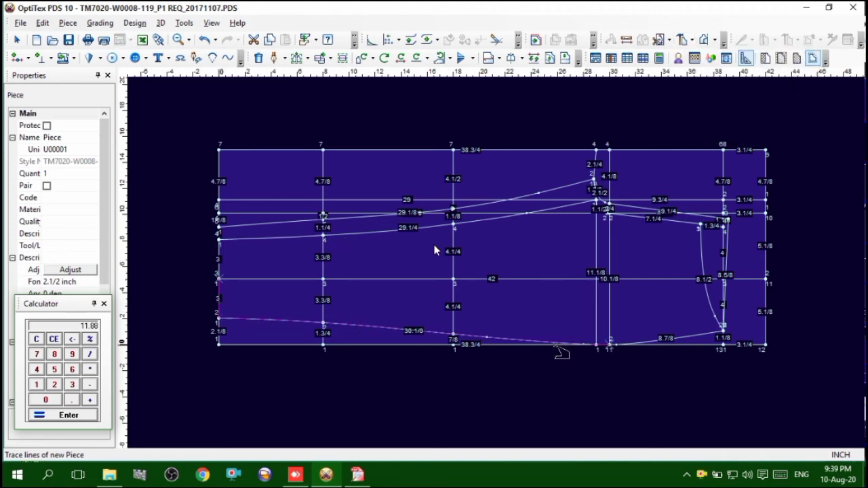
pyautogui.scroll(1, 620, 346)
pyautogui.click(566, 245)
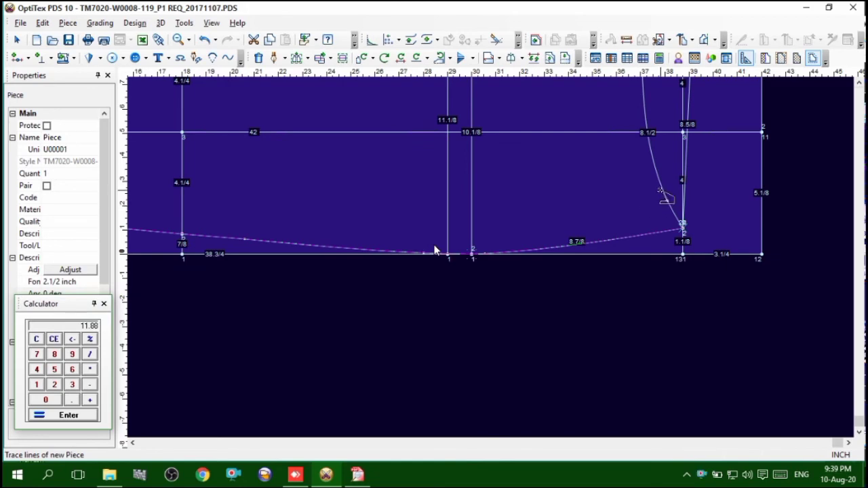
# Continue the front piece trace along the front waist curve, front rise, front crotch curve and front inseam
pyautogui.click(659, 190)
pyautogui.scroll(-3, 628, 128)
pyautogui.scroll(5, 468, 231)
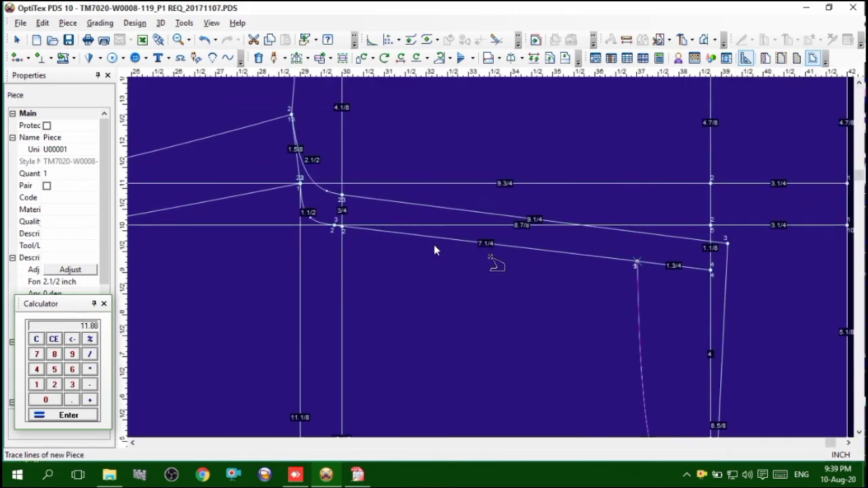
pyautogui.click(483, 244)
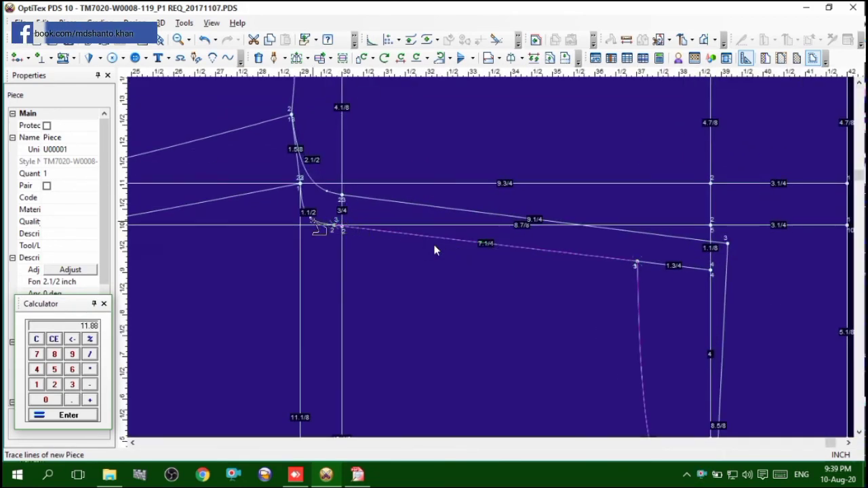
pyautogui.click(259, 193)
pyautogui.scroll(-5, 164, 271)
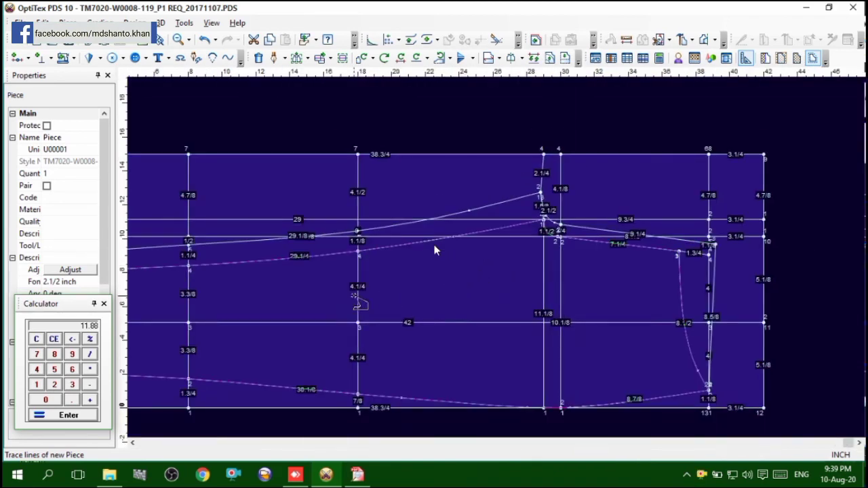
# Close the front piece contour across the remaining hem segment and place the new piece clear of the draft
pyautogui.scroll(-2, 199, 290)
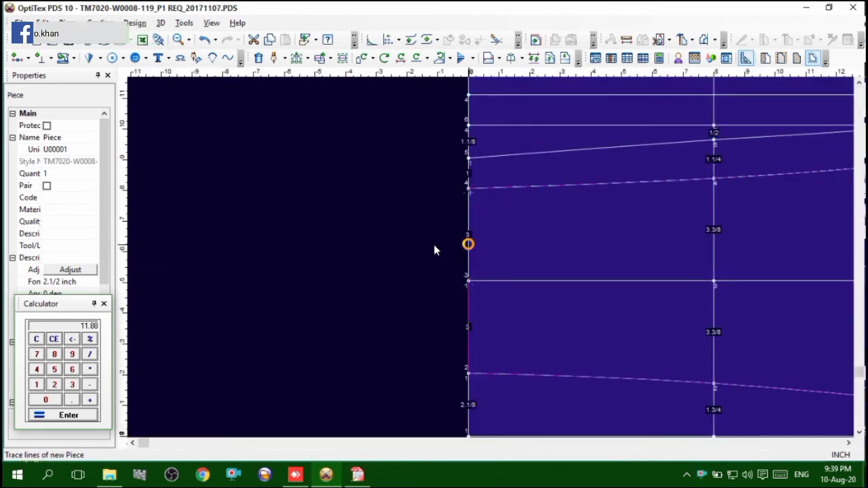
pyautogui.rightClick(434, 248)
pyautogui.click(393, 269)
pyautogui.press('Home')
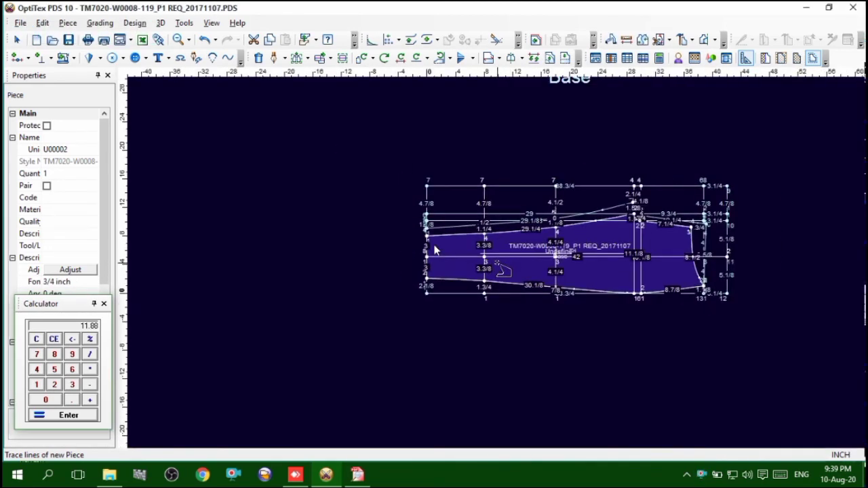
pyautogui.press('space')
pyautogui.click(230, 241)
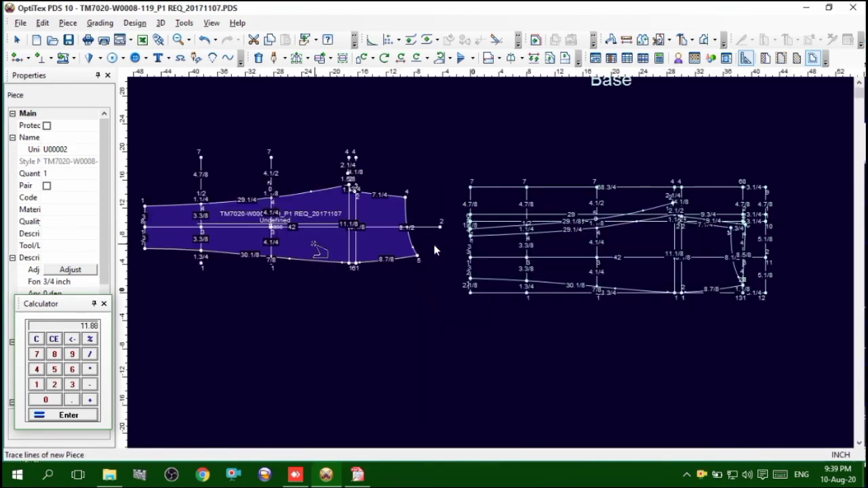
# Trace a new back piece along the back inseam, the hem, the outseam and the hip side seam
pyautogui.press('Home')
pyautogui.scroll(2, 494, 259)
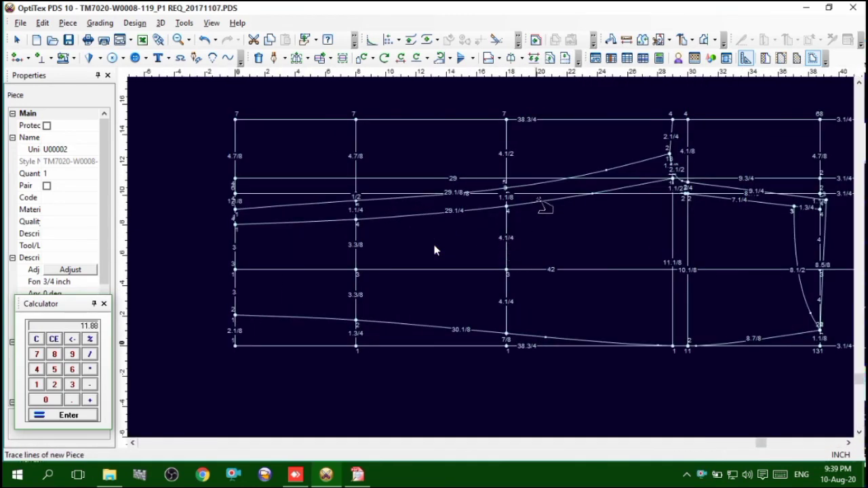
pyautogui.click(599, 171)
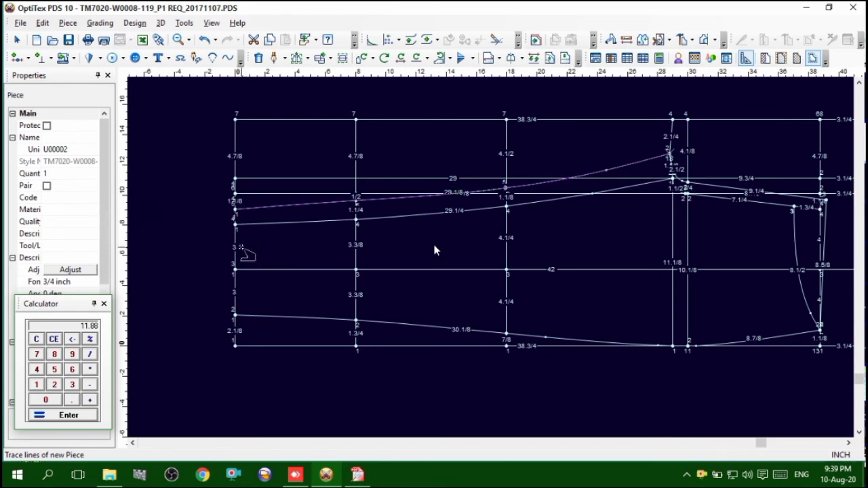
pyautogui.click(236, 249)
pyautogui.click(235, 303)
pyautogui.click(251, 317)
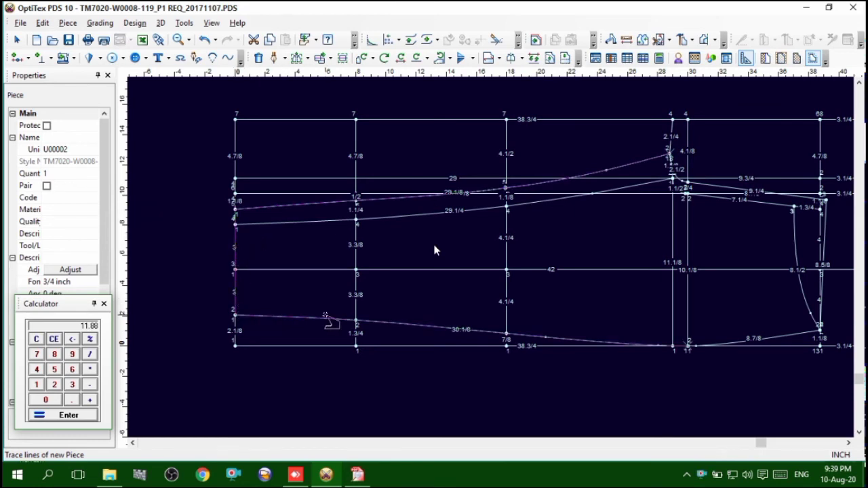
pyautogui.click(772, 336)
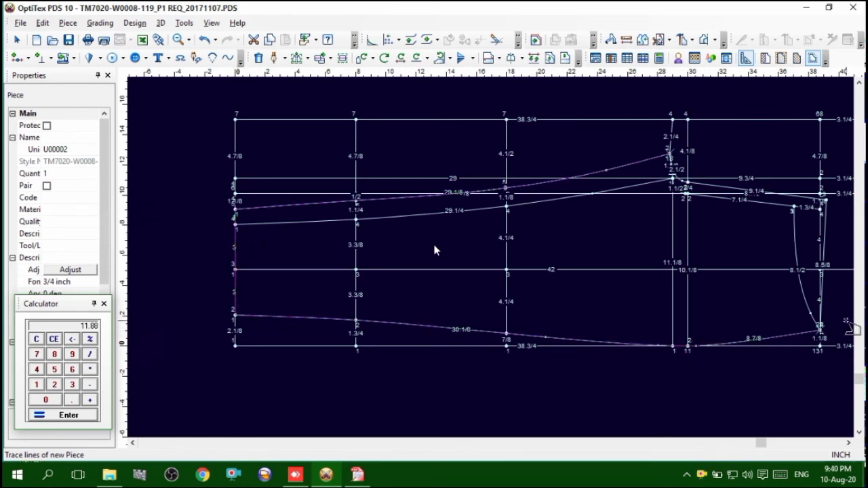
# Trace the back waist, back rise and back crotch curve, and finish creating the back piece contour
pyautogui.scroll(3, 825, 281)
pyautogui.click(495, 184)
pyautogui.scroll(-4, 495, 184)
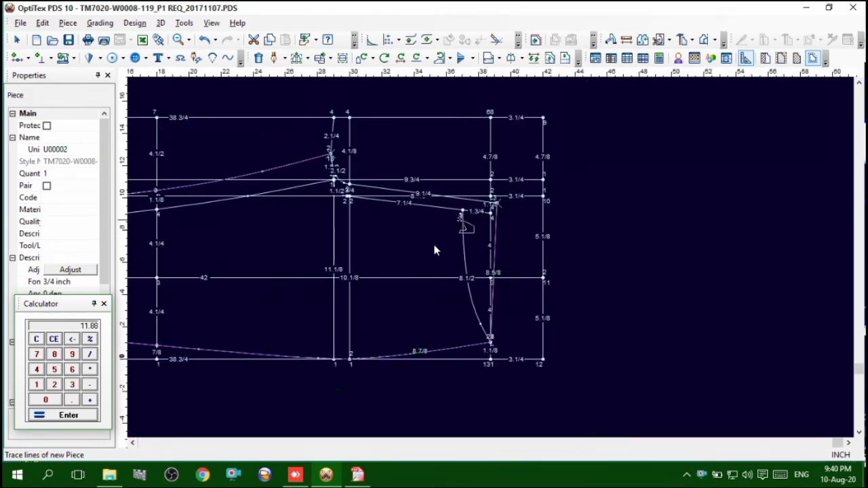
pyautogui.scroll(4, 447, 214)
pyautogui.click(455, 240)
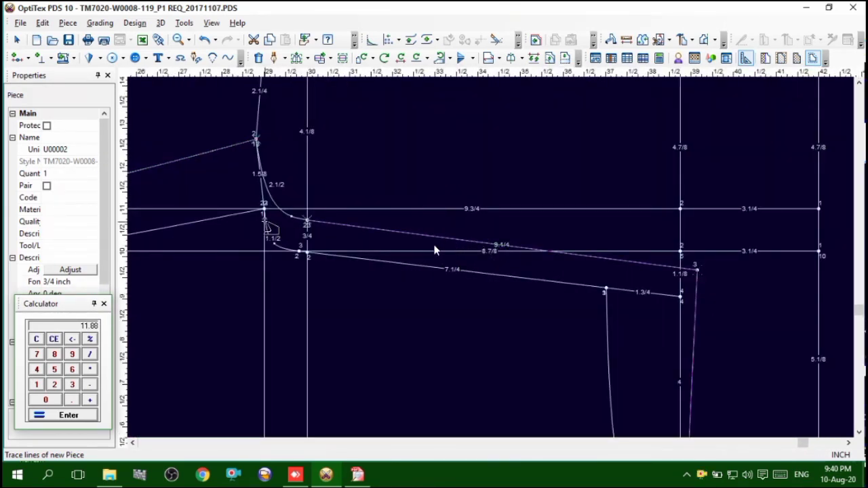
pyautogui.click(435, 251)
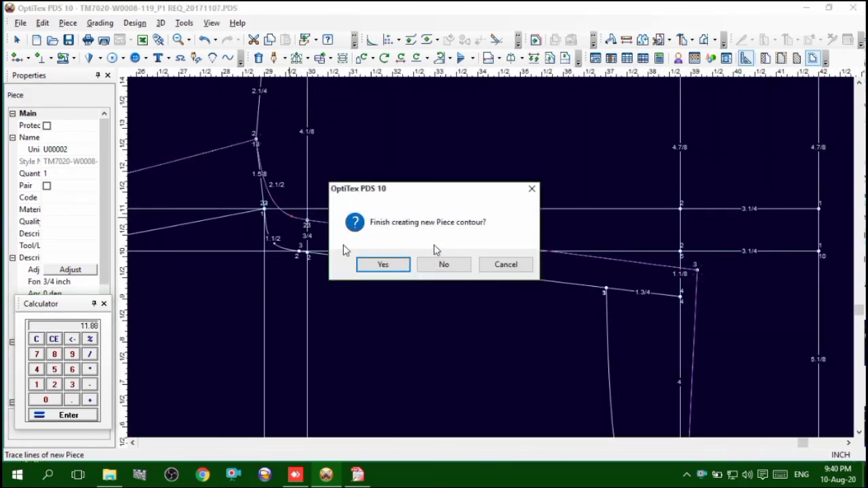
pyautogui.click(390, 265)
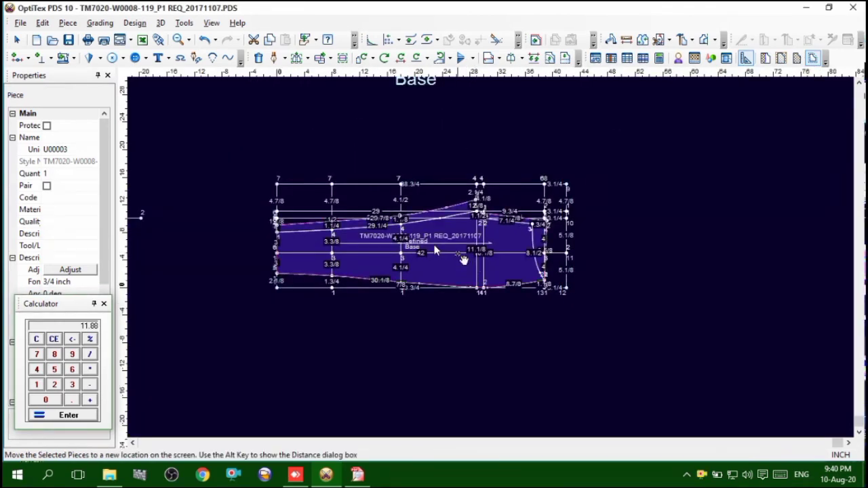
# Place the new back piece below the draft and return to the selection tool
pyautogui.click(546, 390)
pyautogui.rightClick(627, 223)
pyautogui.click(662, 228)
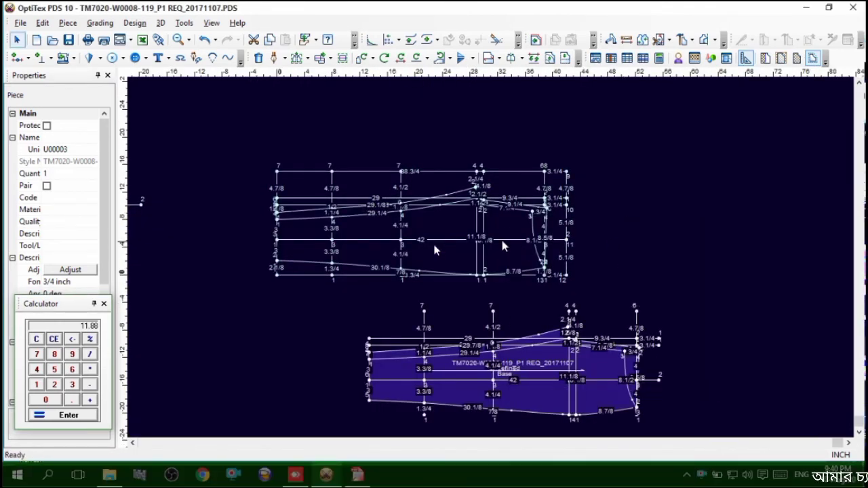
# Delete the original draft piece and move the back piece up closer to the front piece
pyautogui.click(505, 244)
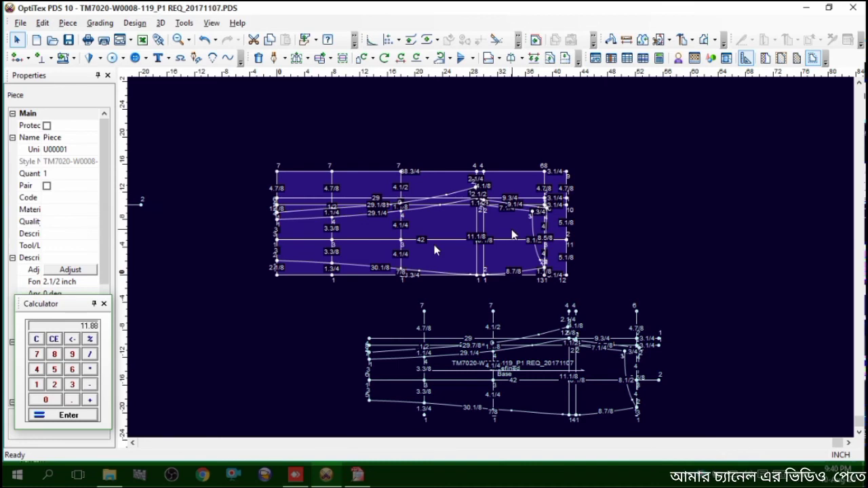
pyautogui.press('Delete')
pyautogui.click(420, 267)
pyautogui.scroll(-3, 468, 285)
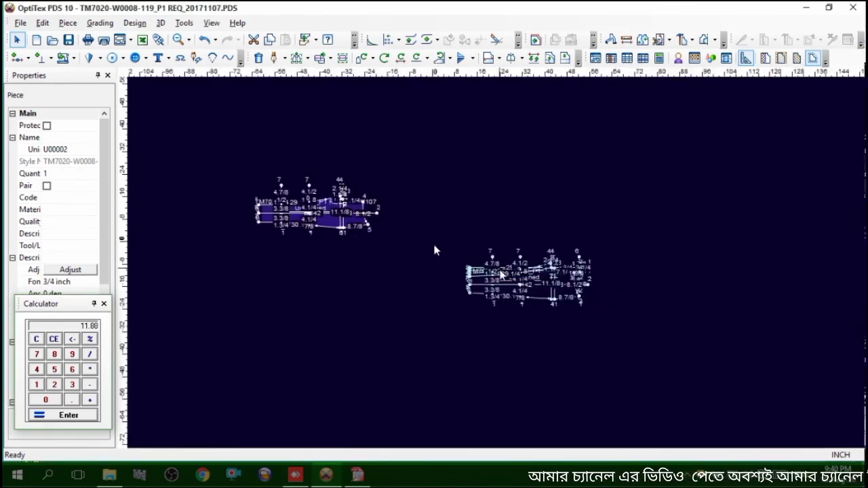
pyautogui.moveTo(532, 273); pyautogui.dragTo(501, 194)
pyautogui.scroll(4, 500, 198)
pyautogui.scroll(2, 491, 258)
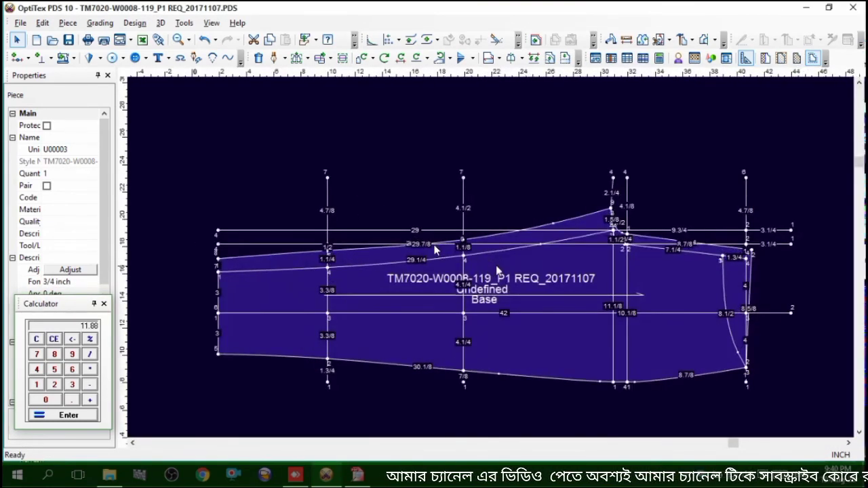
# Delete the leftover front inseam curve and the two lengthwise construction lines near the inseam from the back piece
pyautogui.click(498, 258)
pyautogui.press('Delete')
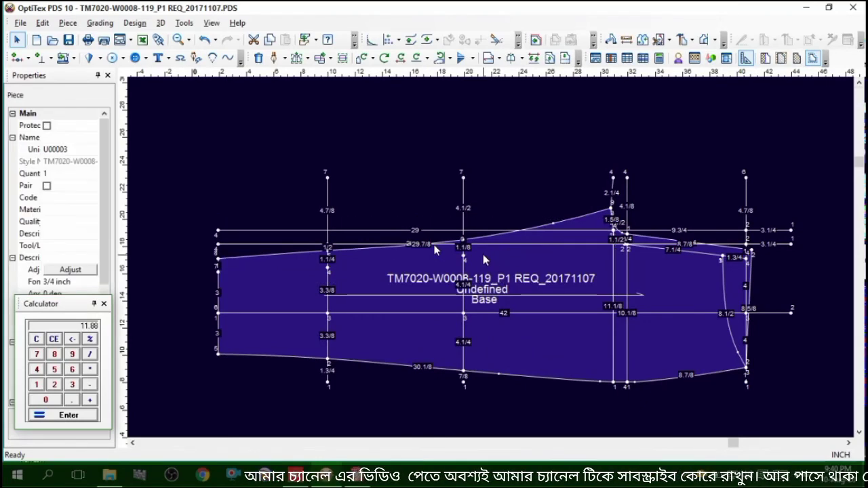
pyautogui.click(470, 231)
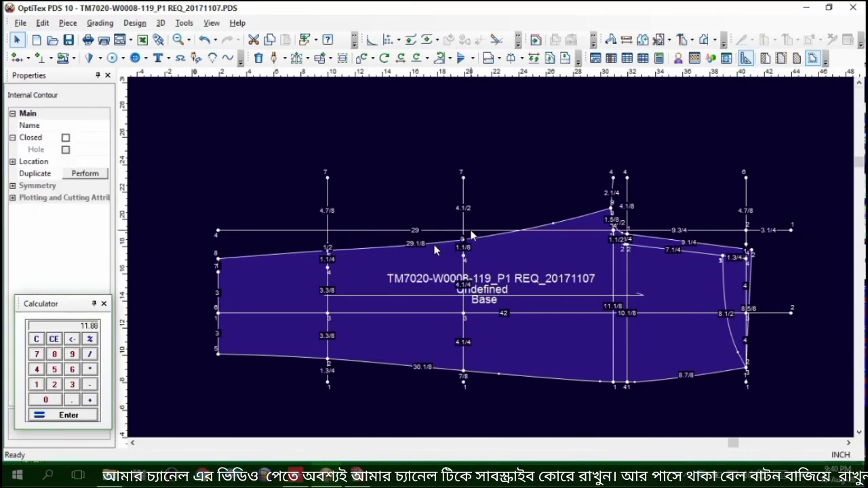
pyautogui.press('Delete')
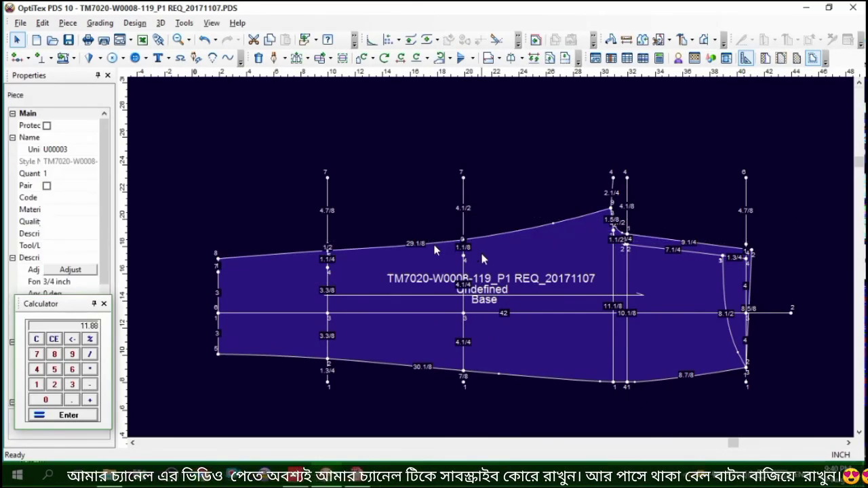
# Delete the leftover front rise line, front waist curve and straight waist guide line from the back piece
pyautogui.click(675, 251)
pyautogui.press('Delete')
pyautogui.click(723, 290)
pyautogui.press('Delete')
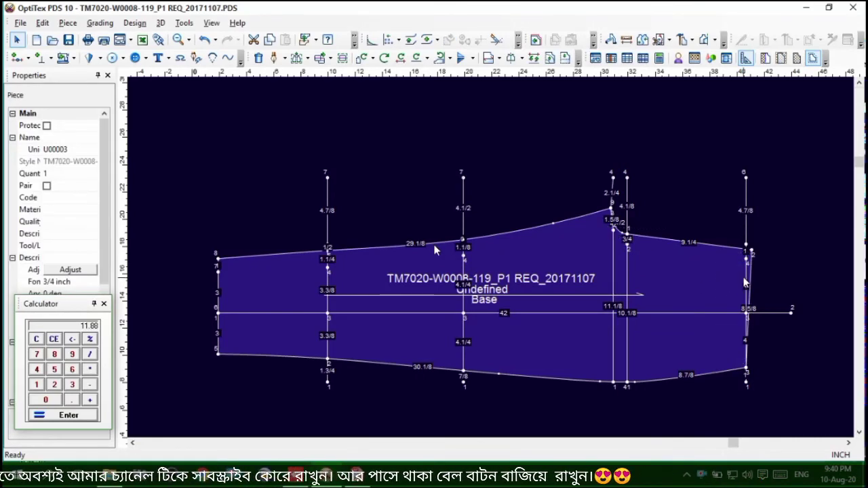
pyautogui.click(748, 264)
pyautogui.press('Delete')
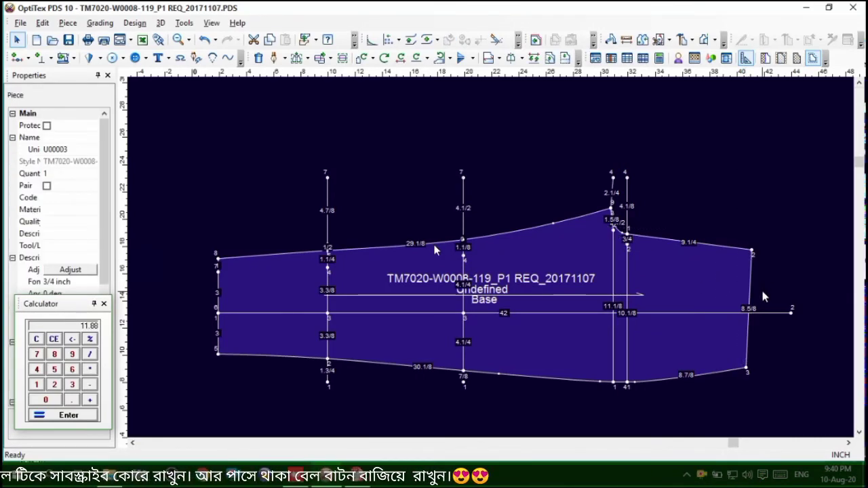
# Trim the two crosswise guide lines at the crotch outside the back contour and the lengthwise center line beyond the waist
pyautogui.scroll(2, 618, 240)
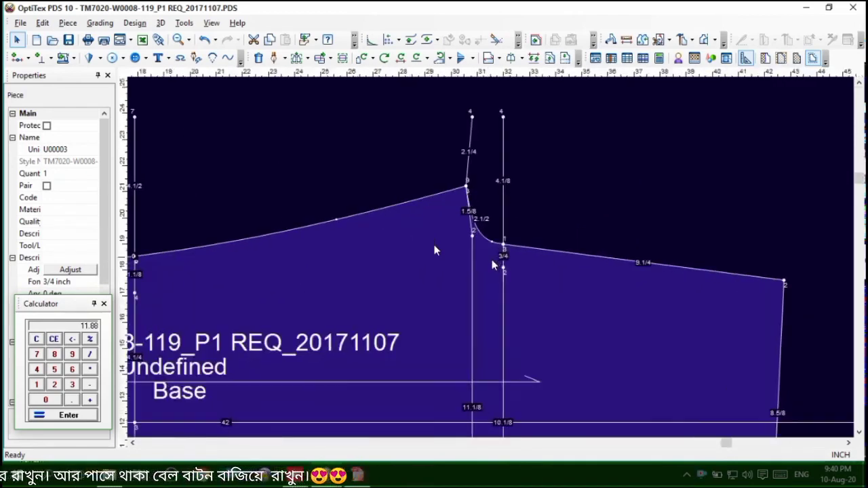
pyautogui.click(499, 47)
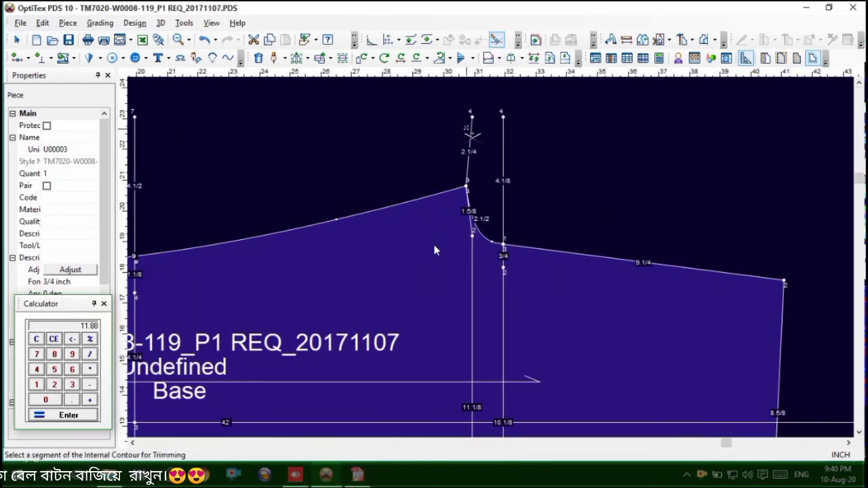
pyautogui.click(471, 127)
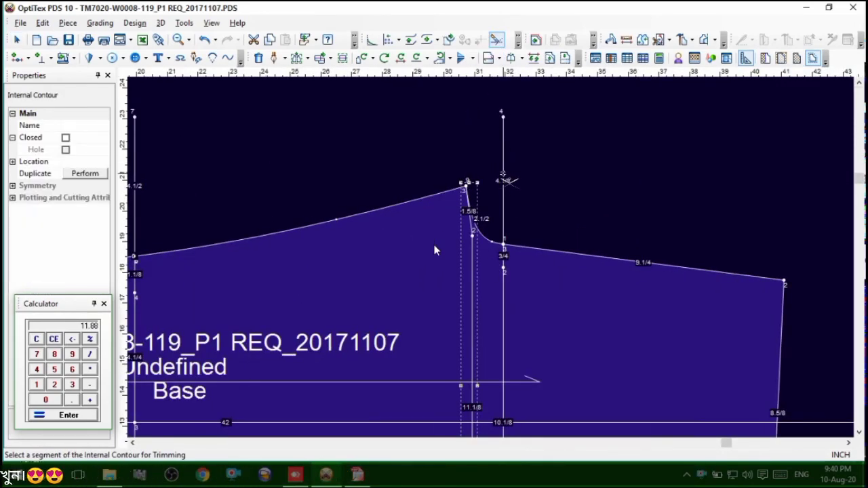
pyautogui.click(504, 177)
pyautogui.scroll(-2, 492, 259)
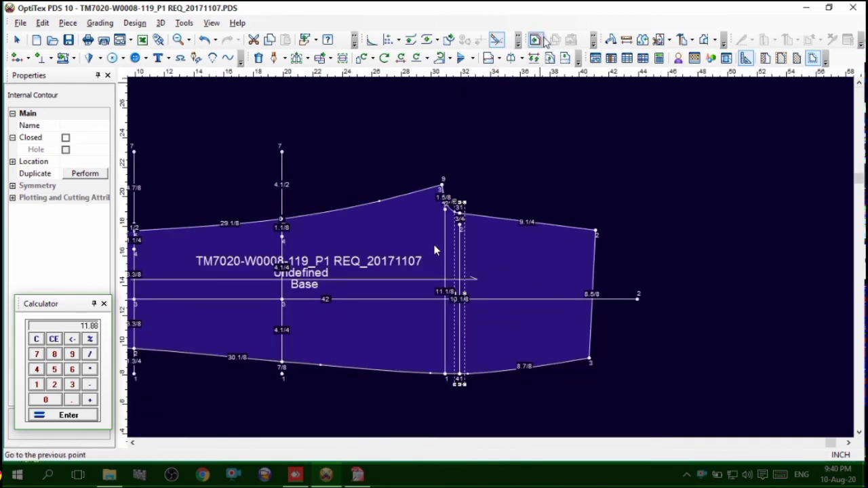
pyautogui.click(497, 40)
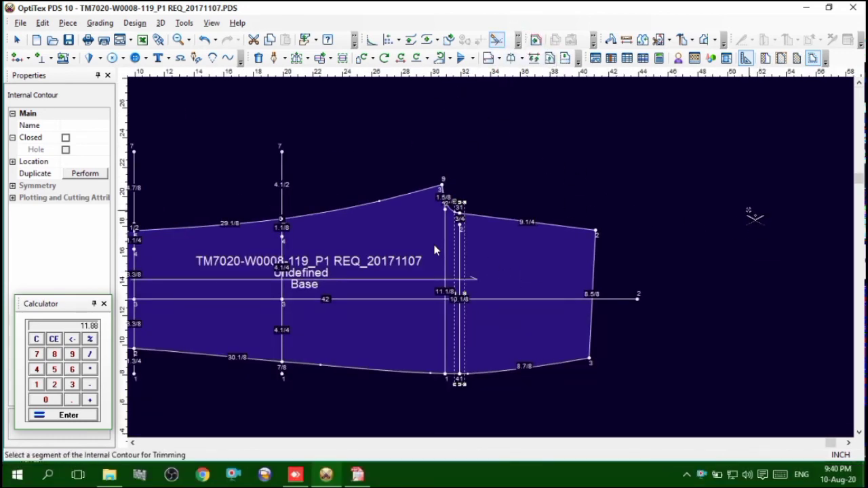
pyautogui.click(634, 299)
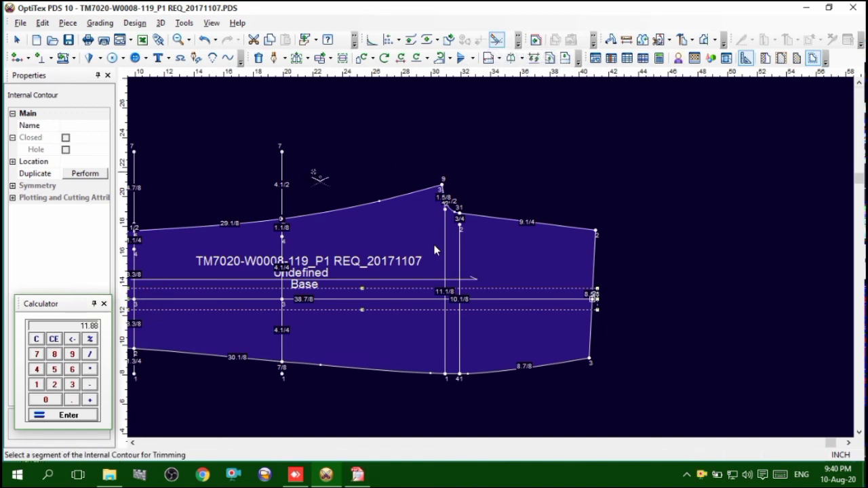
# Trim both ends of the two crosswise leg guide lines where they extend outside the back piece's inseam and outseam
pyautogui.click(283, 181)
pyautogui.scroll(-2, 370, 249)
pyautogui.scroll(2, 401, 256)
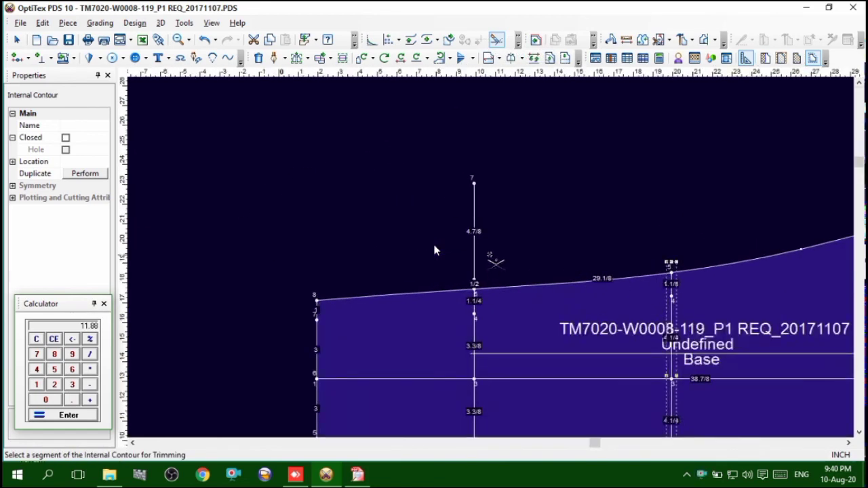
pyautogui.click(477, 248)
pyautogui.scroll(-2, 435, 250)
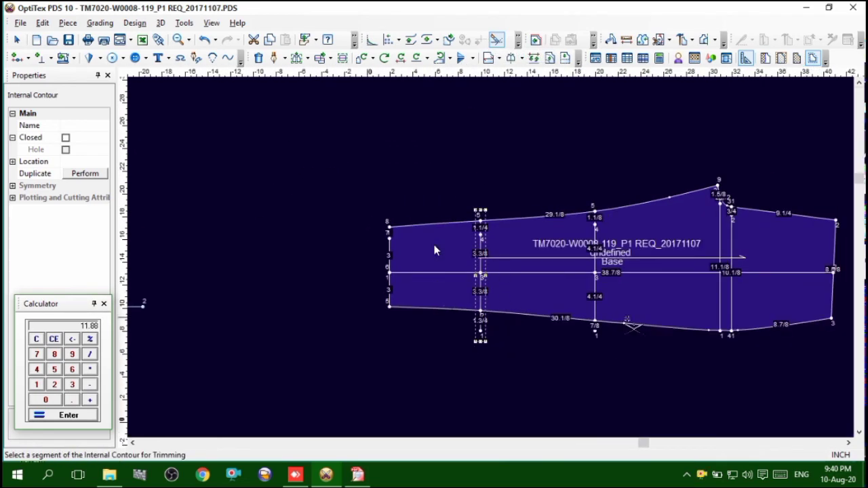
pyautogui.click(481, 333)
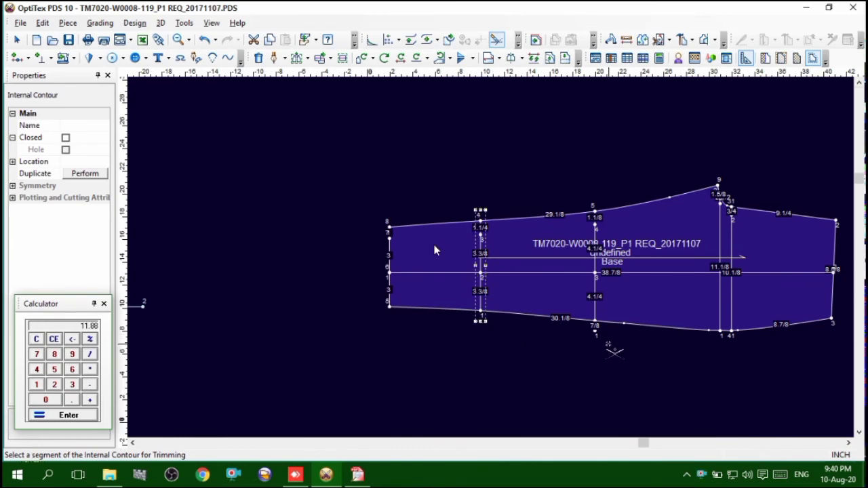
pyautogui.scroll(2, 434, 250)
pyautogui.scroll(-3, 434, 251)
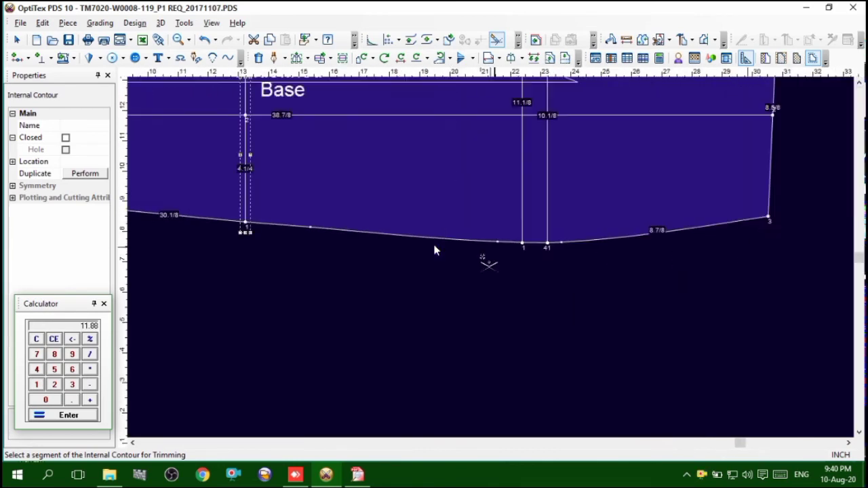
# Trim both ends of the two crosswise leg guide lines outside the front piece's inseam and outseam
pyautogui.scroll(3, 435, 250)
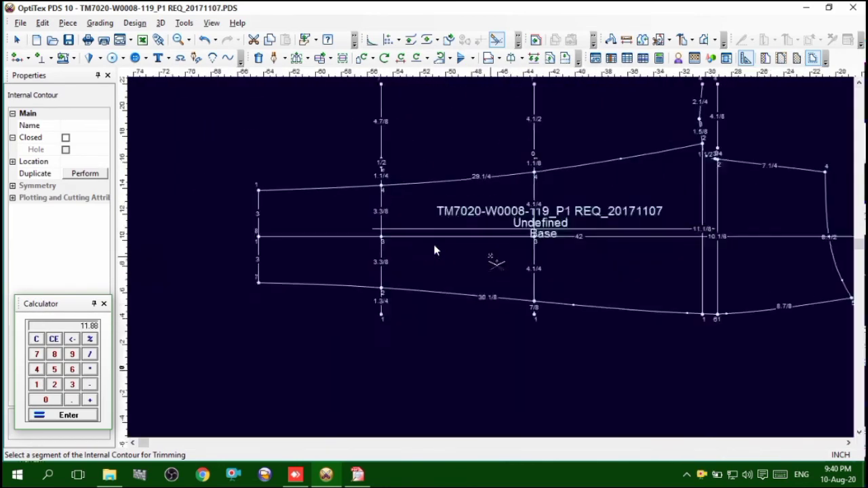
pyautogui.click(419, 224)
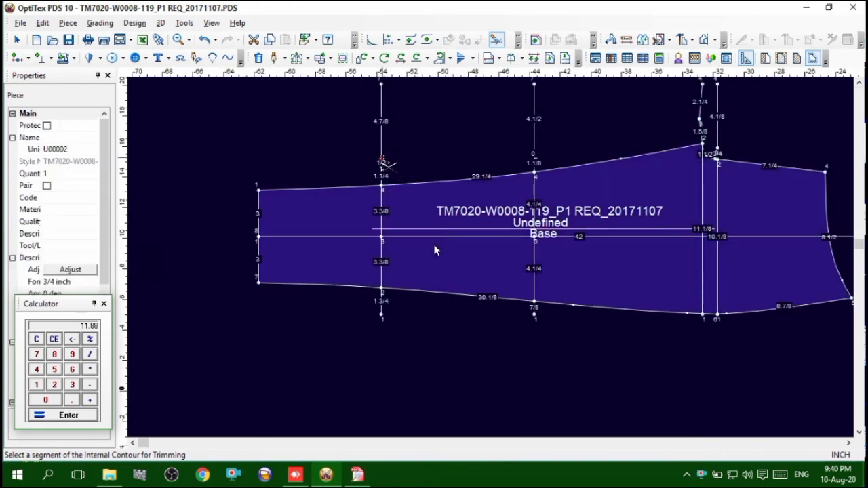
pyautogui.click(384, 160)
pyautogui.click(383, 313)
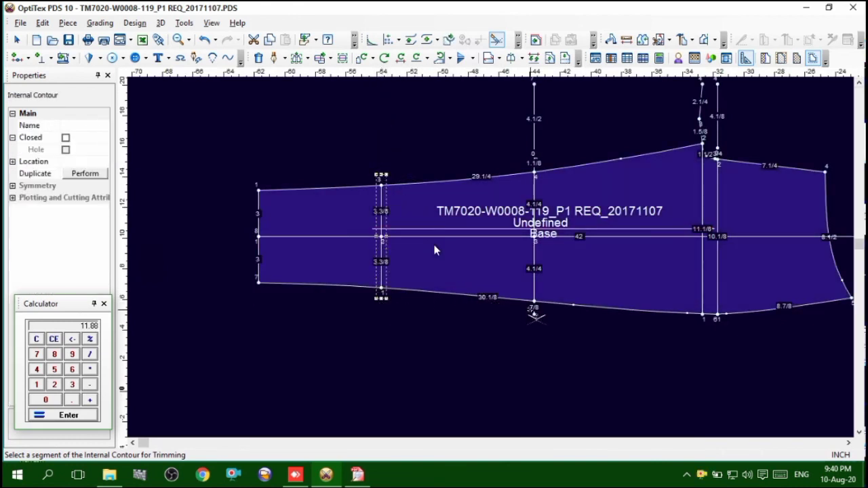
pyautogui.click(536, 312)
pyautogui.click(536, 151)
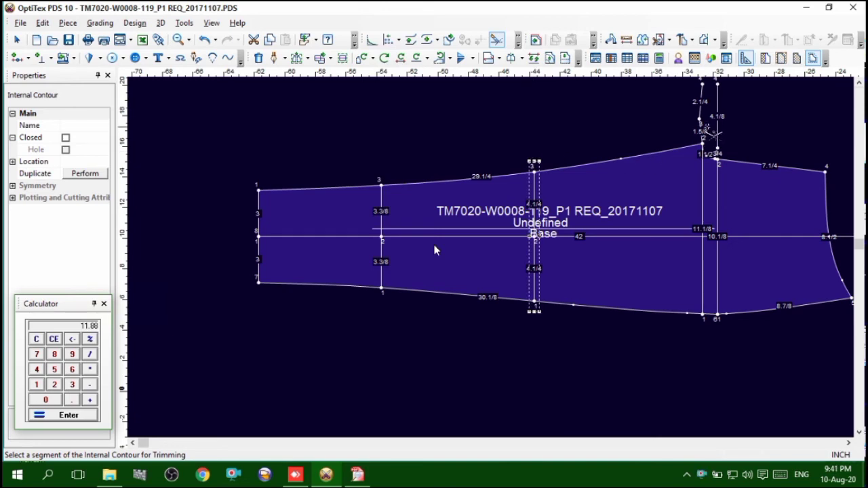
# Trim the front piece's two crosswise crotch guide lines outside the contour and the lengthwise center line beyond the waist
pyautogui.click(703, 133)
pyautogui.click(718, 122)
pyautogui.scroll(6, 720, 331)
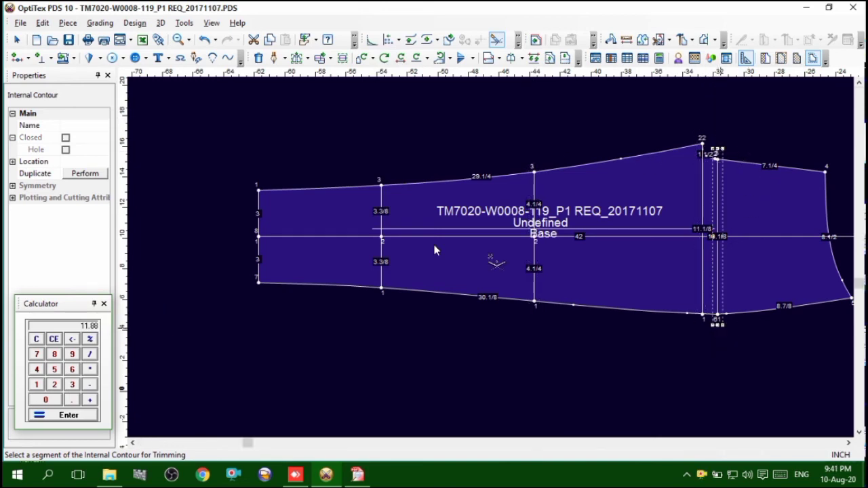
pyautogui.scroll(1, 498, 260)
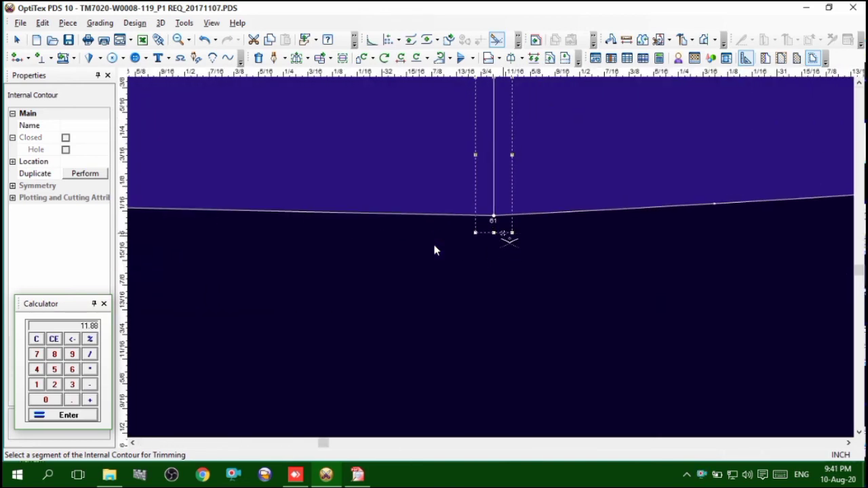
pyautogui.scroll(-3, 498, 261)
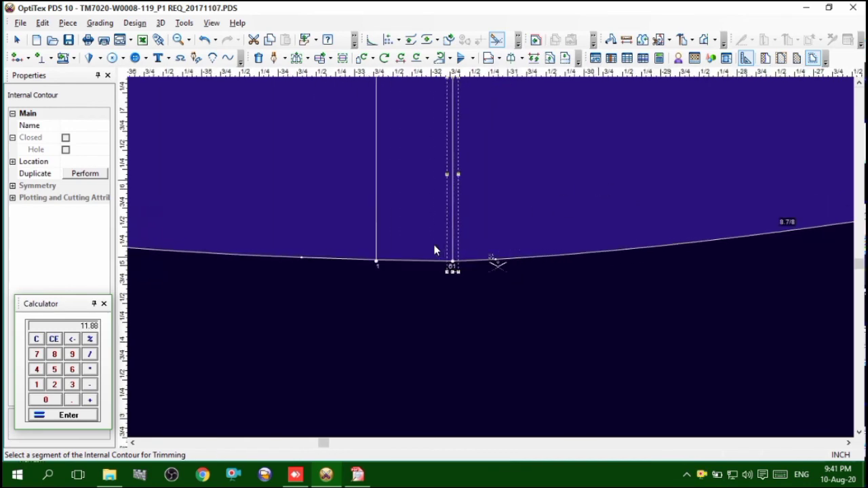
pyautogui.click(671, 147)
pyautogui.rightClick(678, 144)
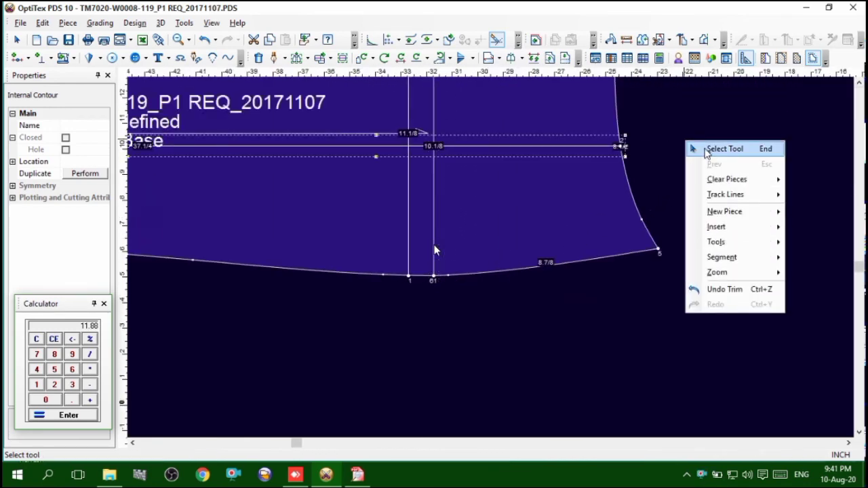
pyautogui.click(709, 151)
# Add a curve point on the front piece's outseam and move it onto the end of the crosswise crotch line
pyautogui.scroll(2, 442, 264)
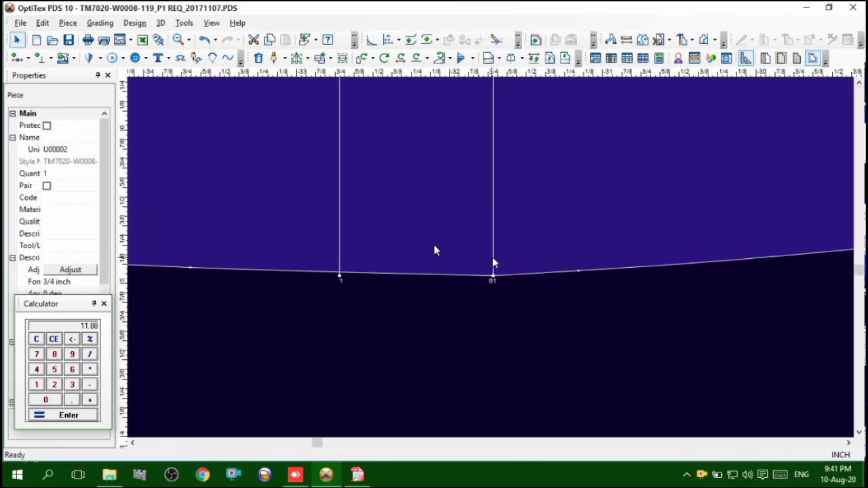
pyautogui.press('m')
pyautogui.keyDown('shift'); pyautogui.click(360, 273); pyautogui.keyUp('shift')
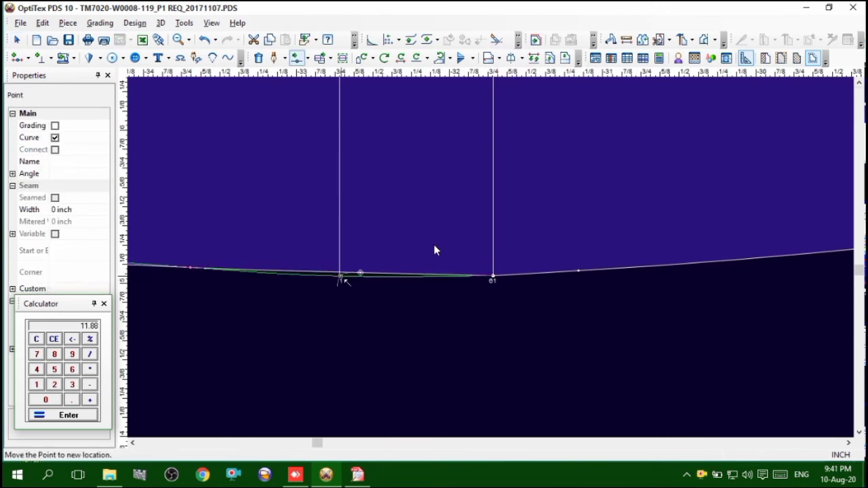
pyautogui.click(342, 277)
pyautogui.click(576, 271)
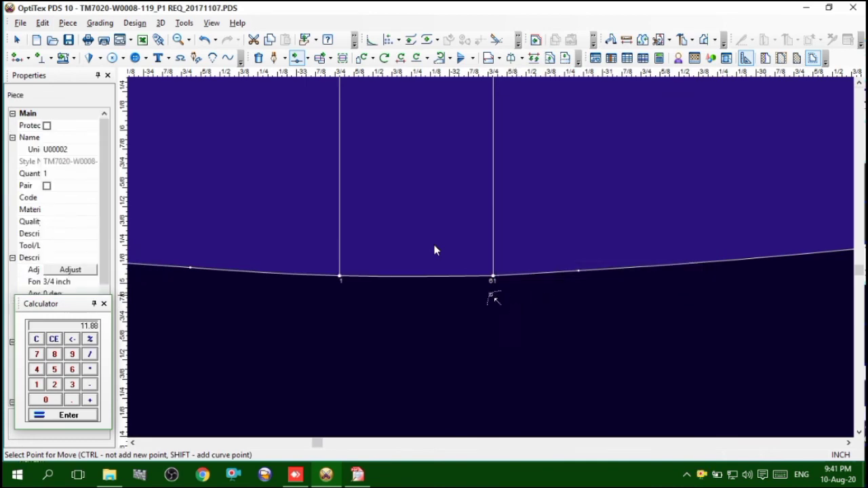
# Delete the extra point just inside the crotch tip from the back piece's crosswise crotch line
pyautogui.scroll(-5, 435, 250)
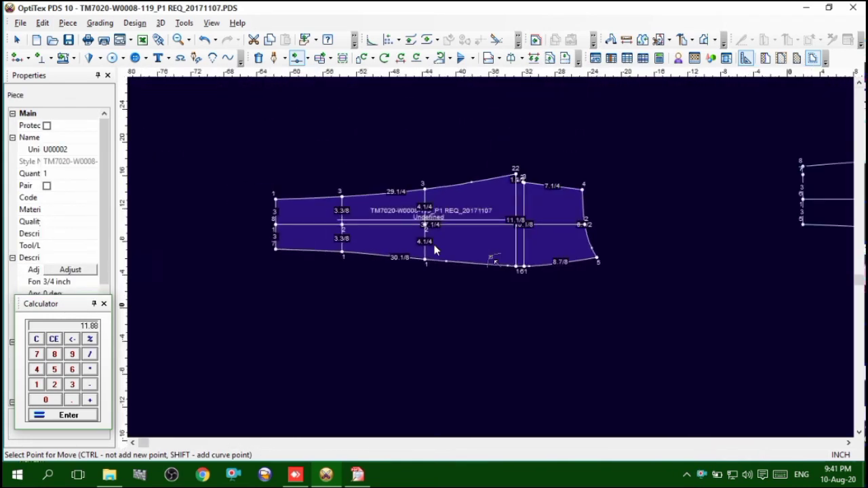
pyautogui.scroll(3, 434, 250)
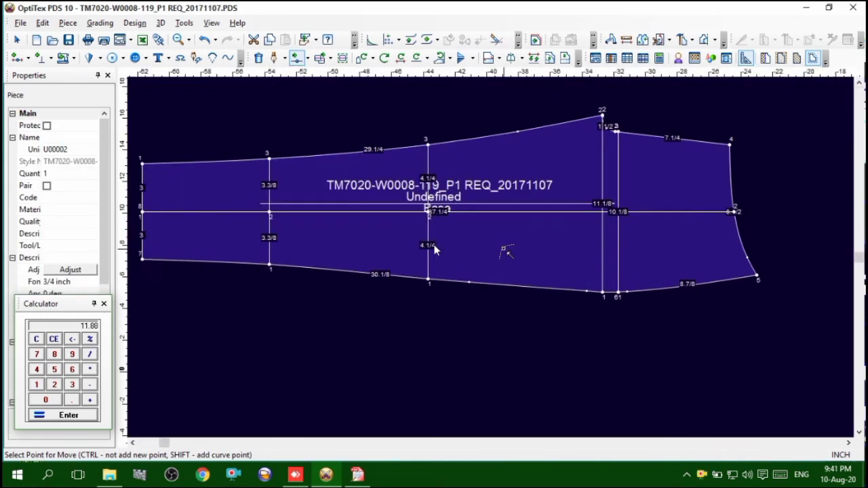
pyautogui.scroll(4, 435, 251)
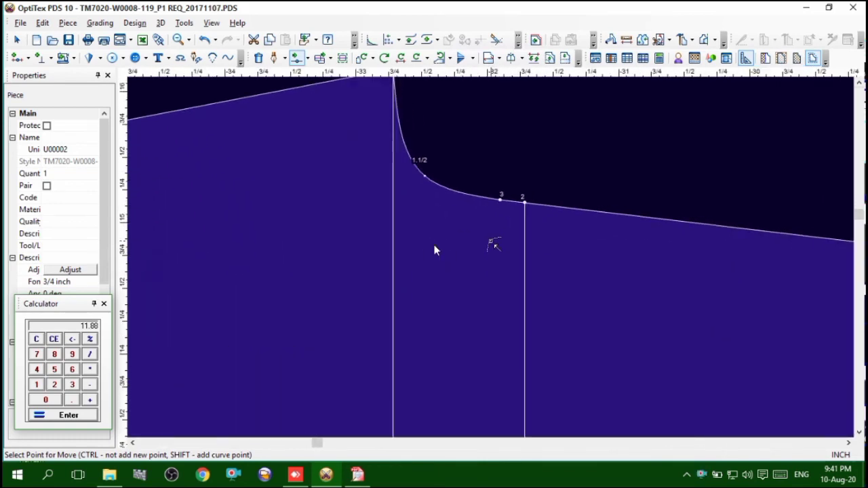
pyautogui.scroll(-4, 435, 250)
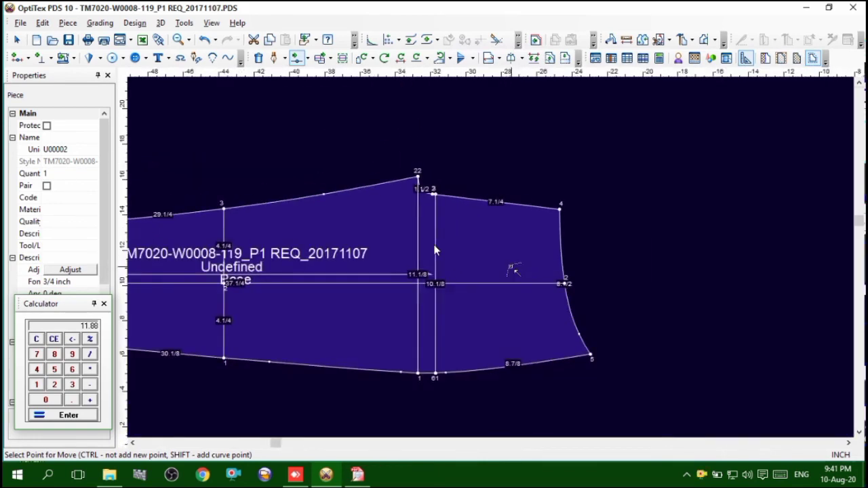
pyautogui.scroll(-3, 435, 250)
pyautogui.scroll(5, 435, 250)
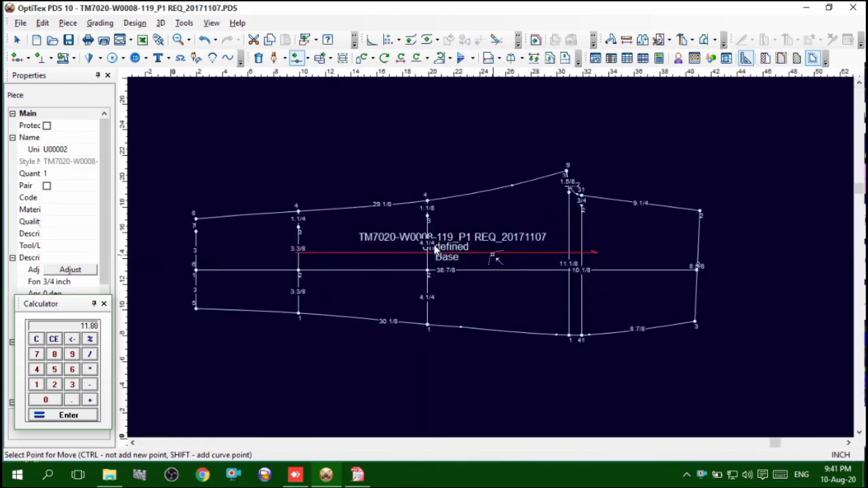
pyautogui.scroll(-3, 505, 238)
pyautogui.scroll(5, 502, 251)
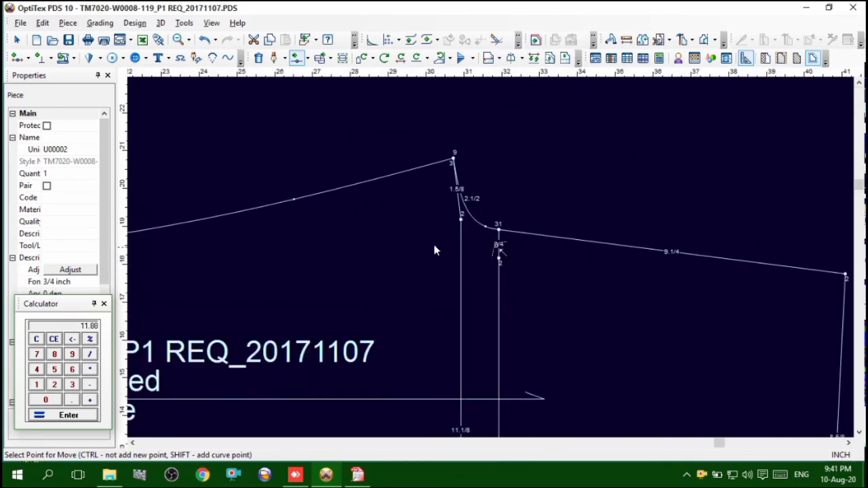
pyautogui.rightClick(521, 175)
pyautogui.click(524, 177)
pyautogui.click(461, 221)
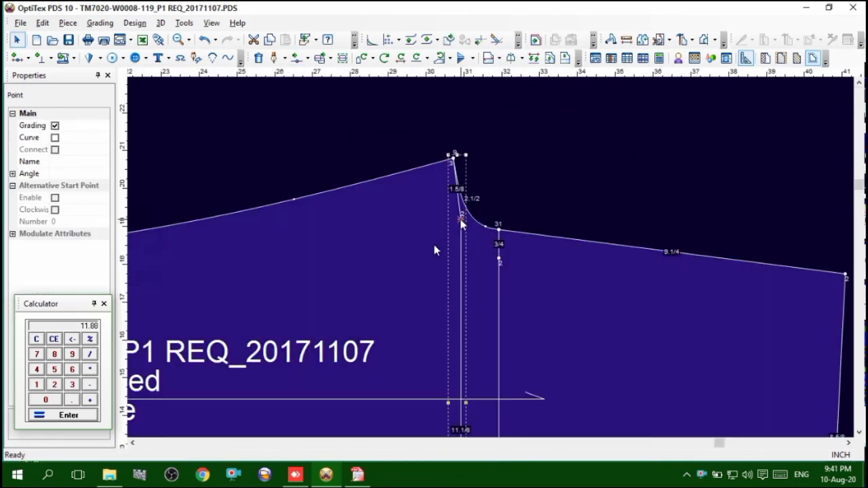
pyautogui.click(468, 267)
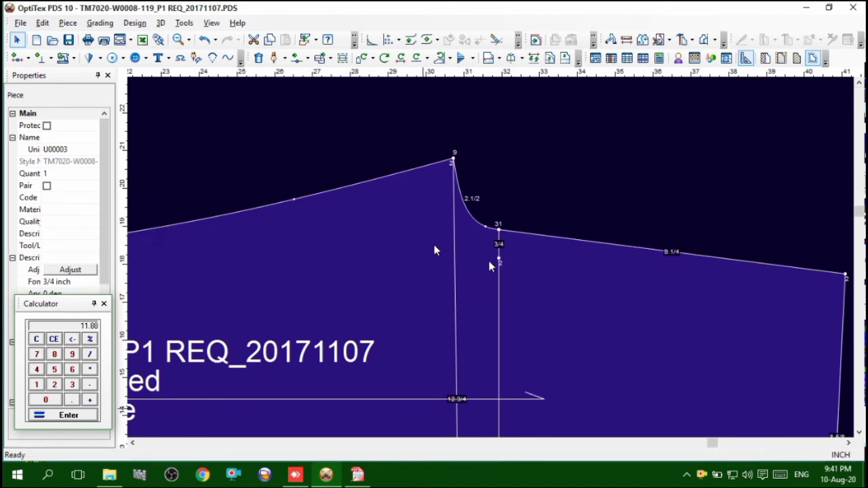
# Delete the extra points near the inseam from the back piece's hem edge and from the crosswise leg line closest to the hem
pyautogui.scroll(-2, 488, 258)
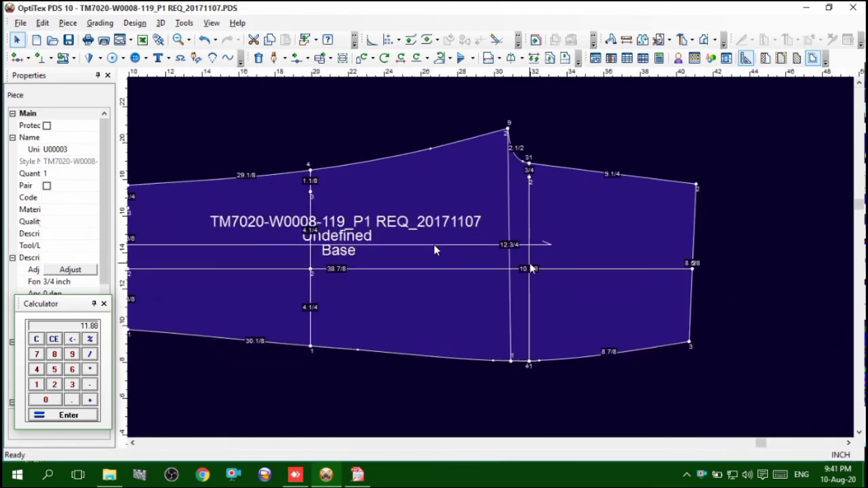
pyautogui.scroll(-2, 312, 272)
pyautogui.scroll(6, 320, 243)
pyautogui.click(501, 235)
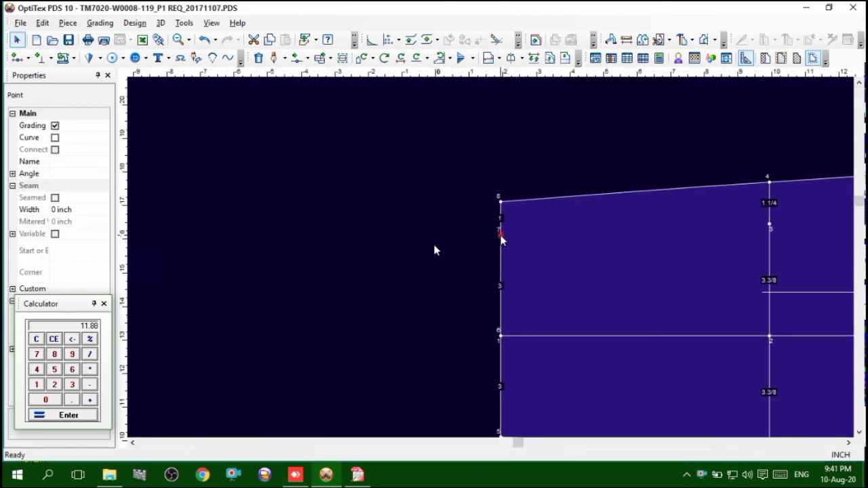
pyautogui.press('Delete')
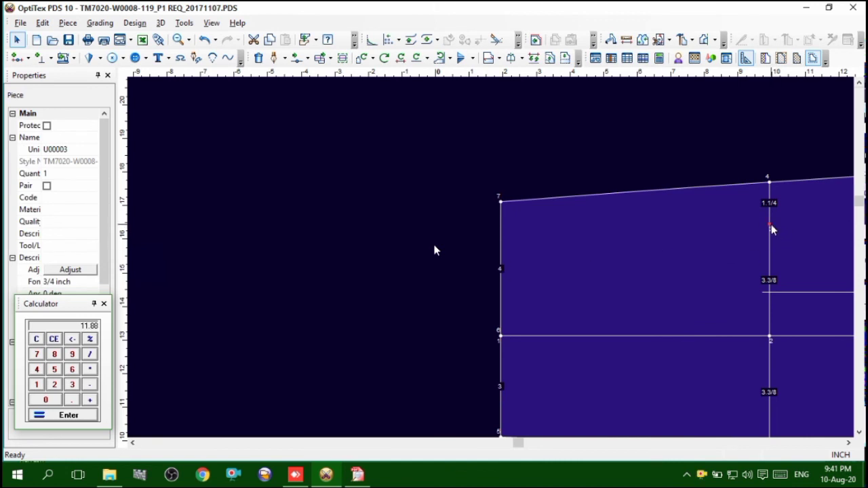
pyautogui.scroll(-2, 496, 265)
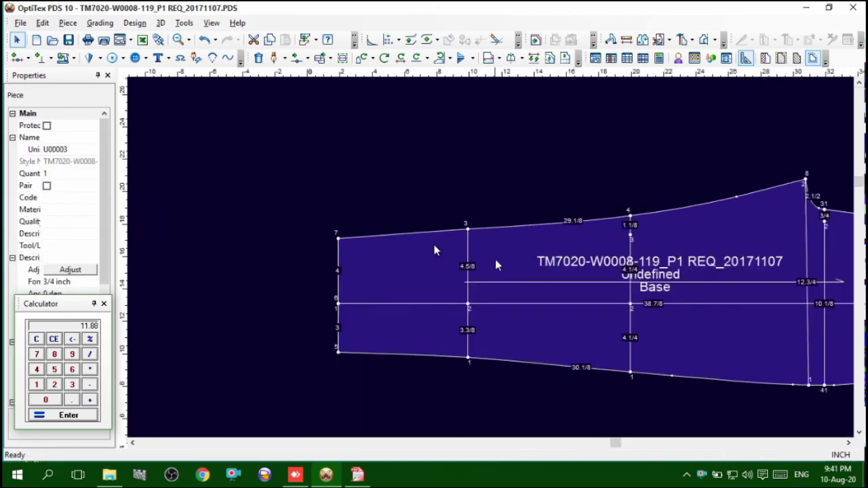
# Delete the extra points from the back piece's upper crosswise leg line and the crosswise line at the base of the crotch curve
pyautogui.click(629, 235)
pyautogui.press('Delete')
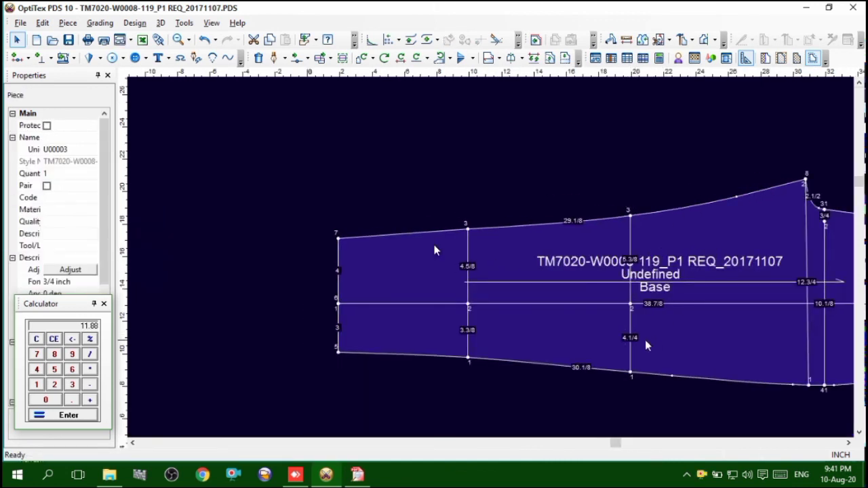
pyautogui.click(826, 223)
pyautogui.press('Delete')
# Save the pattern file and have the missing piece names fixed automatically
pyautogui.scroll(-4, 759, 260)
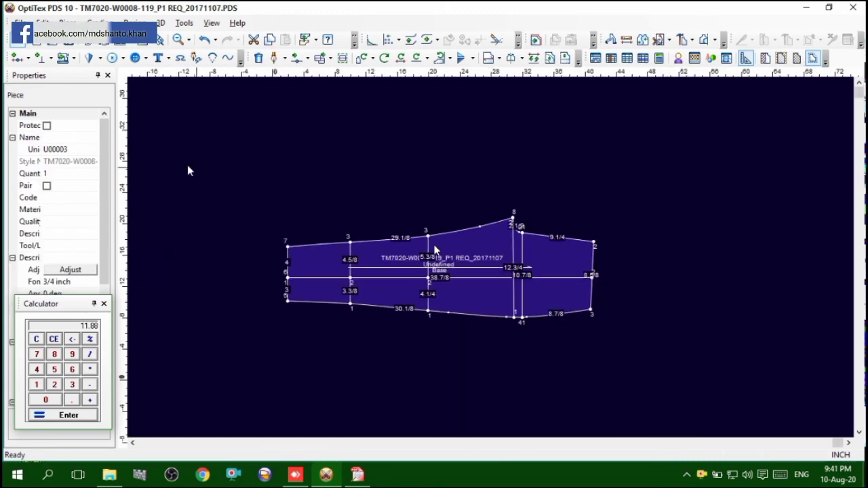
pyautogui.click(73, 42)
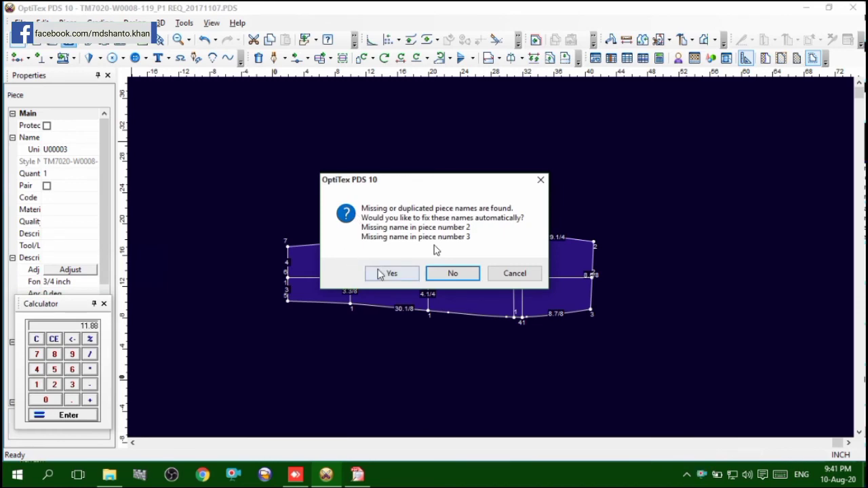
pyautogui.click(378, 273)
# Move the front piece P2 onto the back piece P3, matching them at the hem corner of the outseam
pyautogui.scroll(-2, 435, 251)
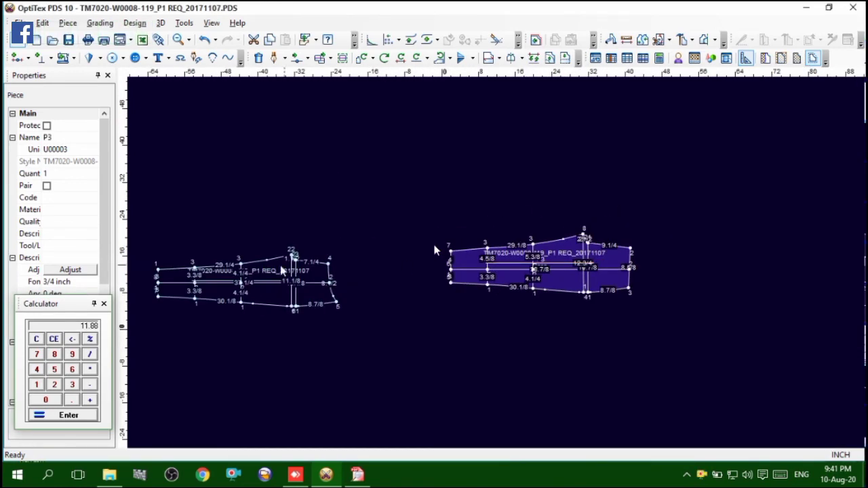
pyautogui.press('space')
pyautogui.scroll(1, 498, 263)
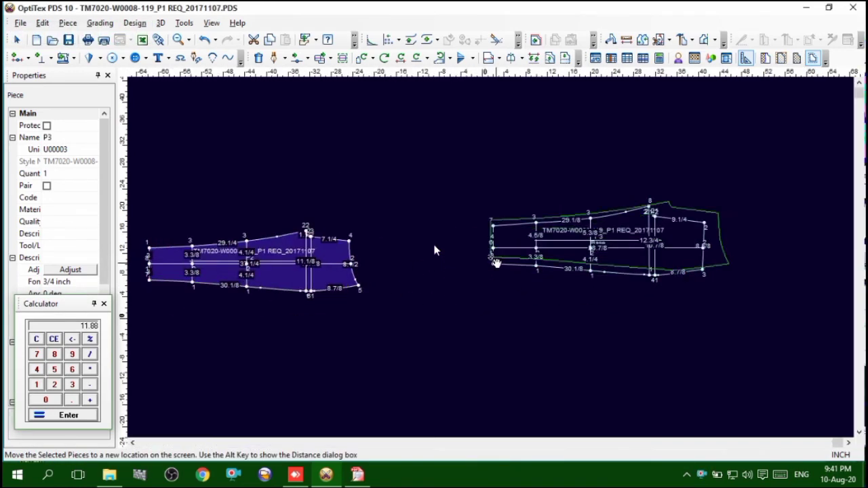
pyautogui.scroll(2, 498, 263)
pyautogui.click(488, 263)
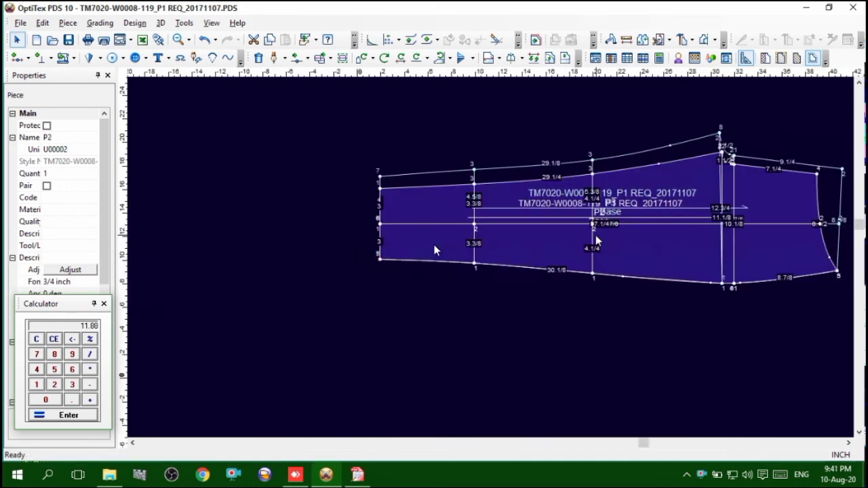
pyautogui.scroll(3, 714, 244)
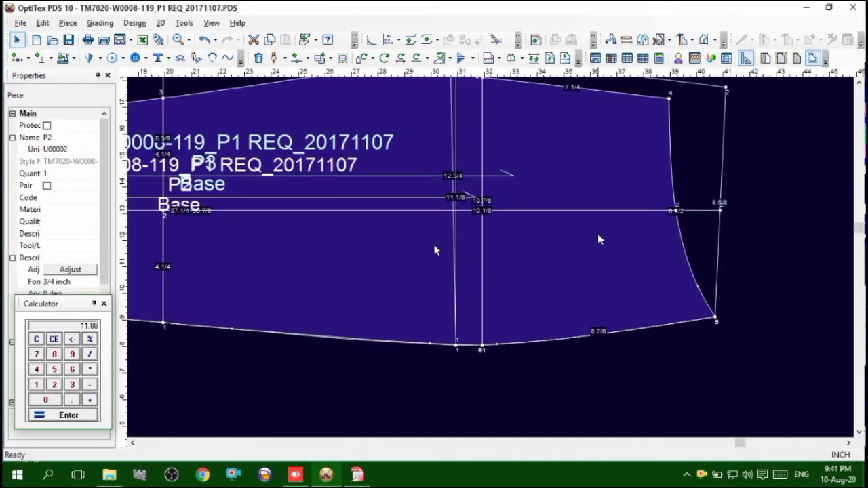
pyautogui.scroll(-4, 488, 257)
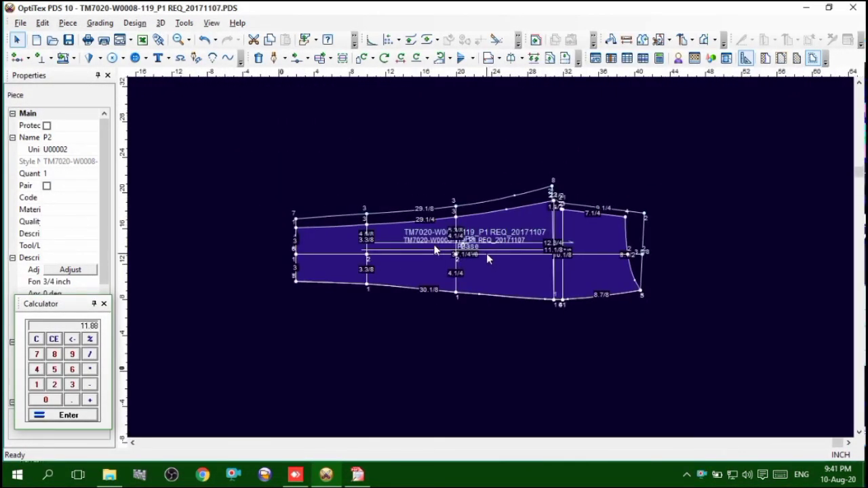
# Undo the matching move of the front piece P2 and place it directly below the back piece P3
pyautogui.hotkey('ctrl', 'z')
pyautogui.scroll(-1, 327, 266)
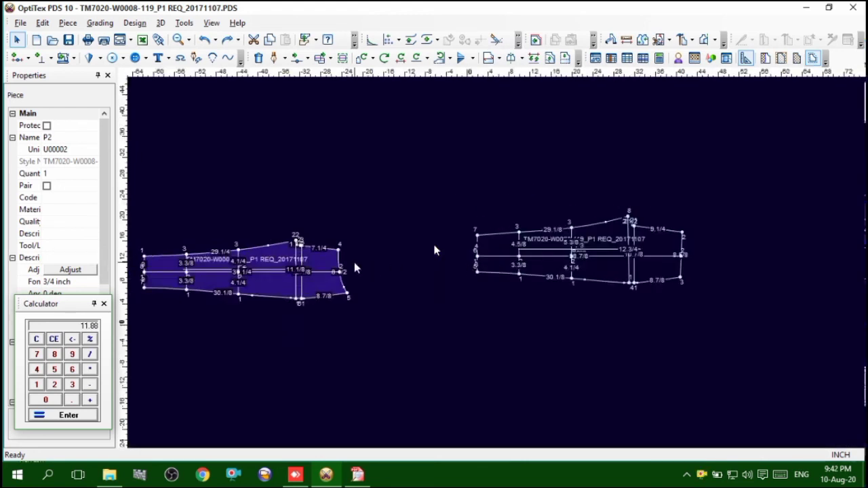
pyautogui.moveTo(306, 285); pyautogui.dragTo(636, 357)
# Add two vertical and two horizontal guidelines that frame the back and front pieces
pyautogui.moveTo(126, 268); pyautogui.dragTo(437, 250)
pyautogui.moveTo(123, 236); pyautogui.dragTo(724, 217)
pyautogui.moveTo(661, 73); pyautogui.dragTo(672, 167)
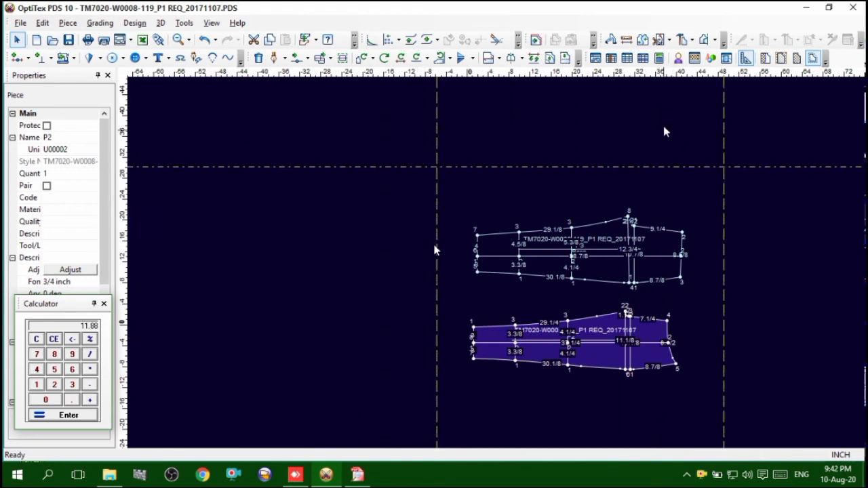
pyautogui.moveTo(648, 74); pyautogui.dragTo(664, 411)
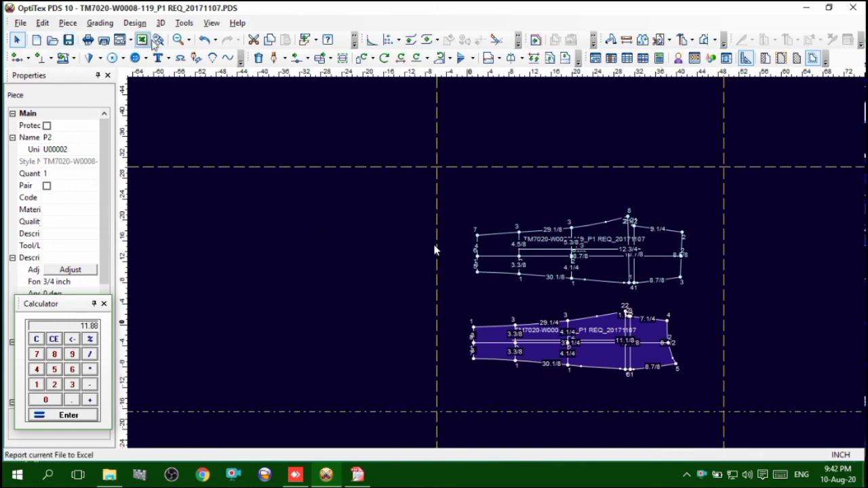
# Name the back piece P3 BACK PART 1x2
pyautogui.scroll(2, 493, 242)
pyautogui.click(493, 231)
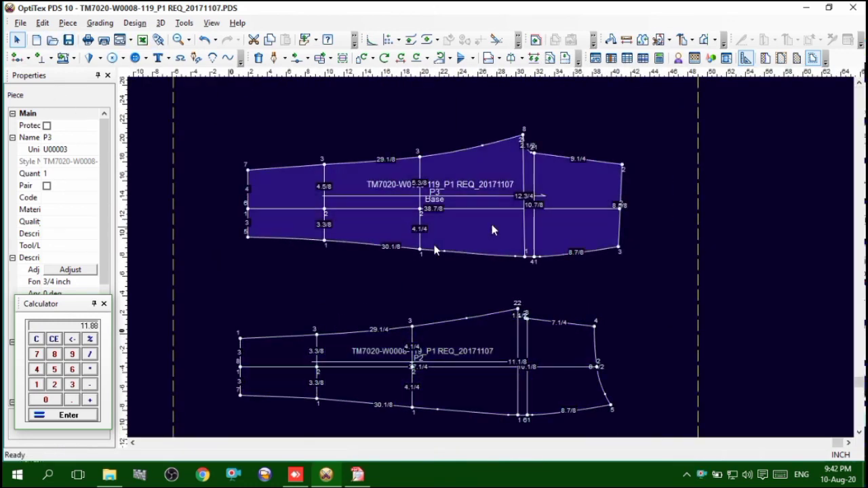
pyautogui.click(500, 353)
pyautogui.click(495, 243)
pyautogui.click(495, 352)
pyautogui.click(464, 225)
pyautogui.click(65, 137)
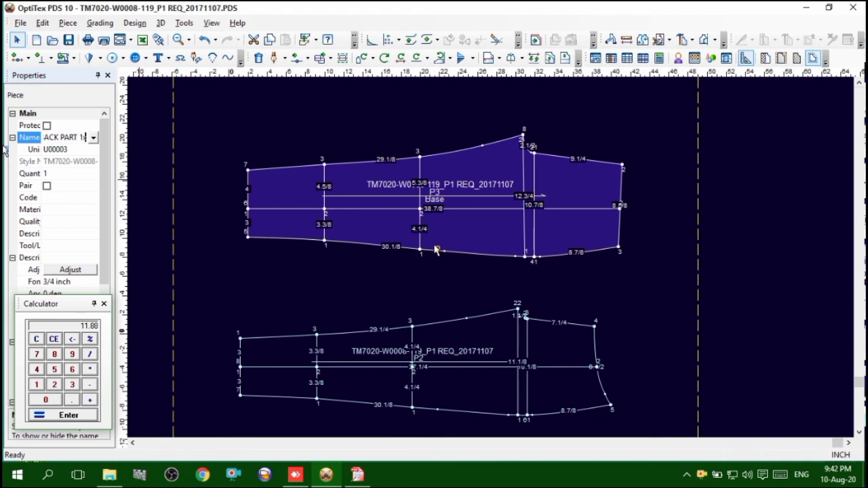
# Mark the back piece as a pair and set its material to SHELL
pyautogui.click(47, 189)
pyautogui.click(84, 212)
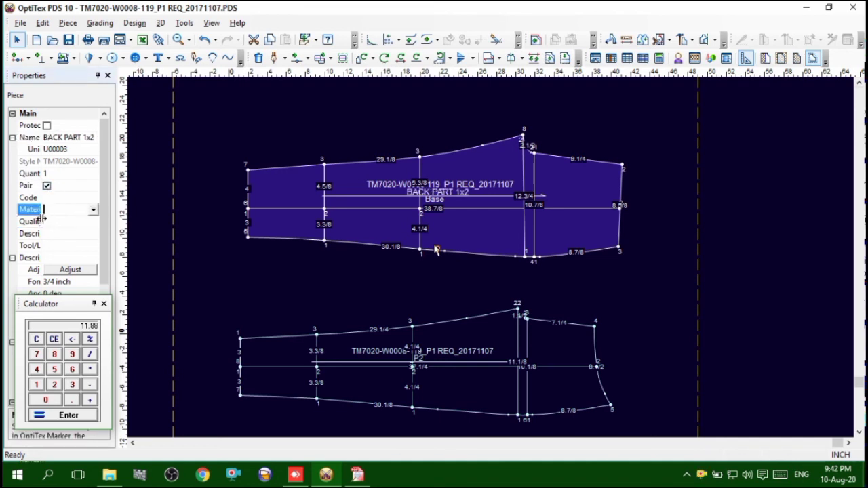
pyautogui.moveTo(43, 221); pyautogui.dragTo(51, 216)
pyautogui.click(93, 211)
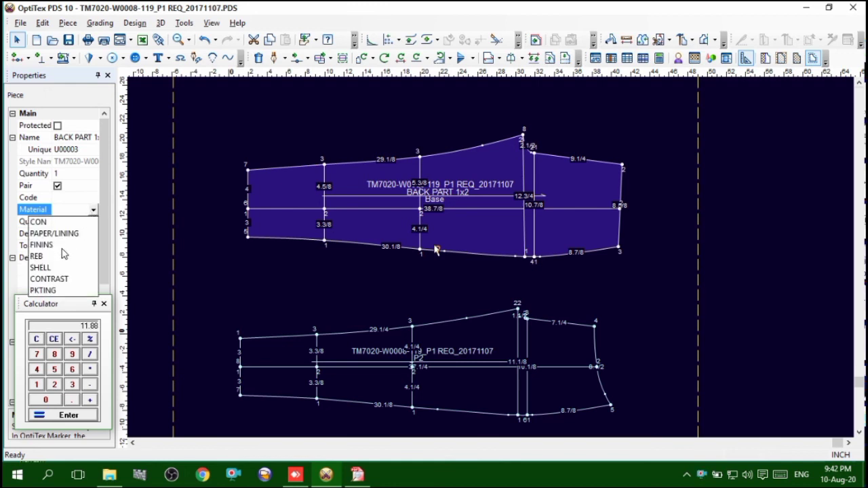
pyautogui.click(41, 268)
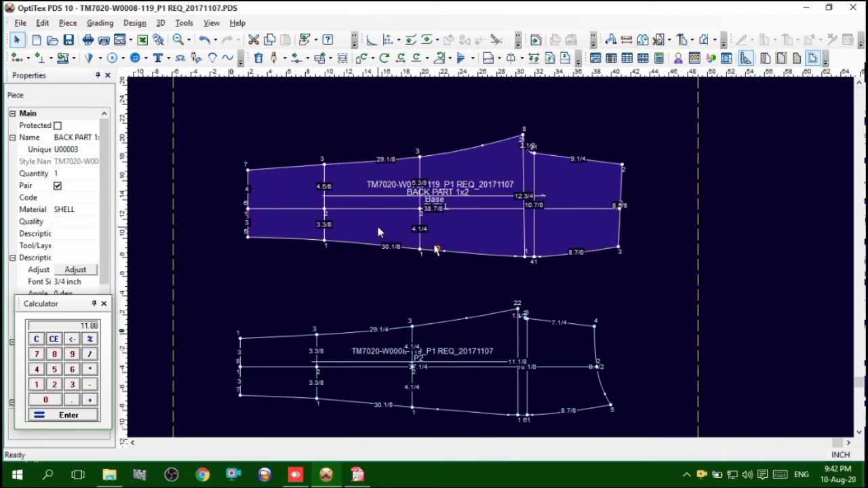
# Name the front piece FRONT PART 1X2, mark it as a pair and set its material to SHELL
pyautogui.click(493, 343)
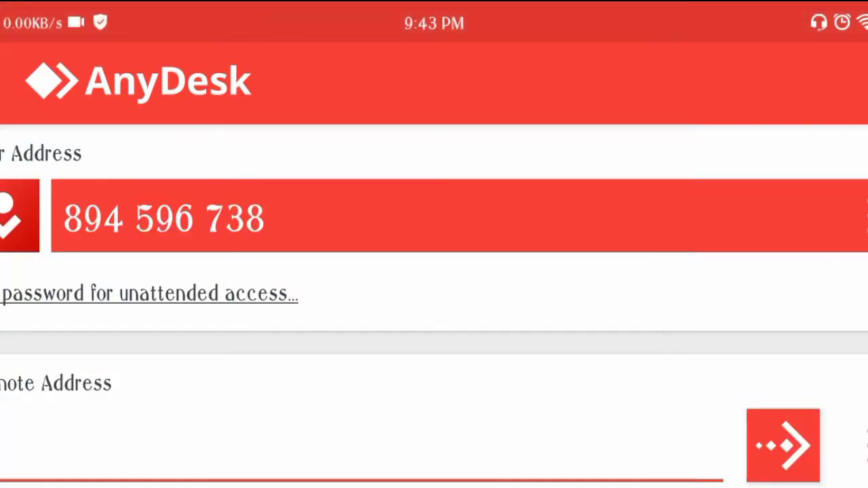
# Reconnect to the remote computer in AnyDesk and minimize the session window covering the tech pack
pyautogui.moveTo(459, 431); pyautogui.dragTo(643, 15)
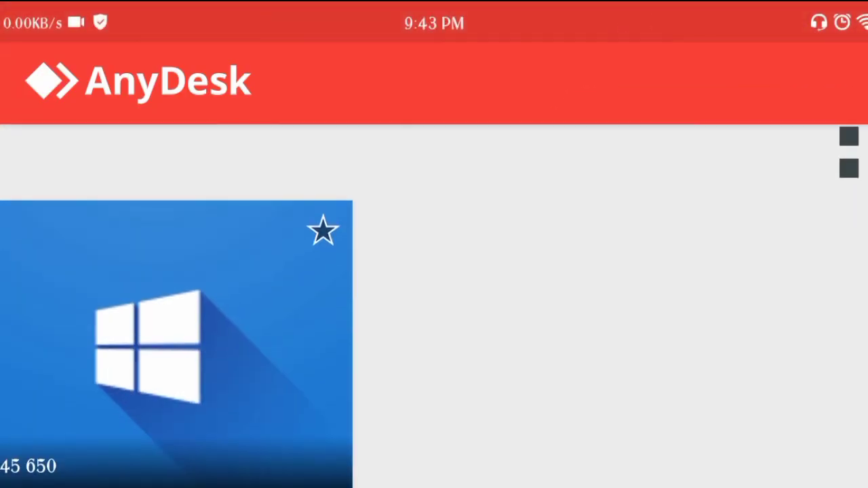
pyautogui.click(149, 346)
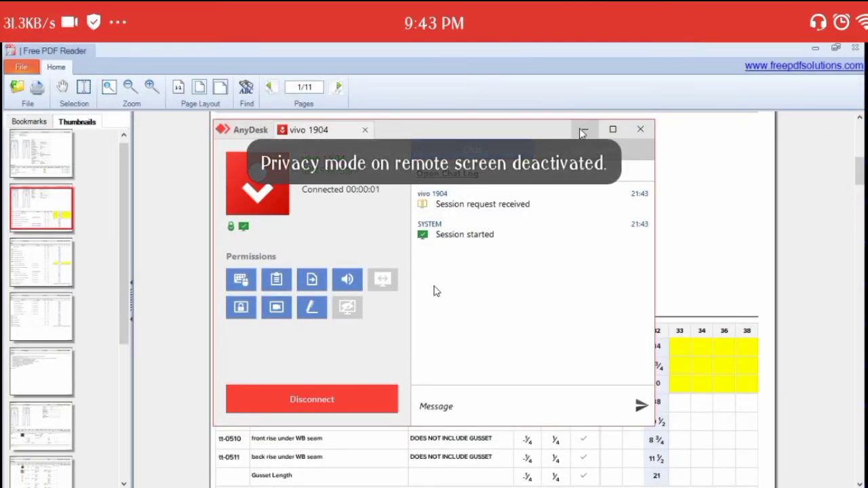
pyautogui.click(582, 133)
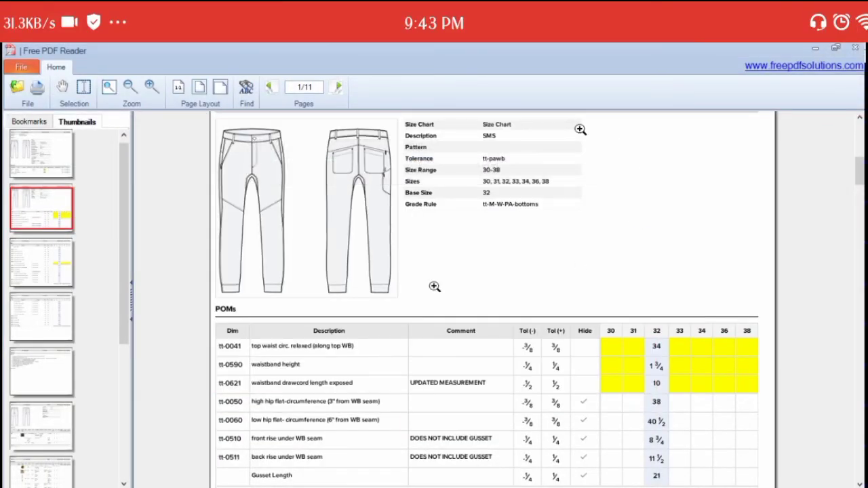
# Collapse the AnyDesk session controls and check the base size in the tech pack's size chart
pyautogui.click(434, 286)
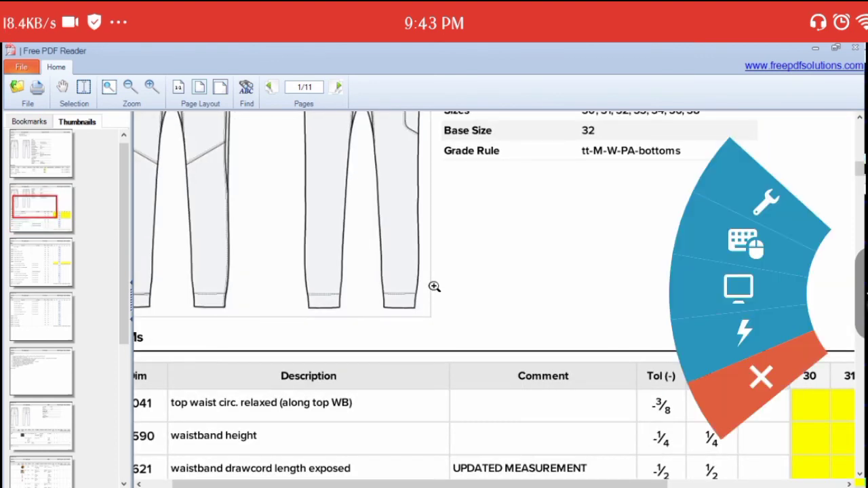
pyautogui.moveTo(840, 305); pyautogui.dragTo(631, 236)
pyautogui.scroll(3, 349, 344)
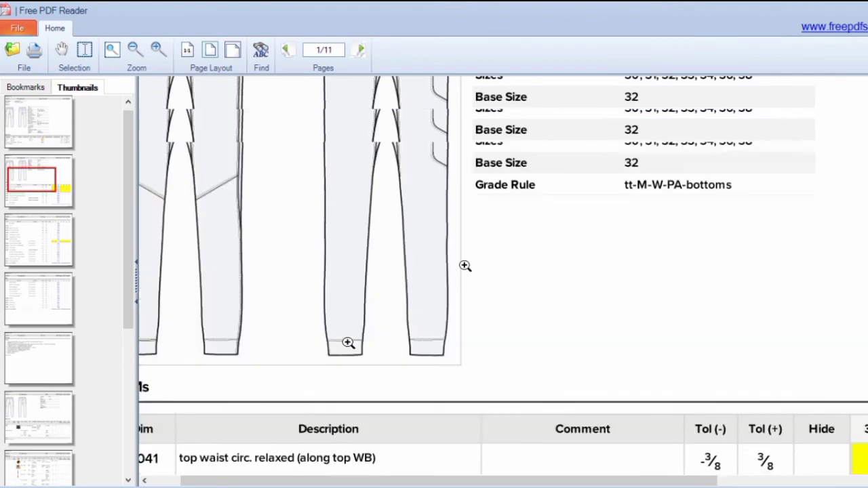
pyautogui.click(137, 56)
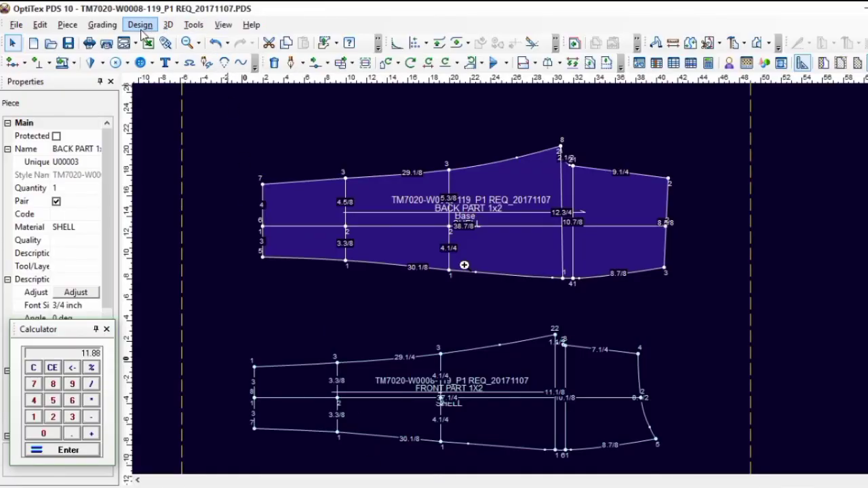
# In OptiTex PDS, rename the Base size to 32 and save the pattern file
pyautogui.click(103, 25)
pyautogui.click(139, 45)
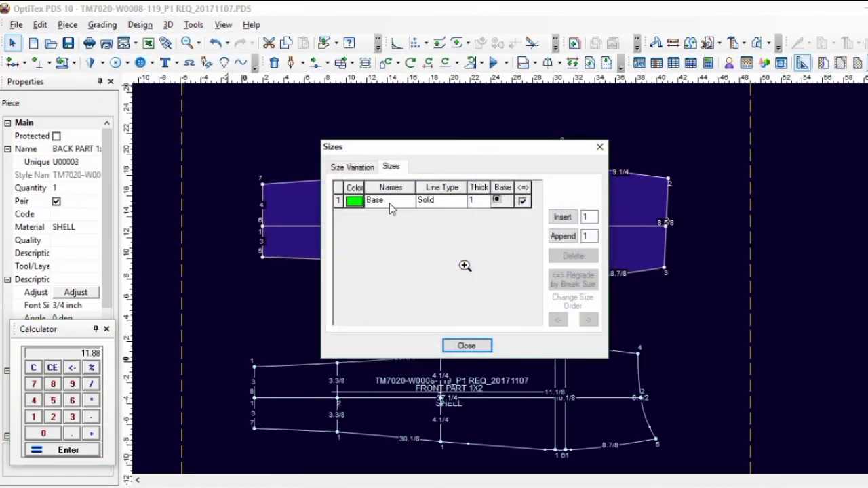
pyautogui.doubleClick(372, 200)
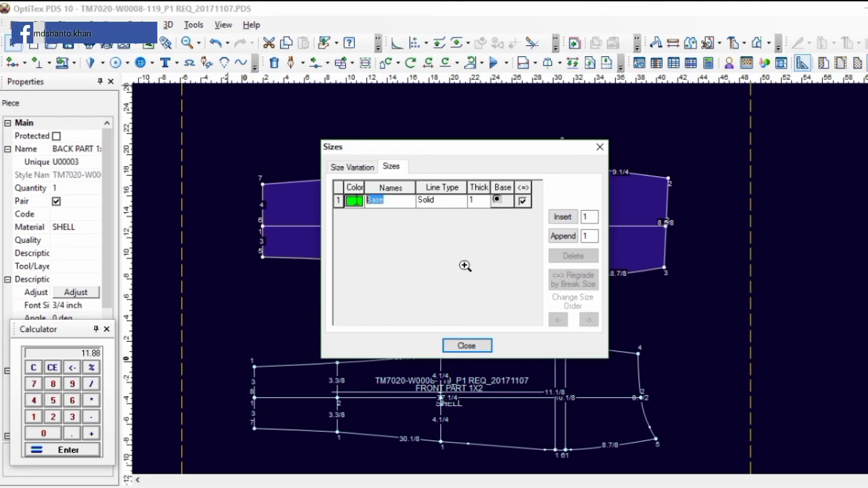
pyautogui.write('32')
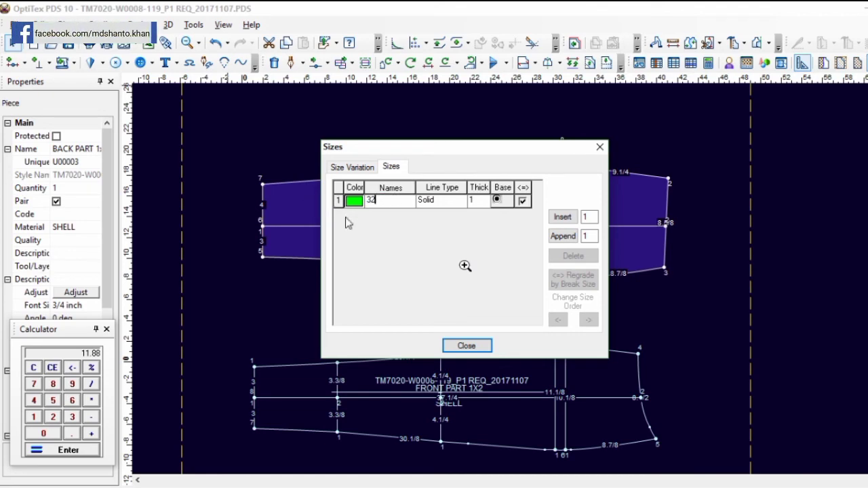
pyautogui.click(467, 346)
pyautogui.scroll(3, 527, 278)
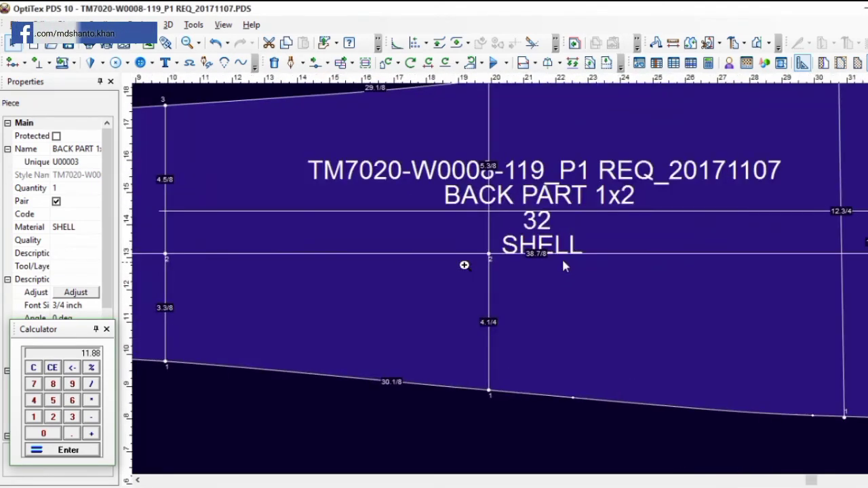
pyautogui.click(67, 46)
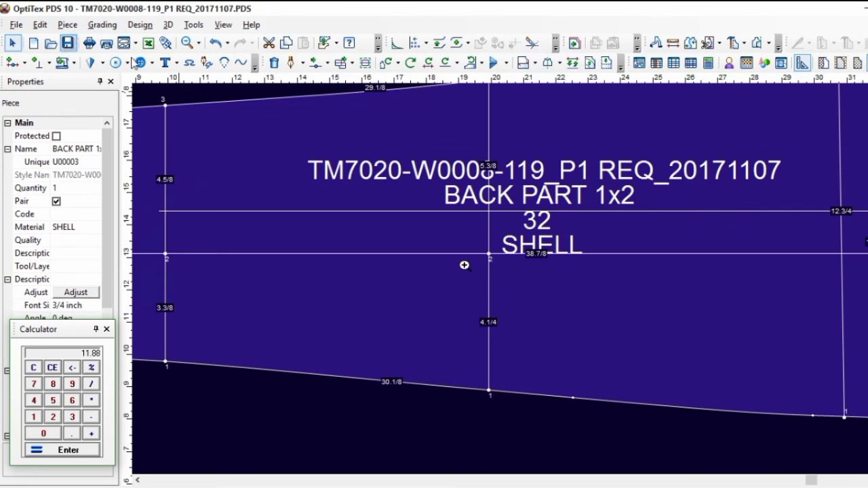
# Select both the back and front pieces and view them together
pyautogui.scroll(-3, 525, 280)
pyautogui.click(726, 170)
pyautogui.scroll(-3, 553, 261)
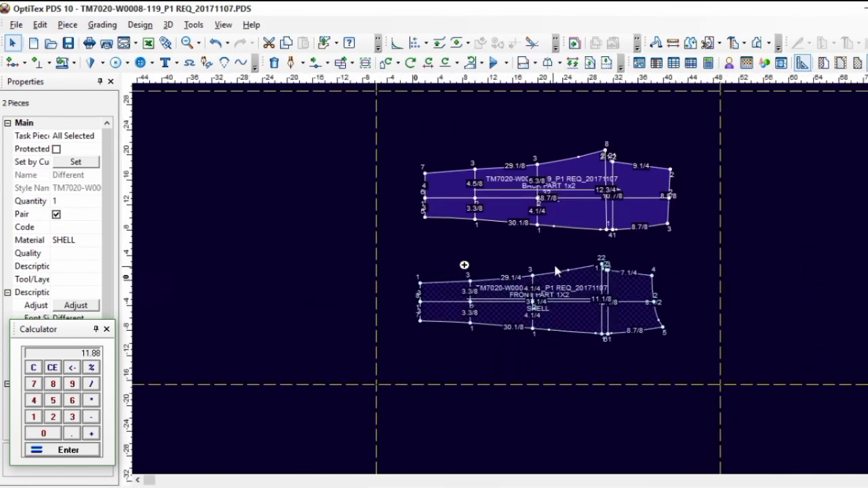
pyautogui.scroll(2, 529, 278)
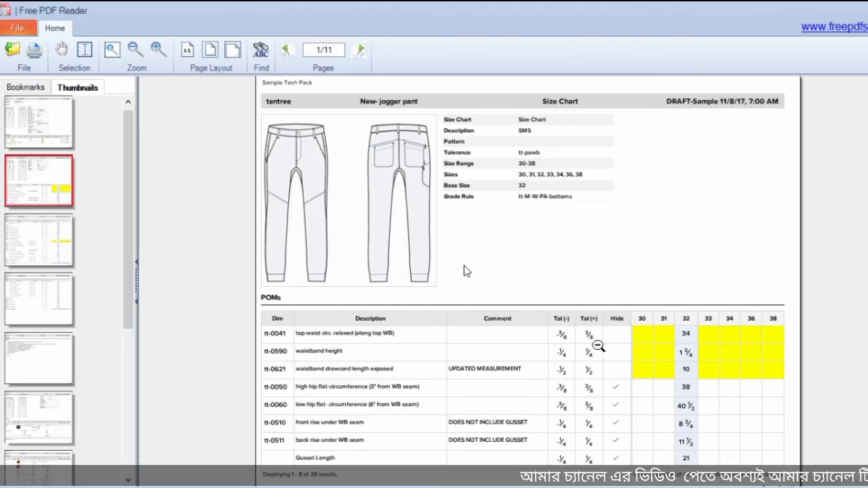
# Go through the tech pack's pages after the size chart, including the BOM and construction details
pyautogui.scroll(-20, 464, 265)
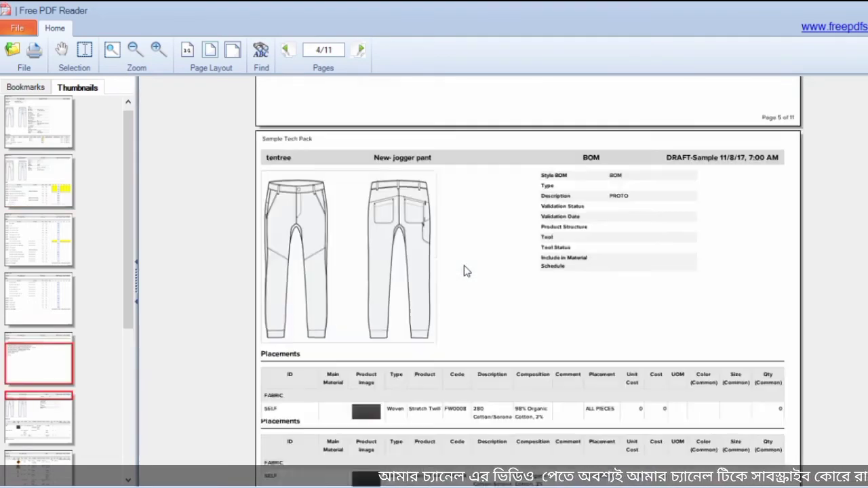
pyautogui.scroll(-15, 464, 268)
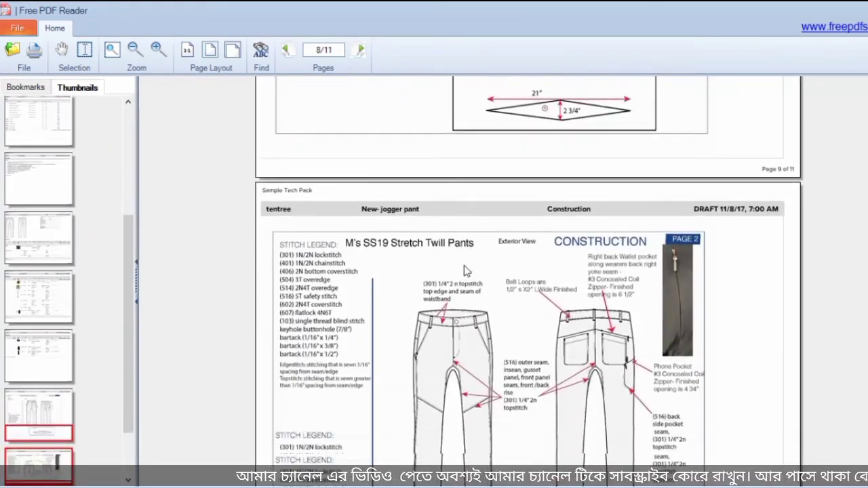